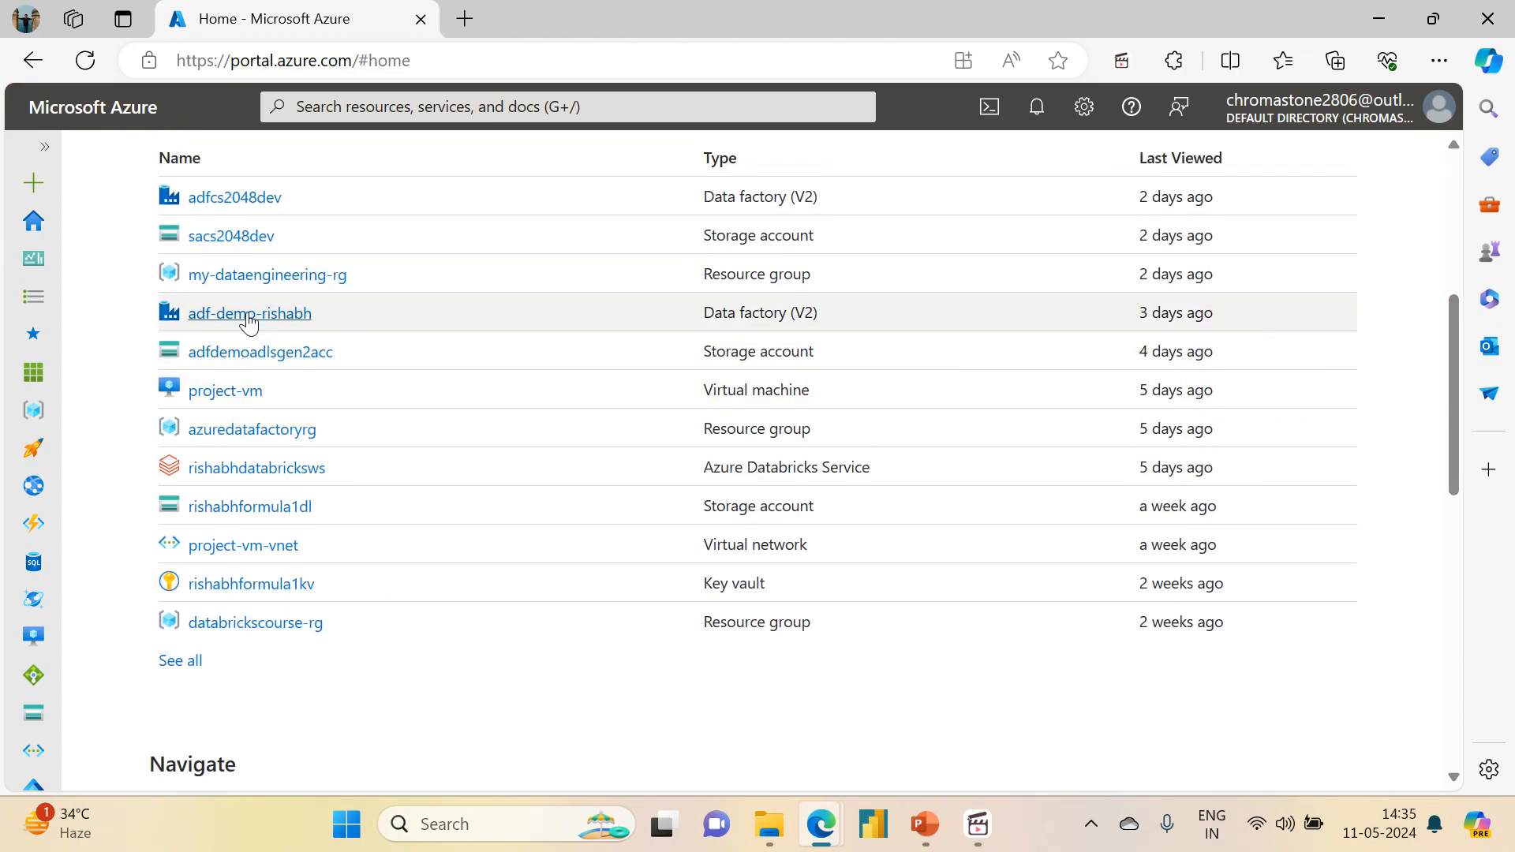
# Step: Open the adf-demo-rishabh data factory in Data Factory Studio and expand its pipelines in the authoring view
pyautogui.click(248, 314)
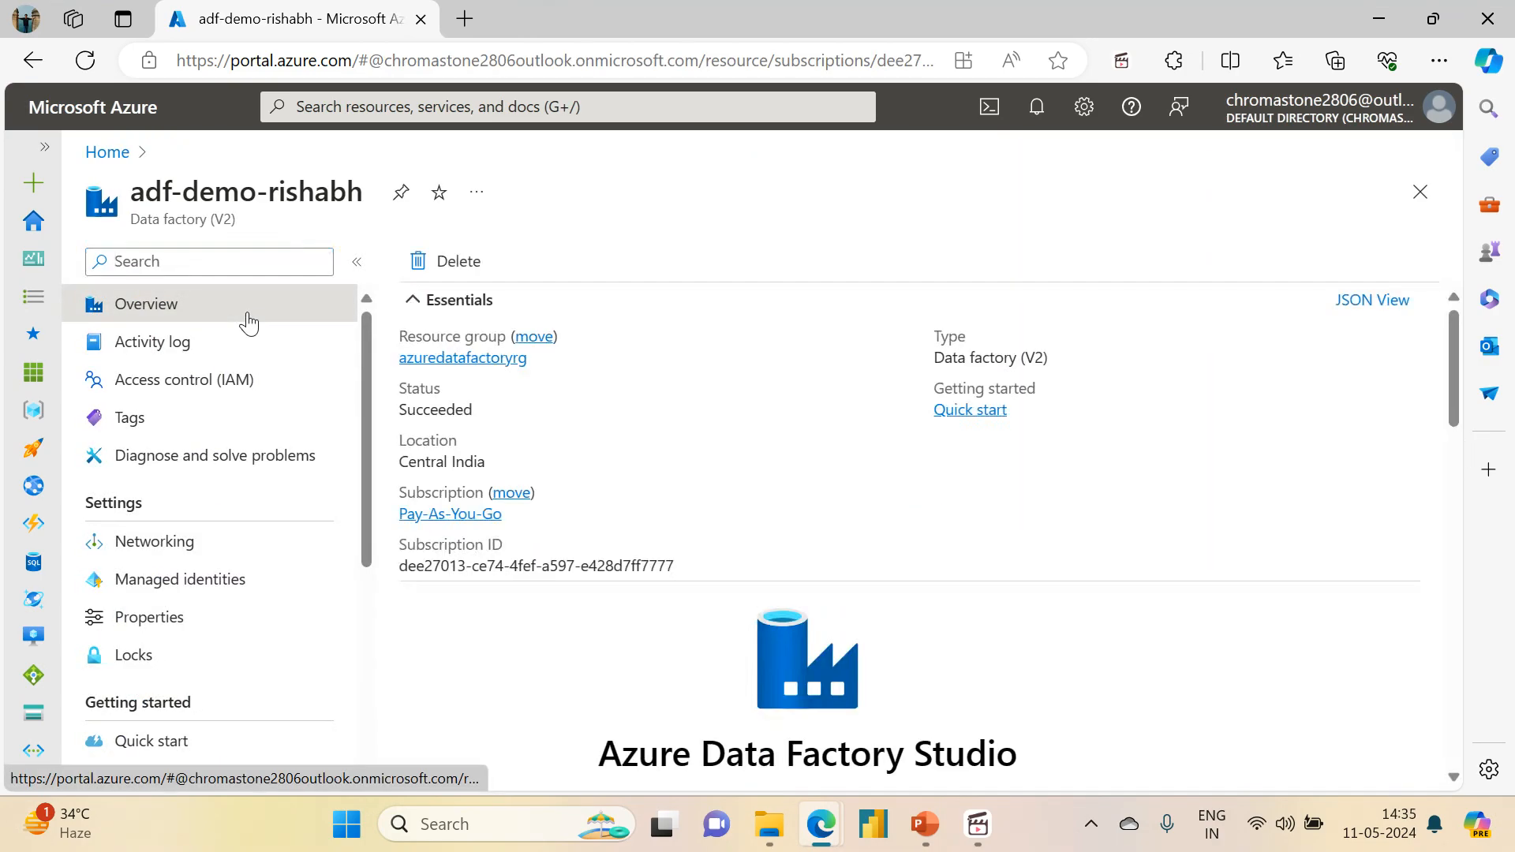
pyautogui.click(821, 655)
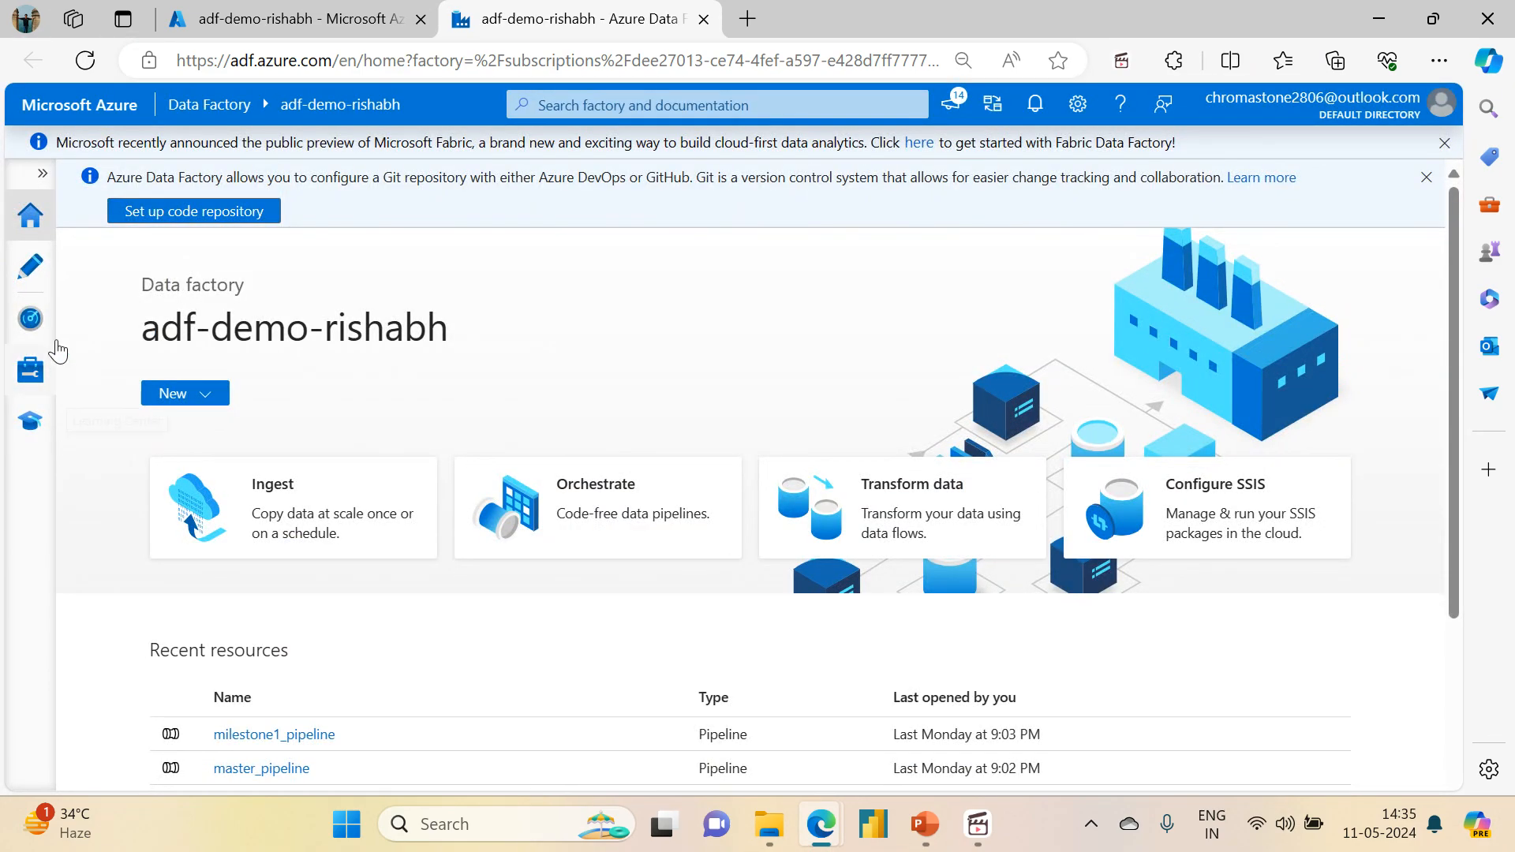
pyautogui.click(34, 278)
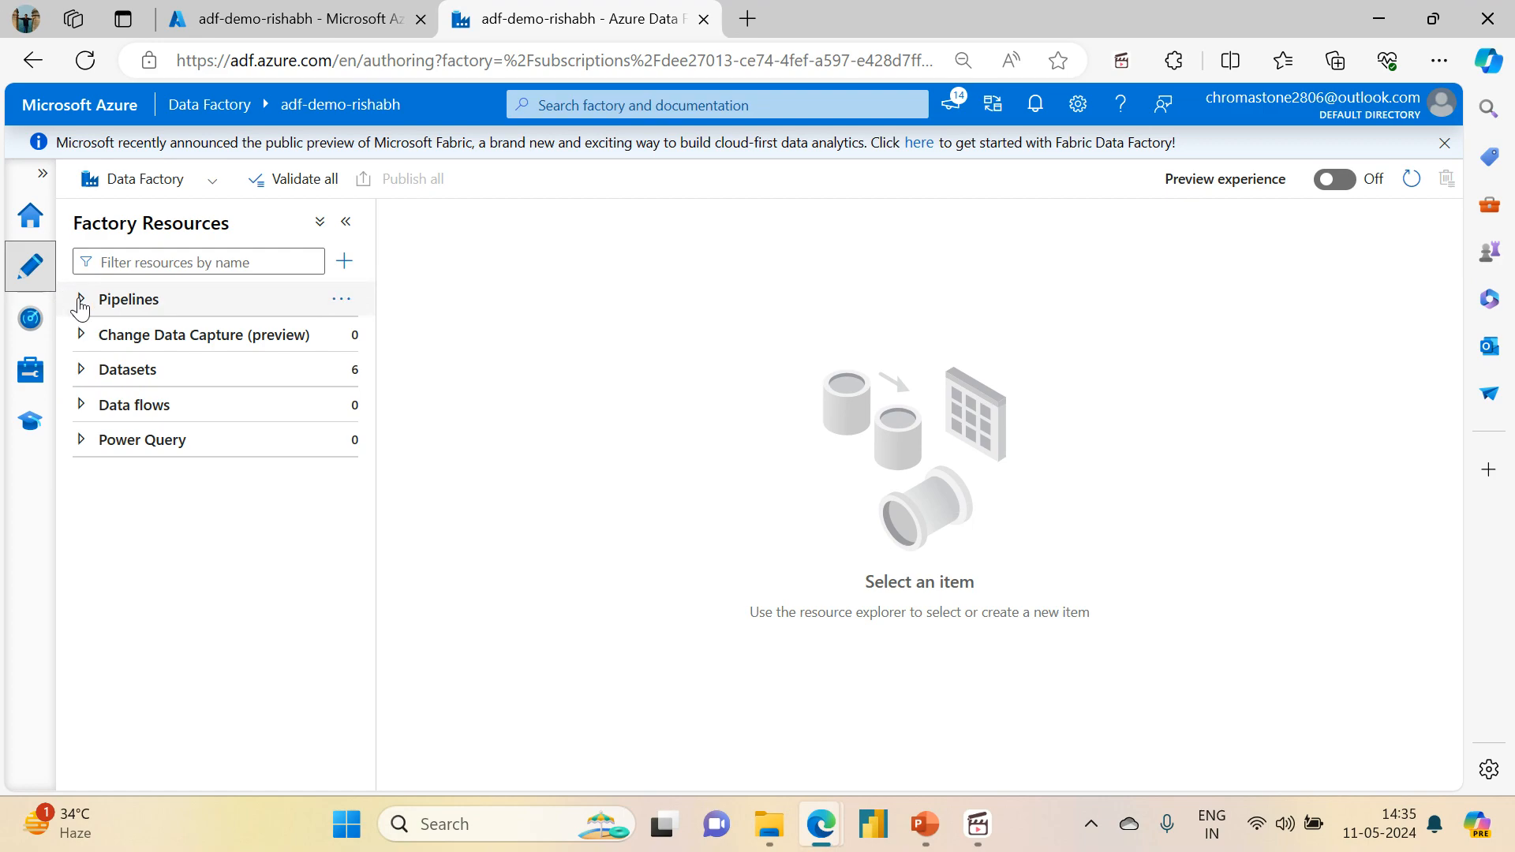
pyautogui.click(81, 299)
pyautogui.scroll(-5, 361, 365)
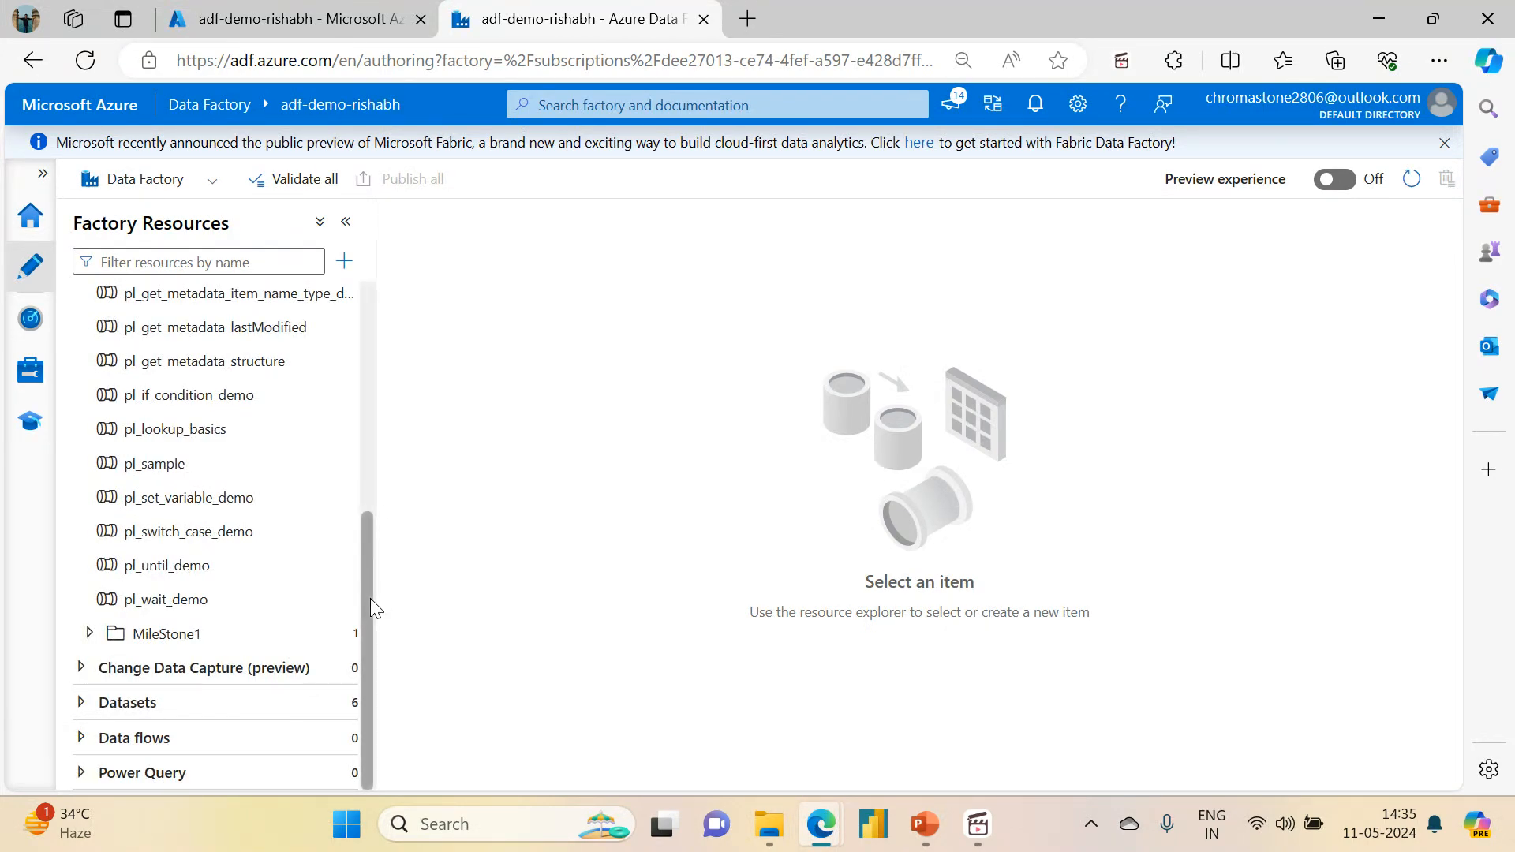
pyautogui.scroll(10, 371, 599)
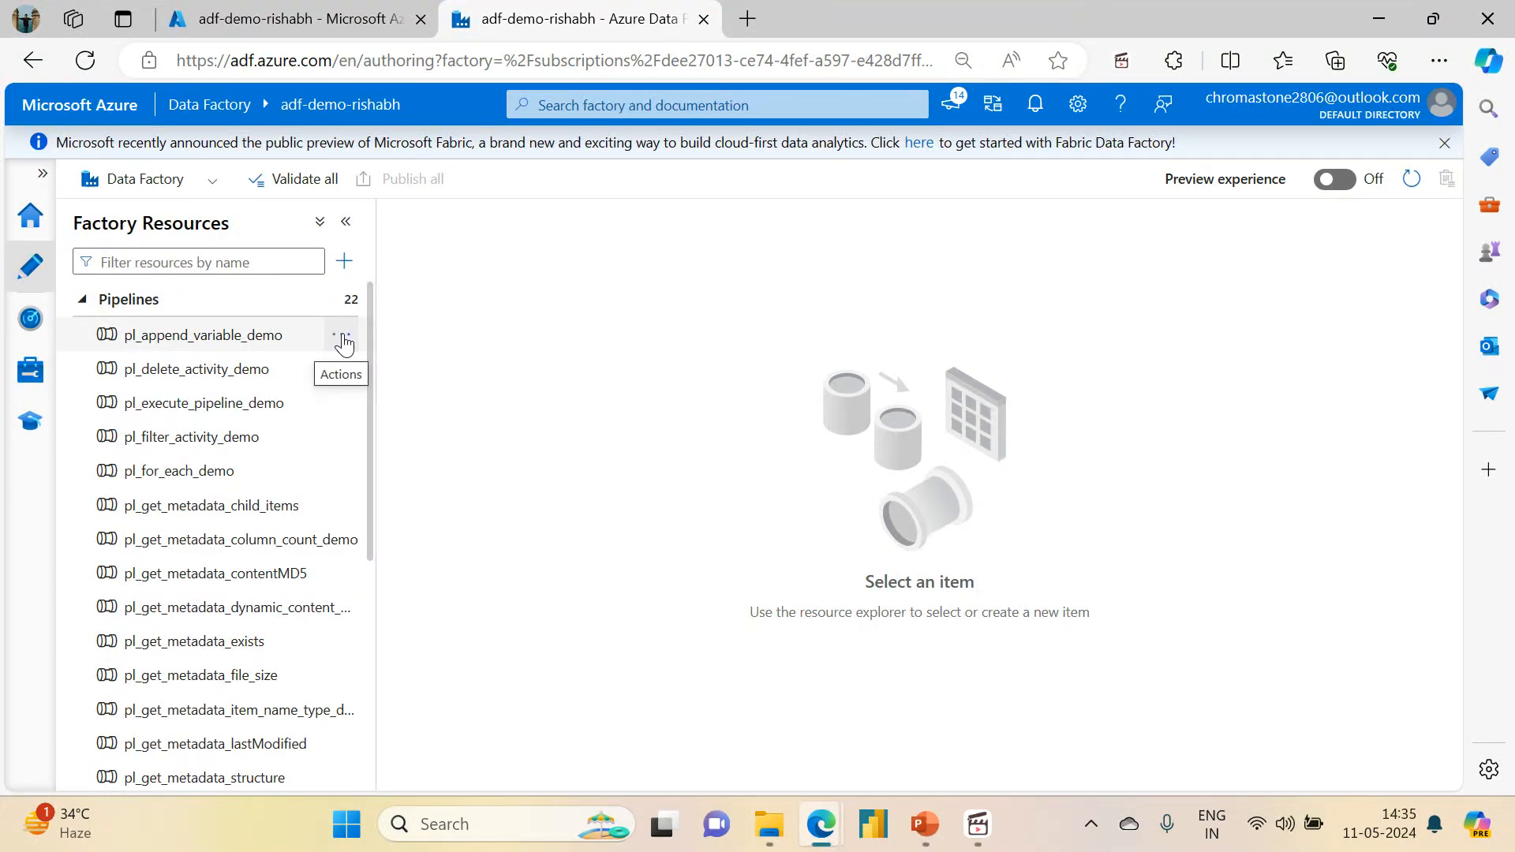
# Step: Create a new pipeline and name it pl_storage_event_trigger_demo
pyautogui.click(337, 299)
pyautogui.click(355, 332)
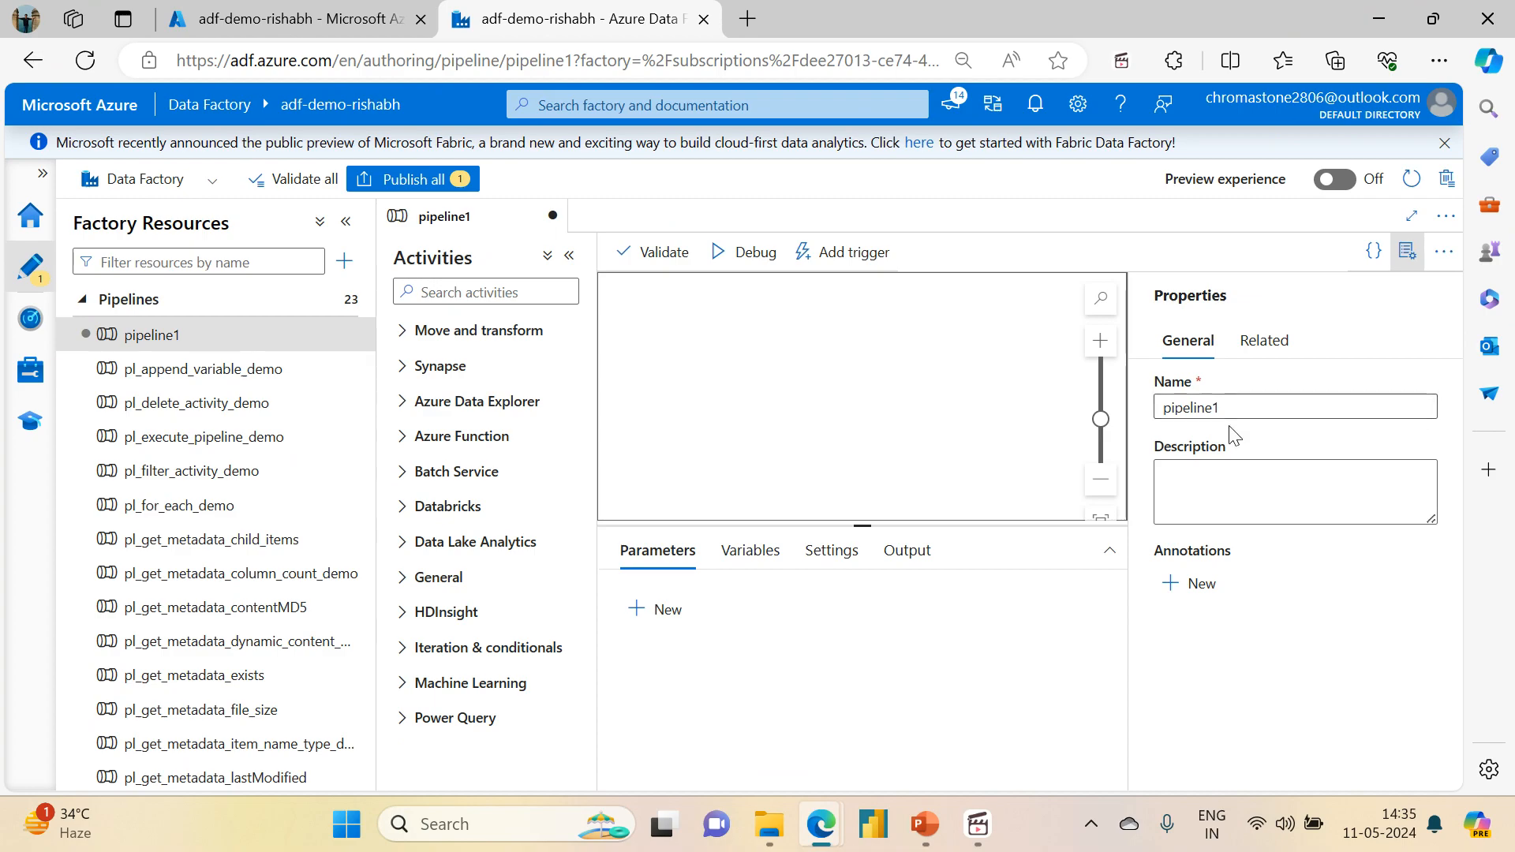
pyautogui.doubleClick(1172, 409)
pyautogui.write('pl_storage_e')
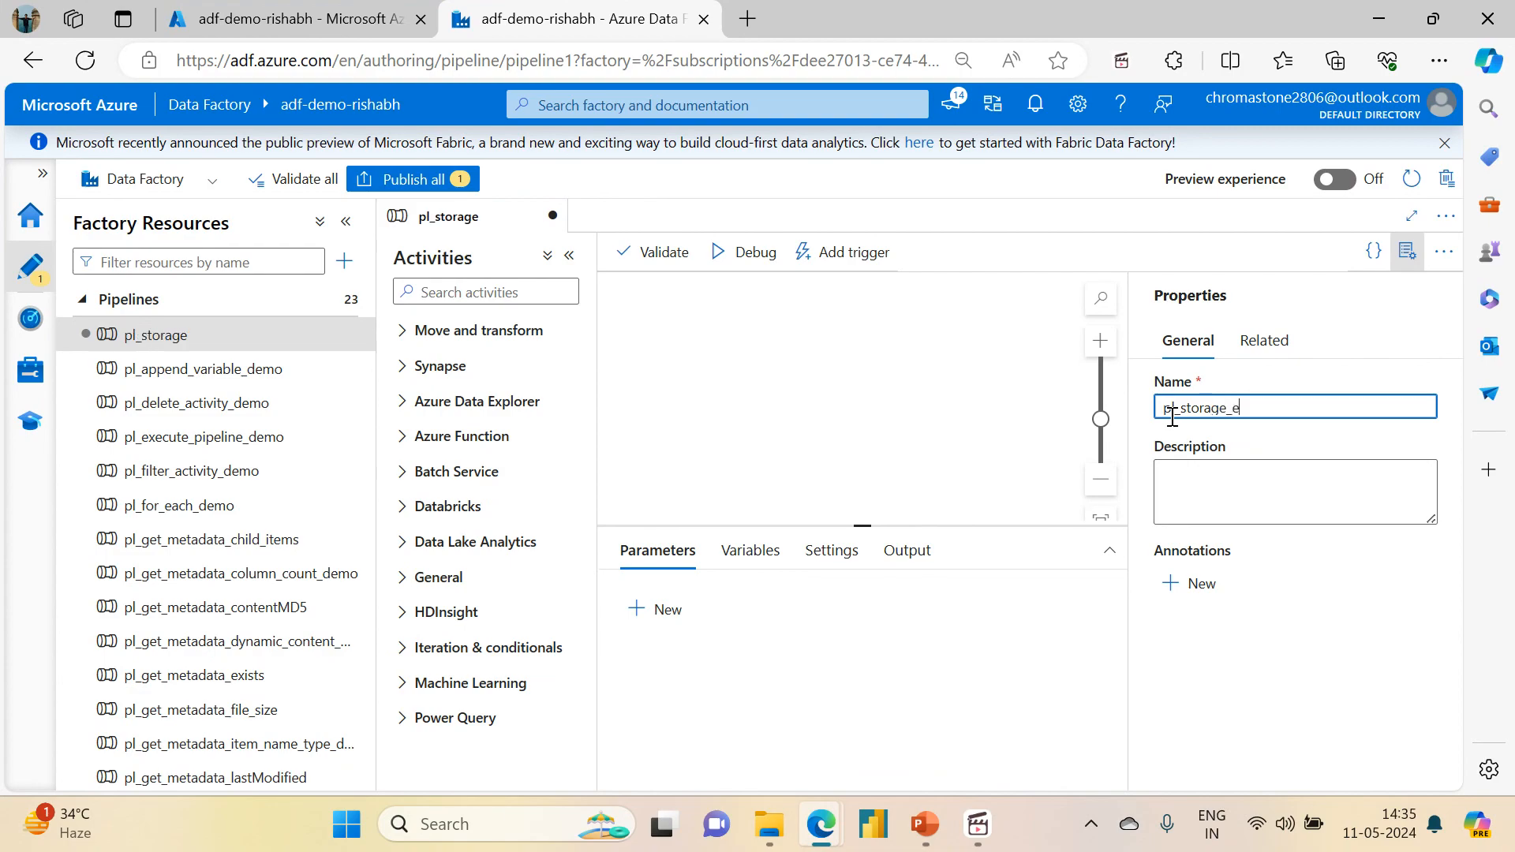
pyautogui.write('vent_trigger_demo')
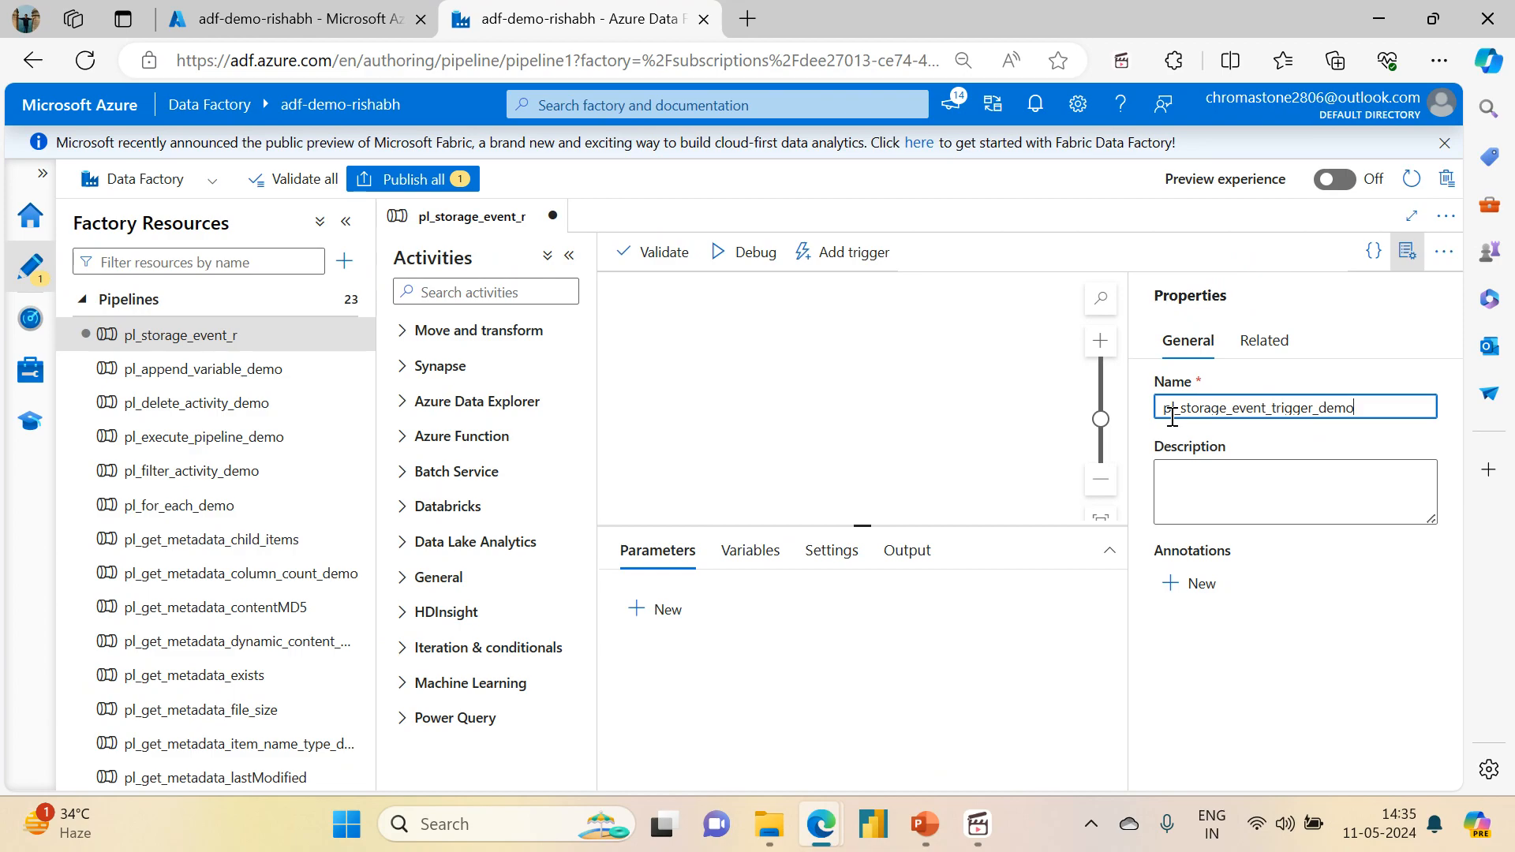
pyautogui.click(1405, 260)
# Step: Add two Set variable activities to the pipeline canvas and connect the first to the second on success
pyautogui.click(479, 289)
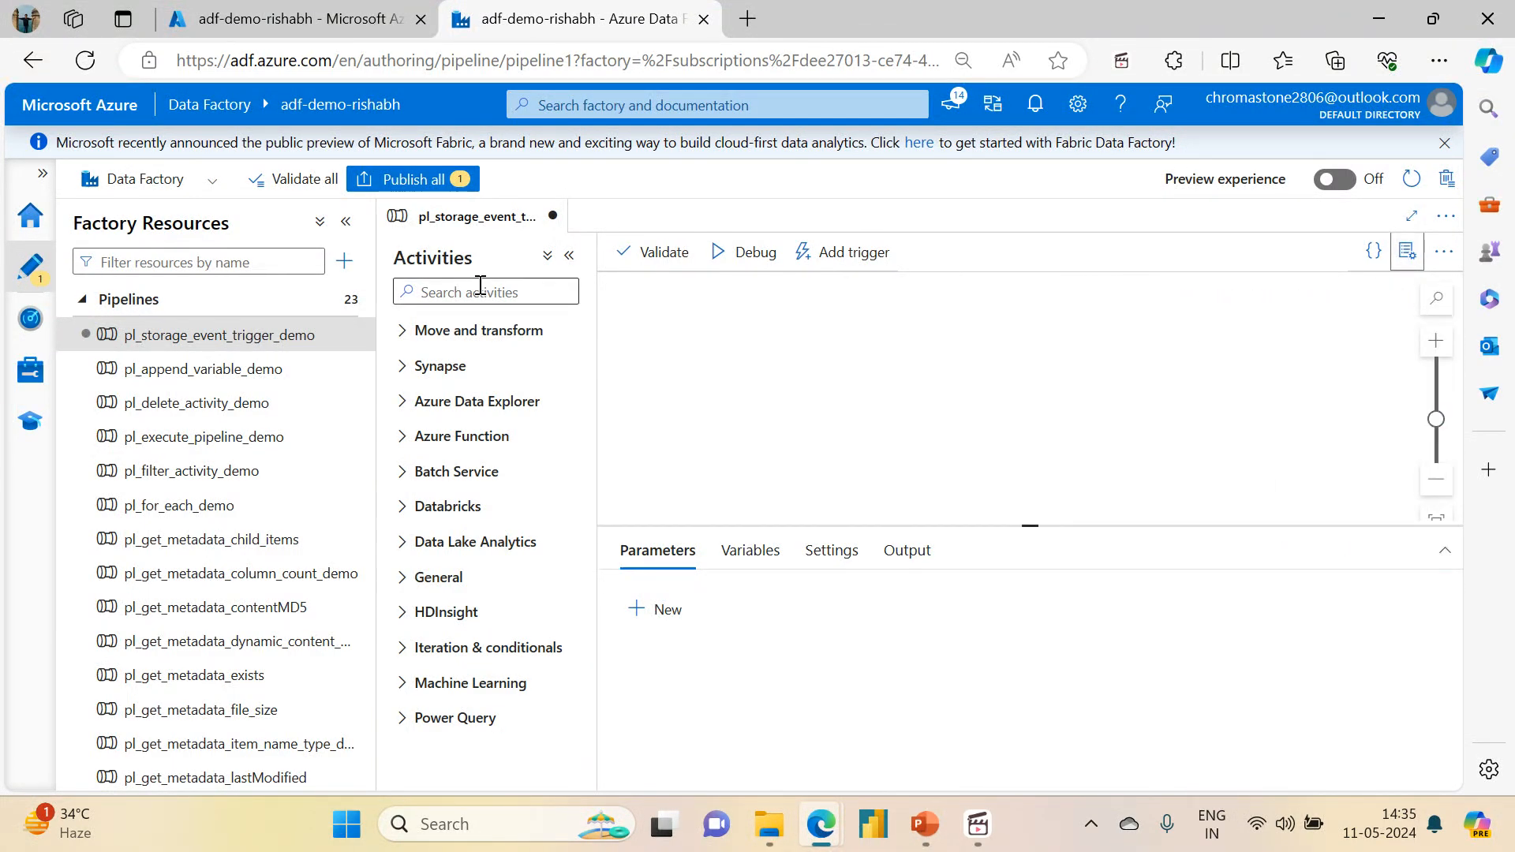
pyautogui.write('set')
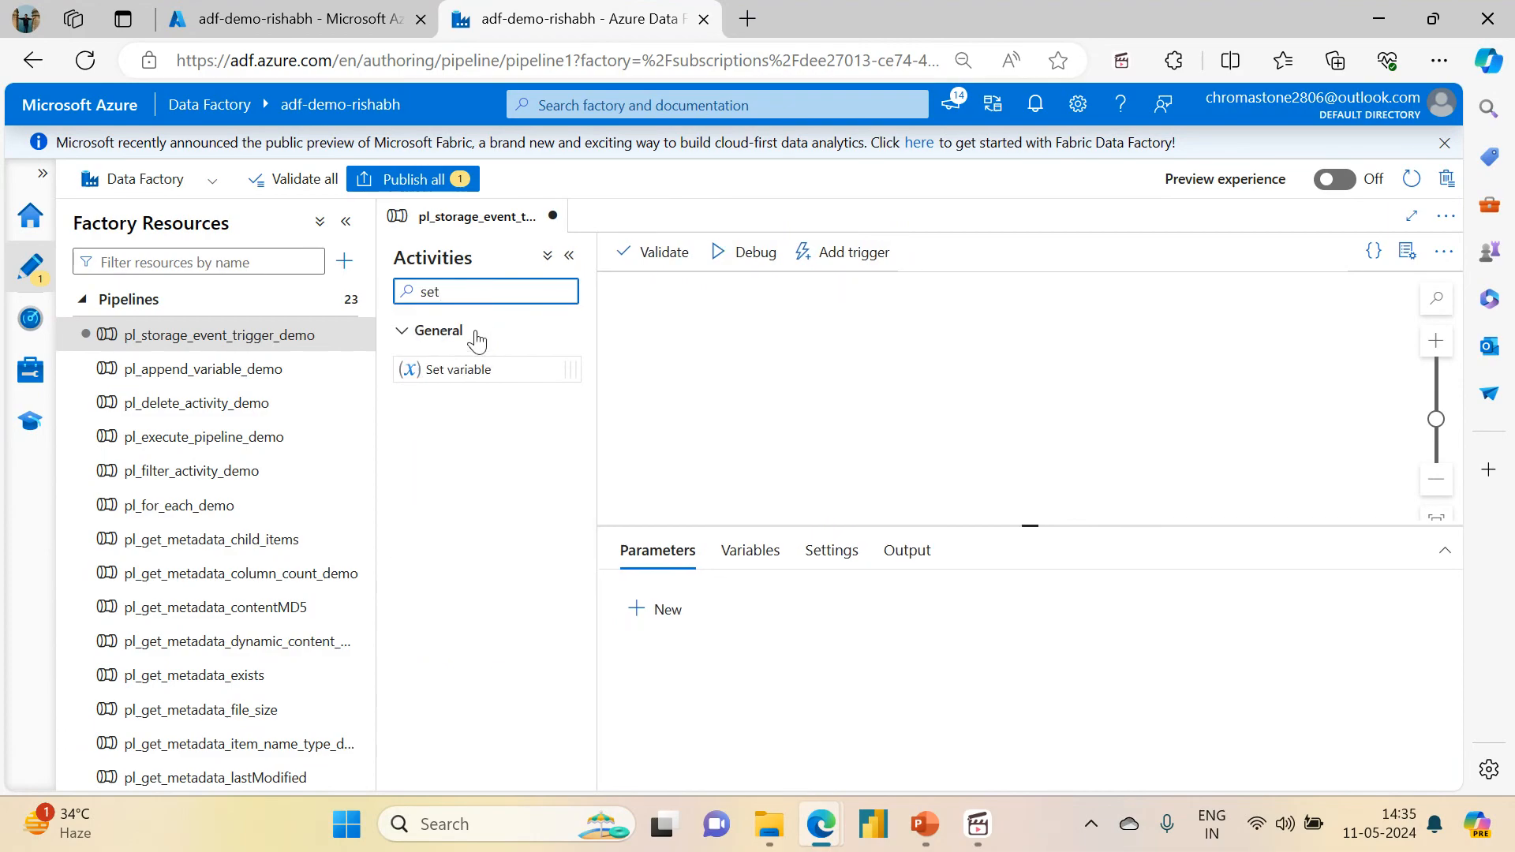
pyautogui.moveTo(463, 371); pyautogui.dragTo(835, 389)
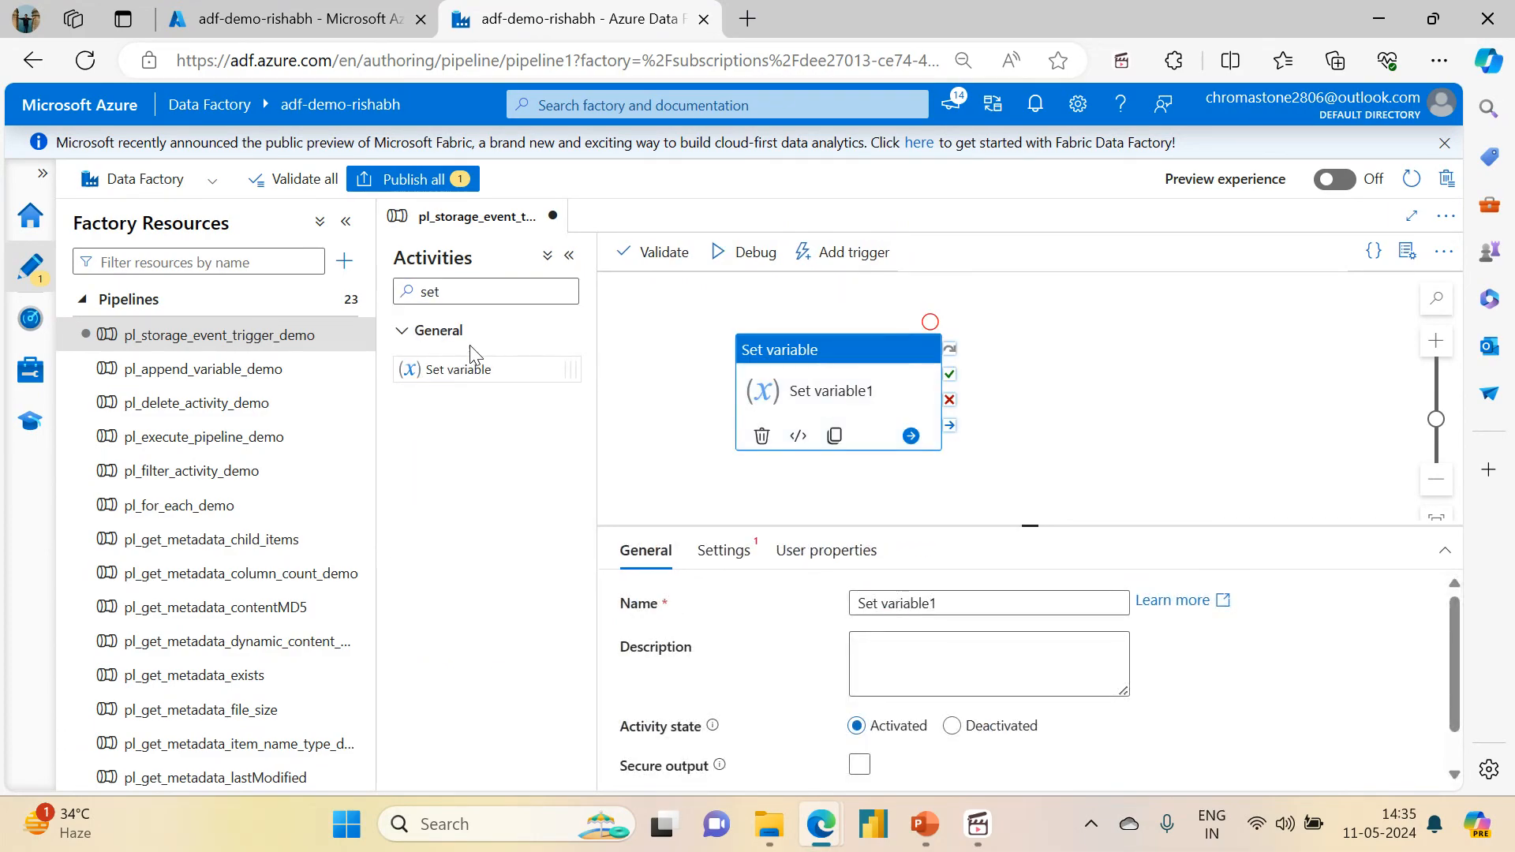
pyautogui.moveTo(1034, 570); pyautogui.dragTo(1034, 609)
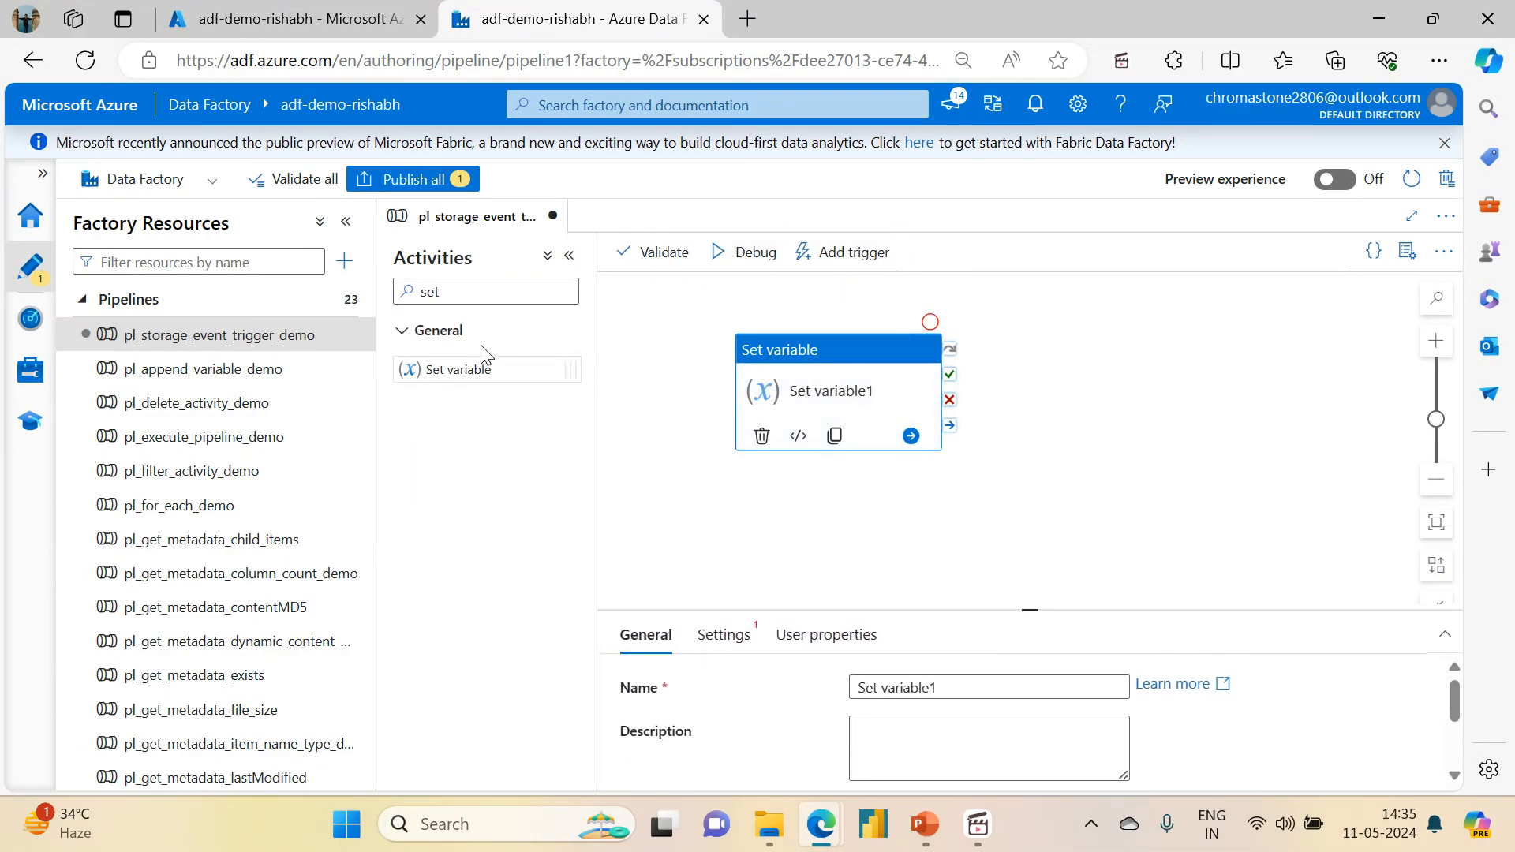
pyautogui.moveTo(442, 369); pyautogui.dragTo(1145, 380)
pyautogui.moveTo(950, 390); pyautogui.dragTo(1109, 377)
pyautogui.click(1111, 382)
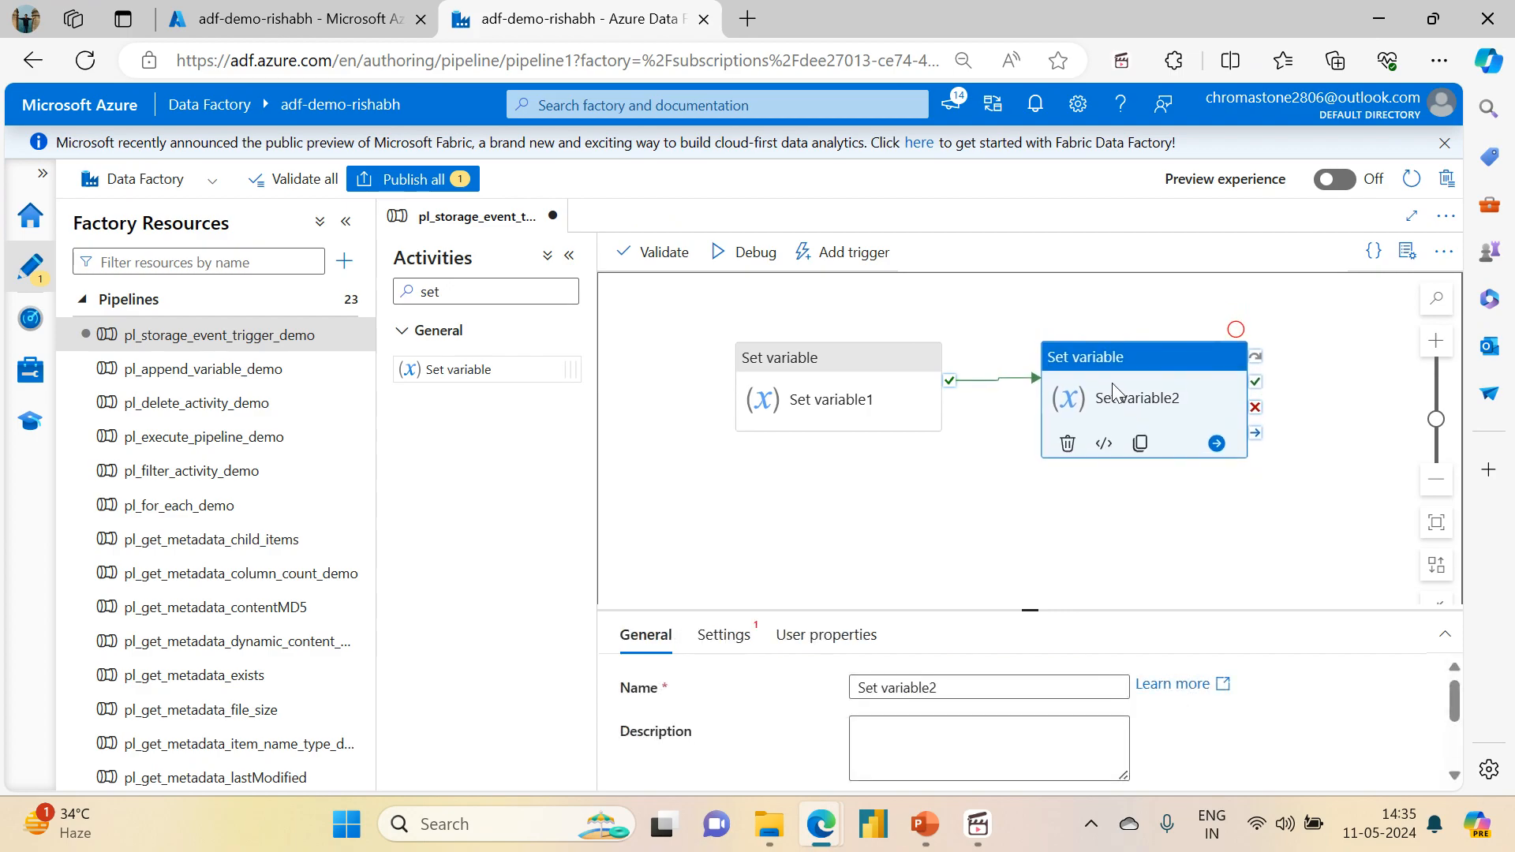
# Step: Add a String variable named folderPath to the pipeline
pyautogui.click(898, 517)
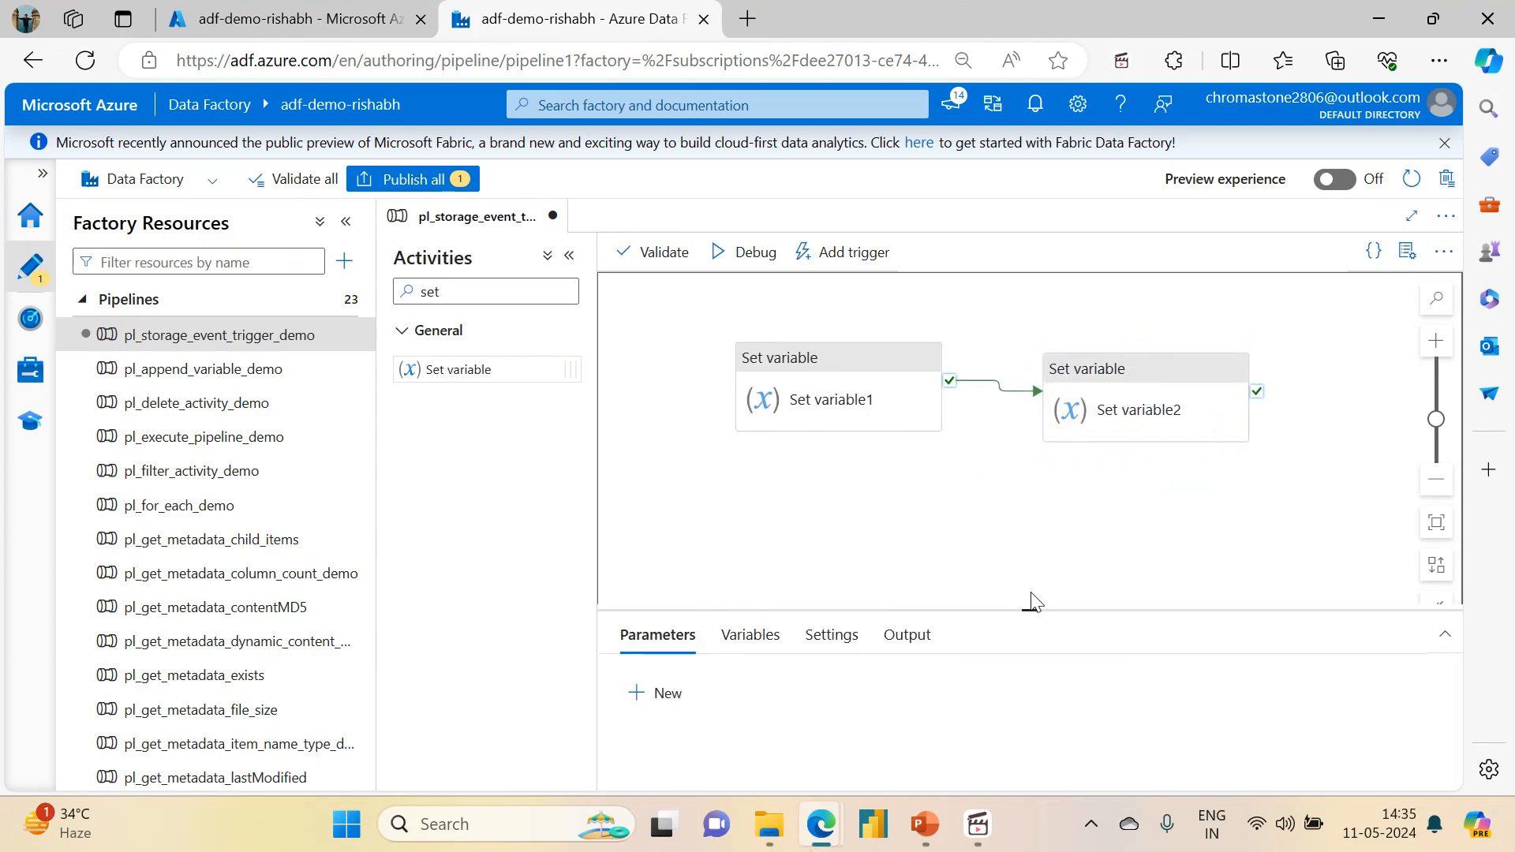
pyautogui.moveTo(1028, 609); pyautogui.dragTo(1049, 505)
pyautogui.click(776, 536)
pyautogui.click(671, 590)
pyautogui.click(686, 663)
pyautogui.write('fileP')
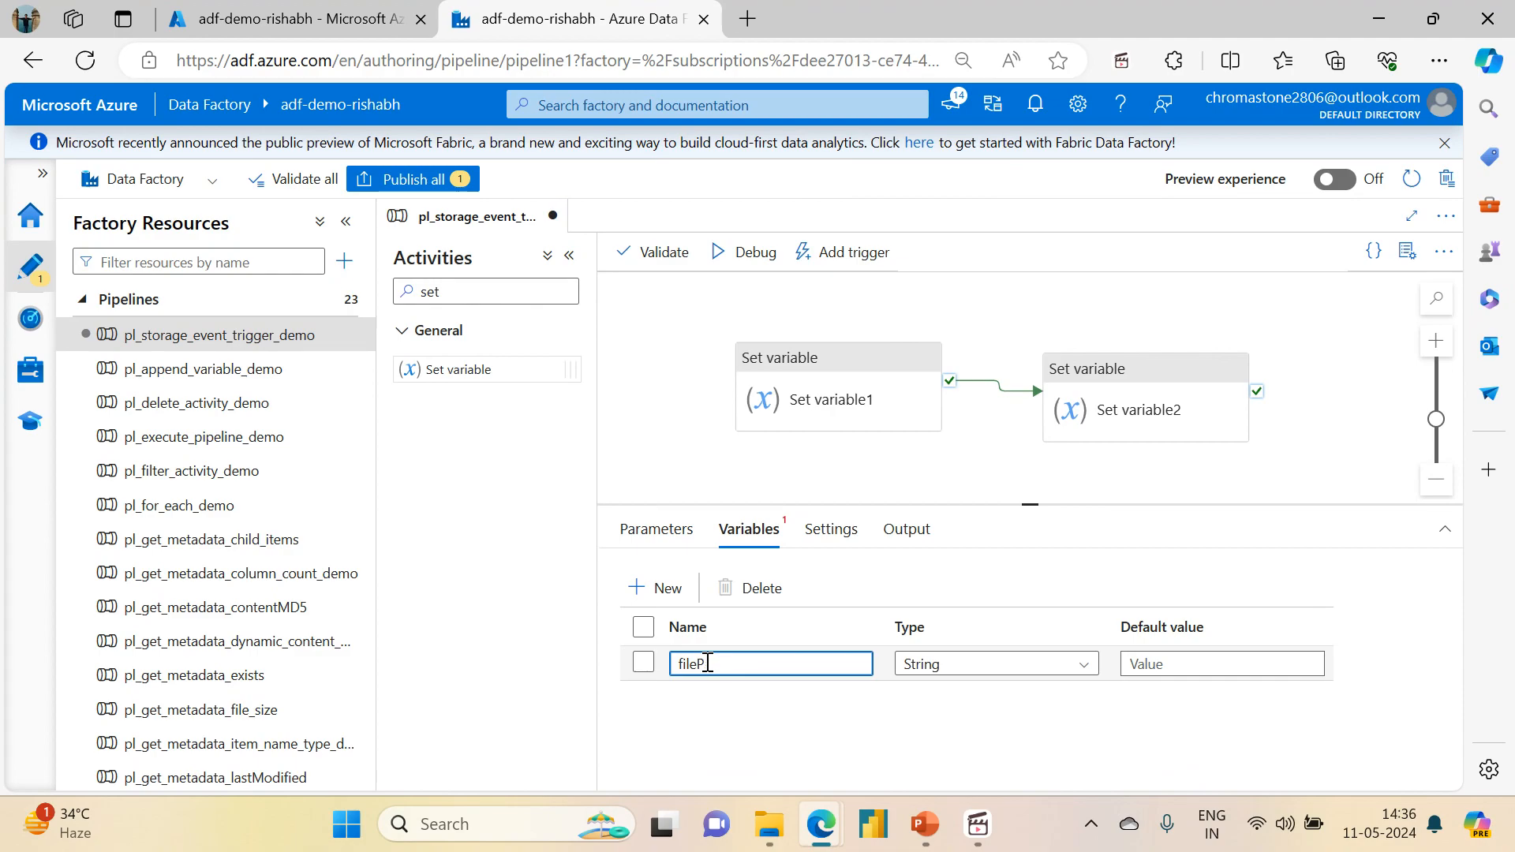
pyautogui.press('BackSpace')
pyautogui.press('BackSpace')
pyautogui.press('BackSpace')
pyautogui.press('BackSpace')
pyautogui.write('olde')
# Step: Add a second String pipeline variable named fileName
pyautogui.click(655, 588)
pyautogui.click(713, 698)
pyautogui.write('file')
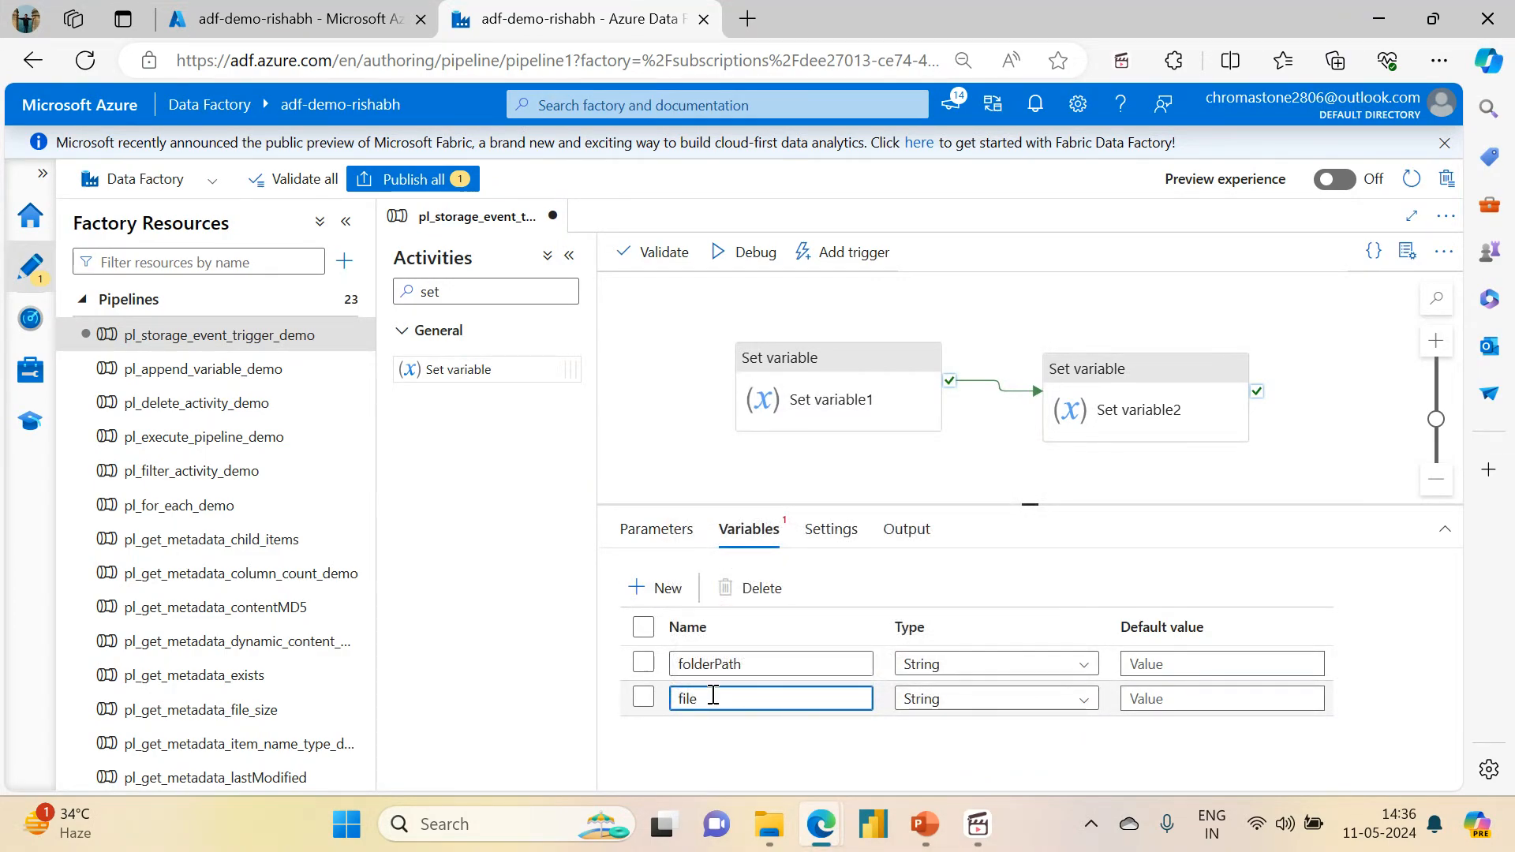
pyautogui.click(724, 740)
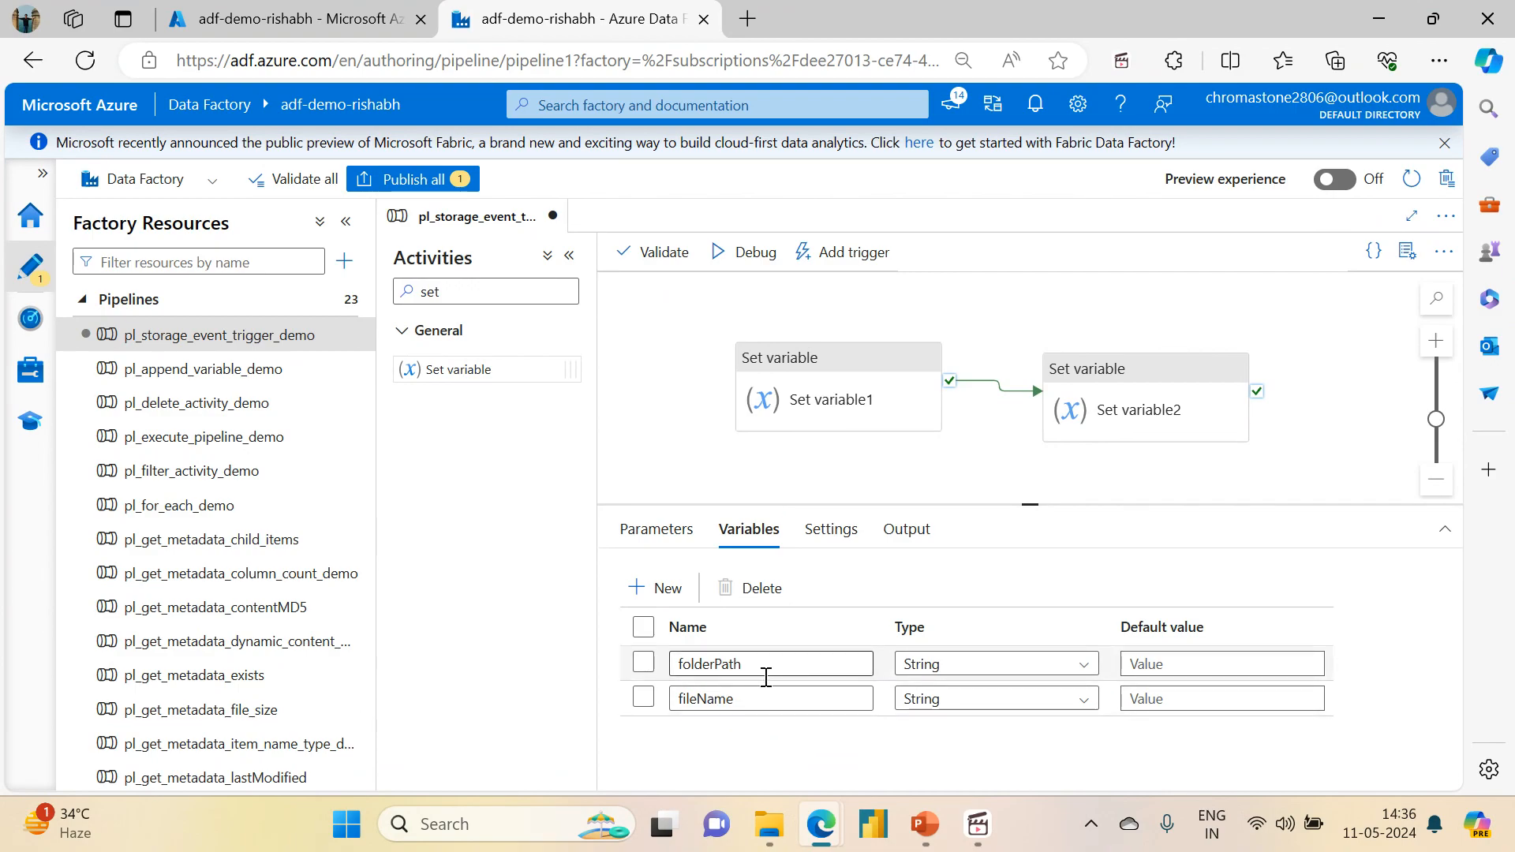
# Step: Switch to the PowerPoint Storage Event Trigger slide, review its trigger body expressions, and return to the pipeline editor
pyautogui.click(930, 842)
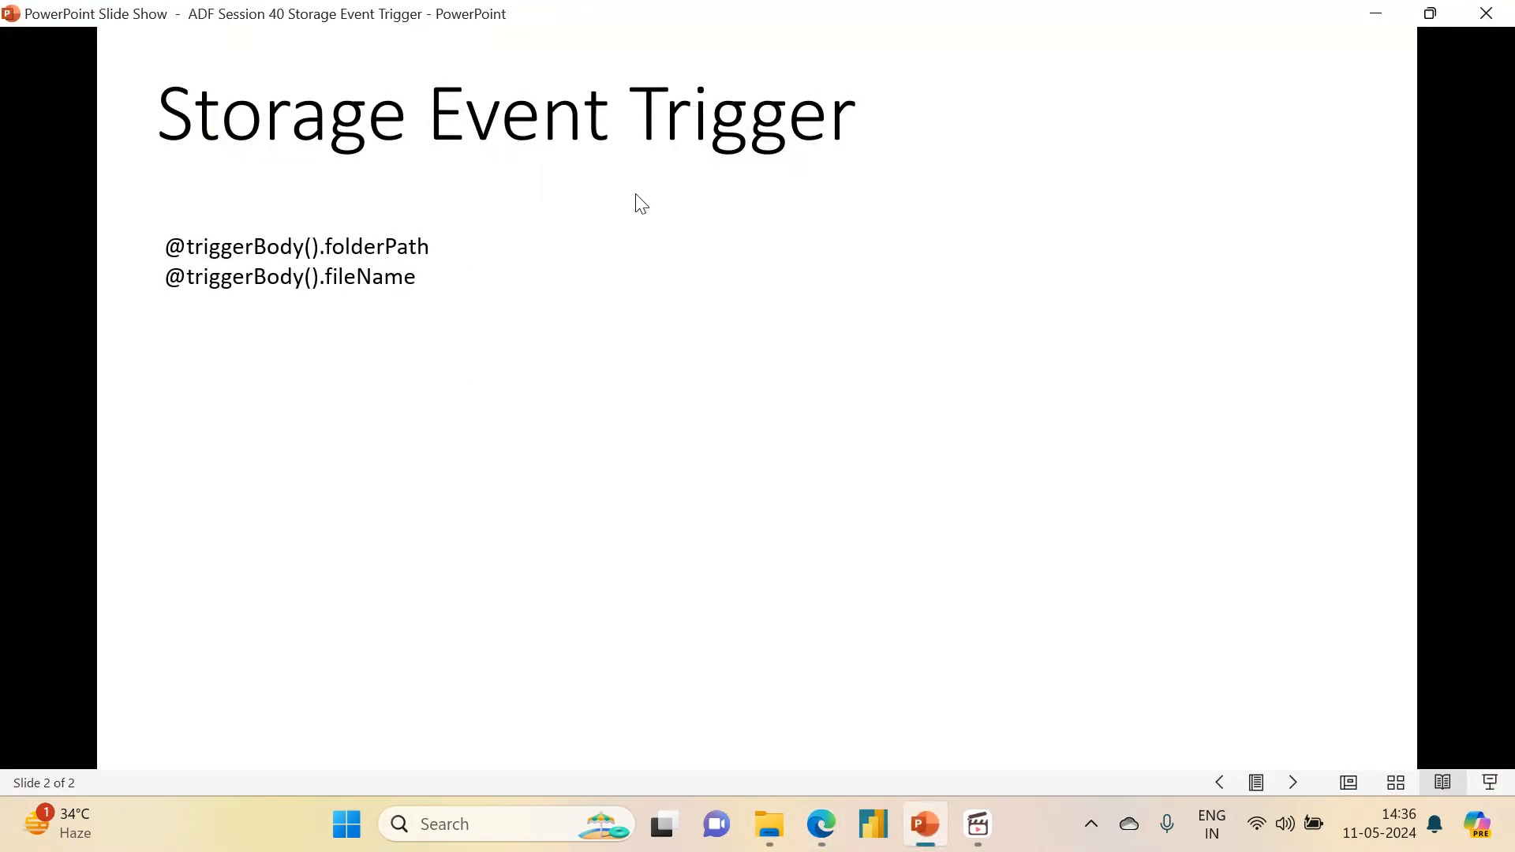
pyautogui.click(1377, 16)
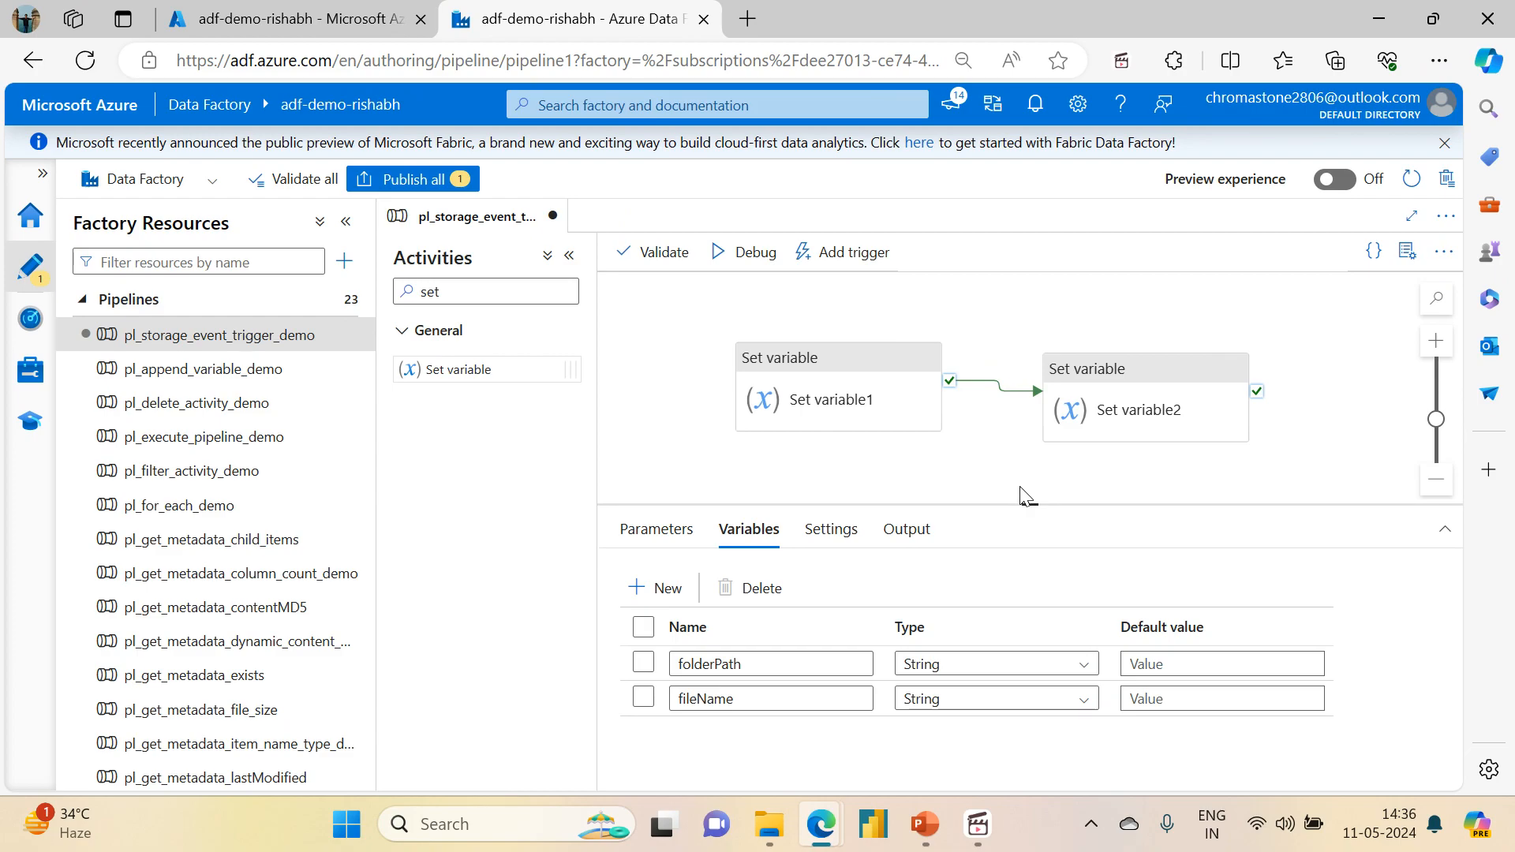
pyautogui.moveTo(1023, 502); pyautogui.dragTo(1032, 539)
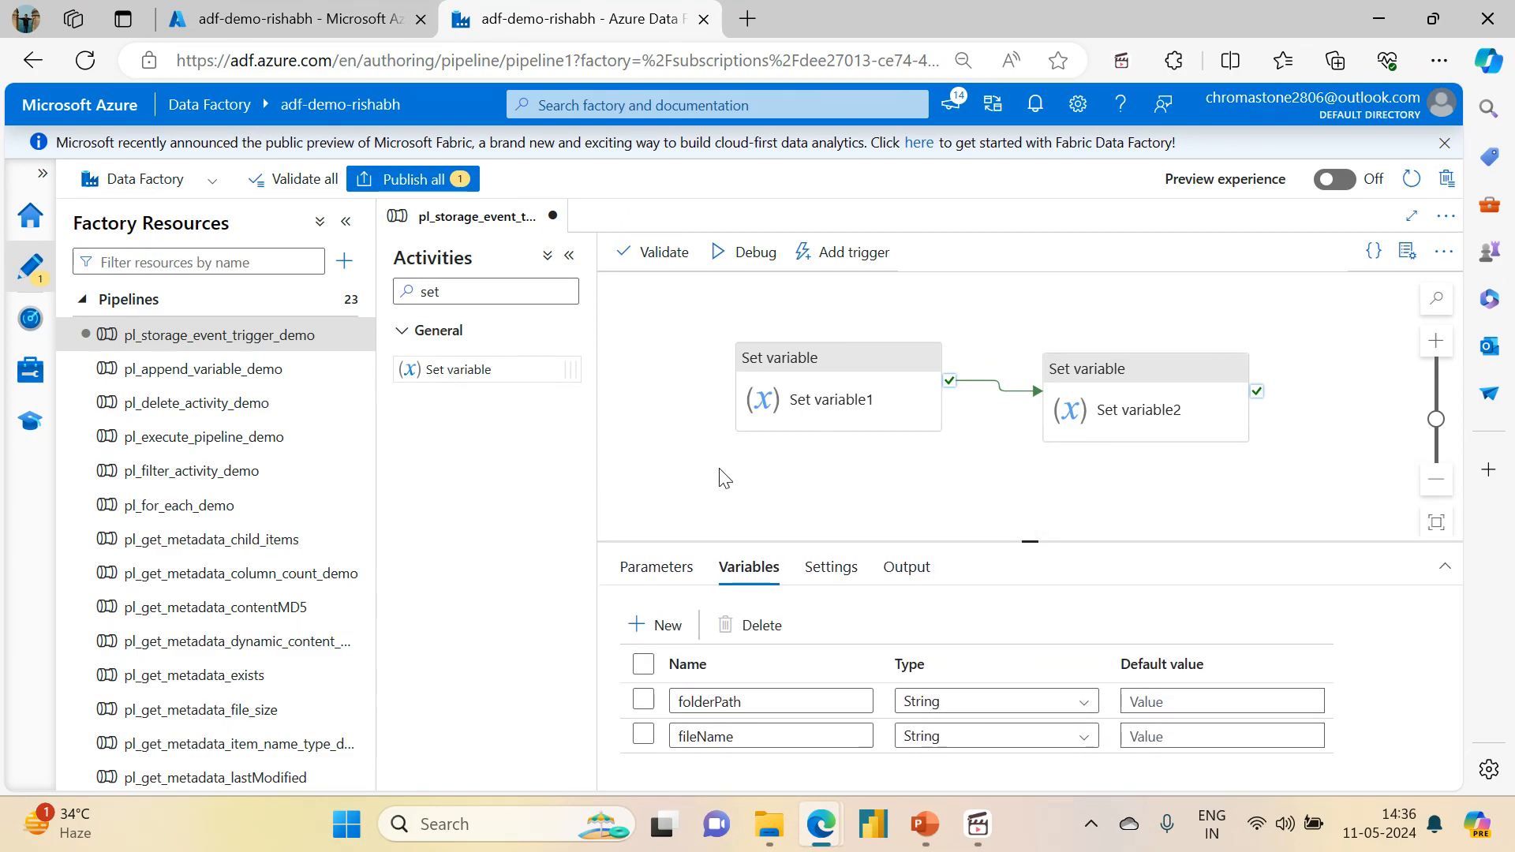
pyautogui.click(925, 824)
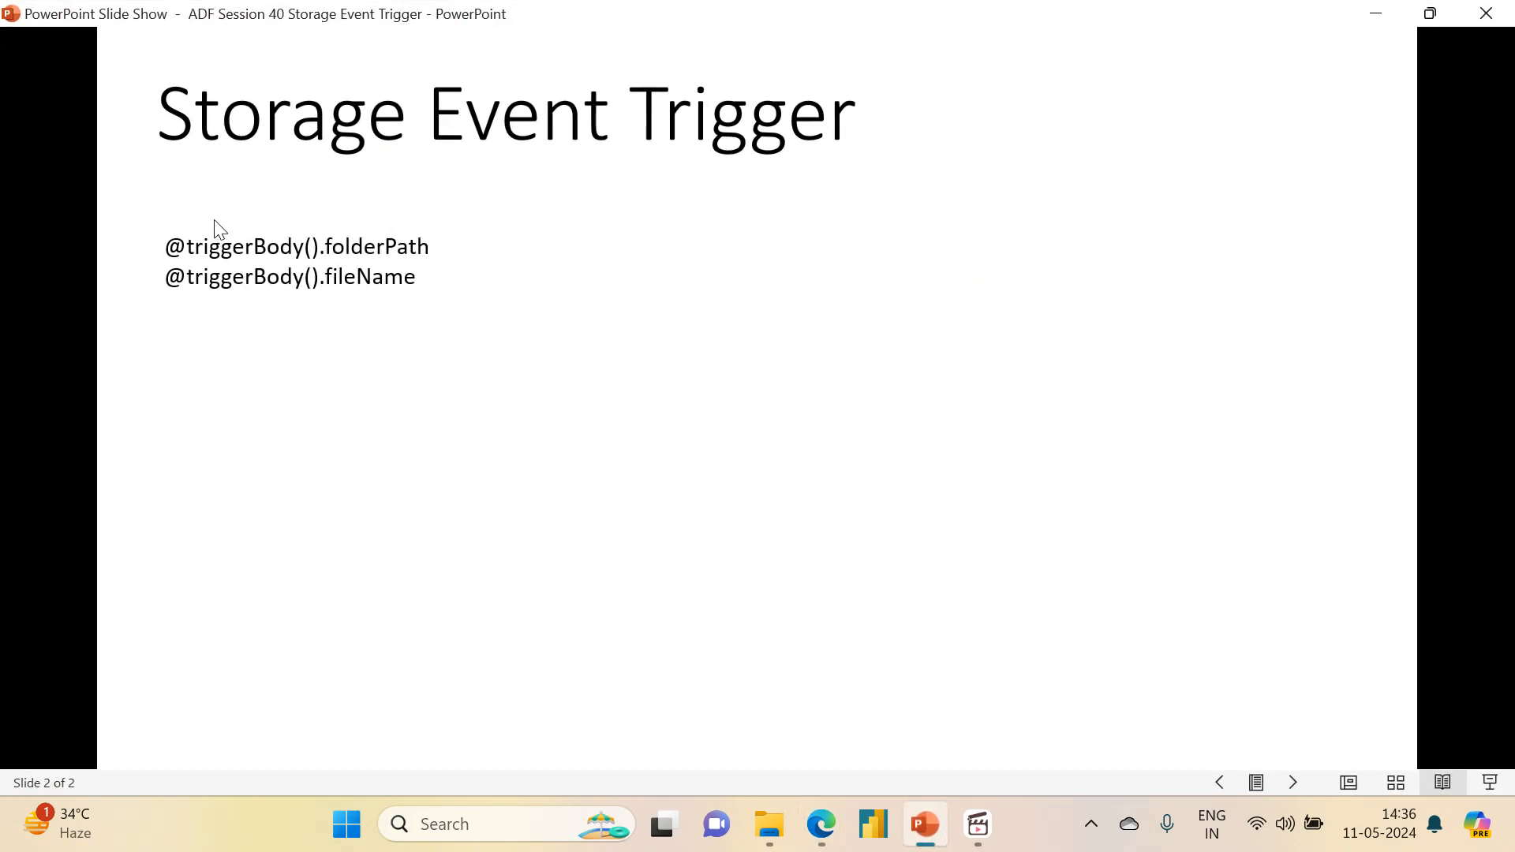
pyautogui.click(1376, 16)
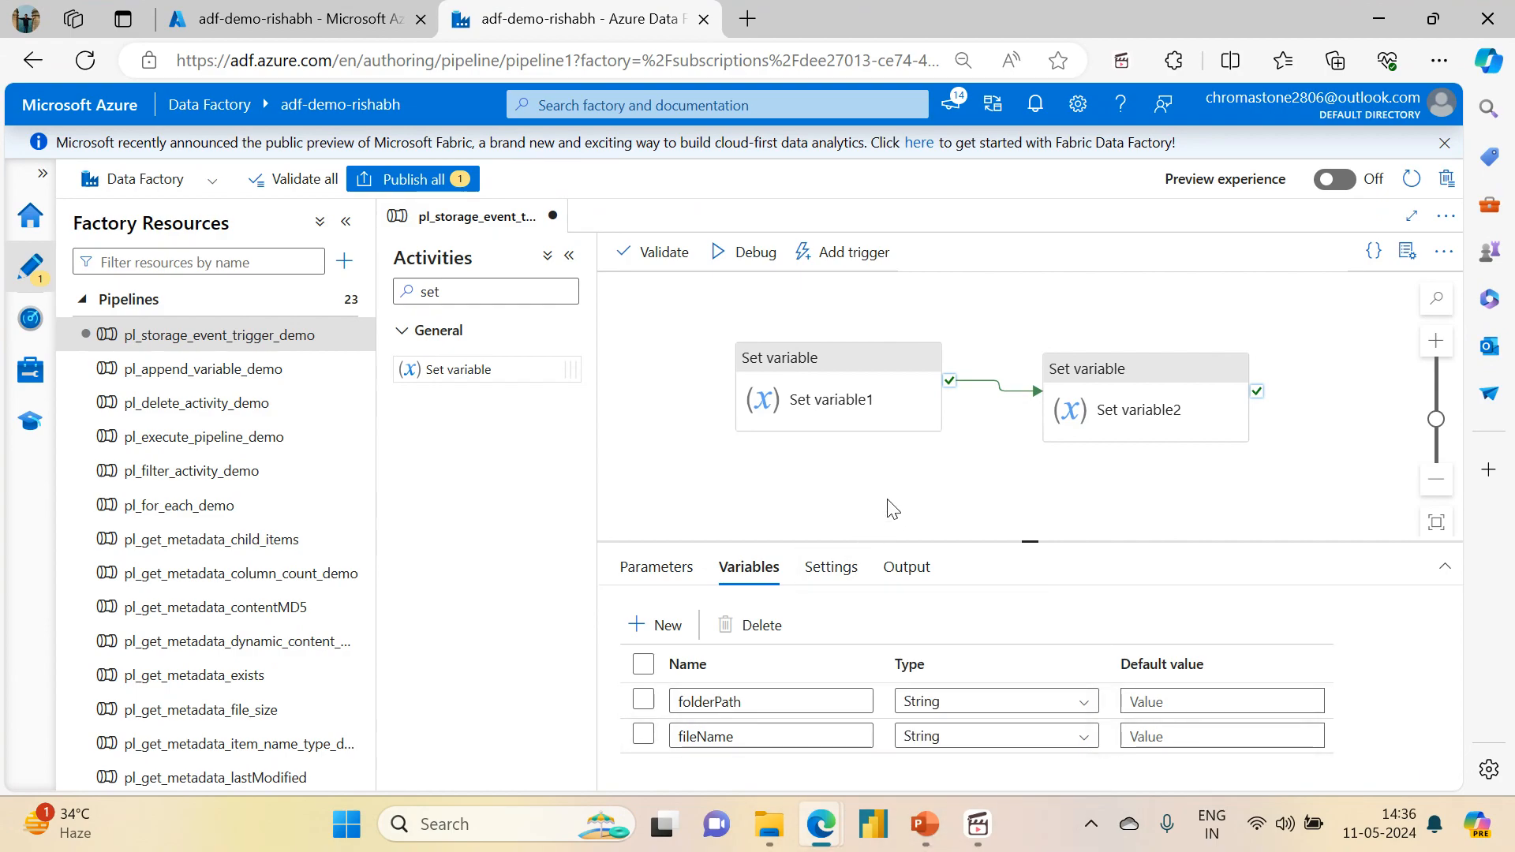
# Step: Add two String pipeline parameters named plp_folderPath and plp_fileName without default values
pyautogui.moveTo(889, 505); pyautogui.dragTo(992, 491)
pyautogui.click(658, 568)
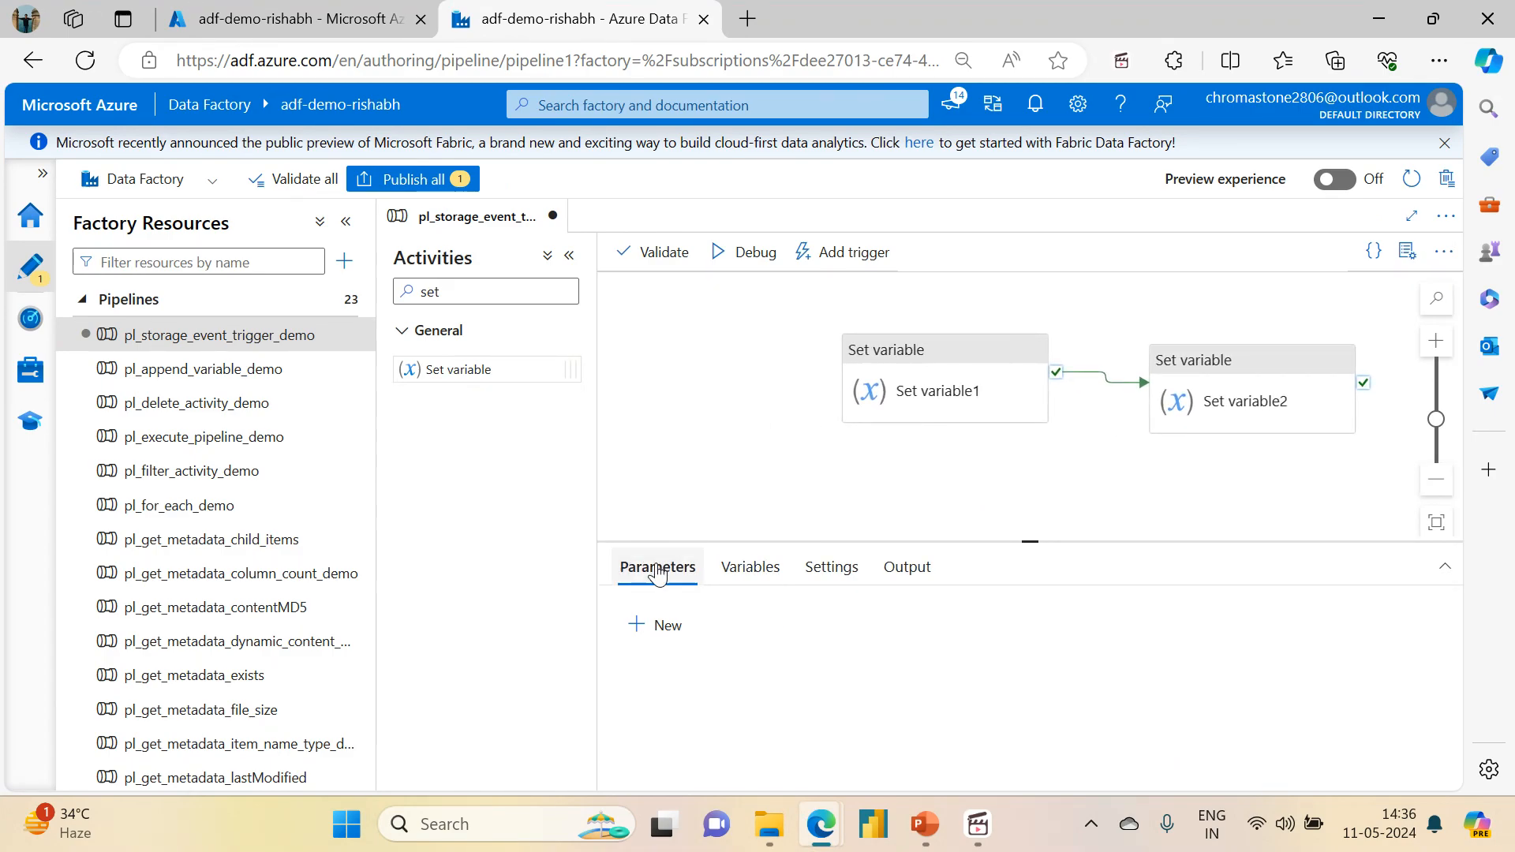
pyautogui.click(668, 637)
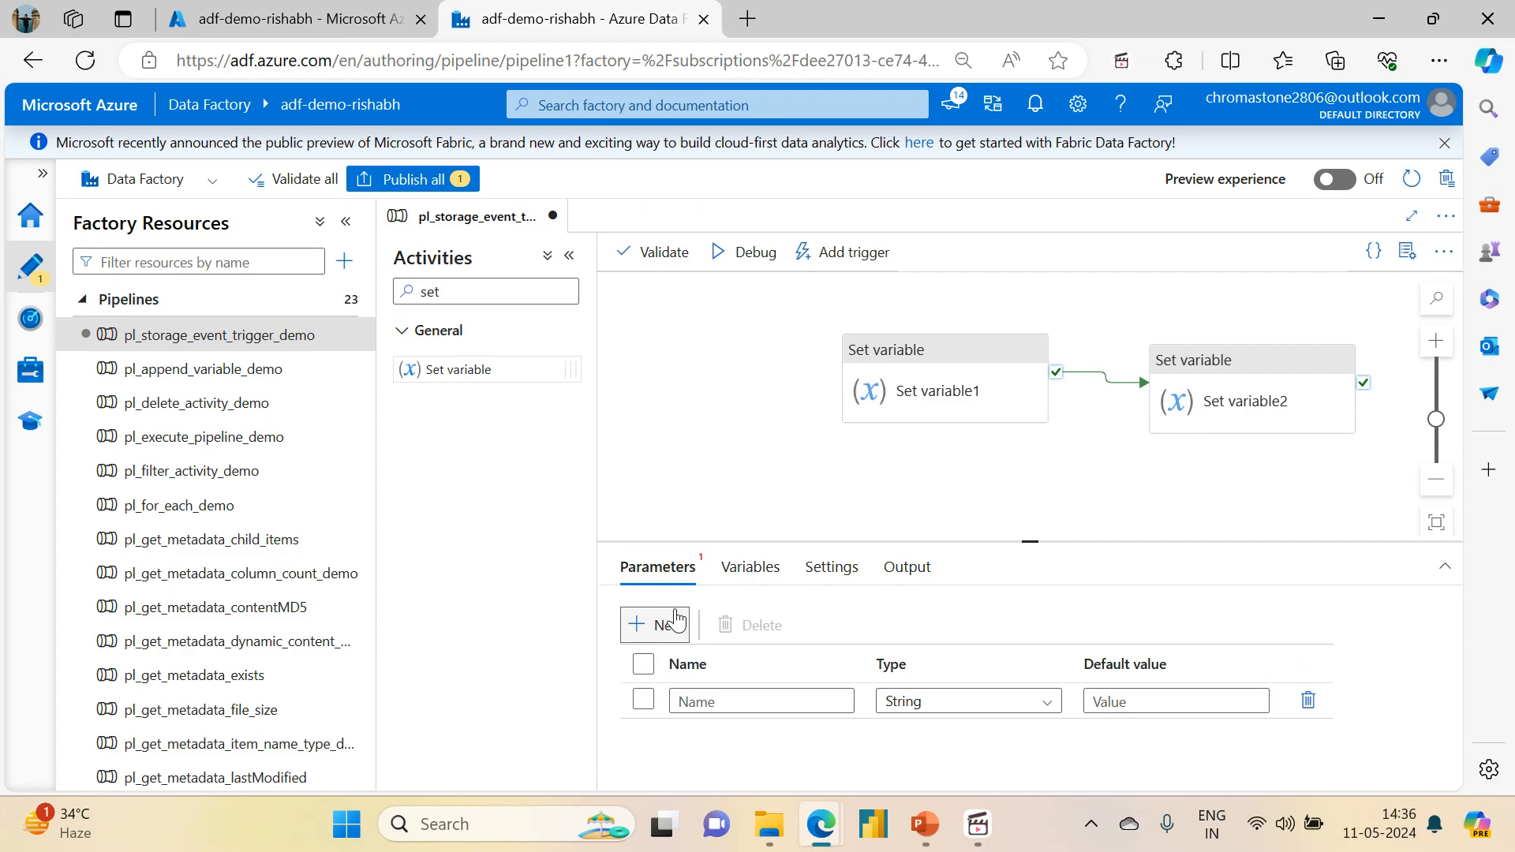
pyautogui.click(665, 625)
pyautogui.click(719, 702)
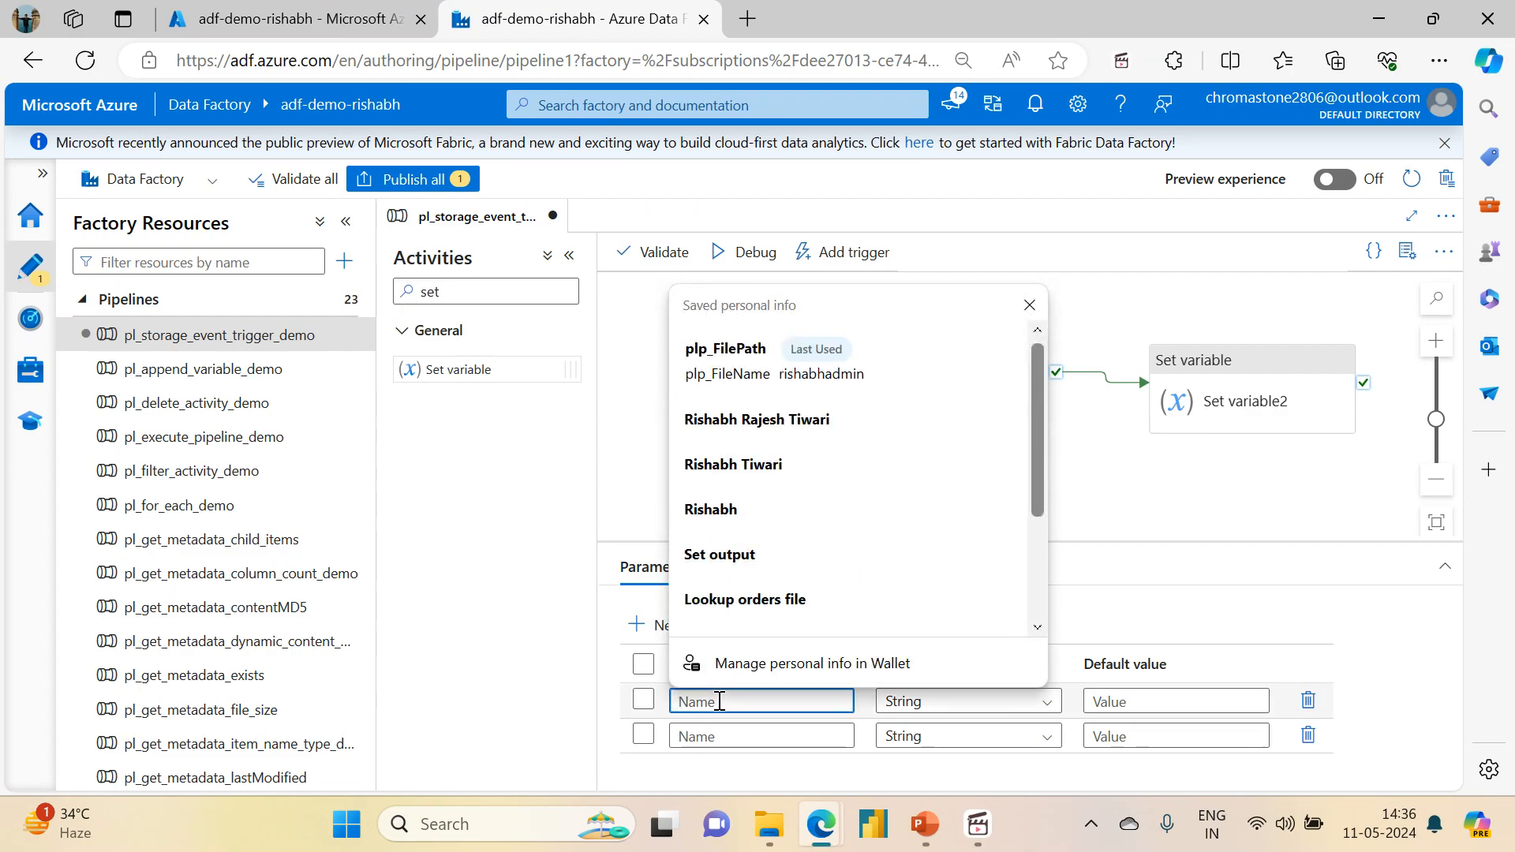
pyautogui.write('plp_folderPath')
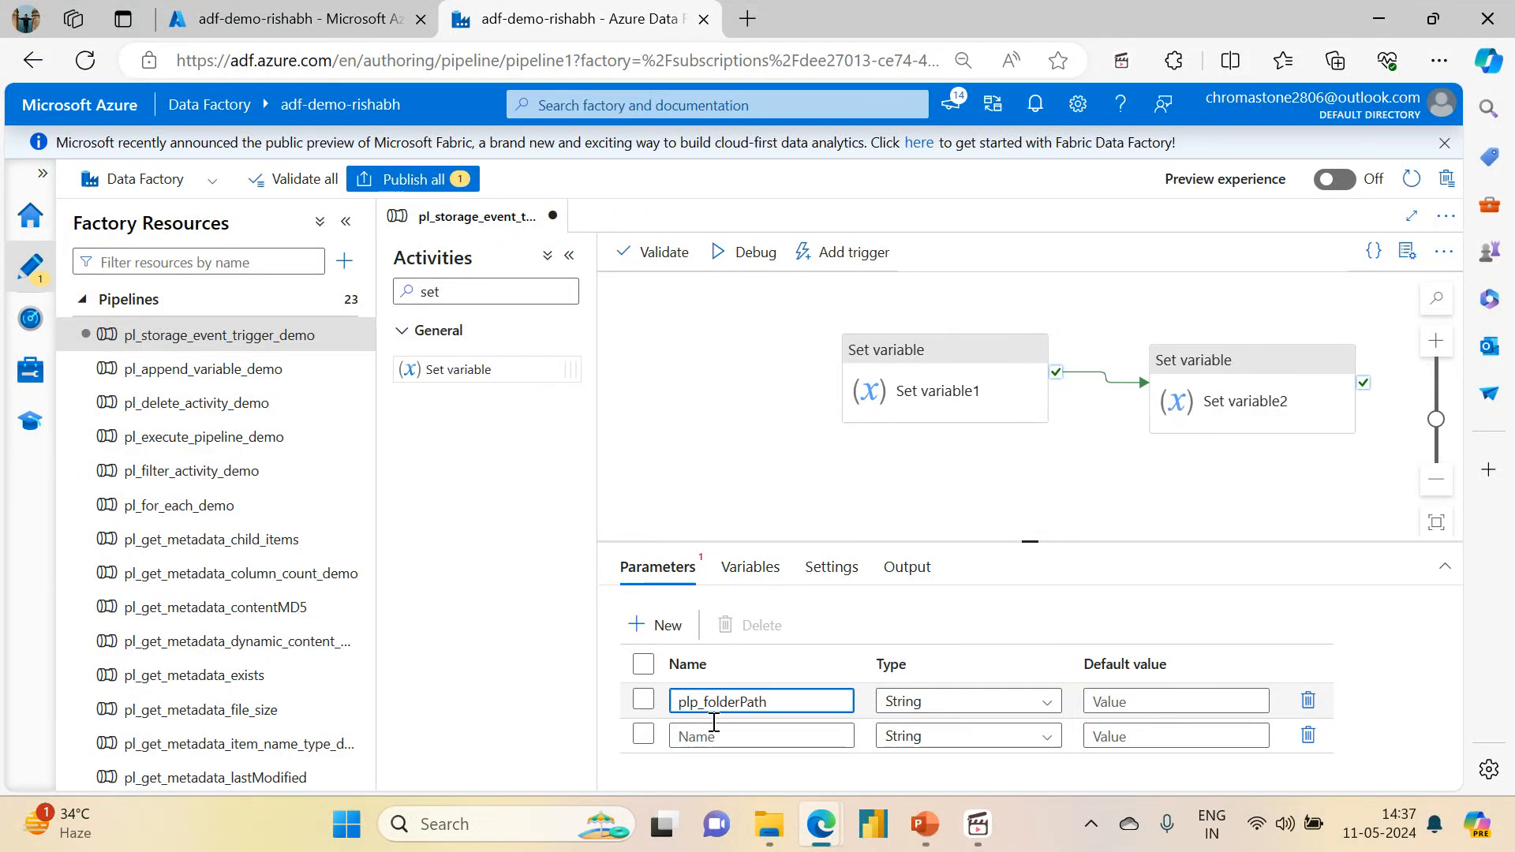
pyautogui.click(711, 734)
pyautogui.write('plp_fileName')
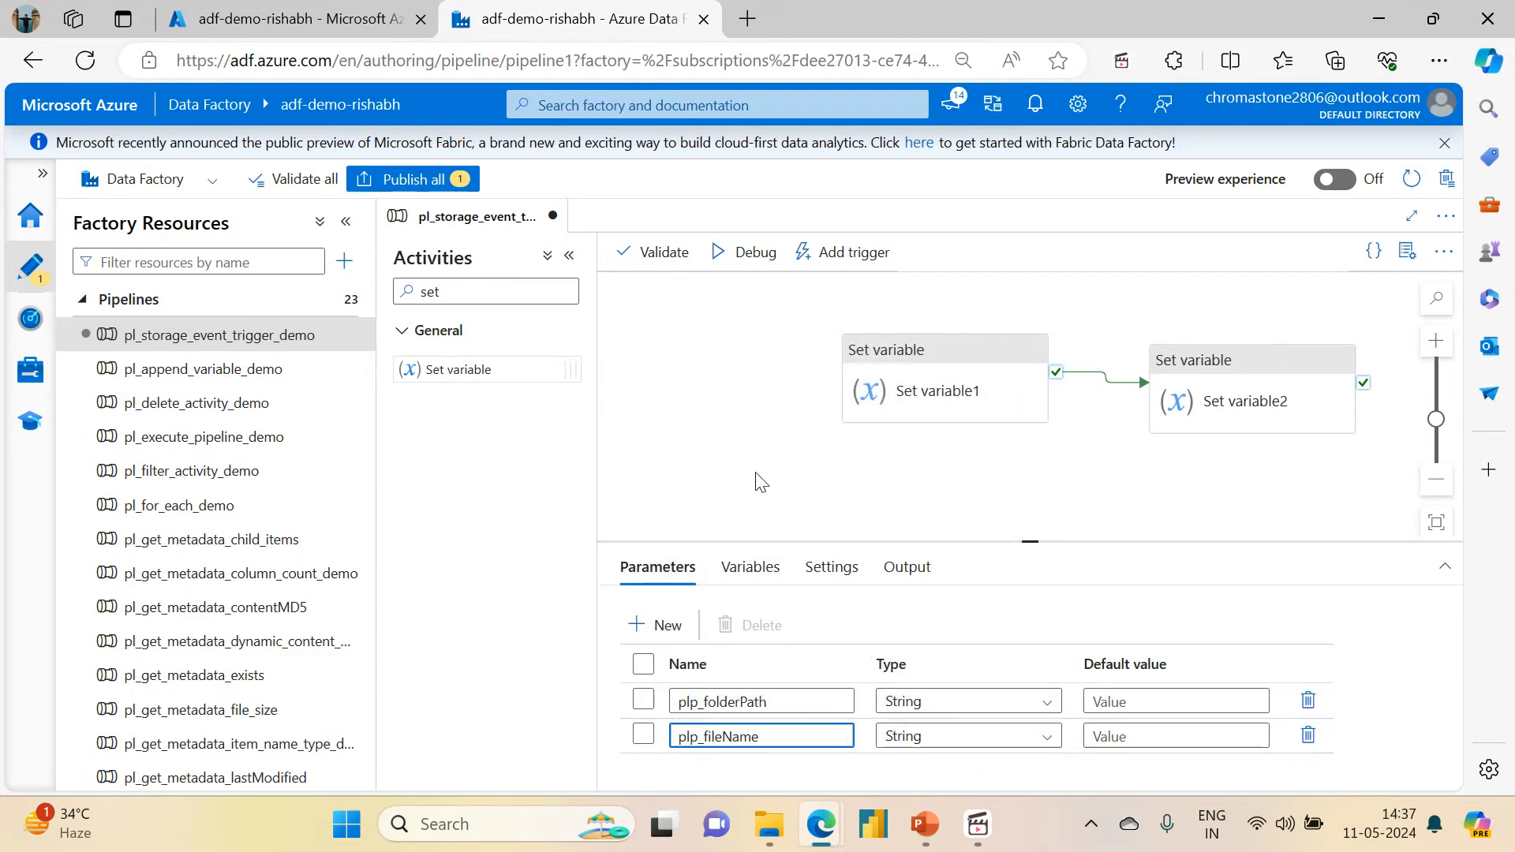
pyautogui.click(935, 346)
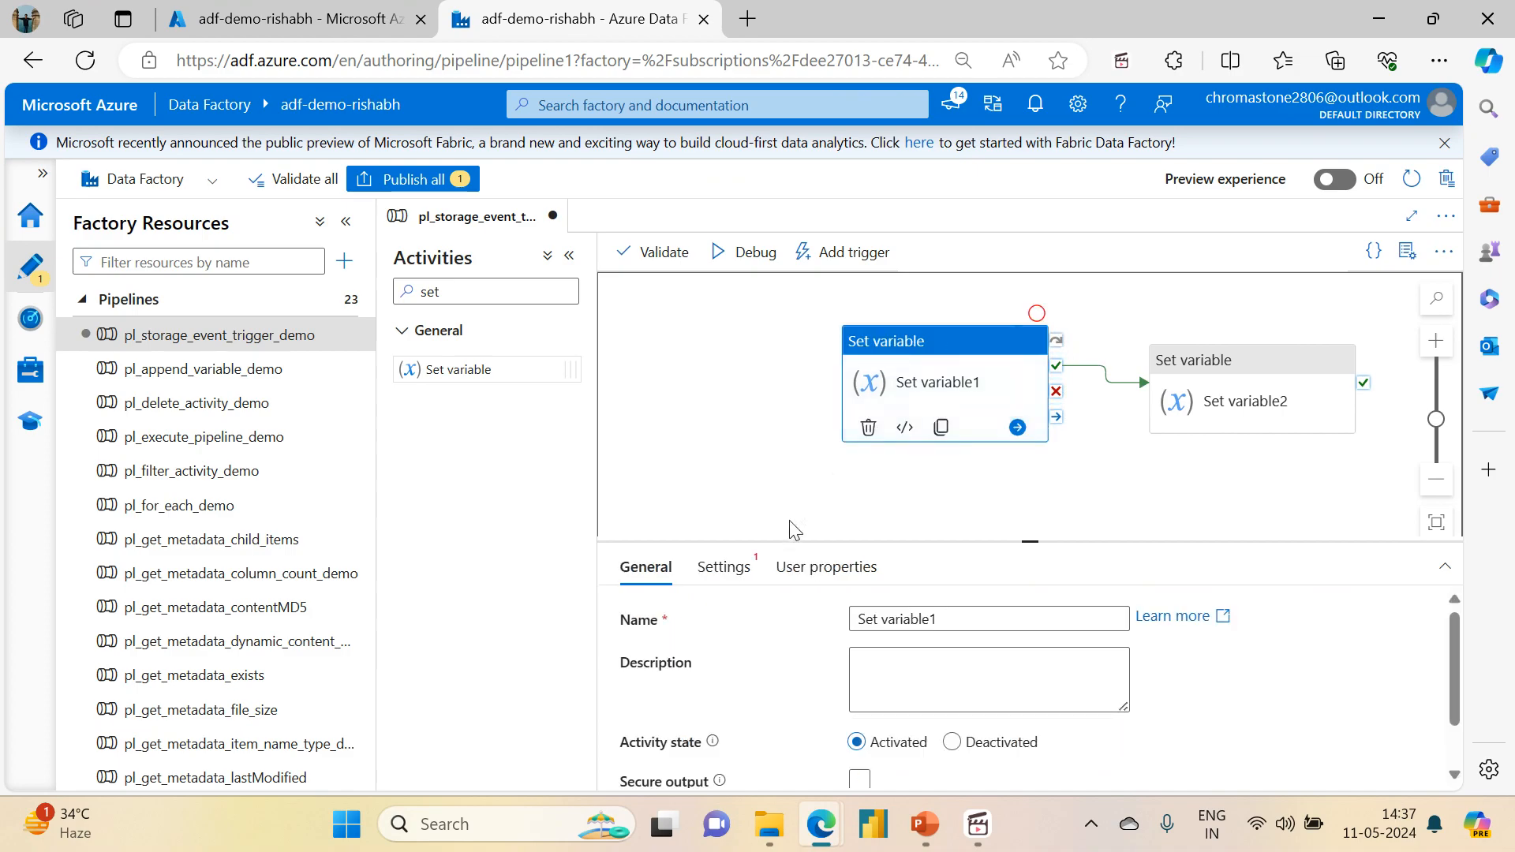
pyautogui.click(722, 568)
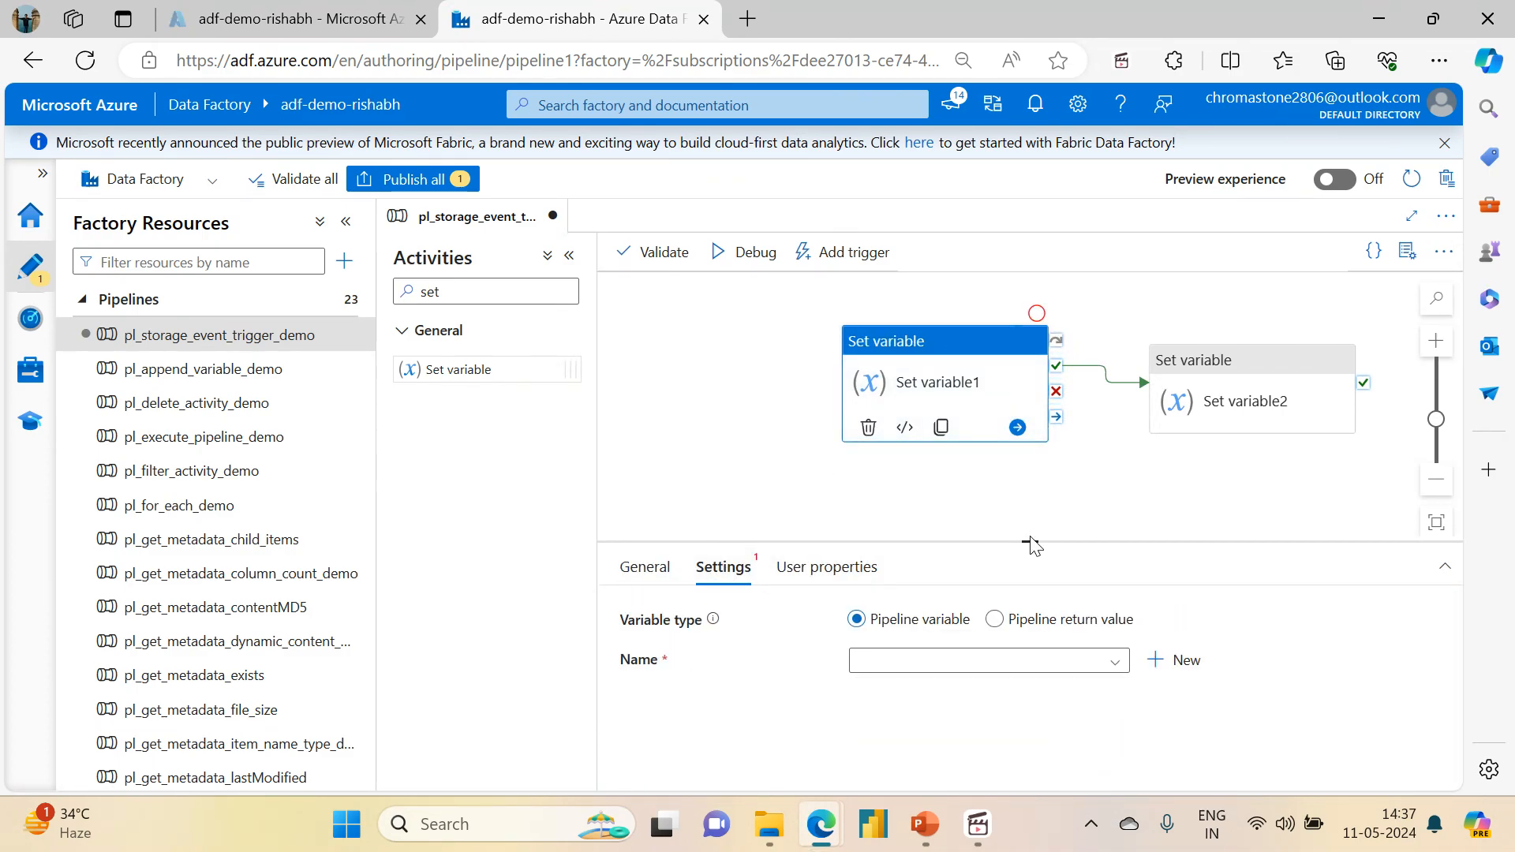
pyautogui.moveTo(1027, 541); pyautogui.dragTo(1005, 326)
pyautogui.click(963, 453)
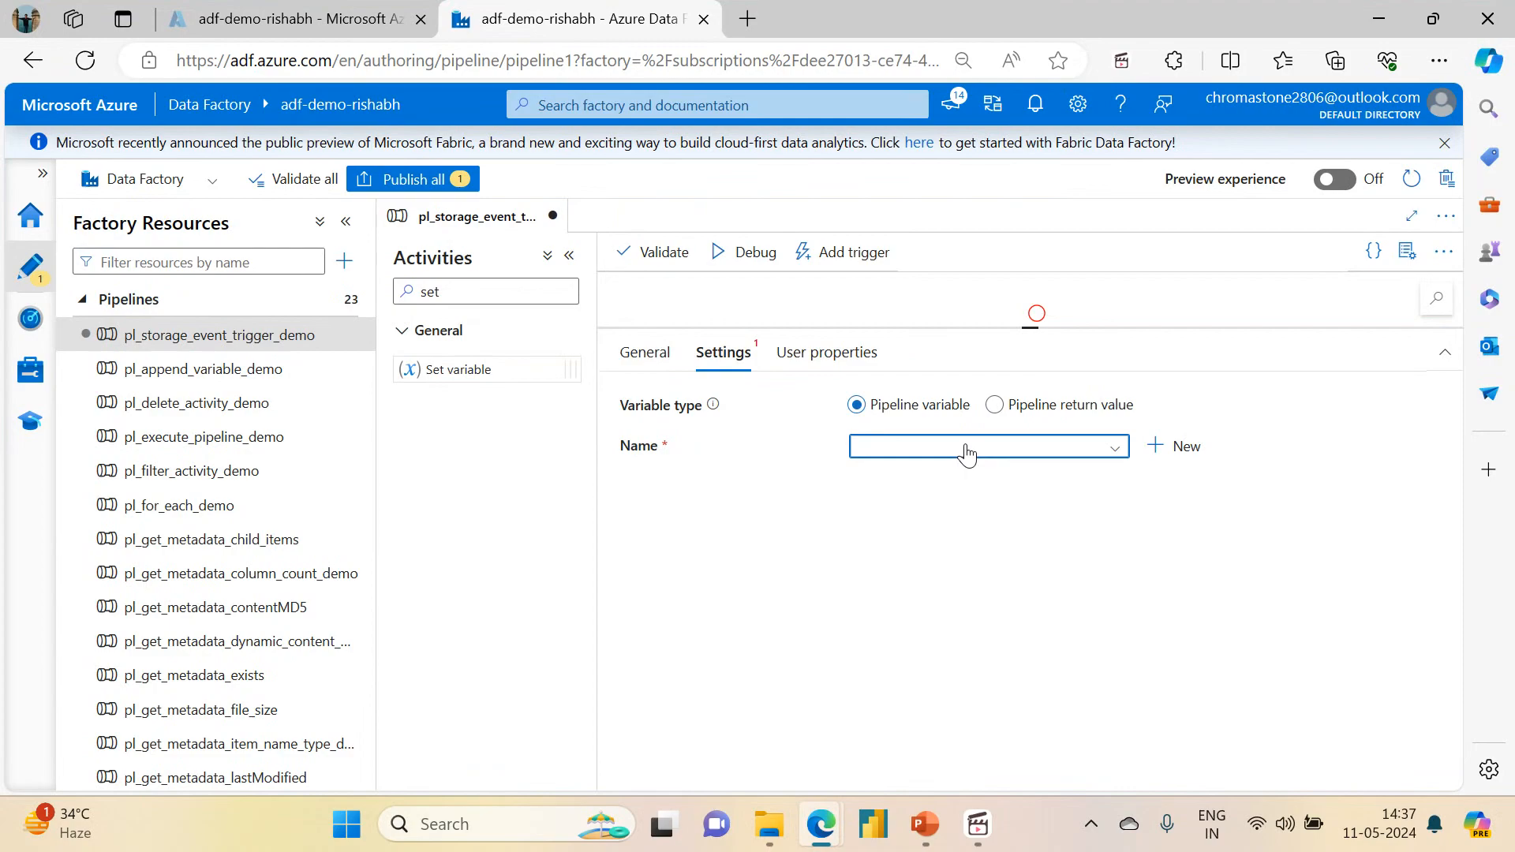
pyautogui.click(937, 477)
pyautogui.click(910, 515)
pyautogui.click(923, 555)
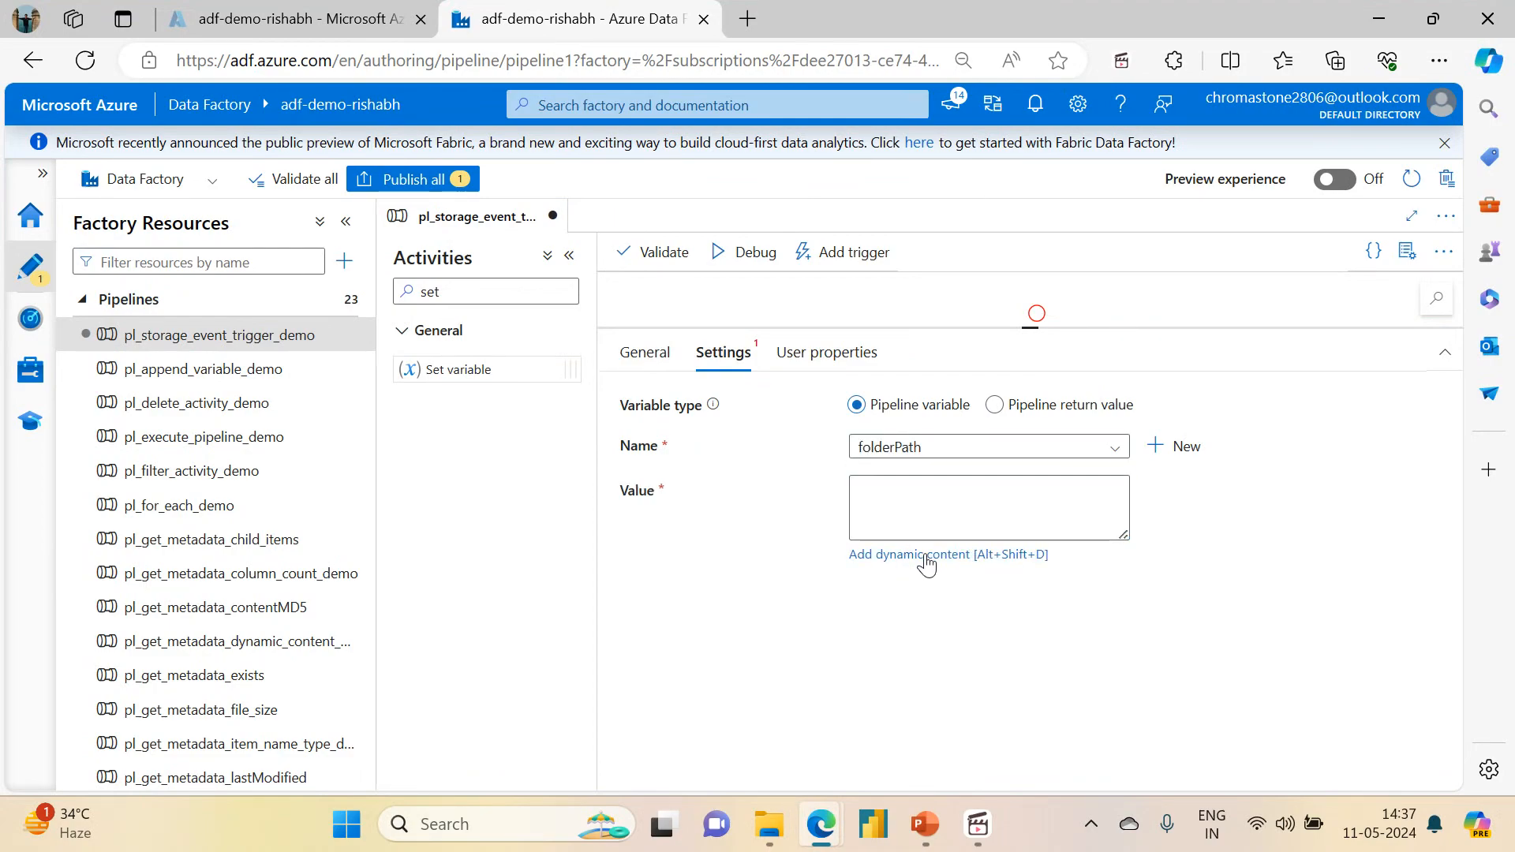
pyautogui.click(912, 594)
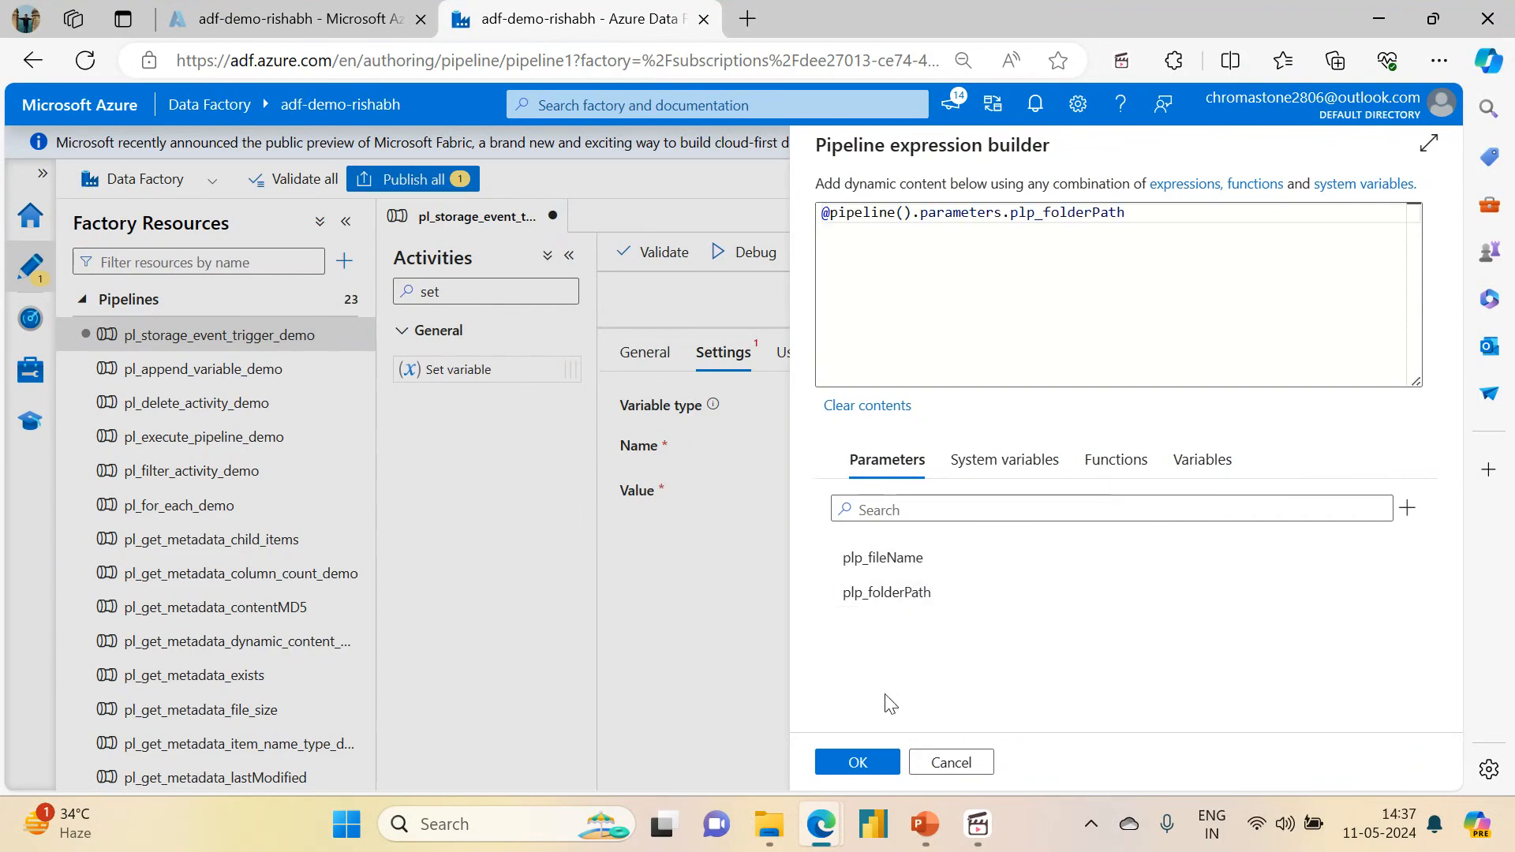
pyautogui.click(859, 762)
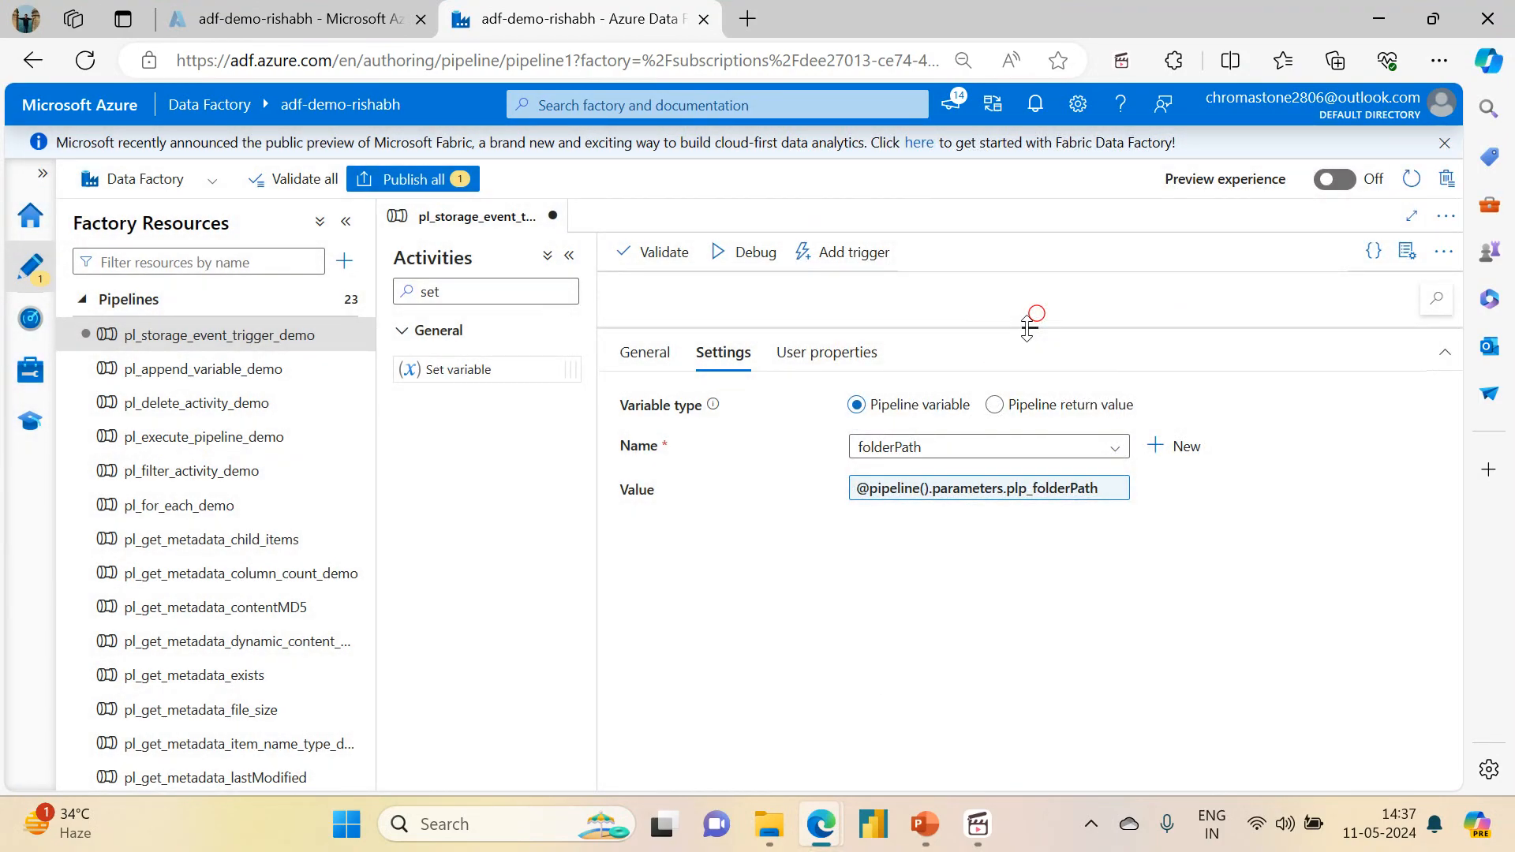
pyautogui.moveTo(1028, 329); pyautogui.dragTo(1029, 517)
pyautogui.click(1231, 403)
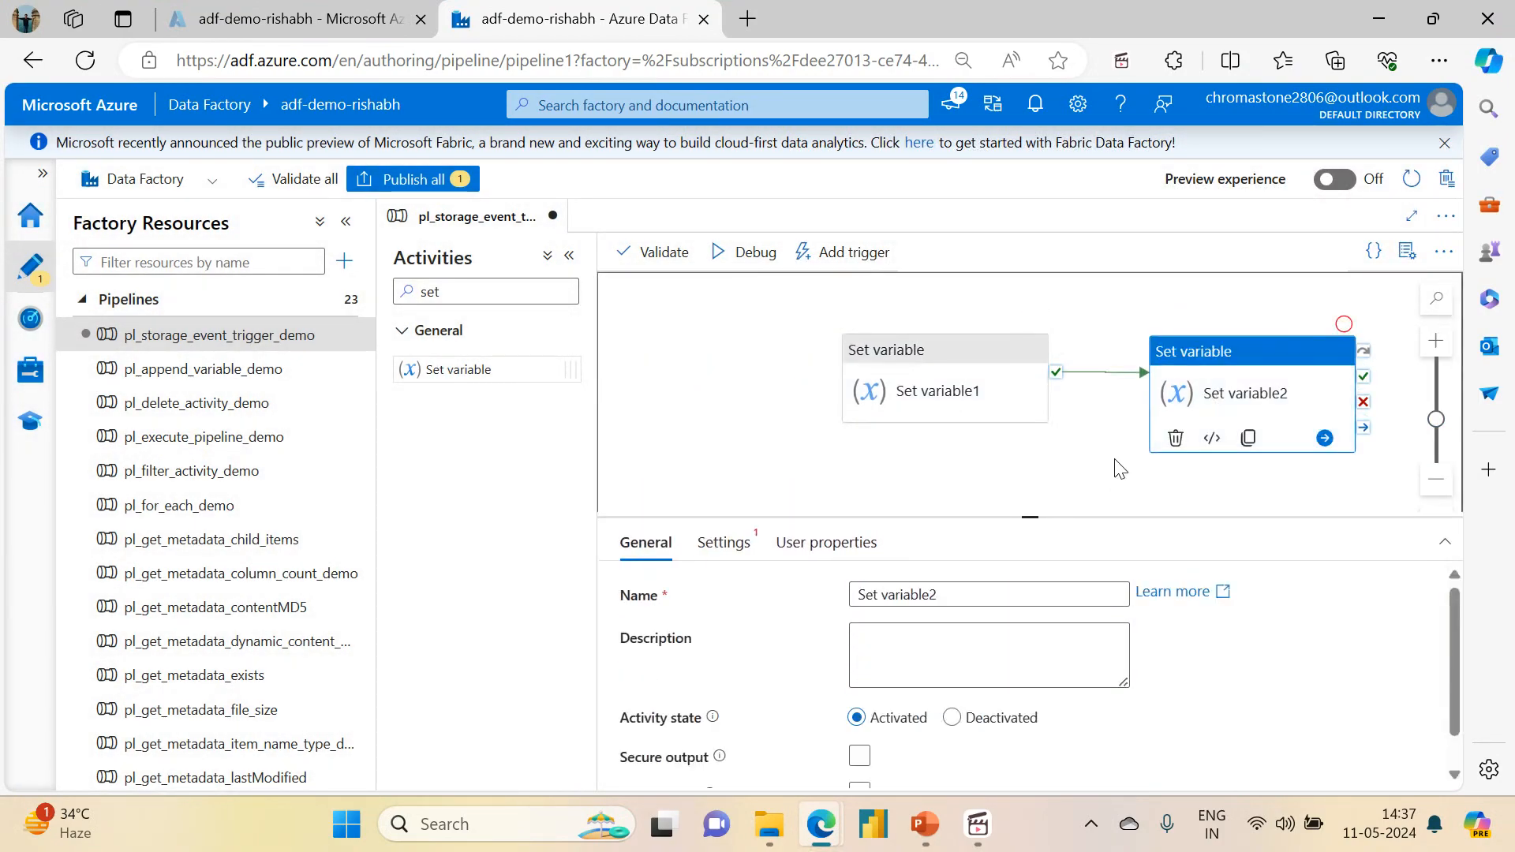
pyautogui.moveTo(1029, 513); pyautogui.dragTo(1029, 387)
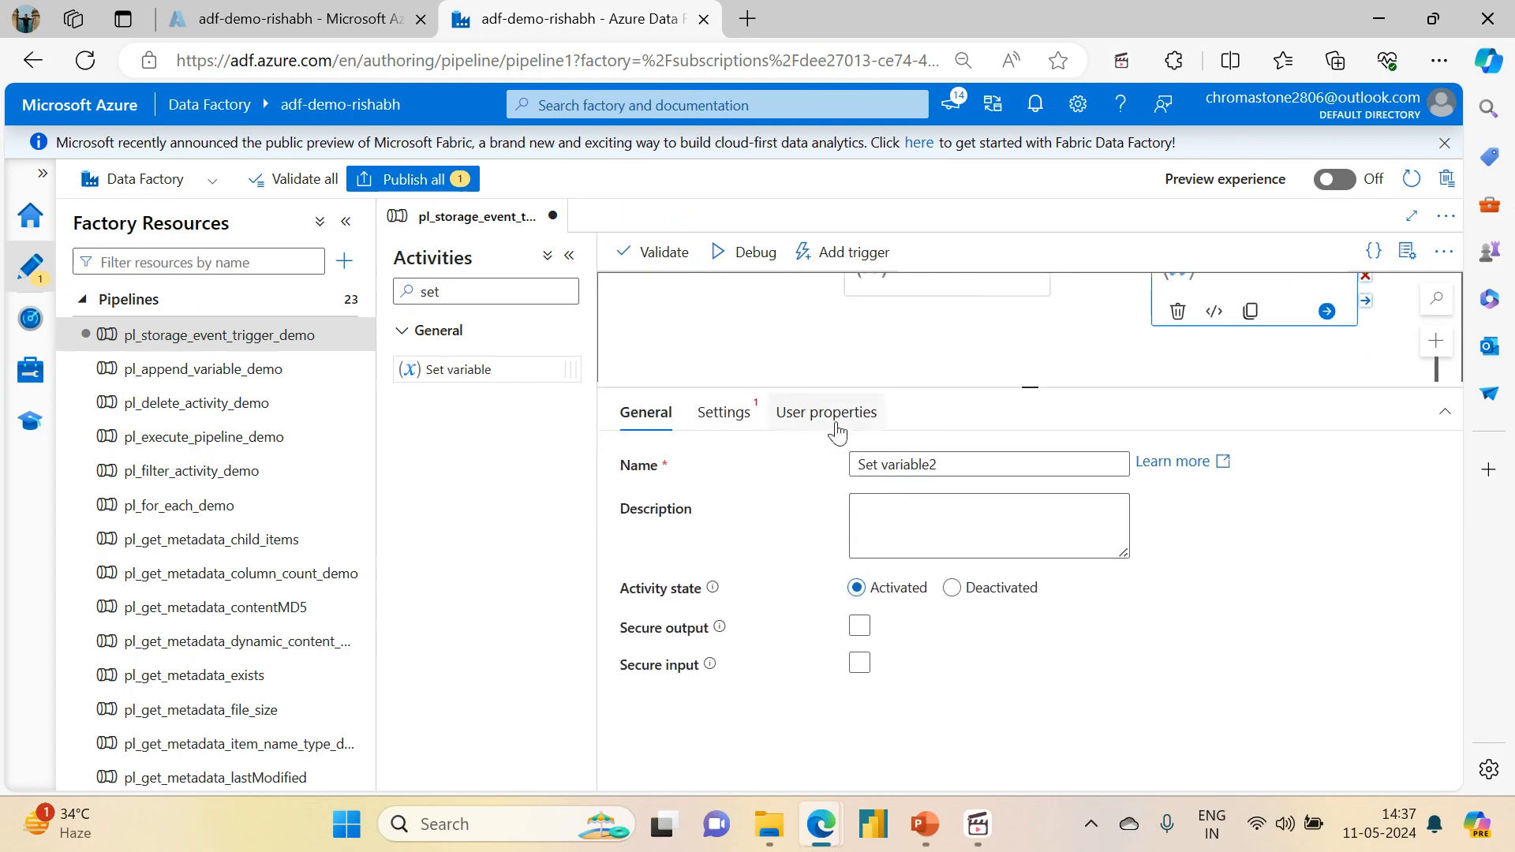
pyautogui.click(722, 436)
pyautogui.click(969, 504)
pyautogui.click(924, 571)
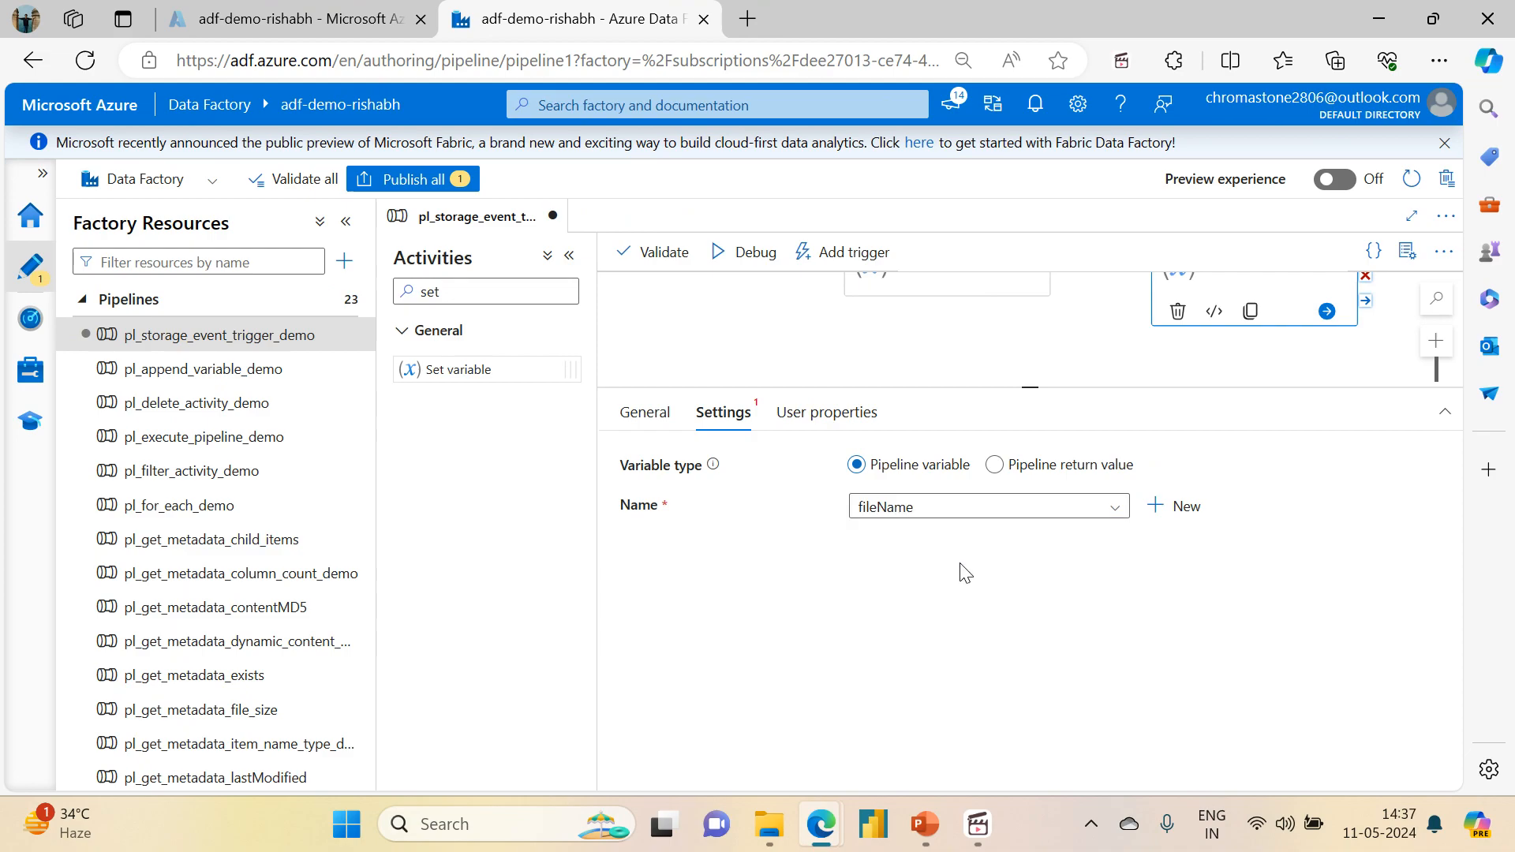
pyautogui.click(922, 617)
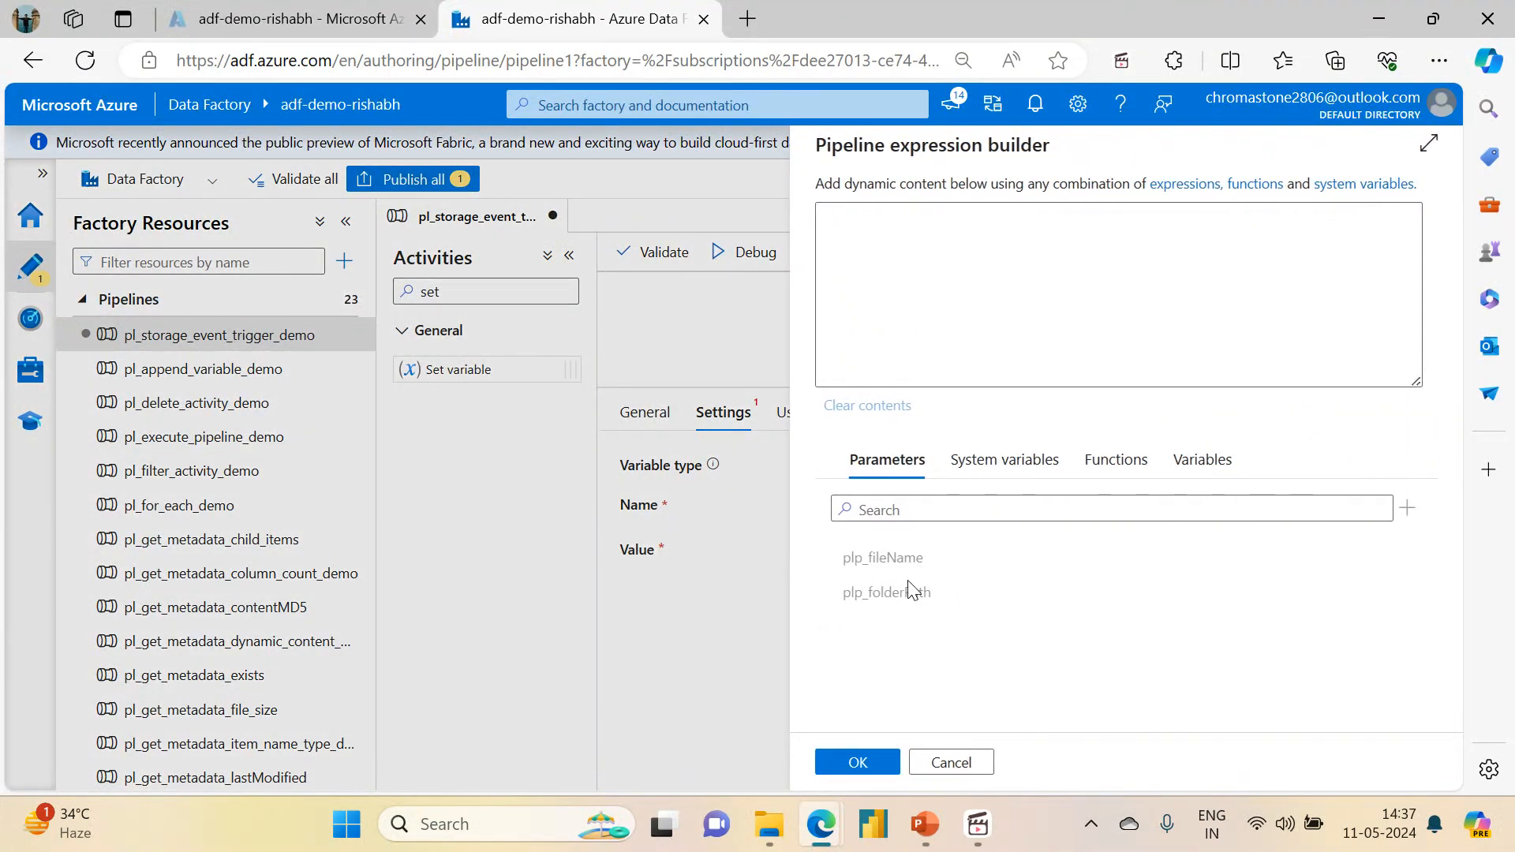
pyautogui.click(866, 557)
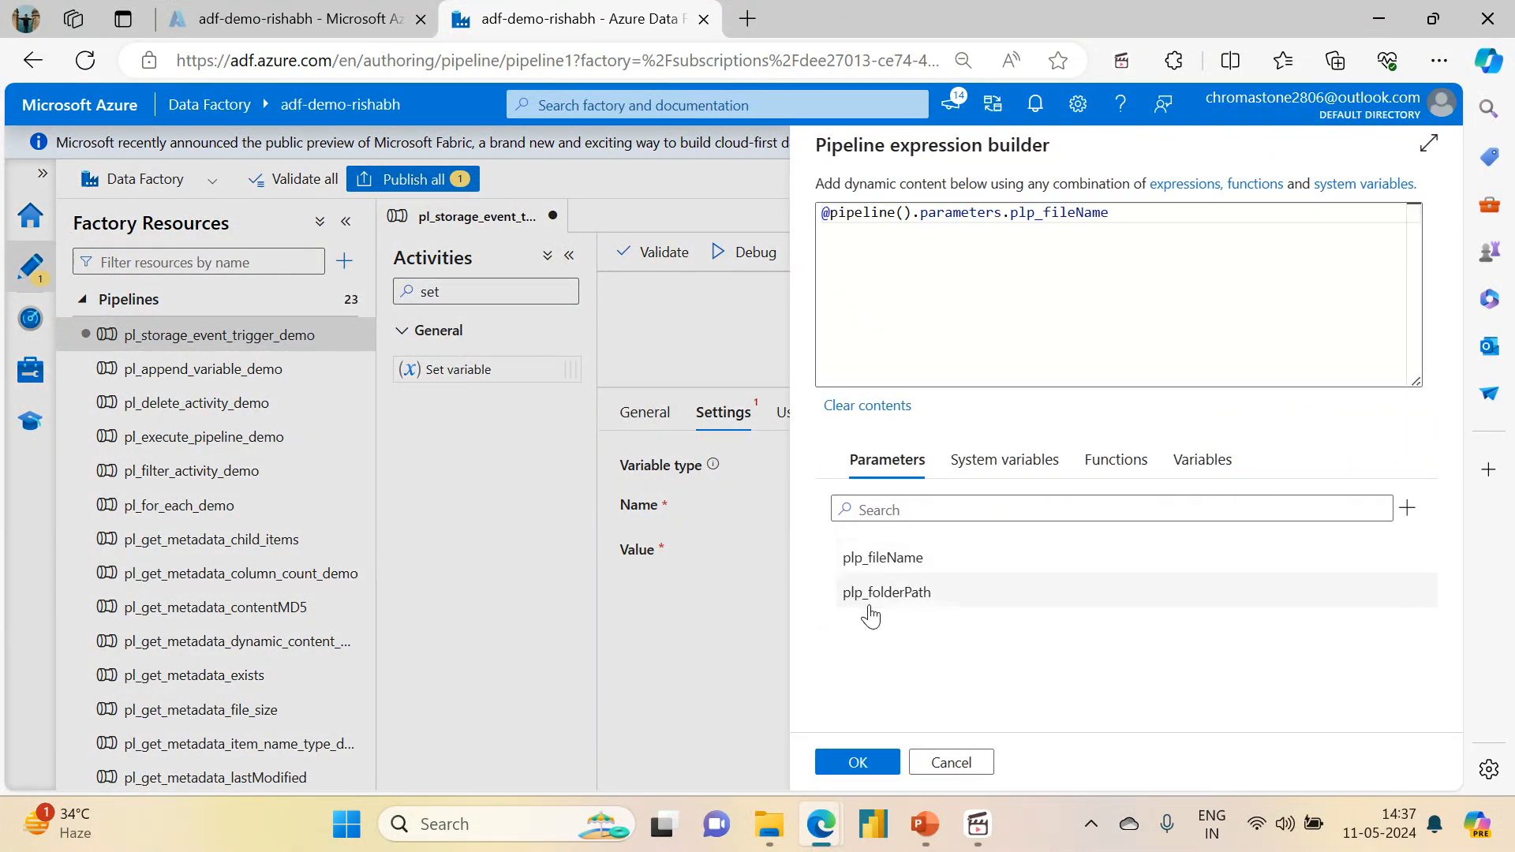
pyautogui.click(872, 760)
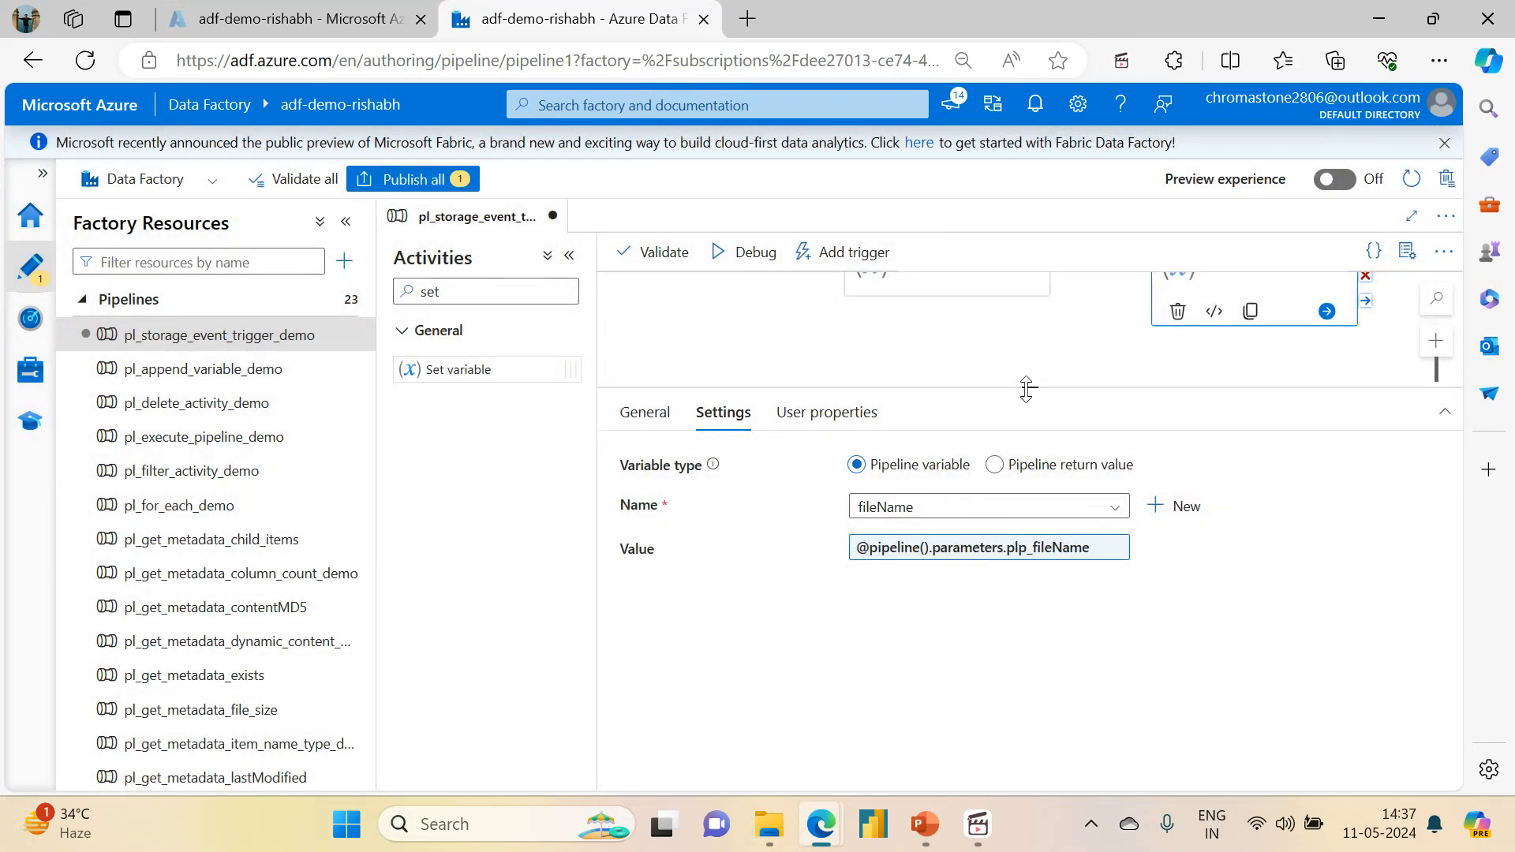
pyautogui.moveTo(1027, 388); pyautogui.dragTo(1052, 584)
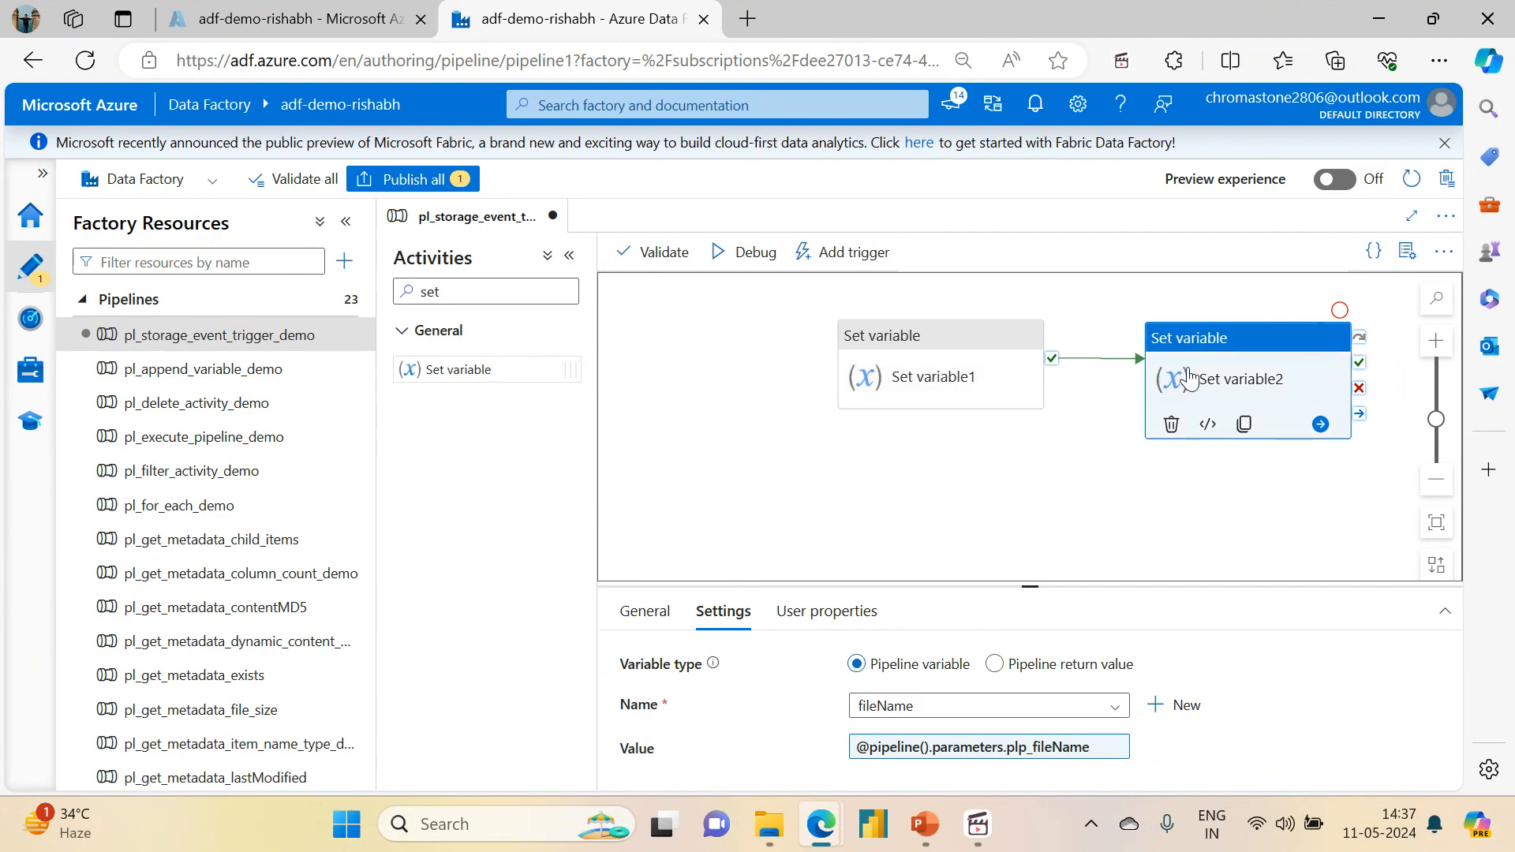
# Step: Rename the Set variable1 activity as Set folderPath
pyautogui.moveTo(1037, 588); pyautogui.dragTo(1061, 509)
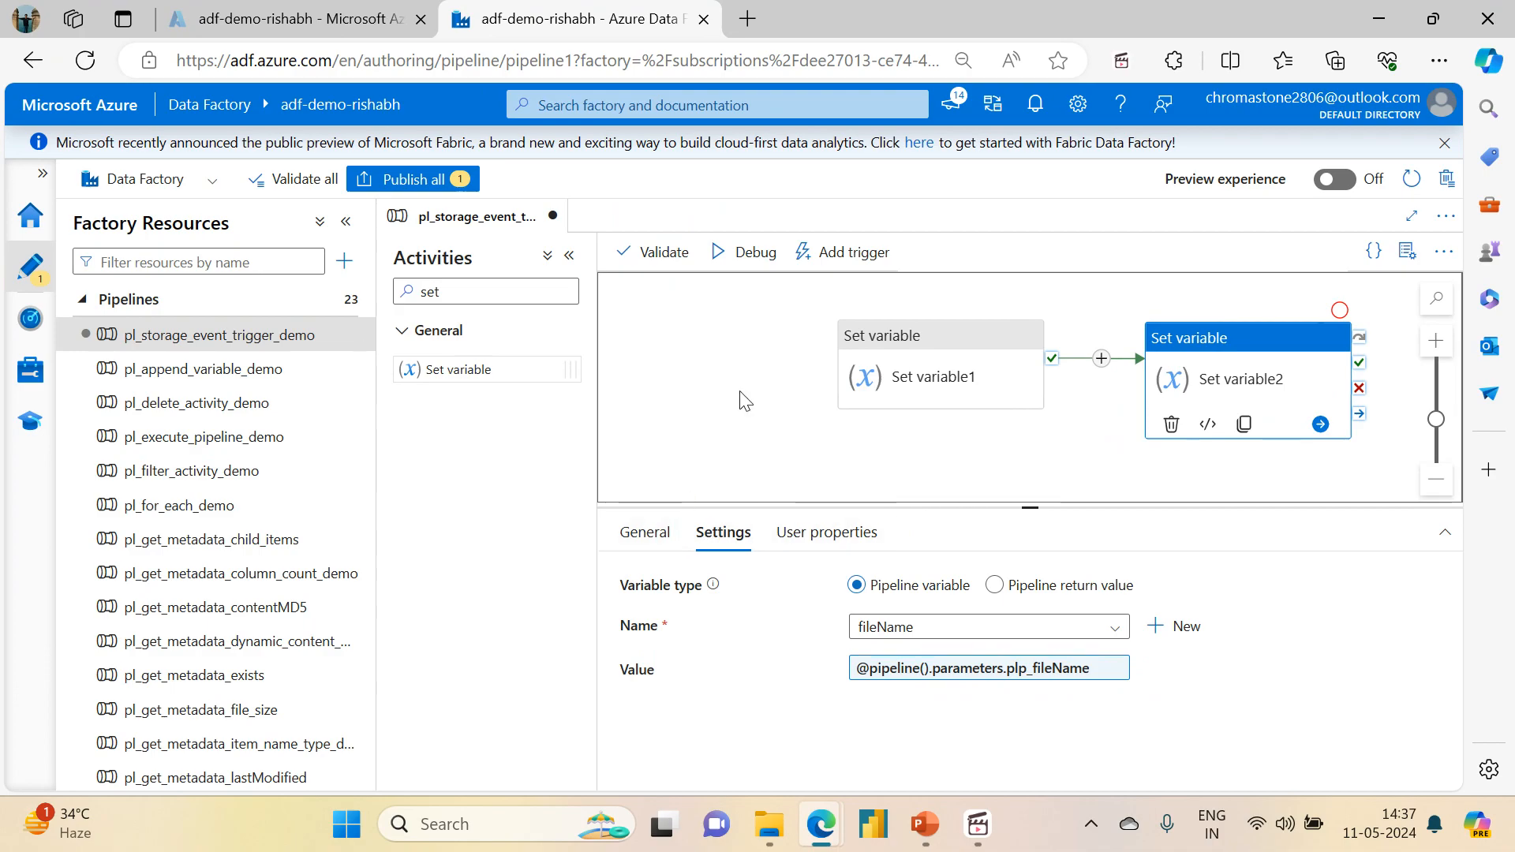
pyautogui.click(903, 365)
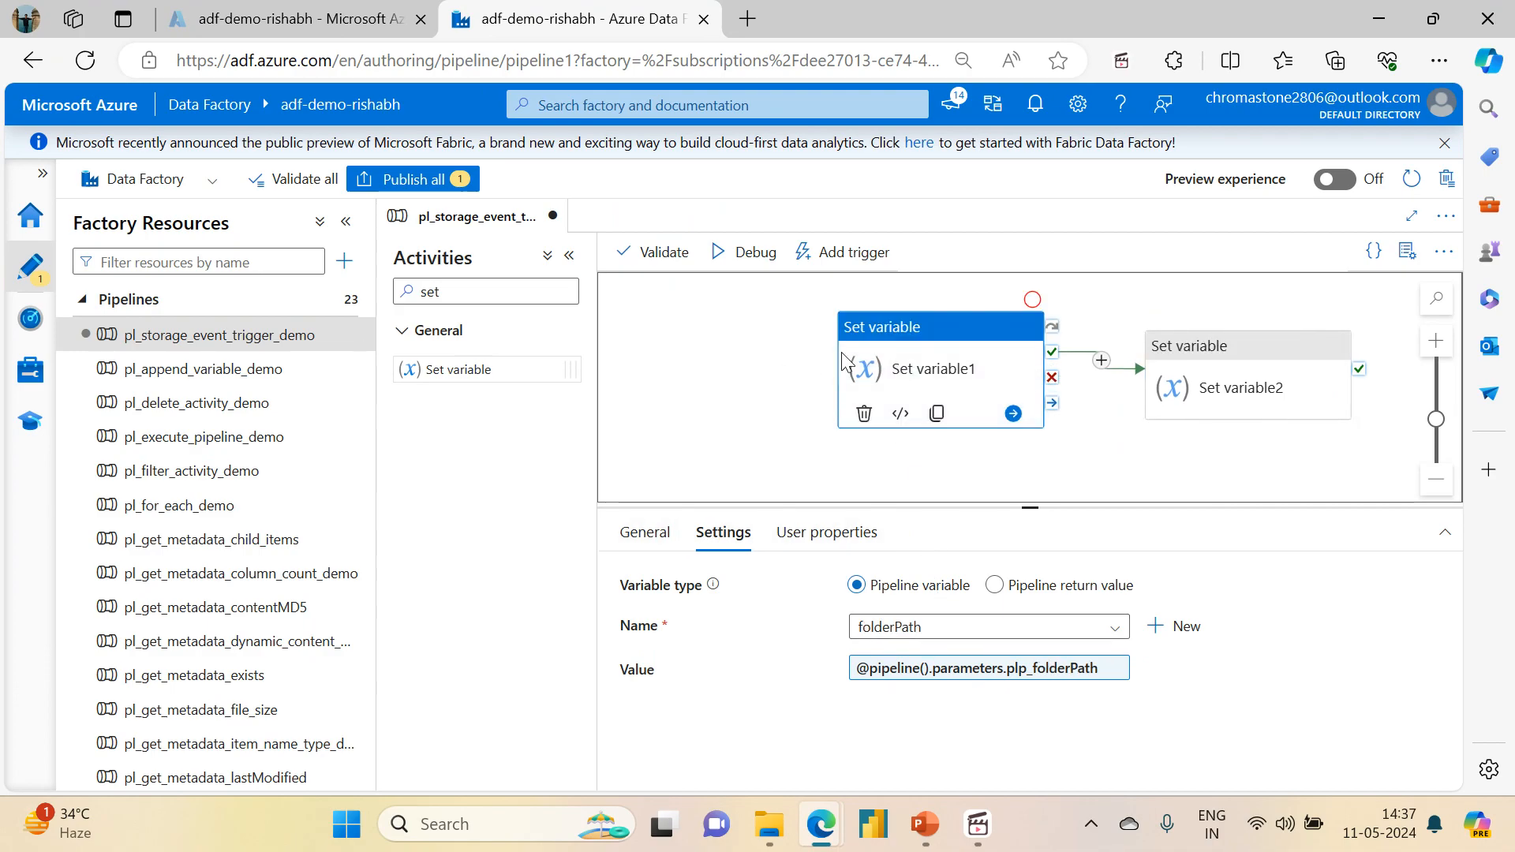
pyautogui.click(647, 554)
pyautogui.moveTo(943, 590); pyautogui.dragTo(887, 594)
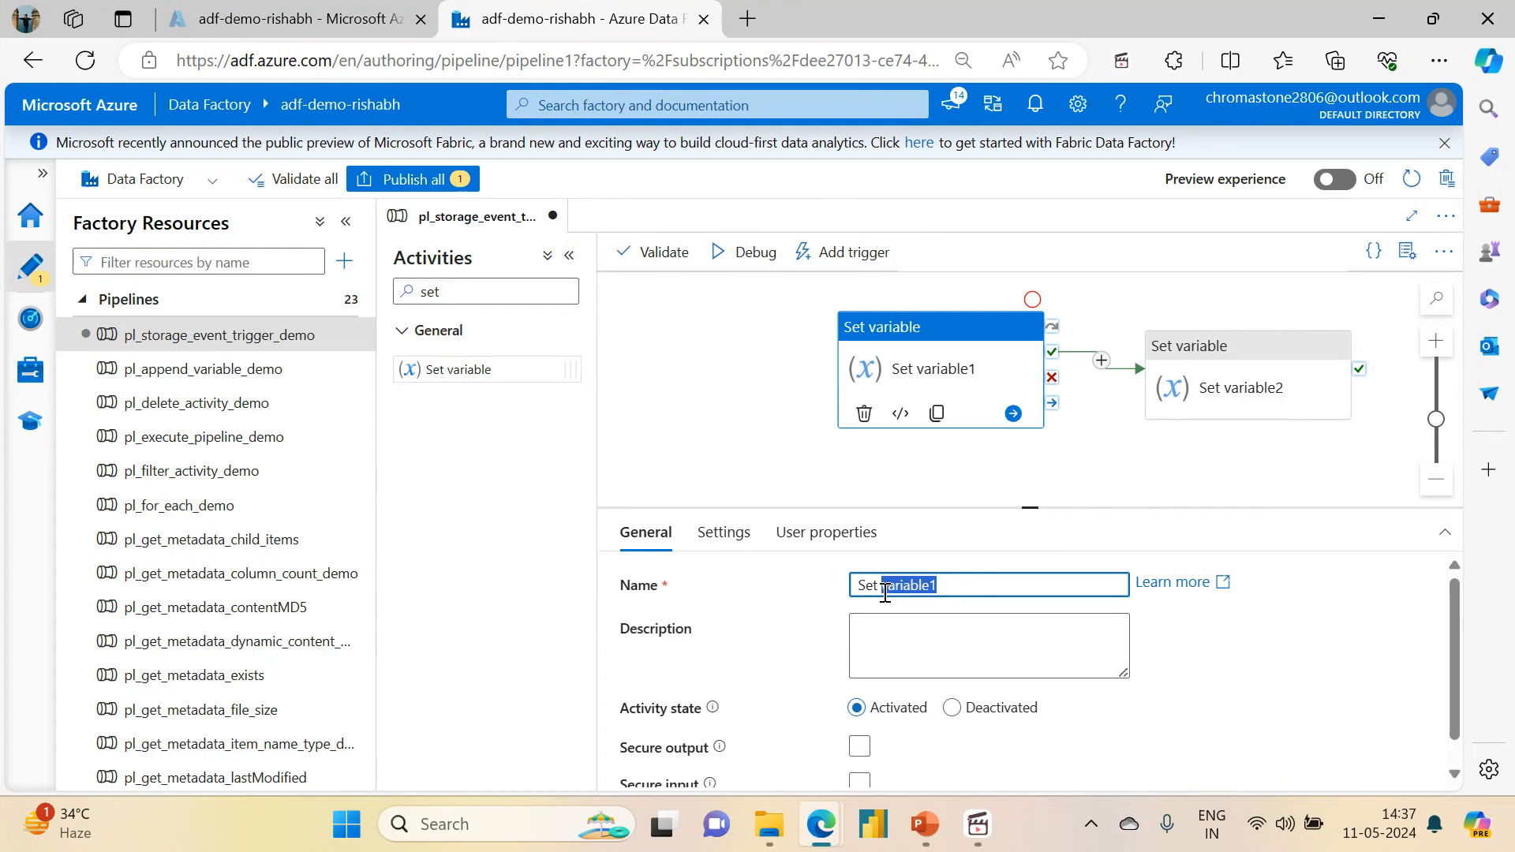
pyautogui.write('folderPath')
# Step: Rename the Set variable2 activity as Set fileName and return to the pipeline-level properties
pyautogui.click(1251, 381)
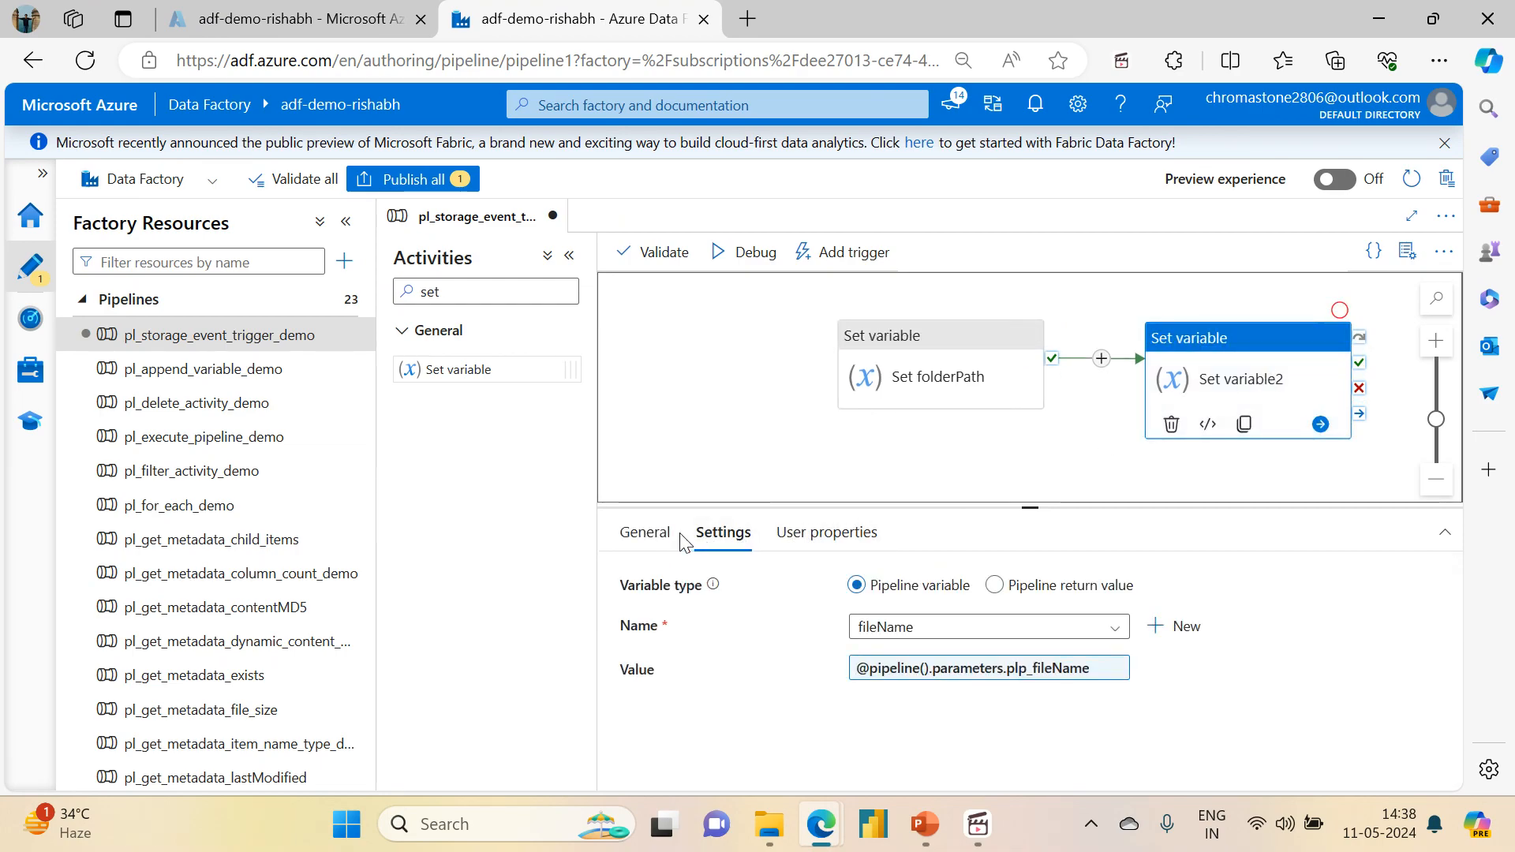
pyautogui.click(644, 533)
pyautogui.doubleClick(929, 592)
pyautogui.write('fileName')
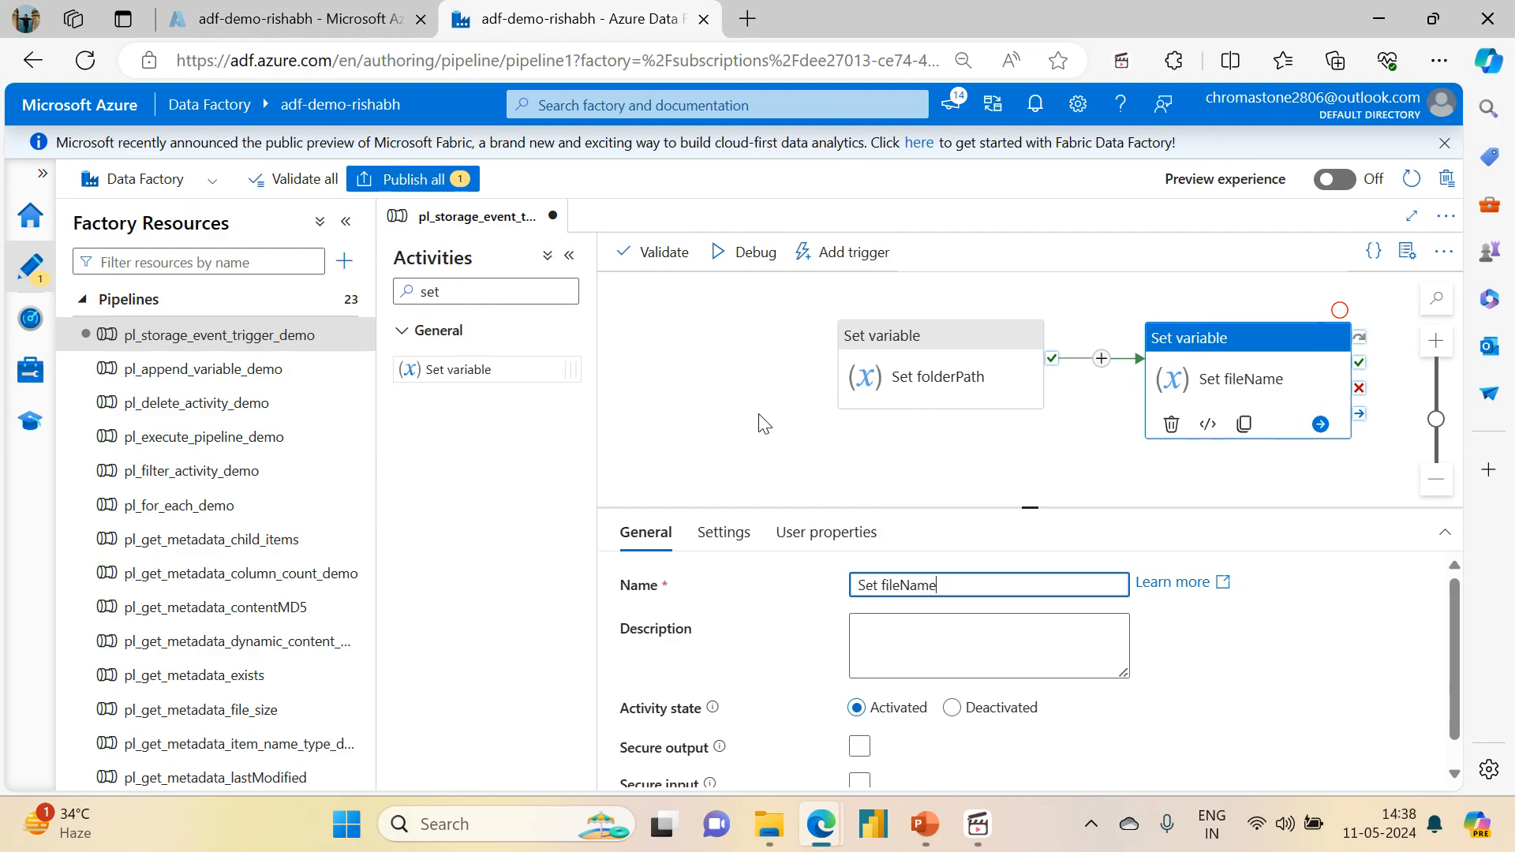
pyautogui.click(762, 424)
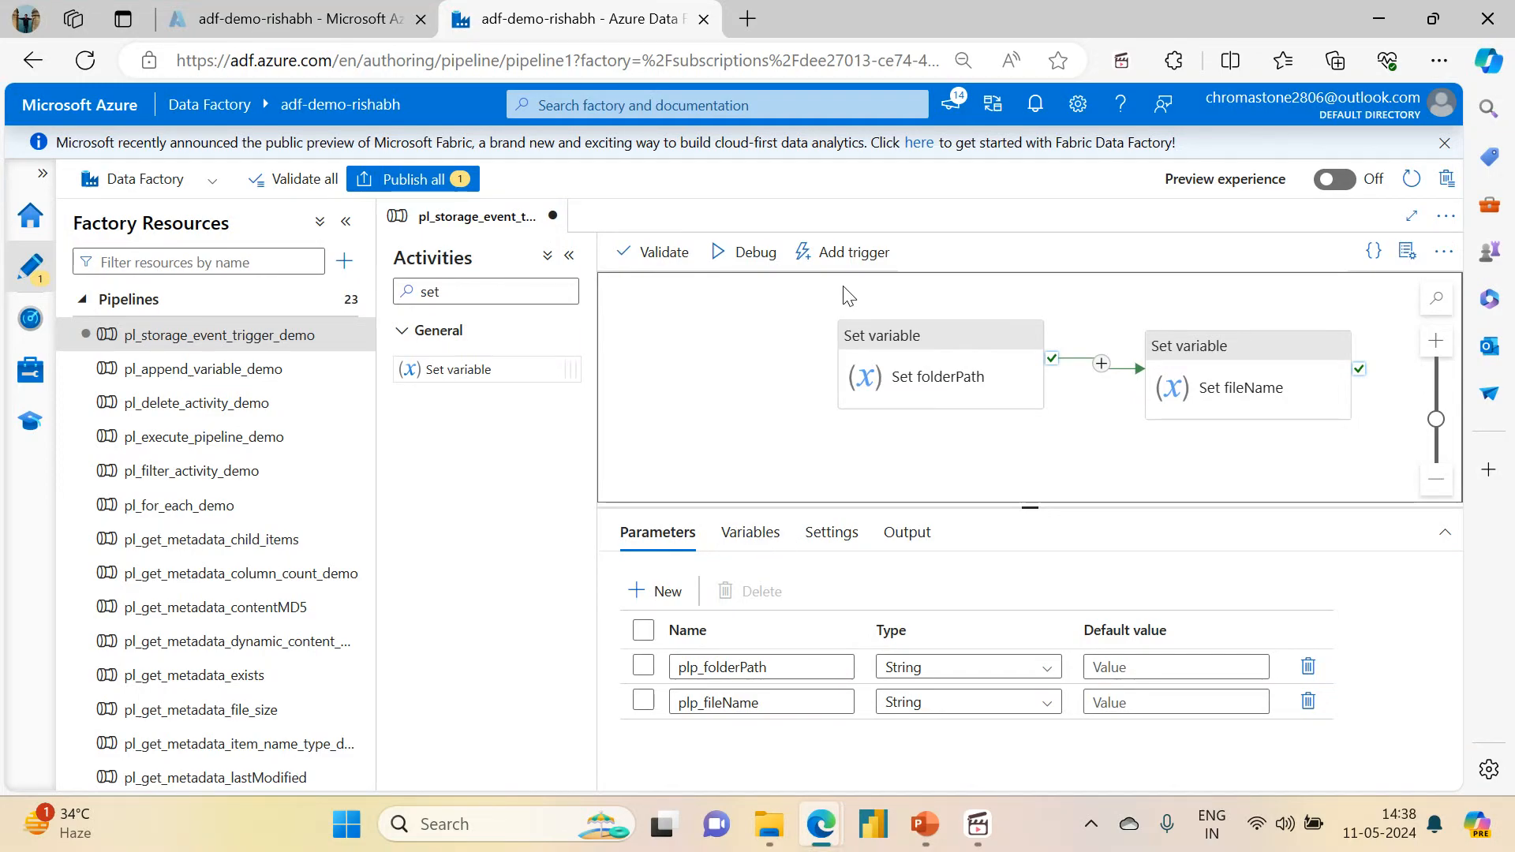
# Step: Start a new trigger for the pipeline with type Storage events and the name trg_storage_event_demo
pyautogui.click(858, 252)
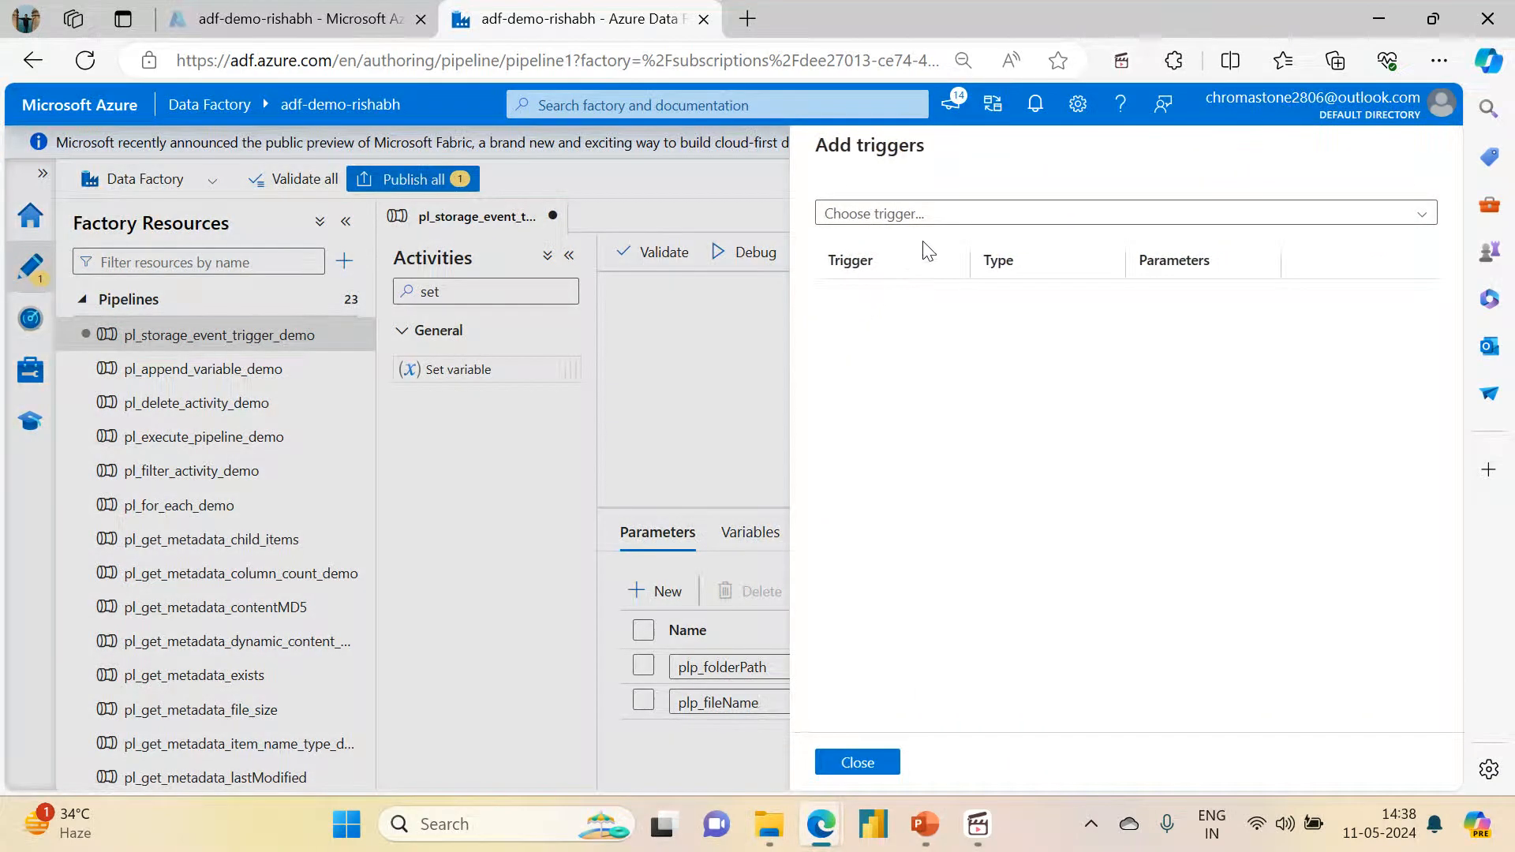
pyautogui.click(956, 221)
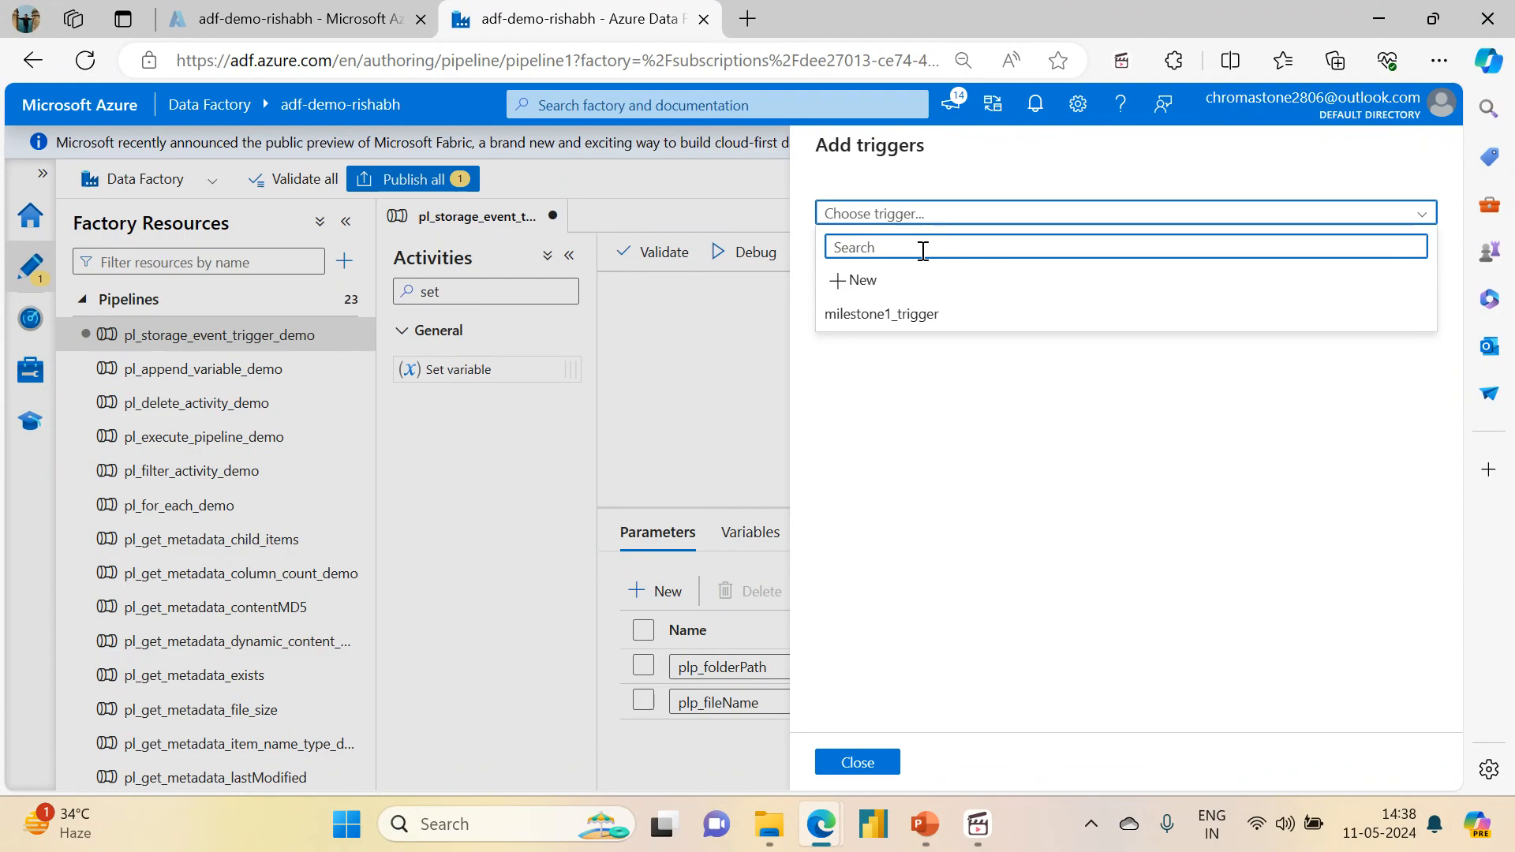
pyautogui.click(844, 281)
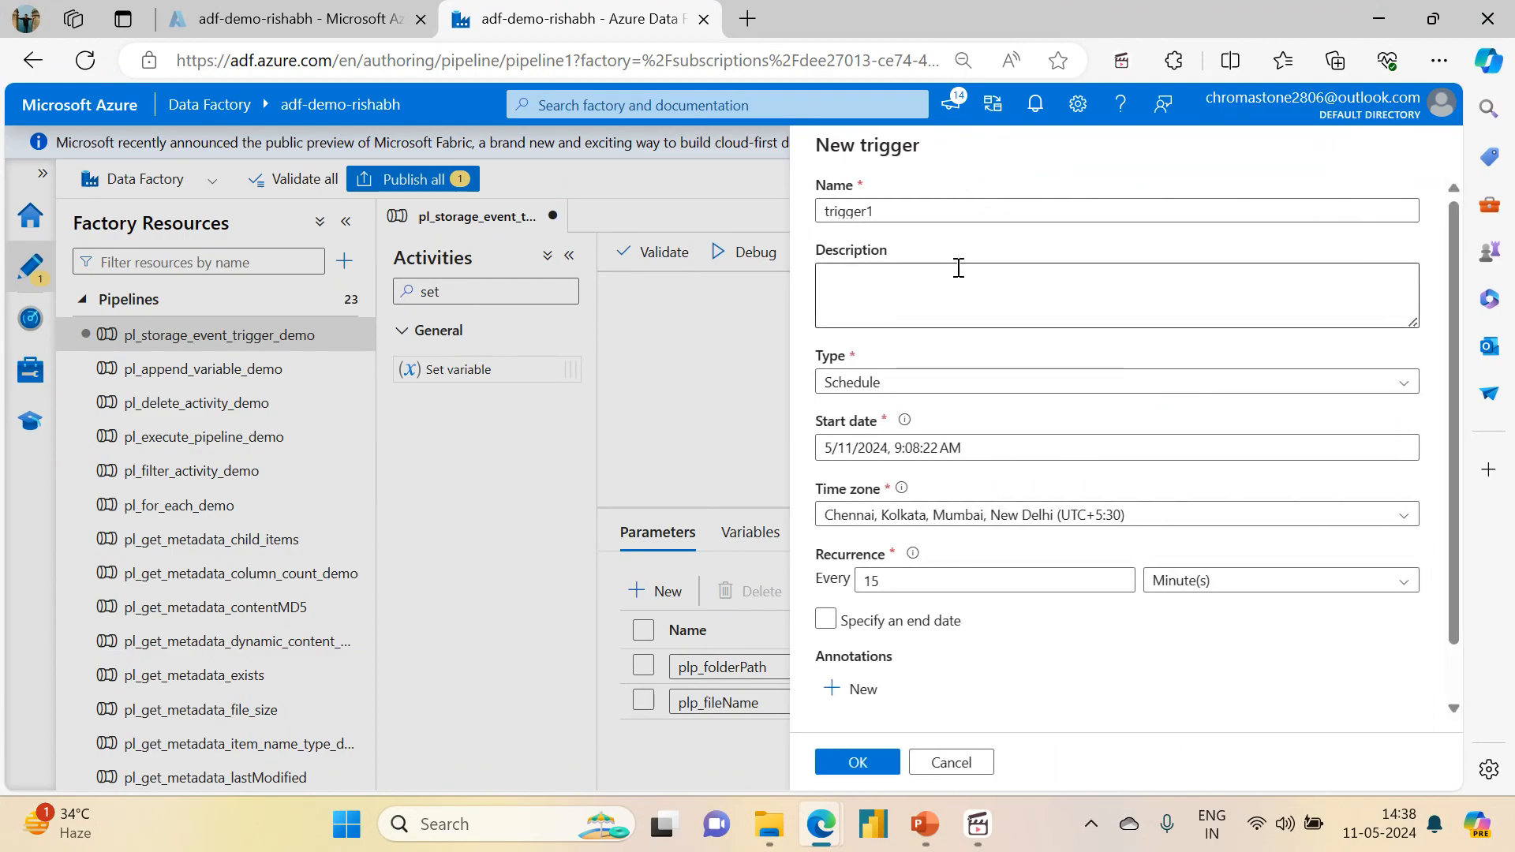
pyautogui.click(845, 387)
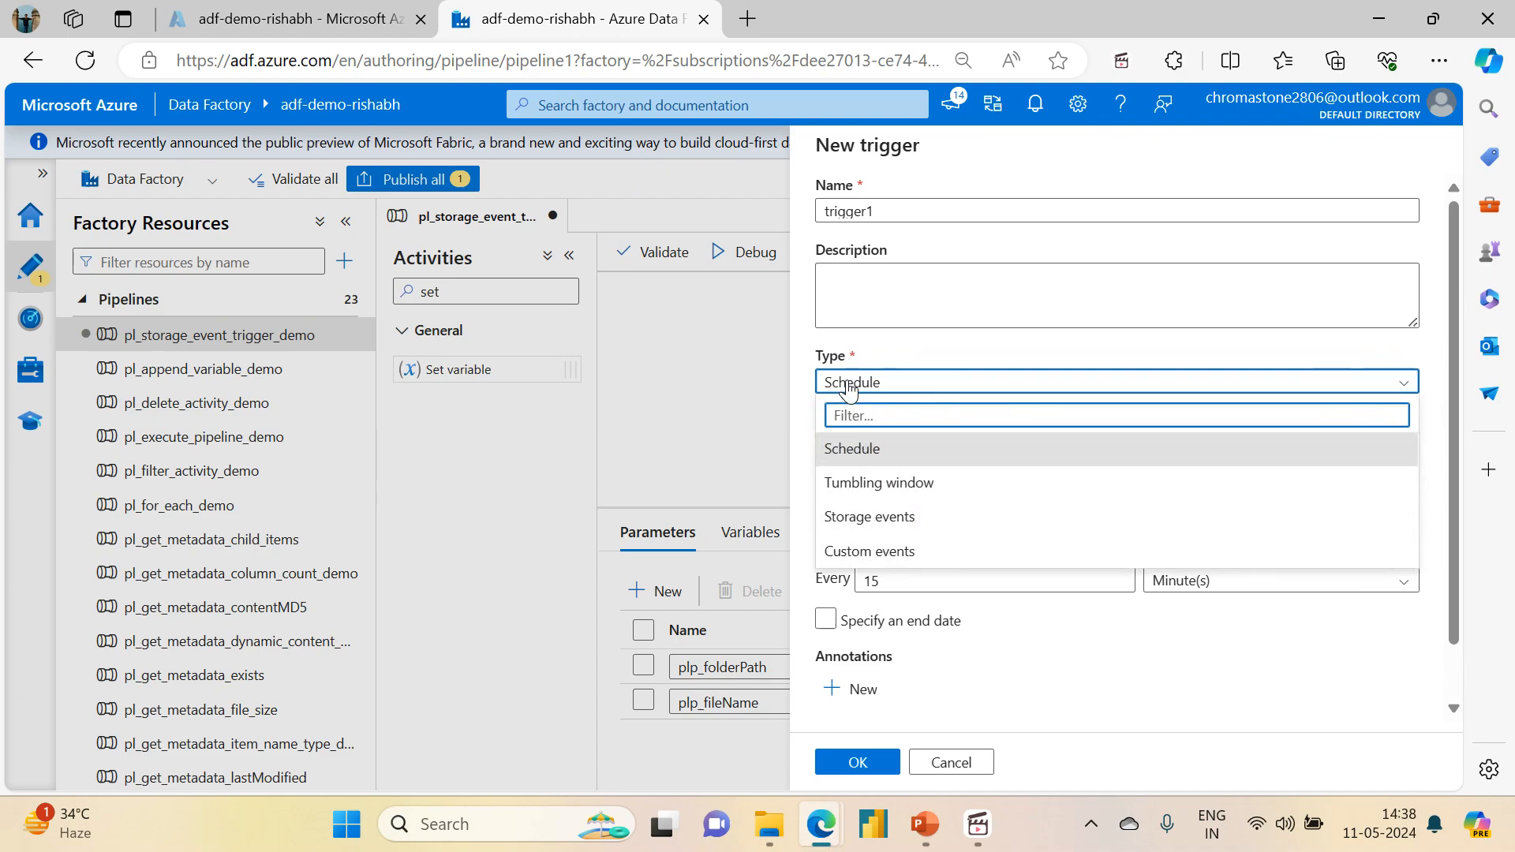
pyautogui.click(864, 521)
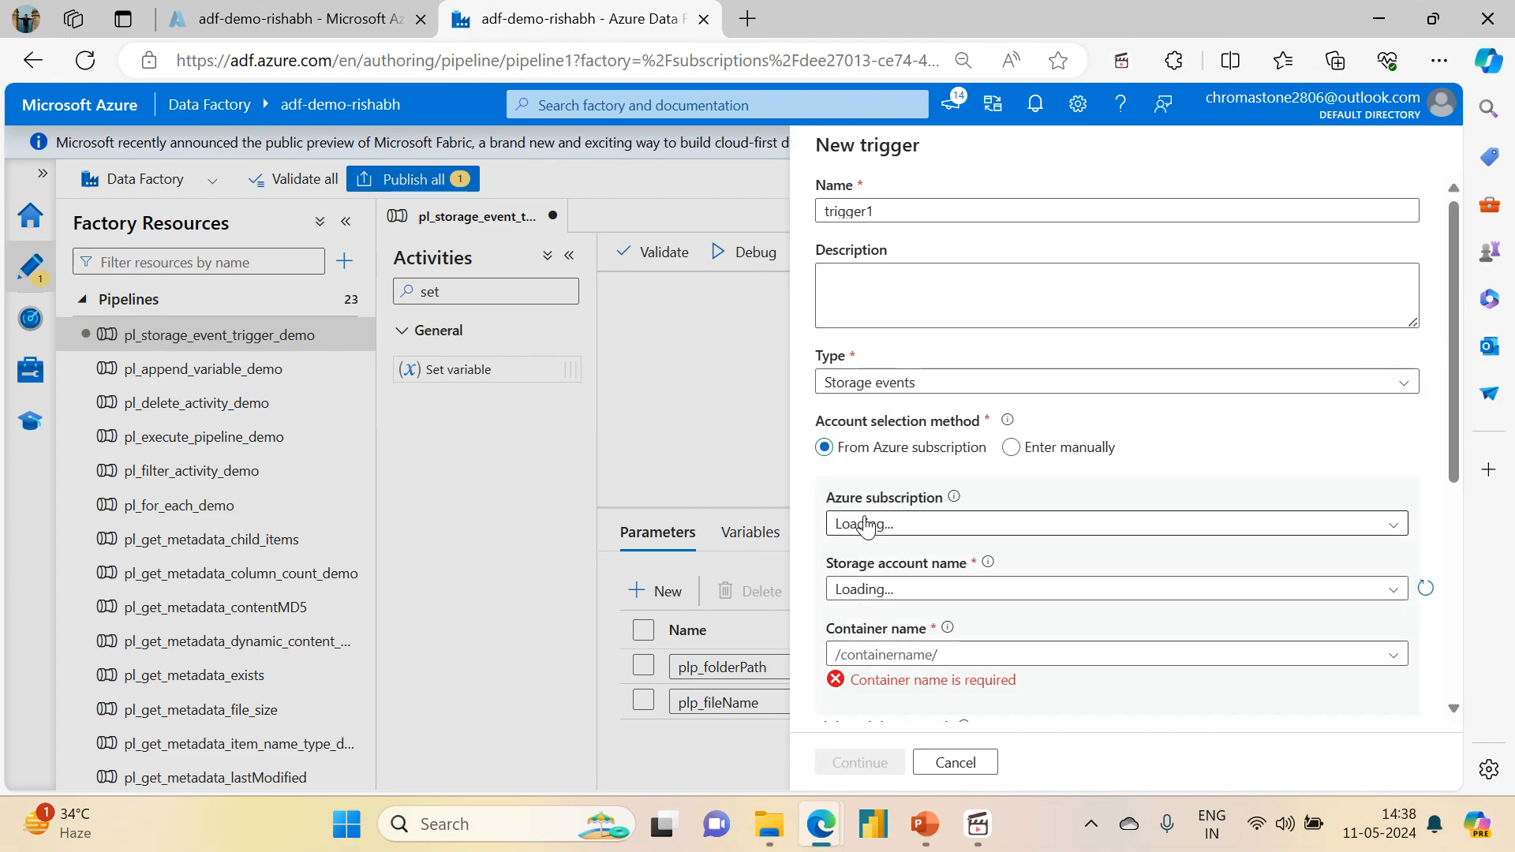
pyautogui.moveTo(937, 210); pyautogui.dragTo(746, 210)
pyautogui.write('trg_stor')
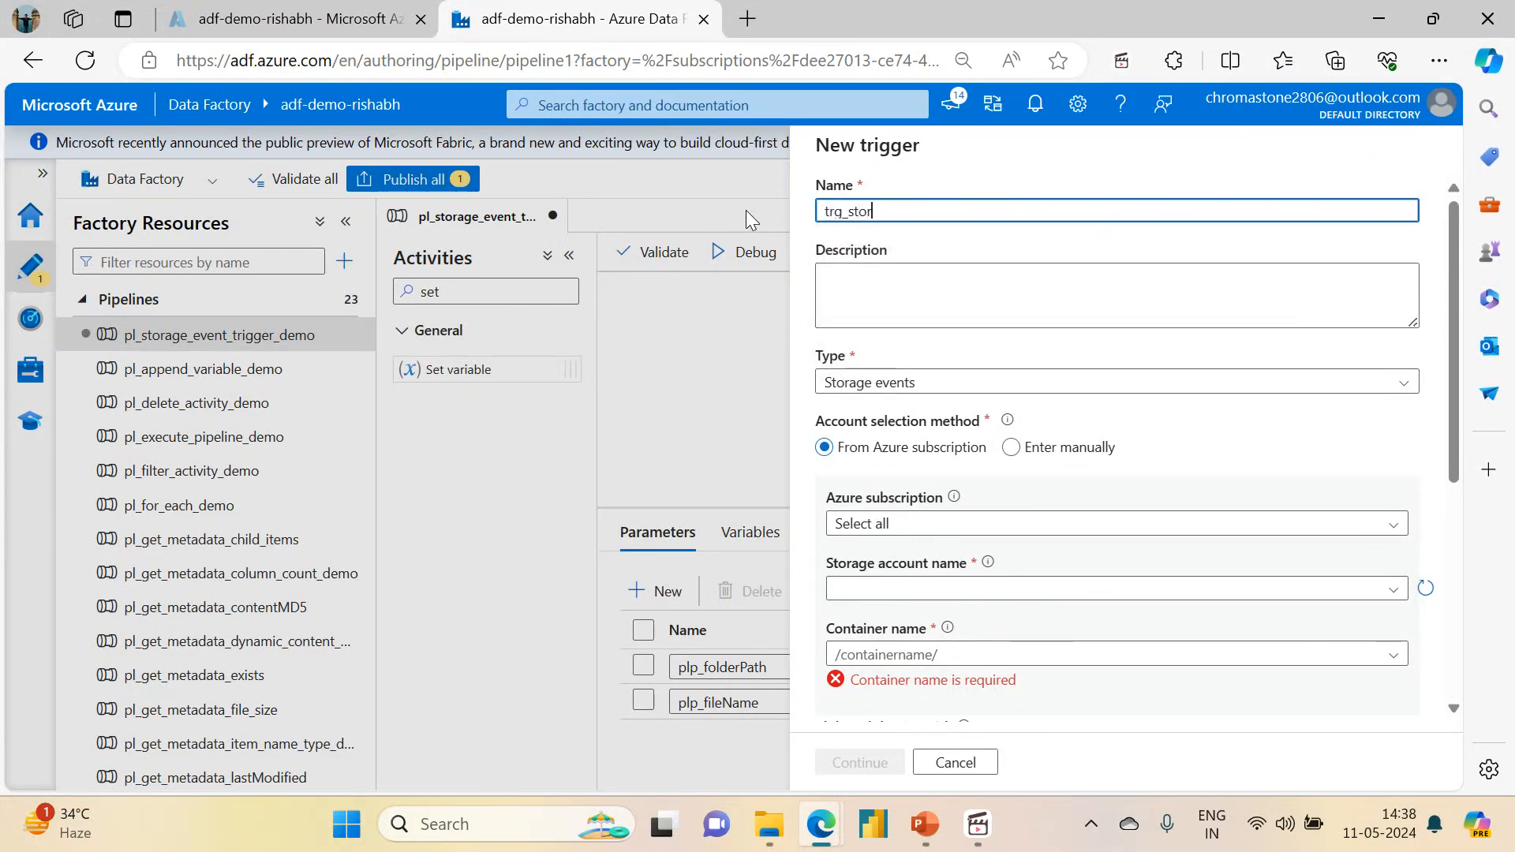
pyautogui.write('age_event_demo')
# Step: Set the trigger's Azure subscription to Pay-As-You-Go and its storage account to adfdemoadlsgen2acc
pyautogui.moveTo(1456, 354); pyautogui.dragTo(1458, 487)
pyautogui.click(1013, 276)
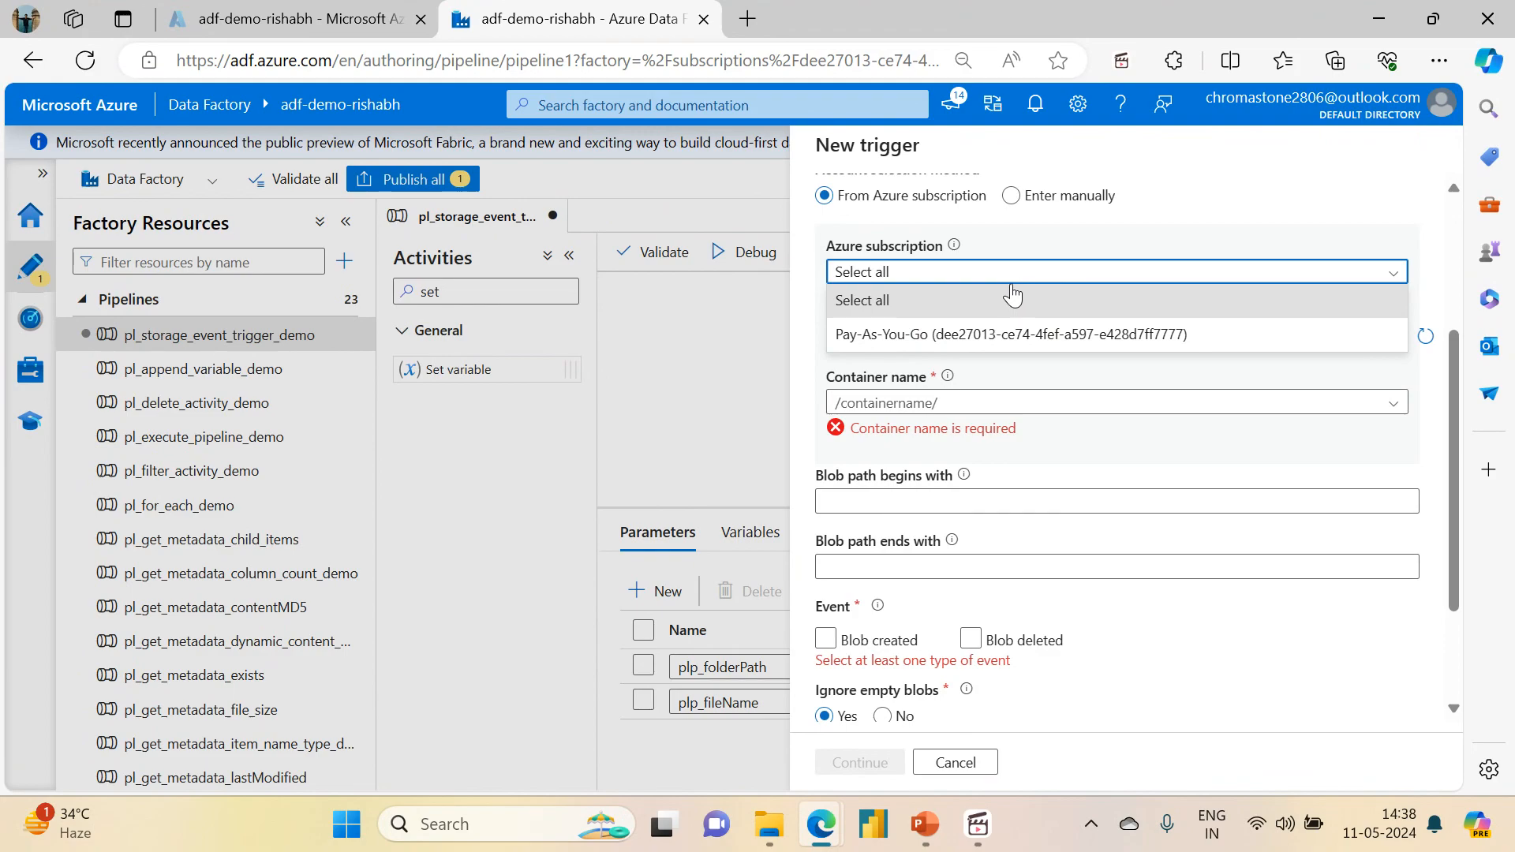
pyautogui.click(959, 335)
pyautogui.click(958, 338)
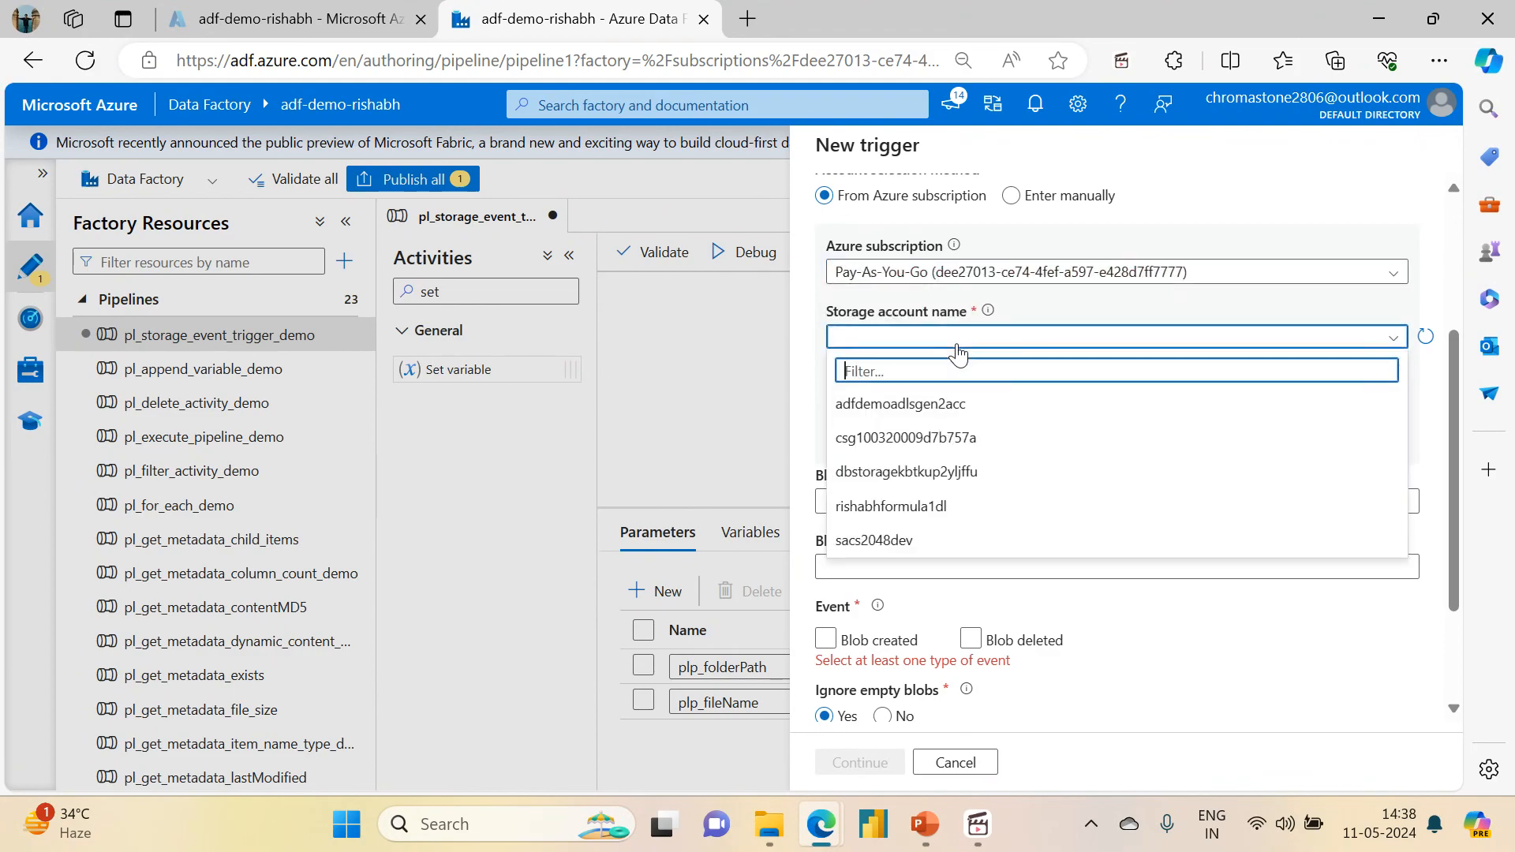
pyautogui.click(915, 402)
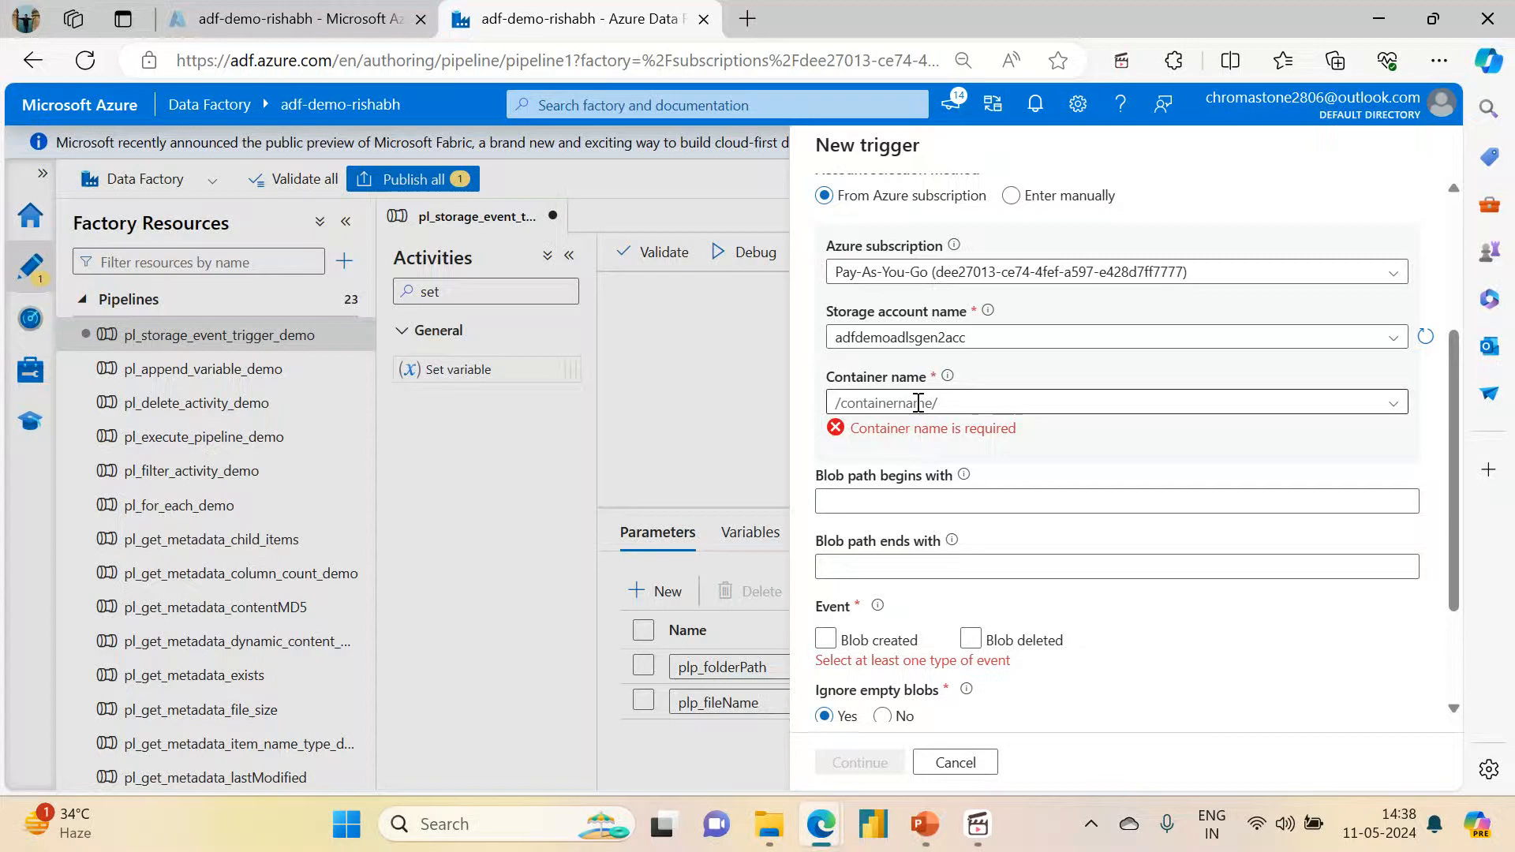
# Step: Switch to the Azure portal and open the source container of the adfdemoadlsgen2acc storage account through the azuredatafactoryrg resource group
pyautogui.click(237, 18)
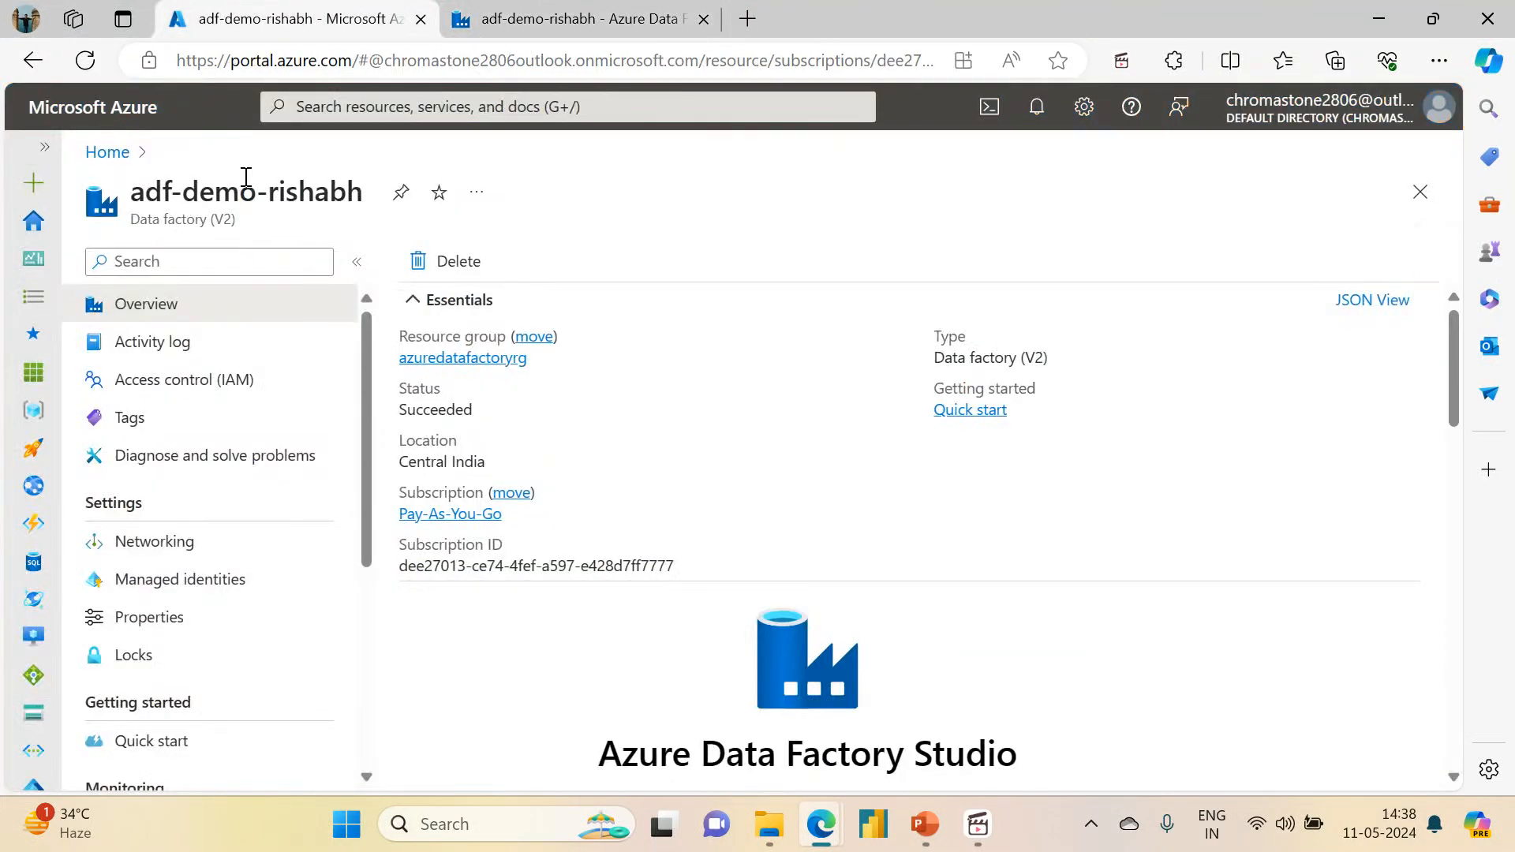
pyautogui.click(478, 359)
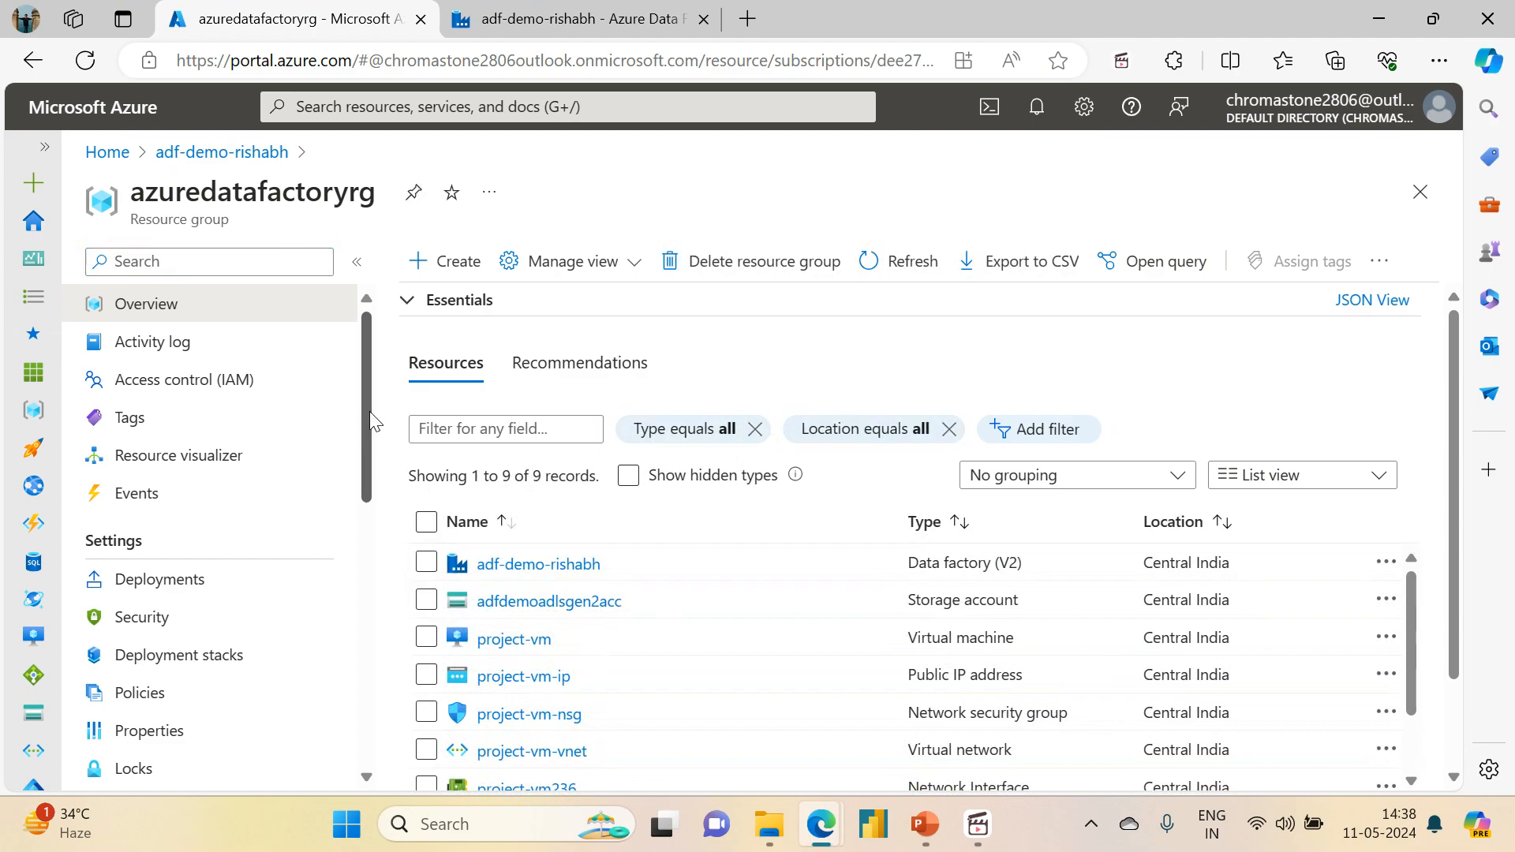
pyautogui.moveTo(369, 410); pyautogui.dragTo(369, 499)
pyautogui.click(545, 601)
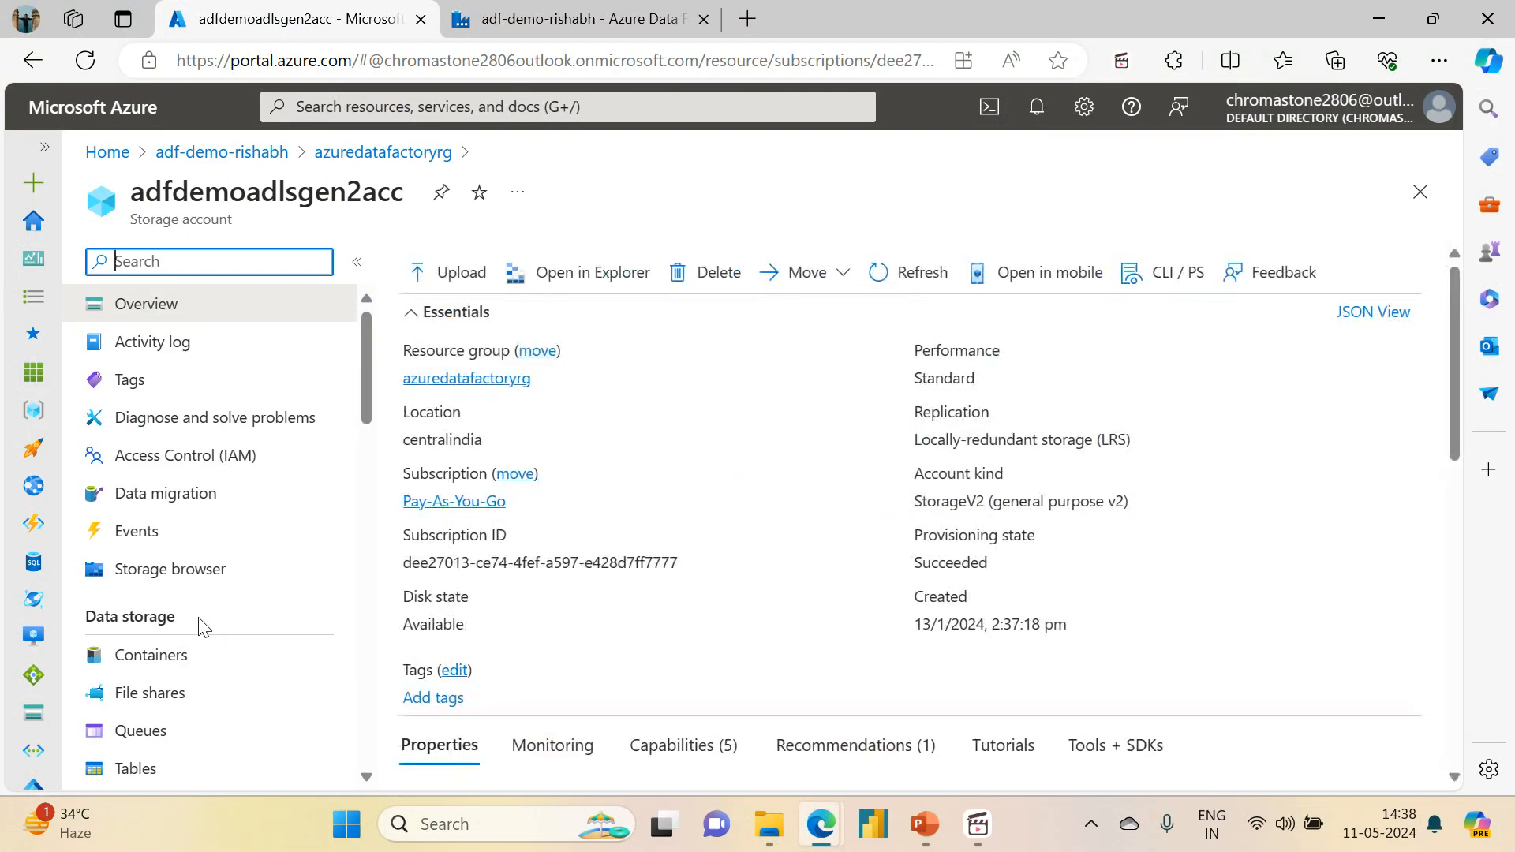
pyautogui.click(166, 656)
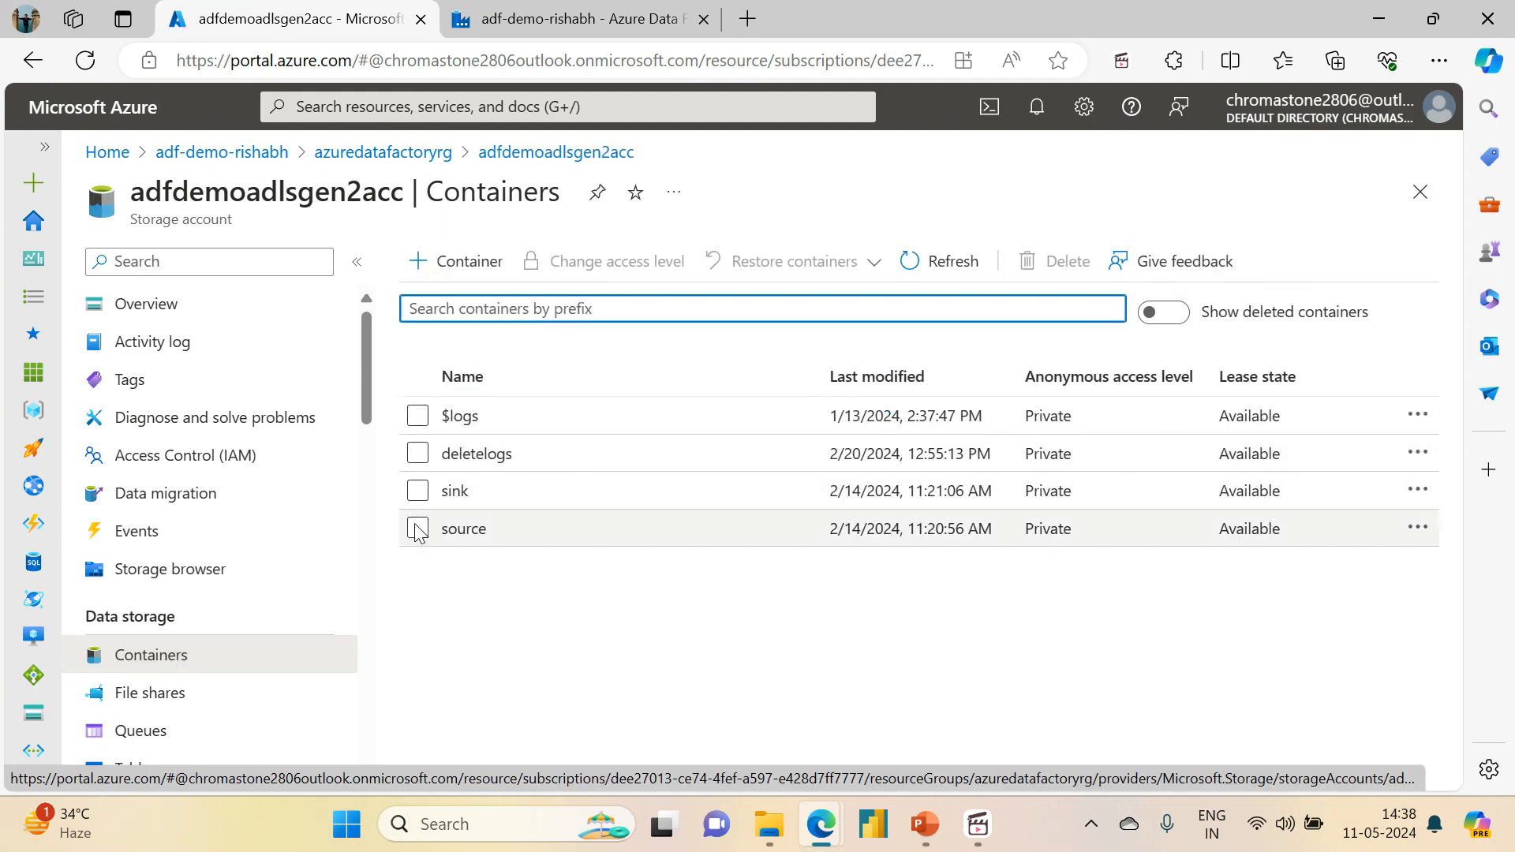
pyautogui.click(464, 529)
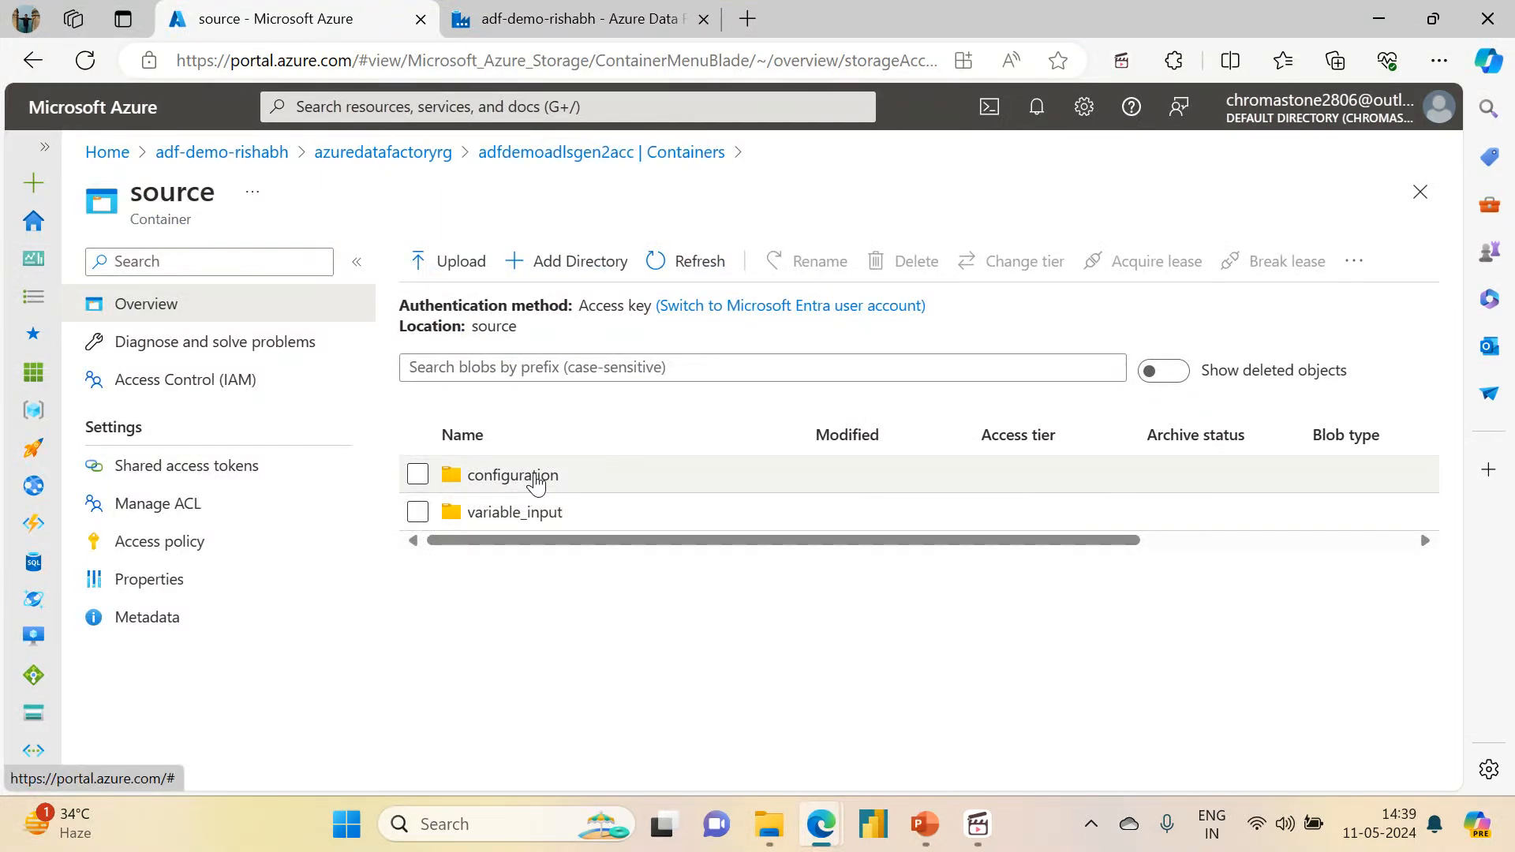
# Step: Delete the configuration and variable_input directories from the source container
pyautogui.click(418, 474)
pyautogui.click(417, 512)
pyautogui.click(911, 262)
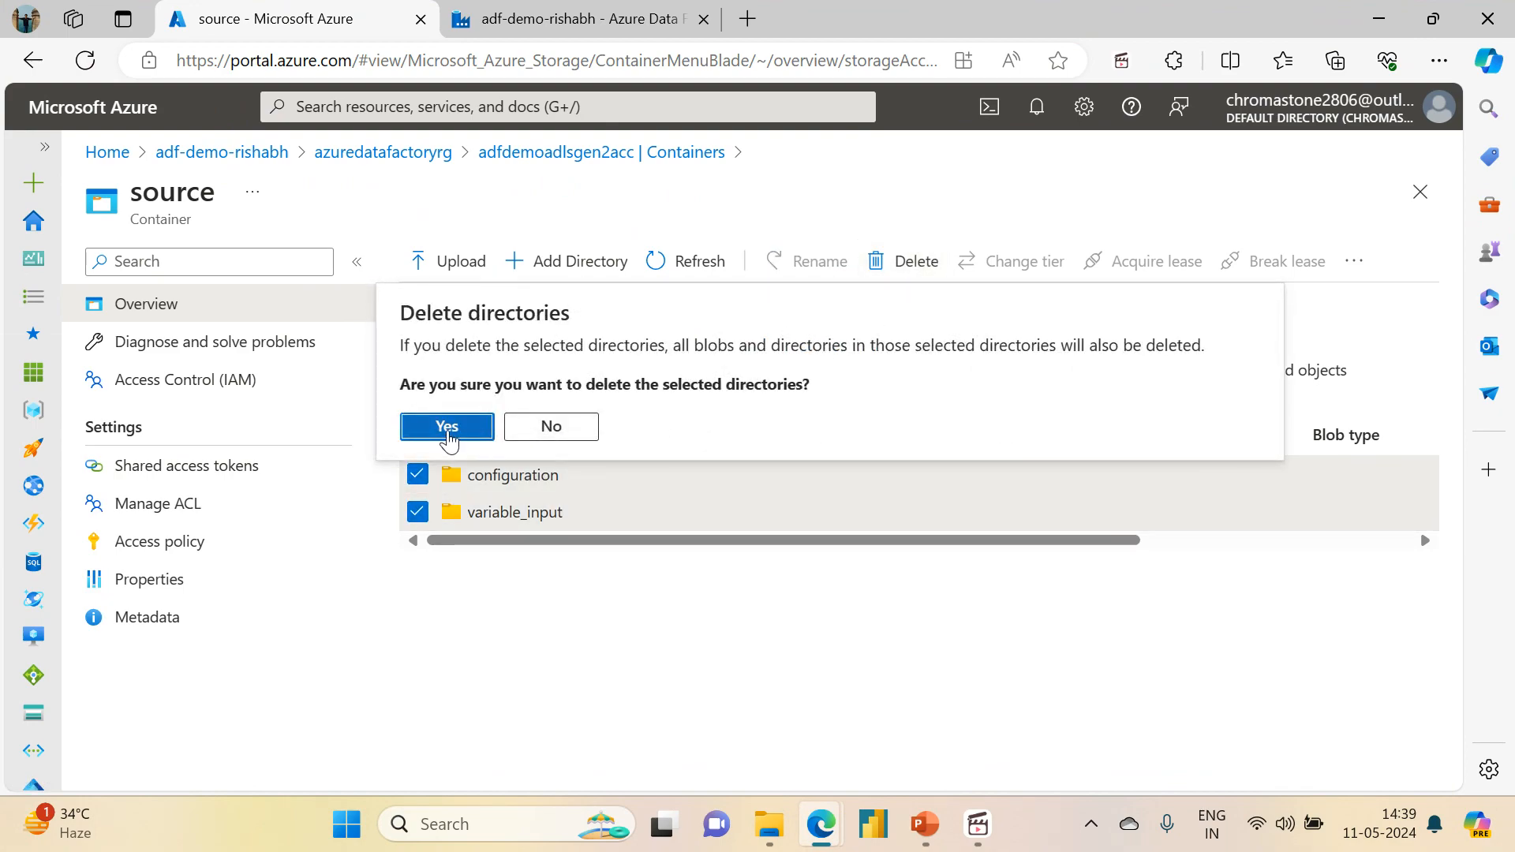
pyautogui.click(448, 427)
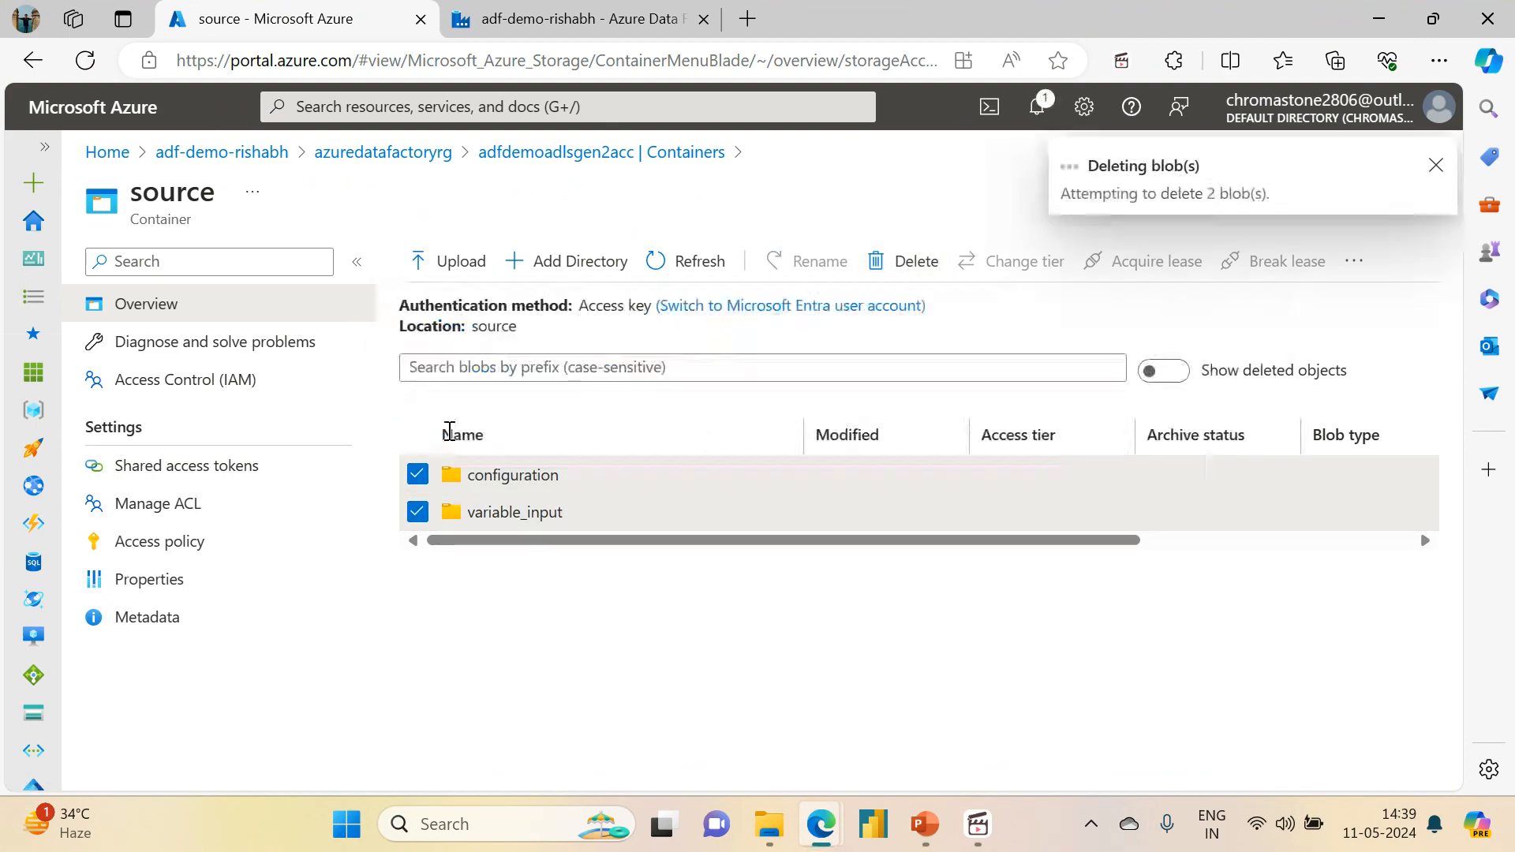
# Step: Add a directory named storage_event to the source container
pyautogui.click(567, 263)
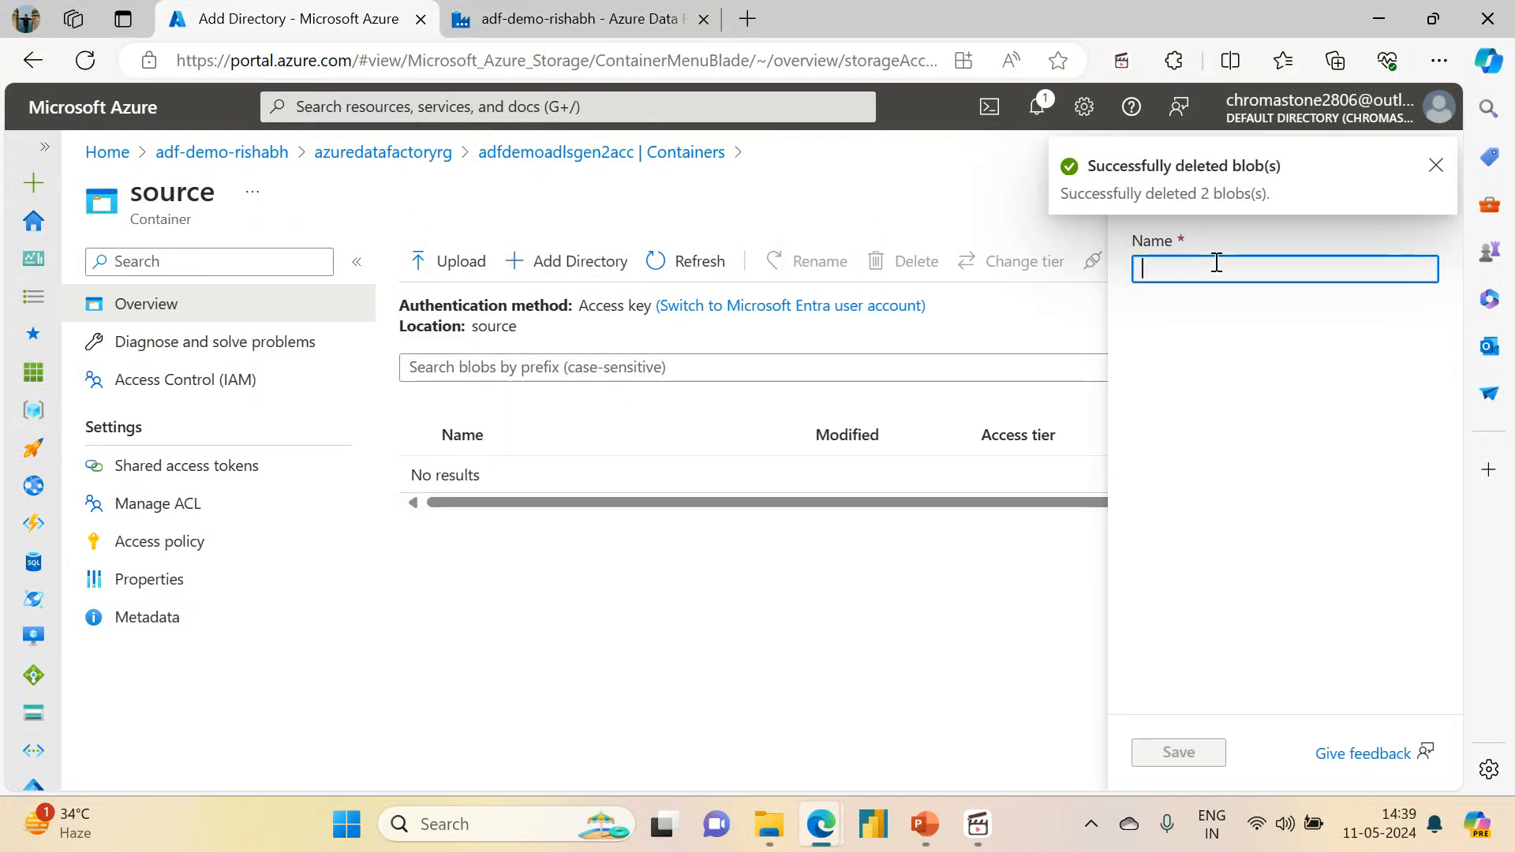
pyautogui.write('stor')
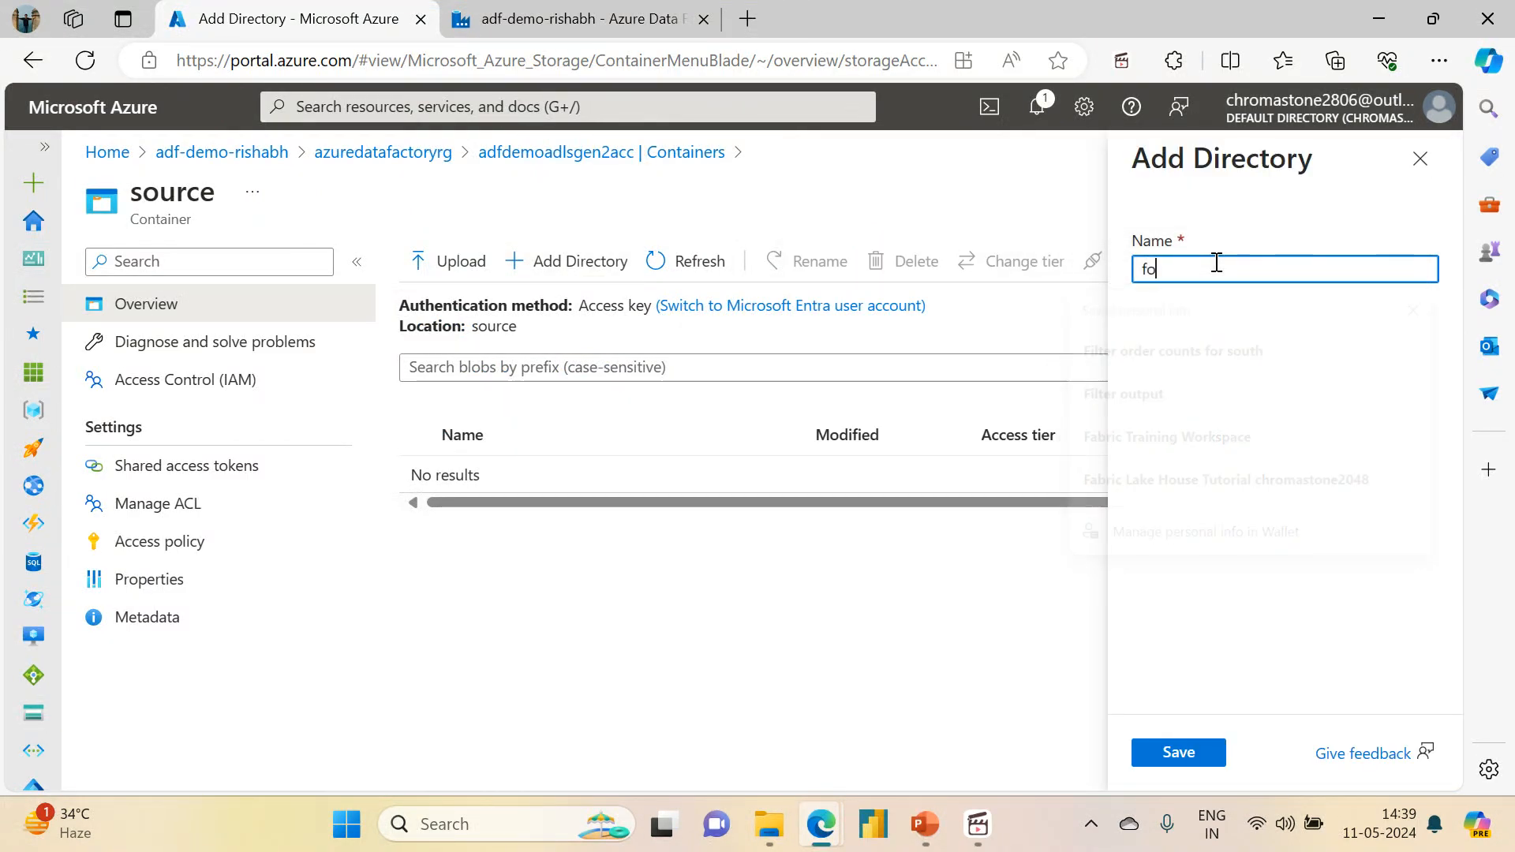
pyautogui.write('age_event')
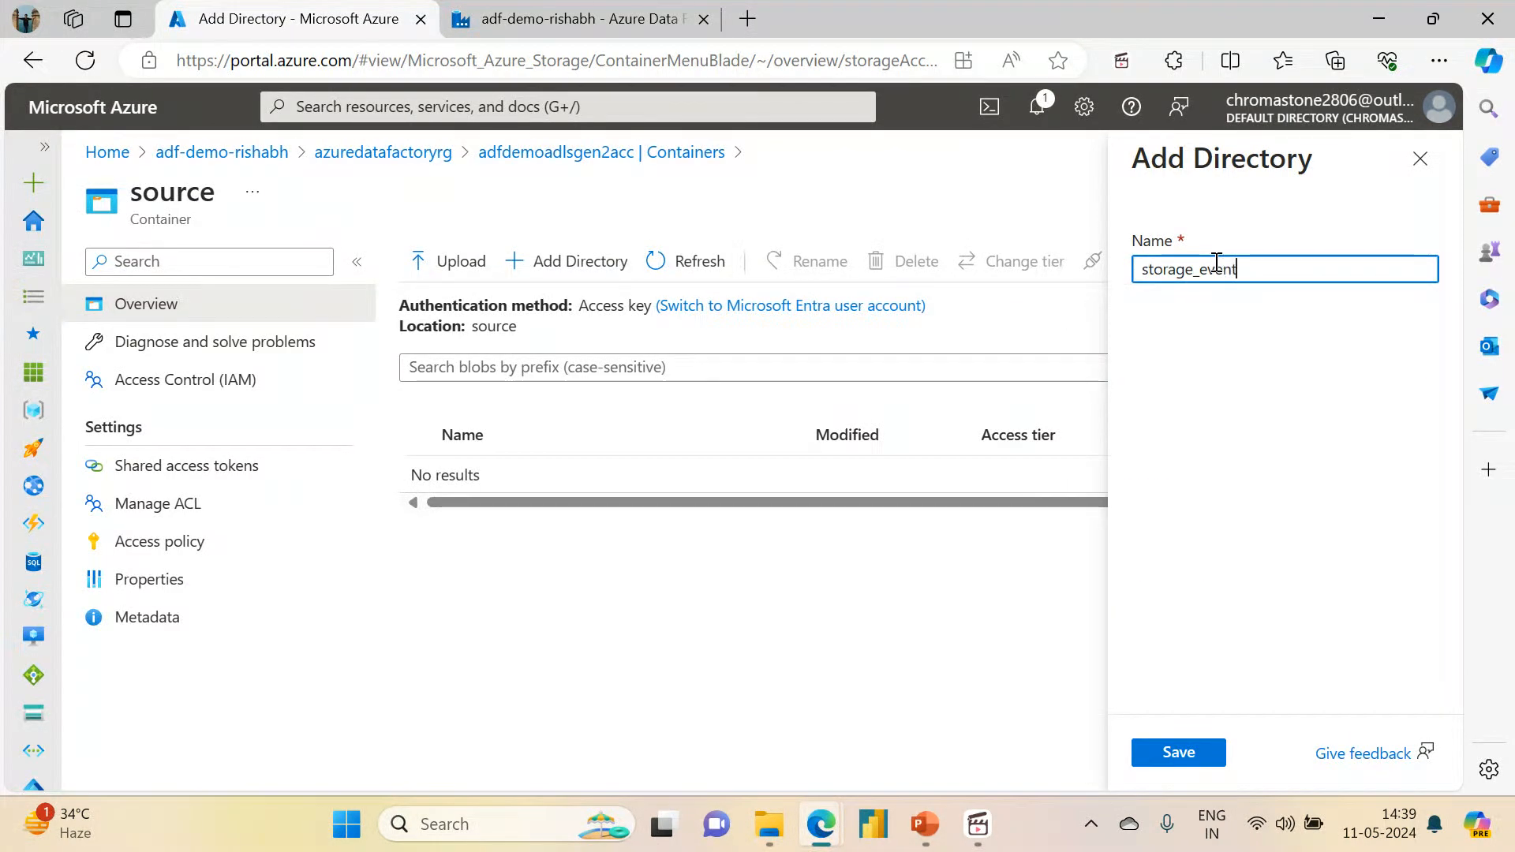
pyautogui.click(1180, 758)
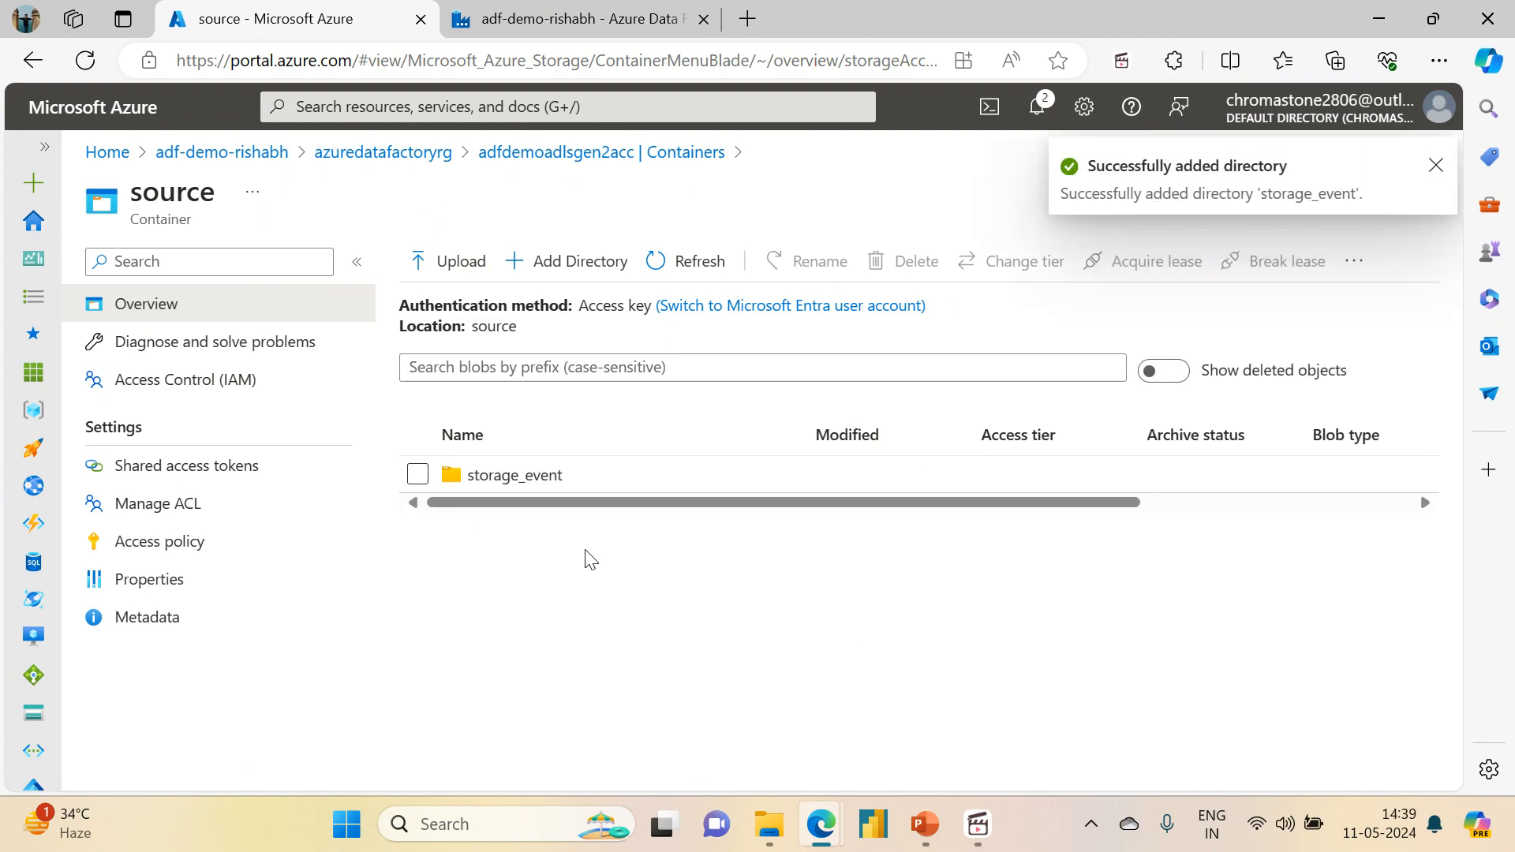
# Step: Open the storage_event directory in the source container
pyautogui.click(505, 475)
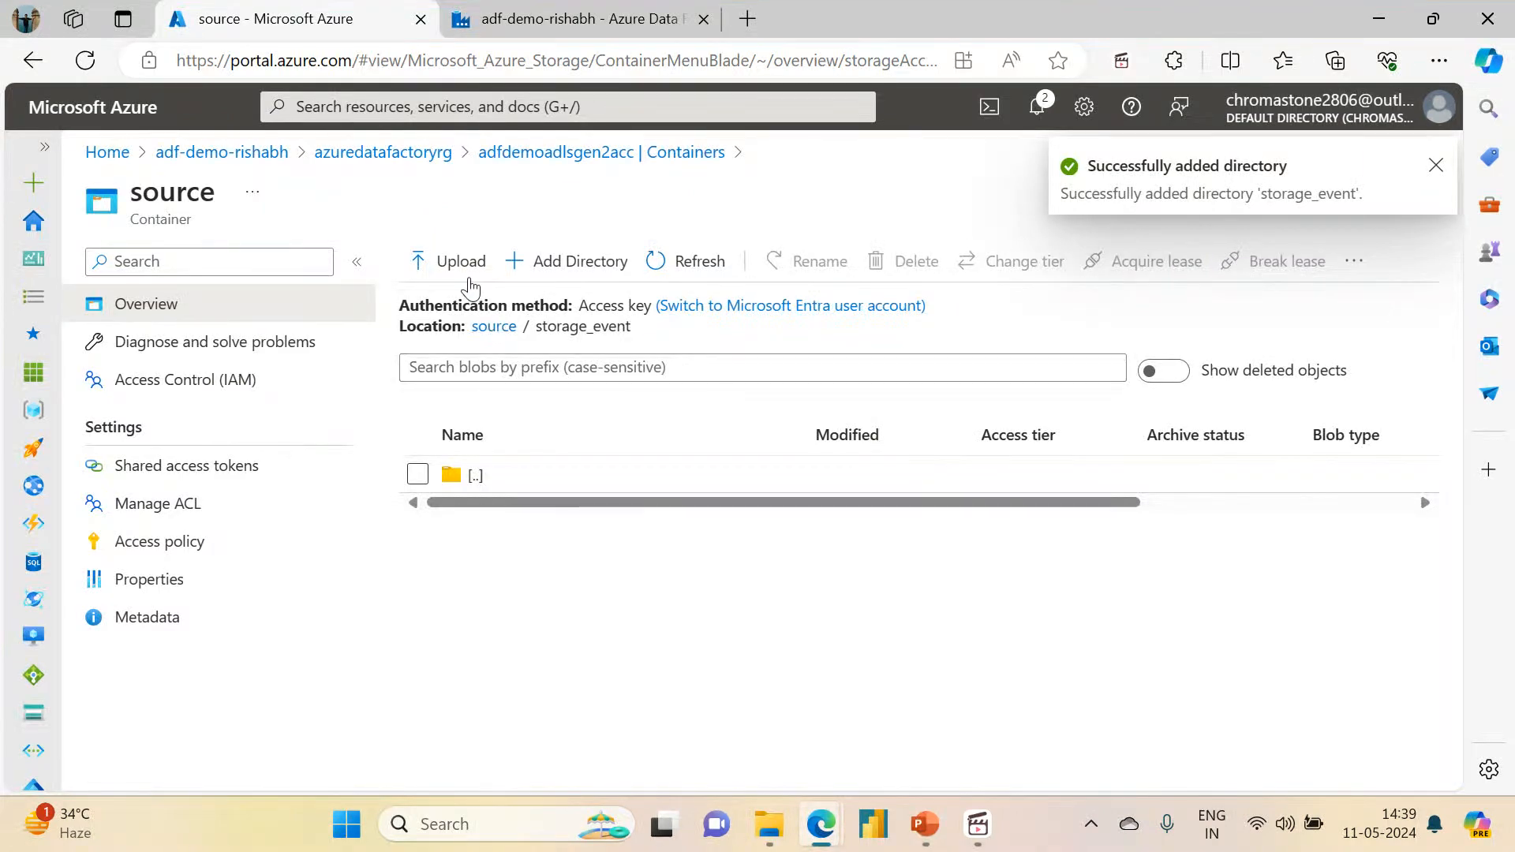
pyautogui.click(425, 272)
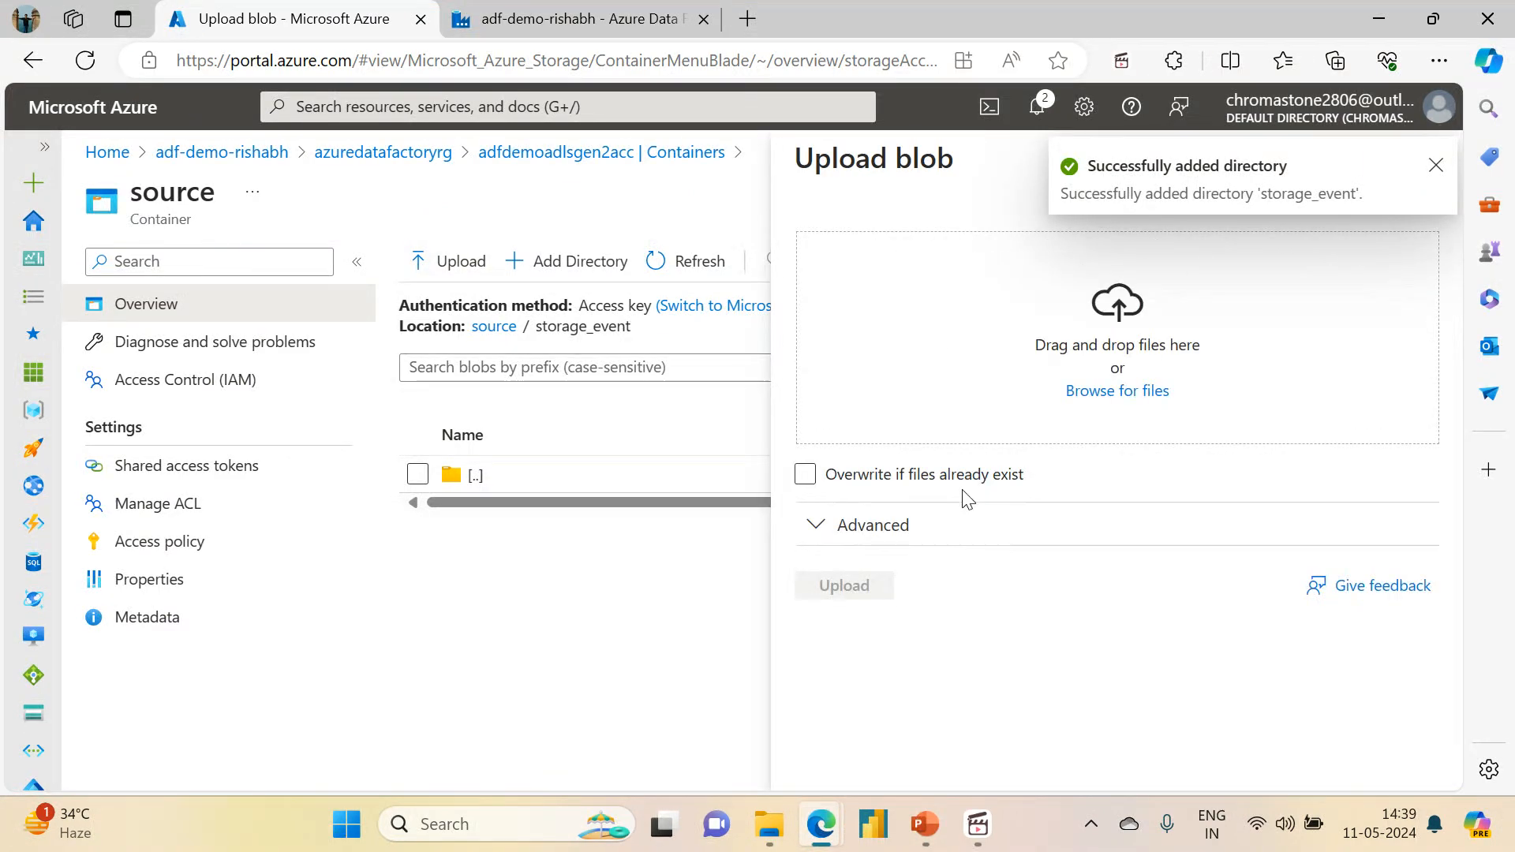
pyautogui.click(1112, 393)
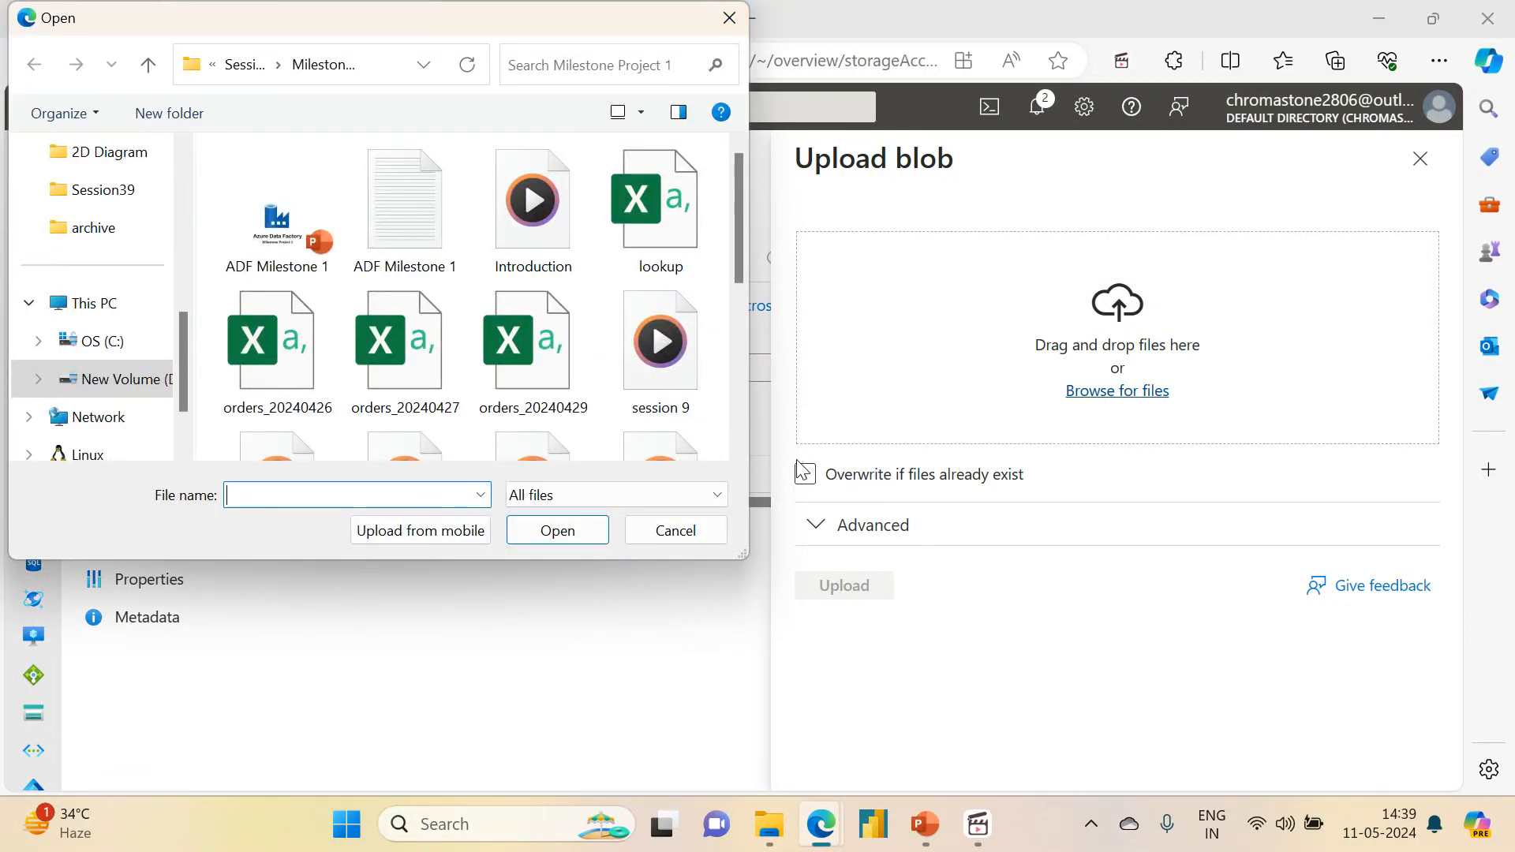
pyautogui.click(729, 17)
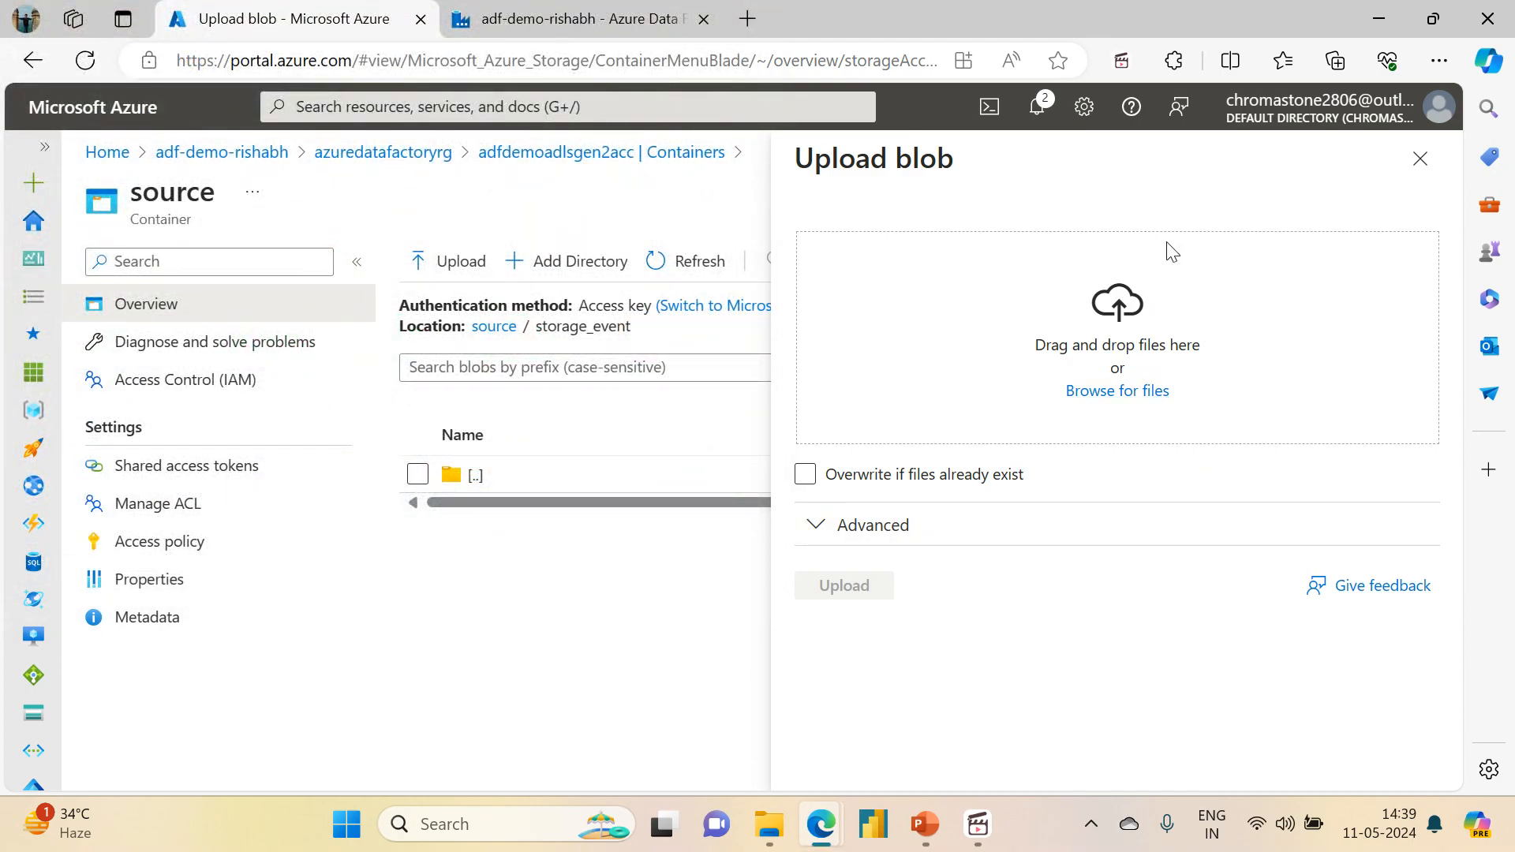
pyautogui.click(1418, 178)
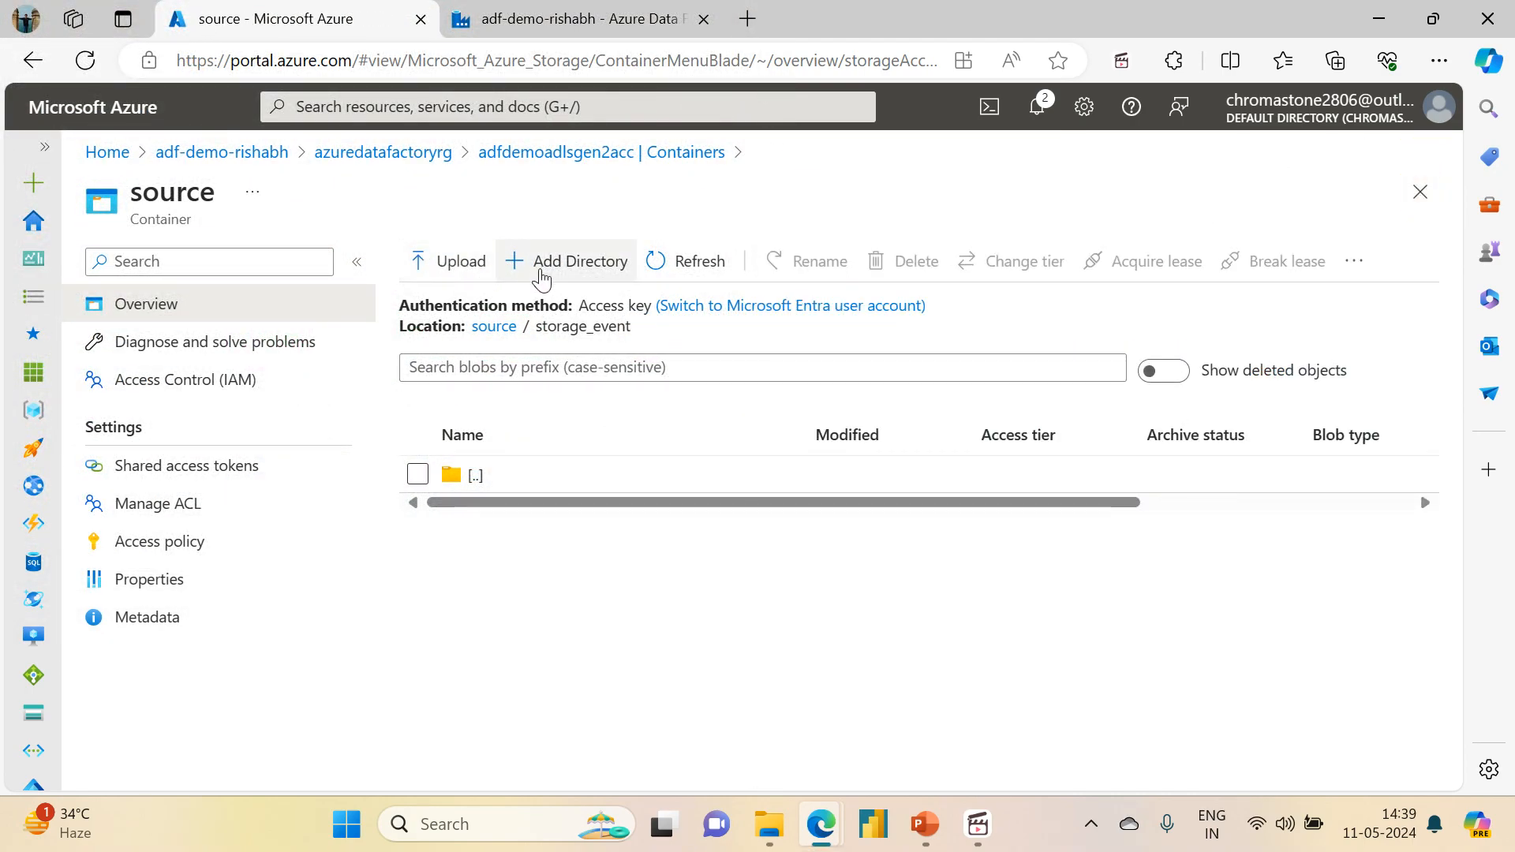
# Step: Add a directory named event_file inside the storage_event directory
pyautogui.click(541, 275)
pyautogui.write('eve')
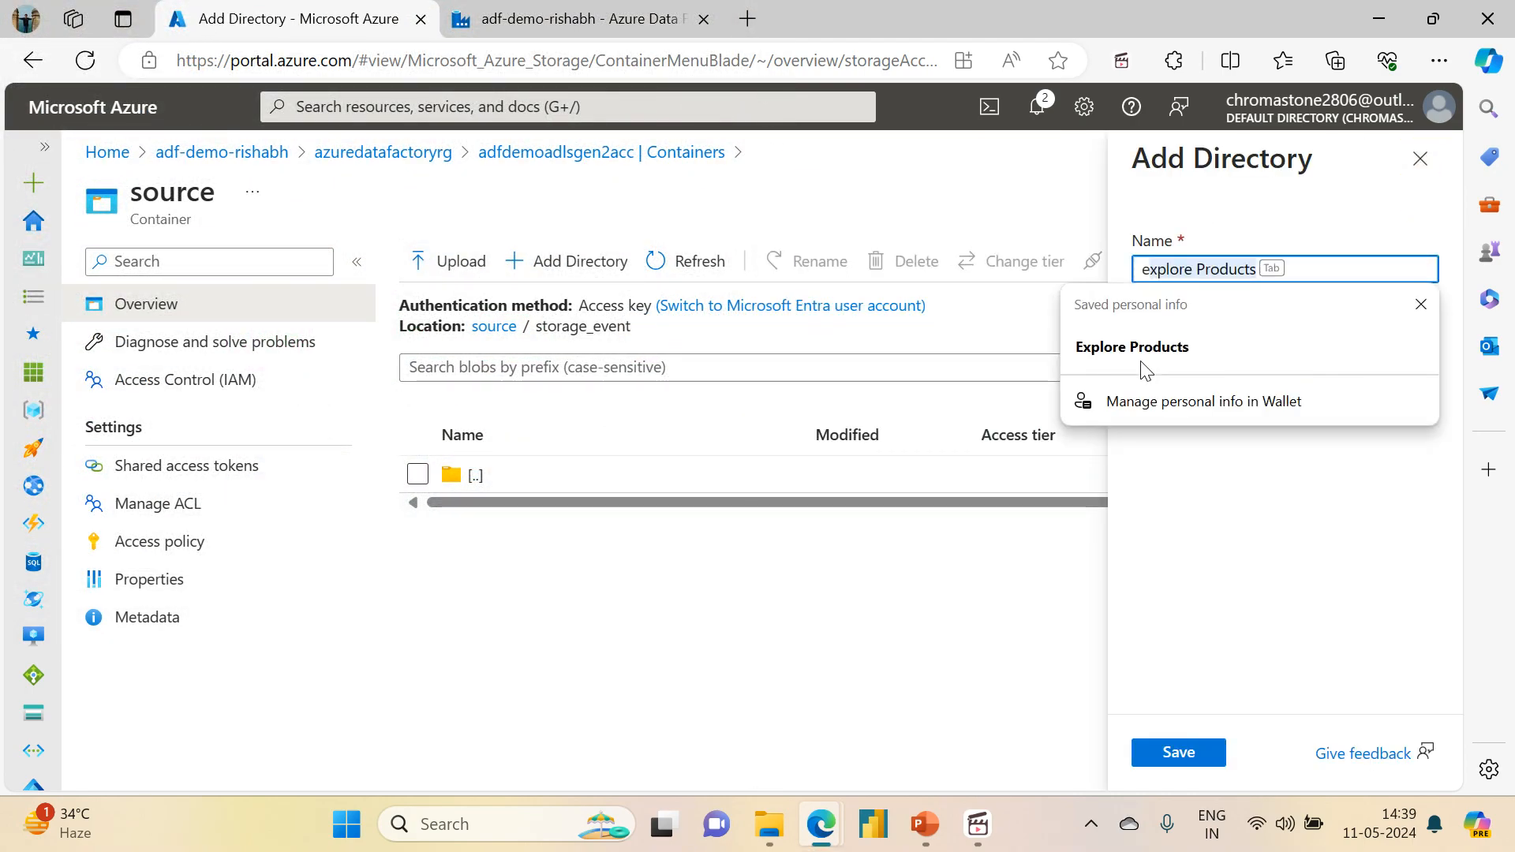
pyautogui.write('nt_file')
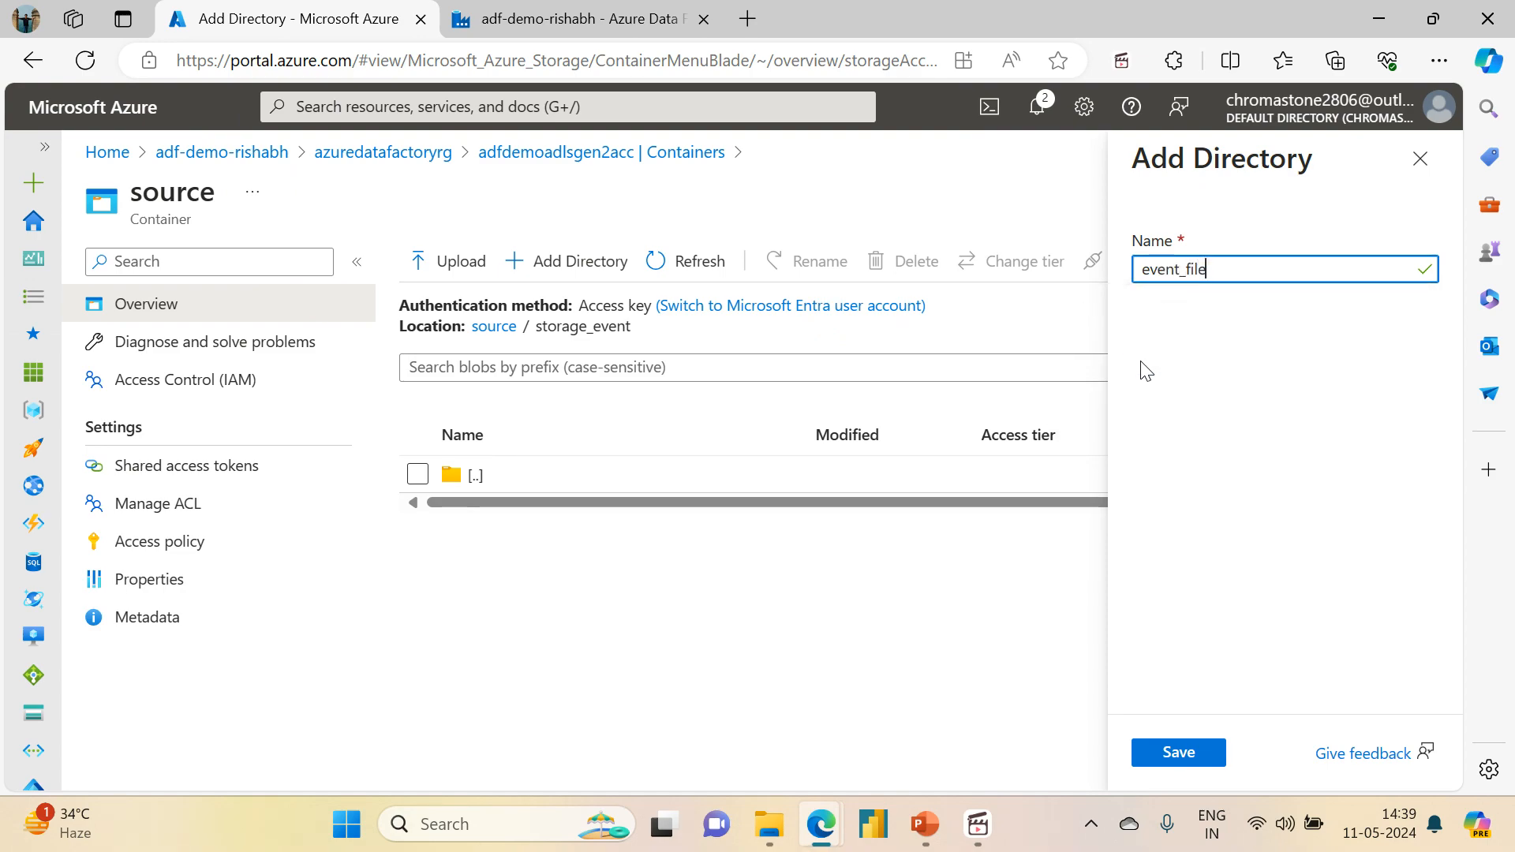
pyautogui.click(1184, 754)
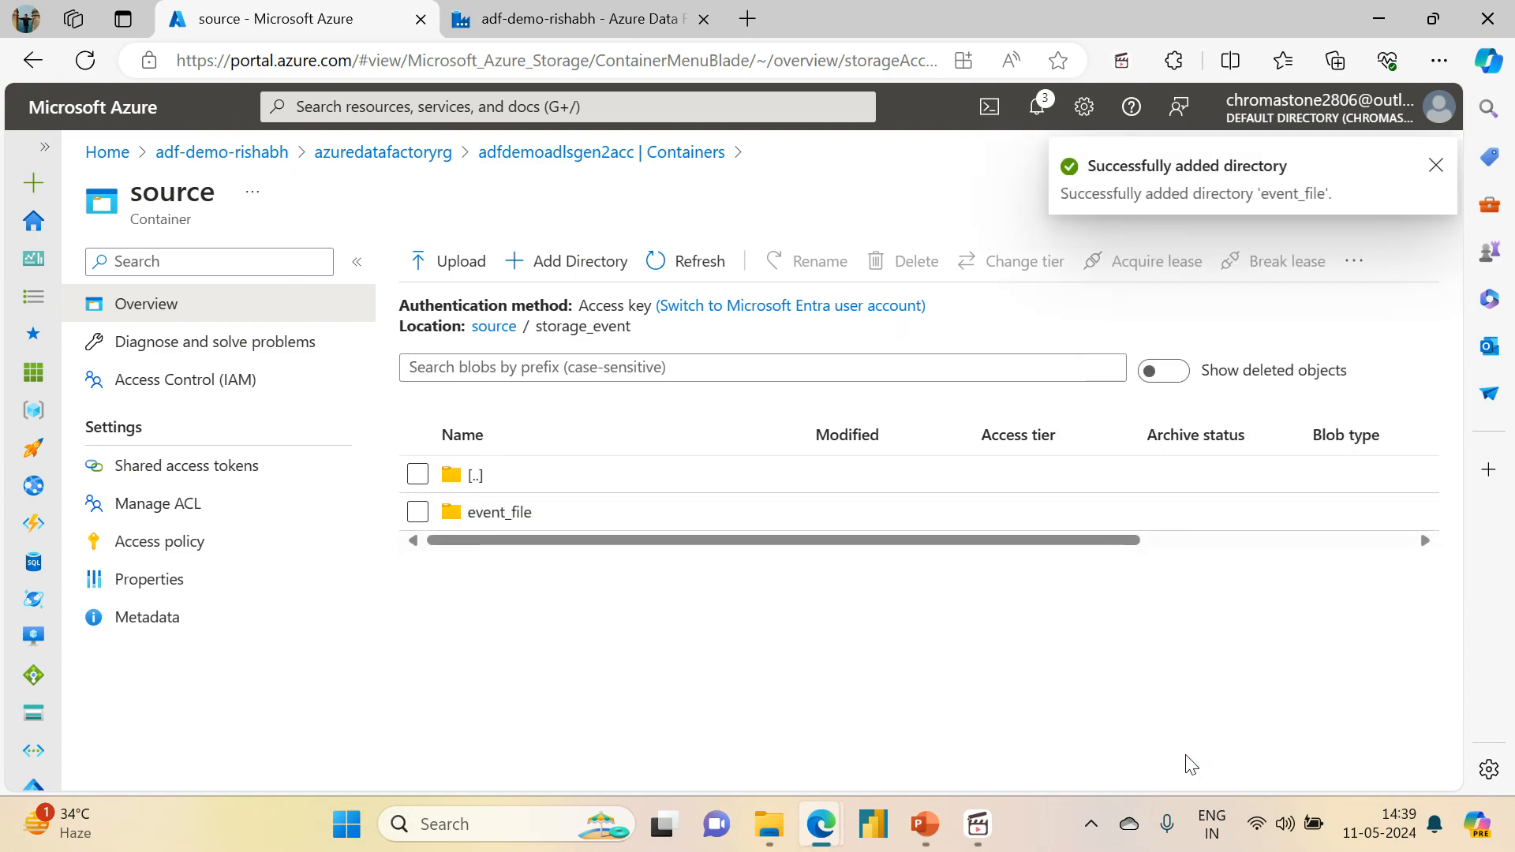
# Step: Upload the dubai_properties file from the archive folder in Downloads into the event_file directory
pyautogui.click(511, 513)
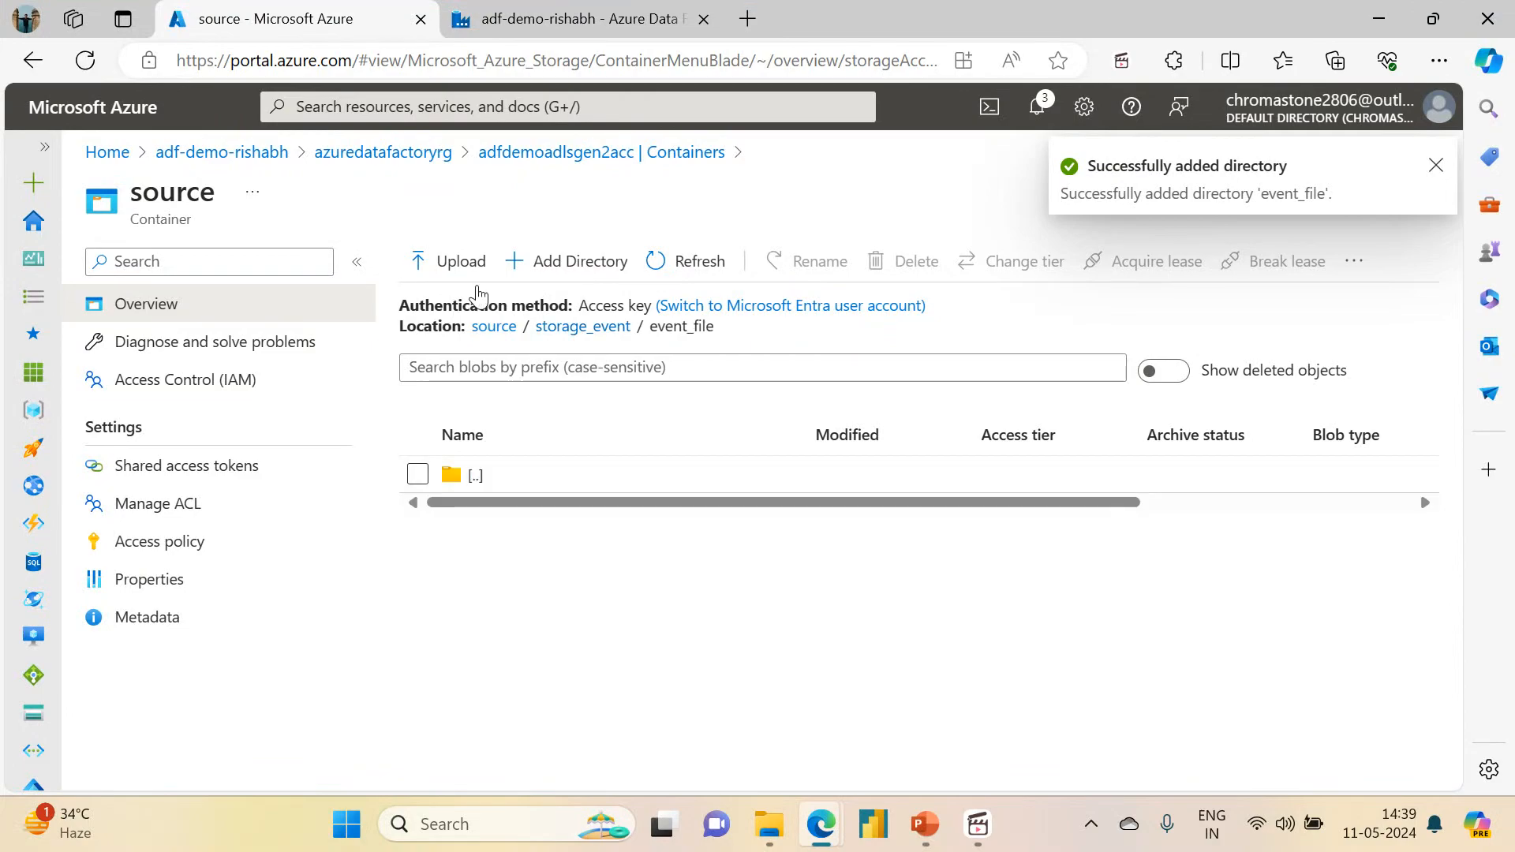
pyautogui.click(447, 263)
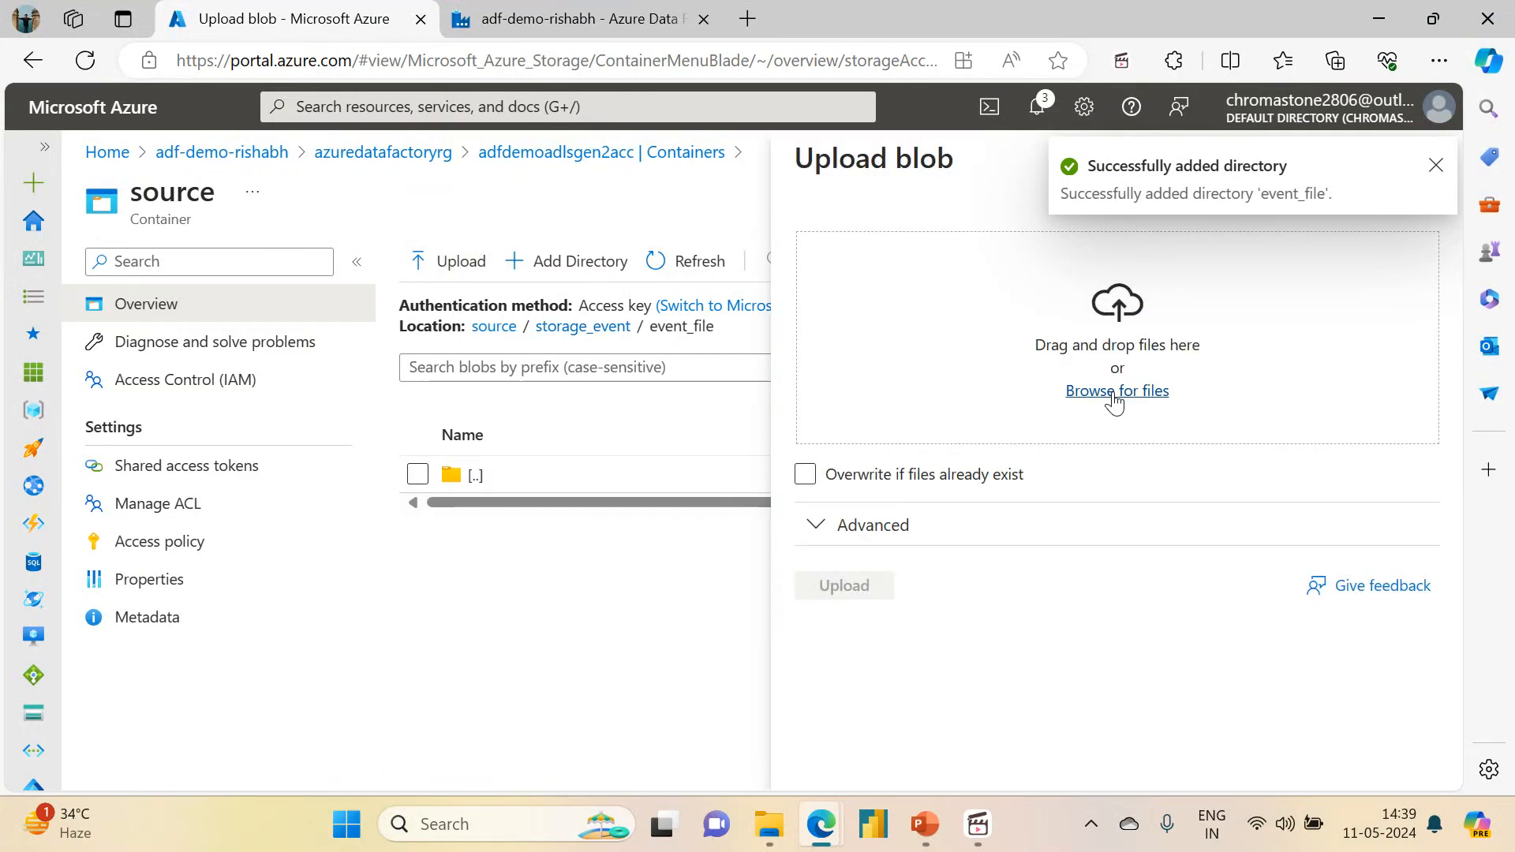
pyautogui.click(1122, 395)
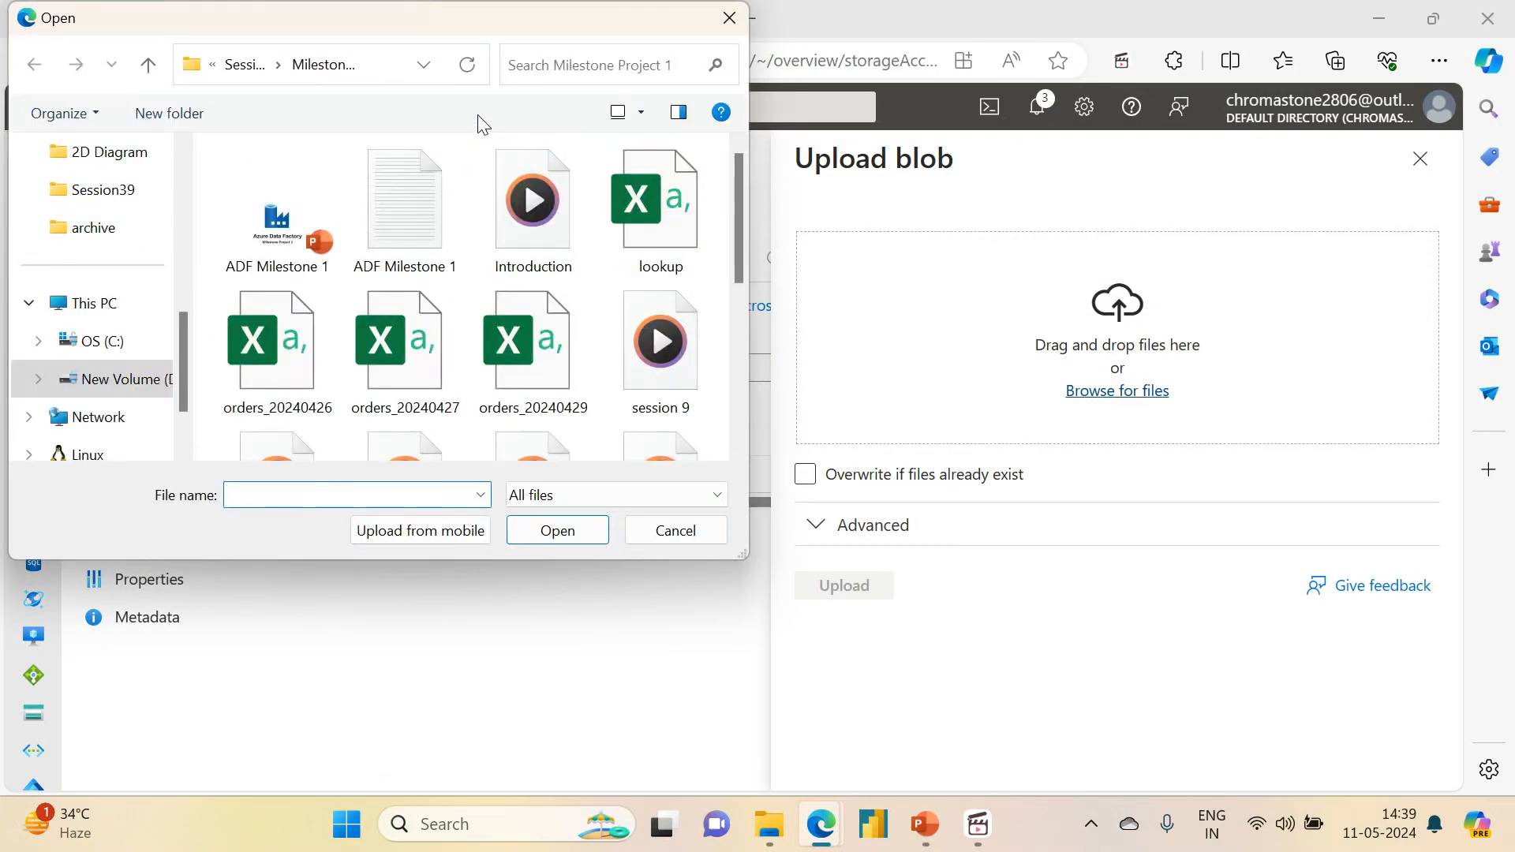
pyautogui.scroll(5, 142, 339)
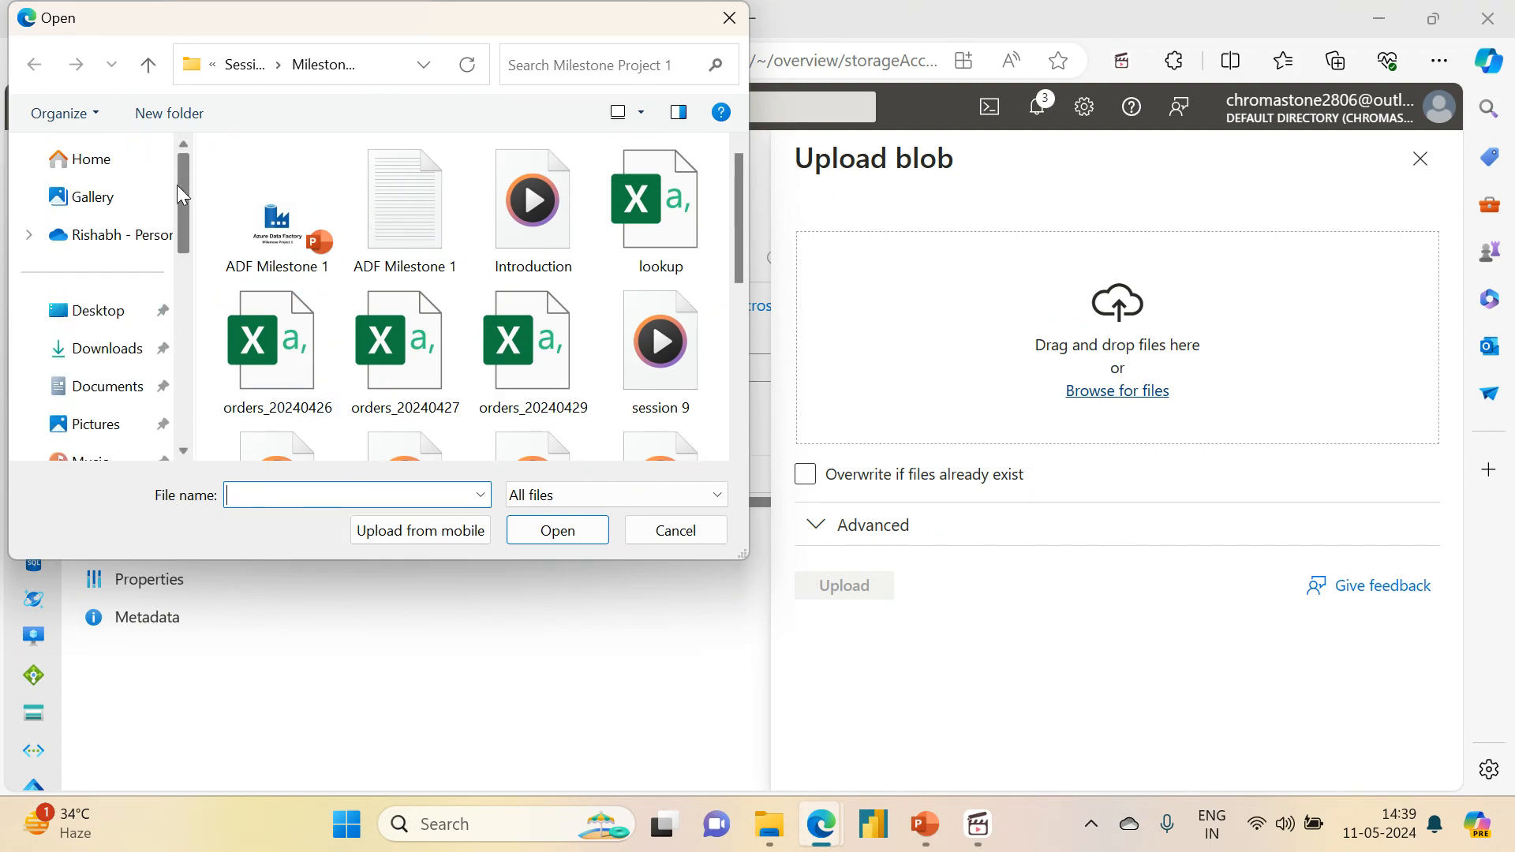
pyautogui.click(142, 341)
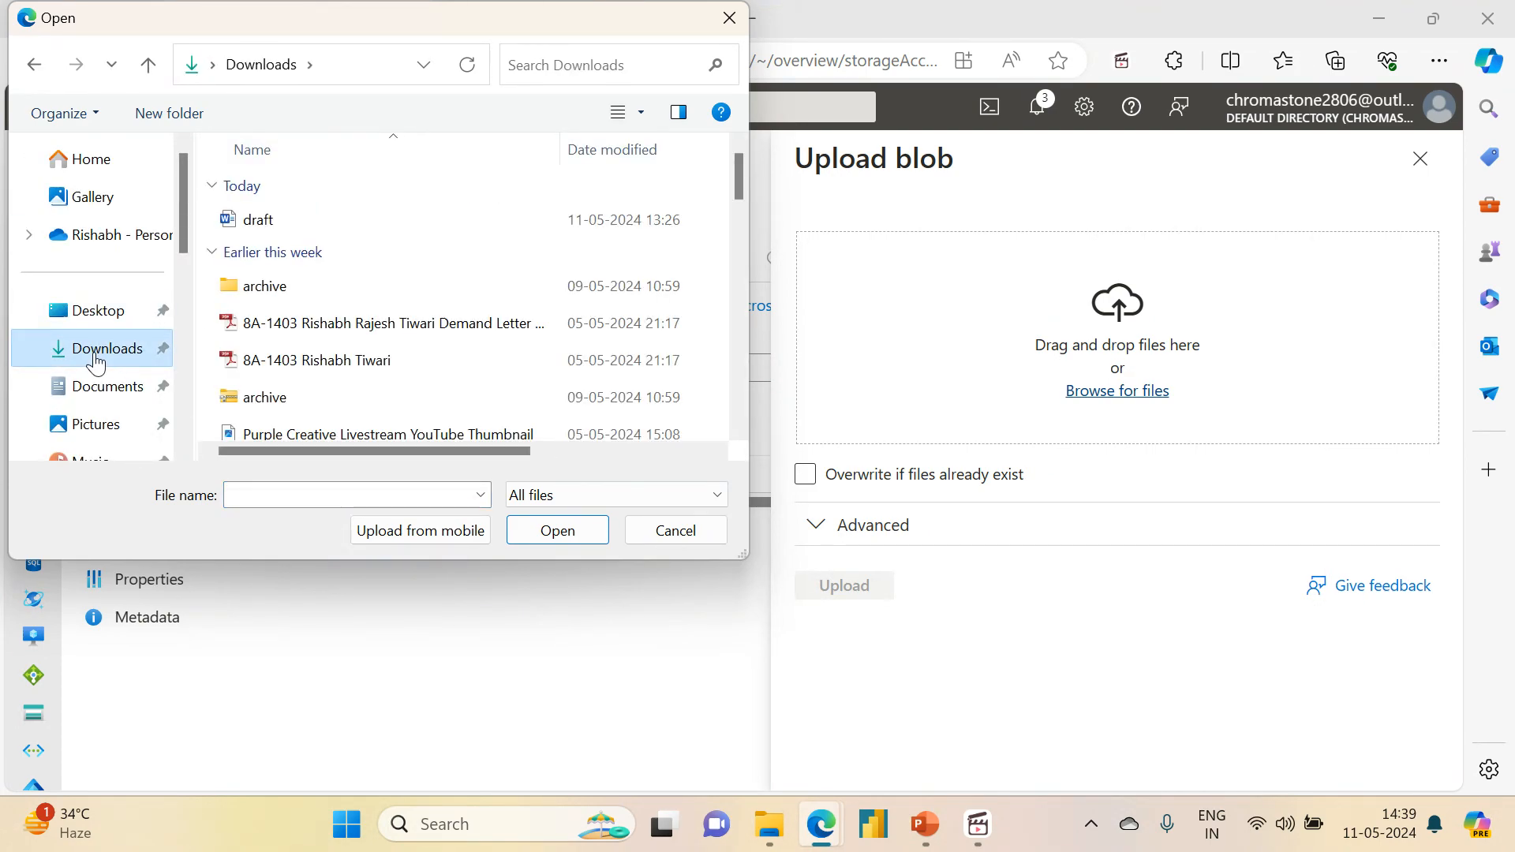
pyautogui.doubleClick(297, 286)
pyautogui.click(317, 230)
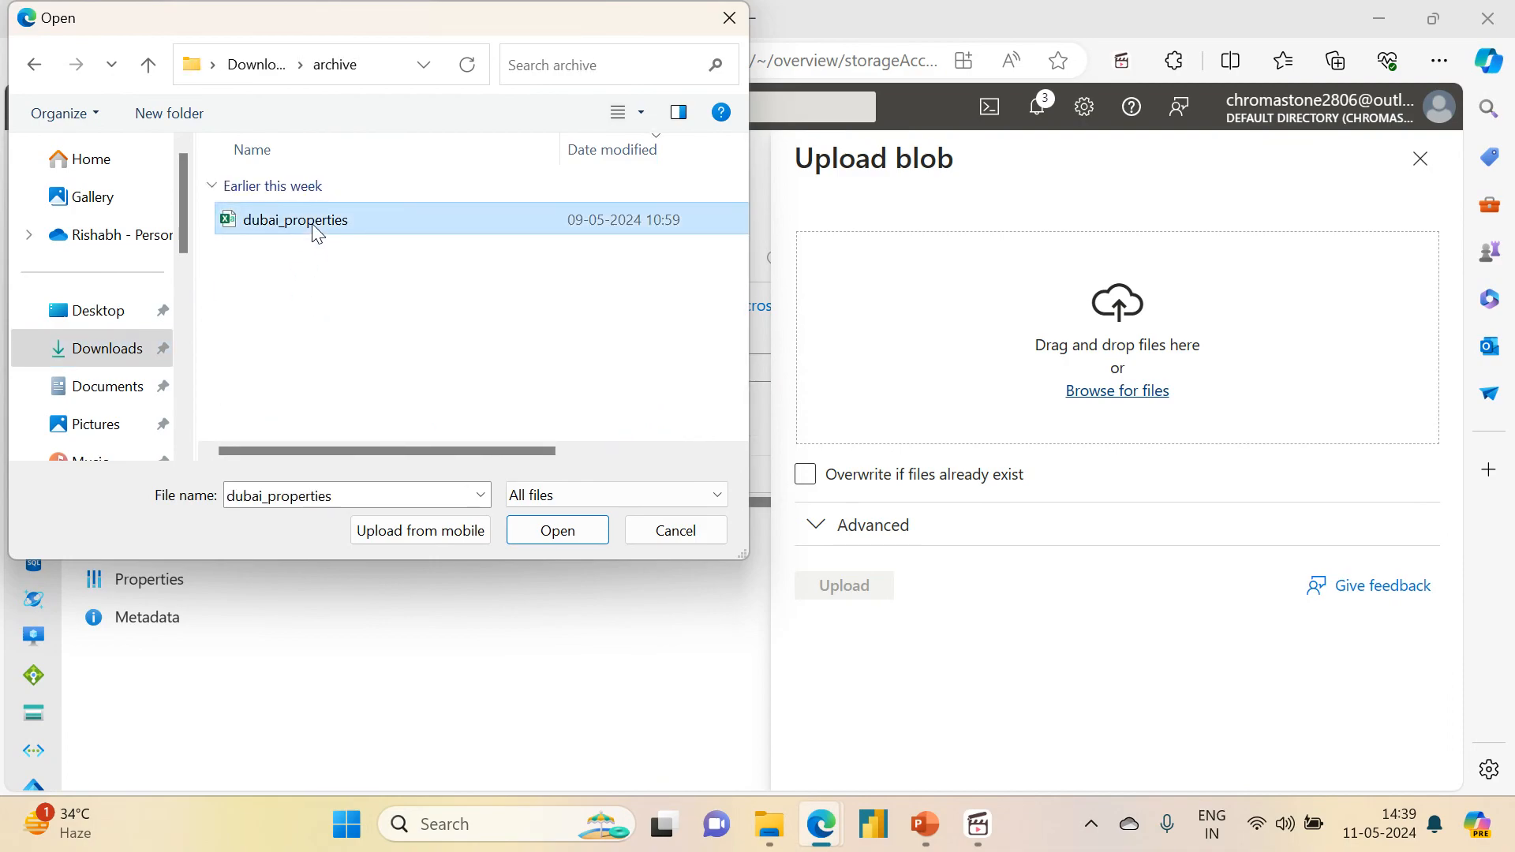
pyautogui.click(525, 531)
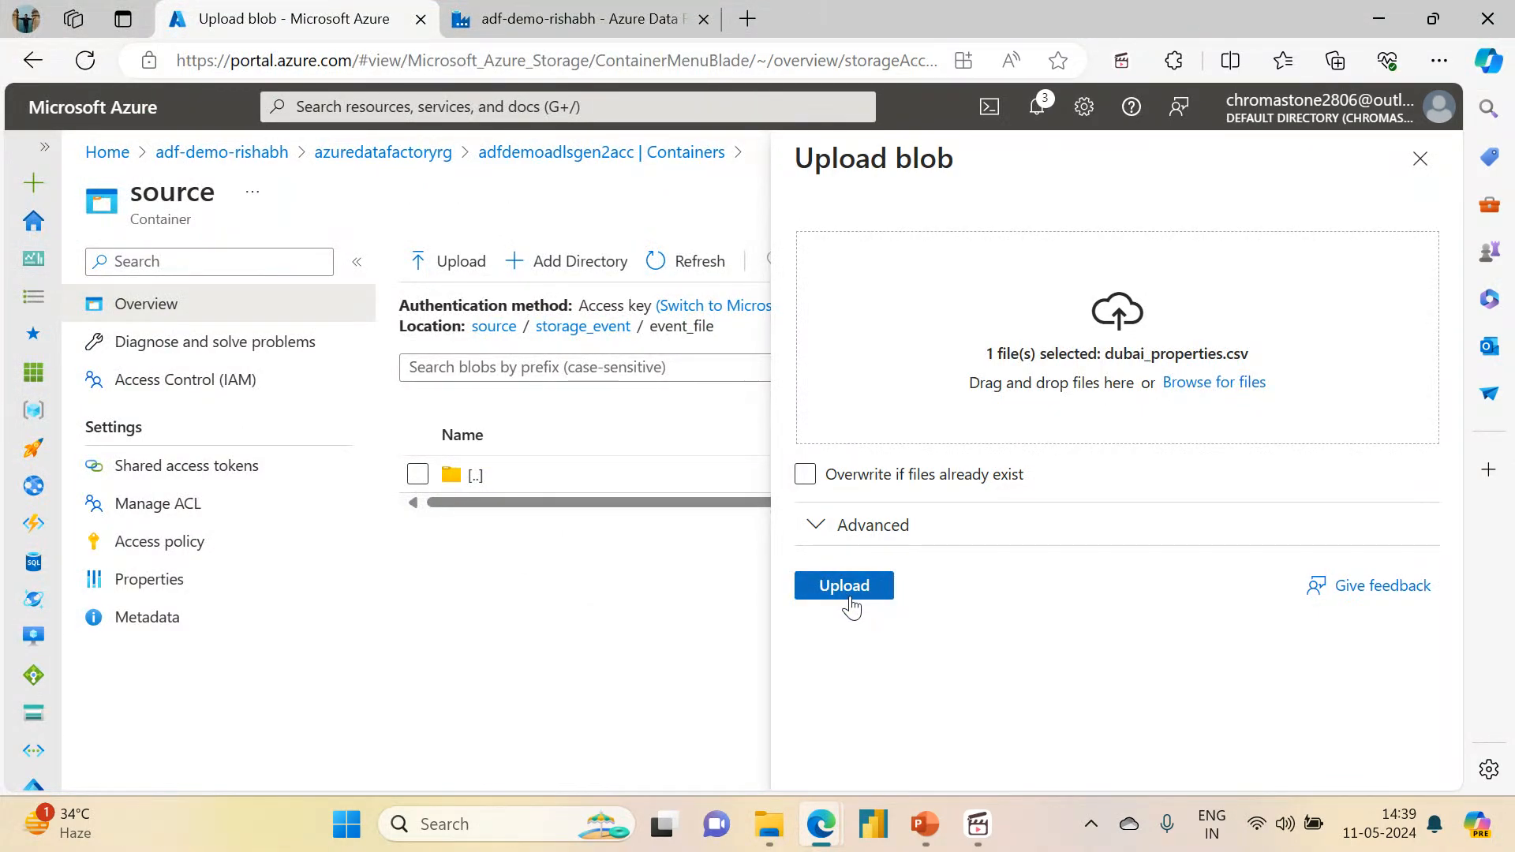
pyautogui.click(846, 588)
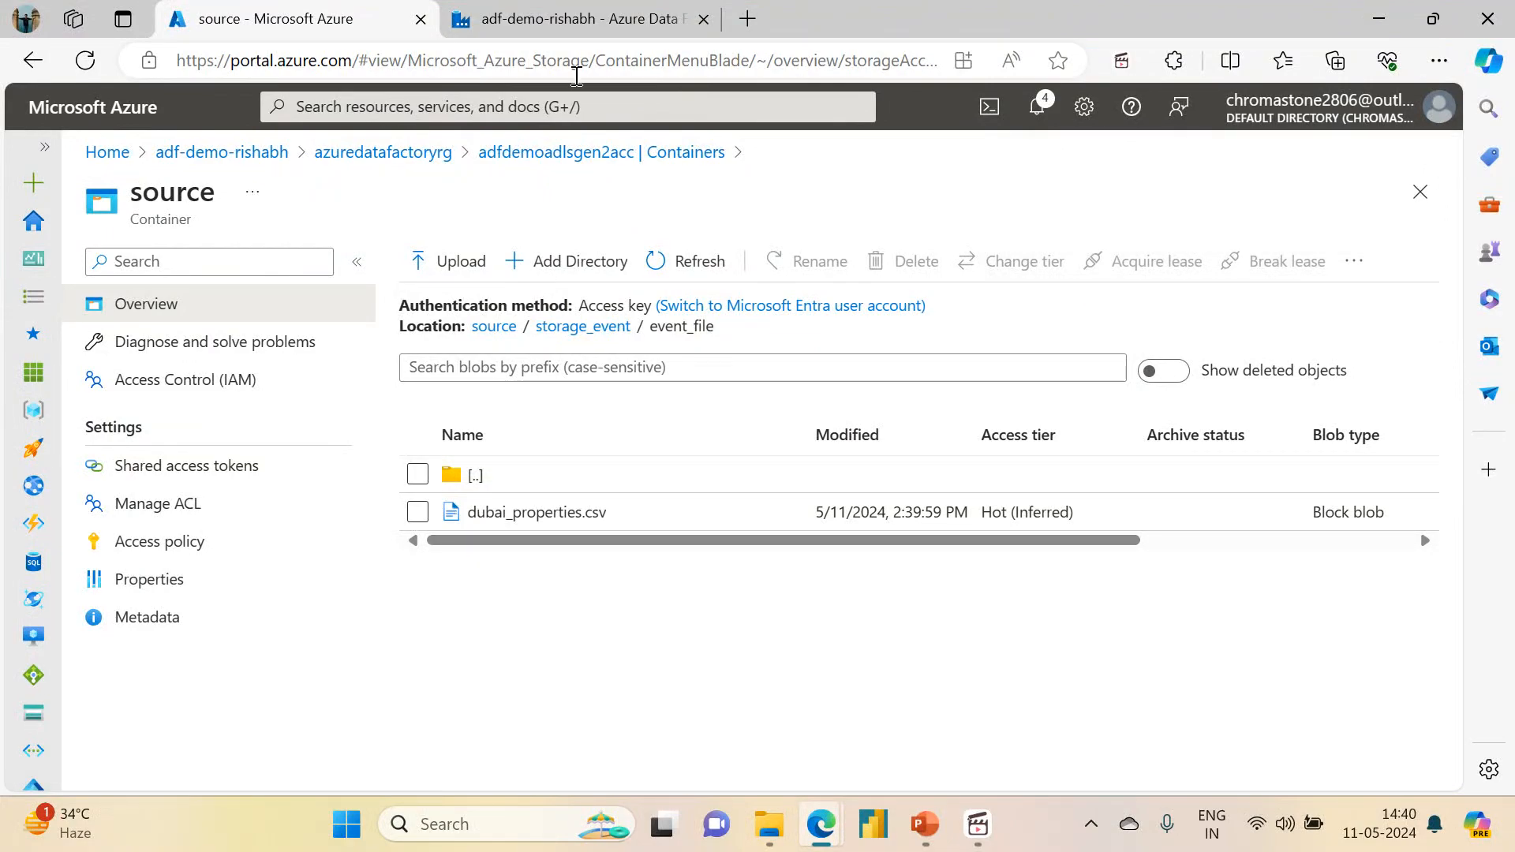
# Step: Switch back to Azure Data Factory and set the new trigger's container name to source
pyautogui.click(578, 9)
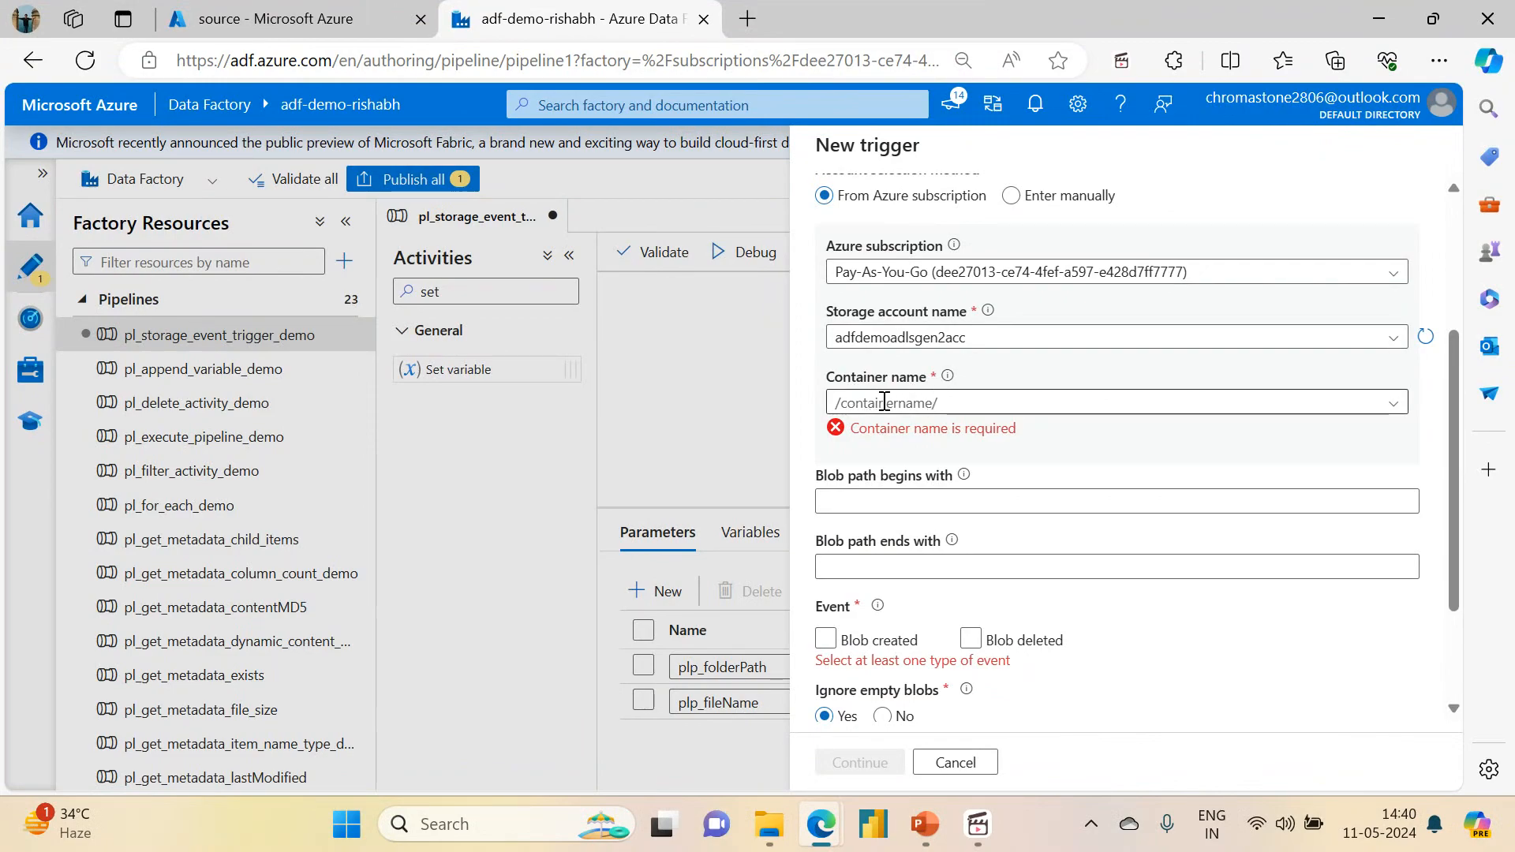
pyautogui.click(1309, 403)
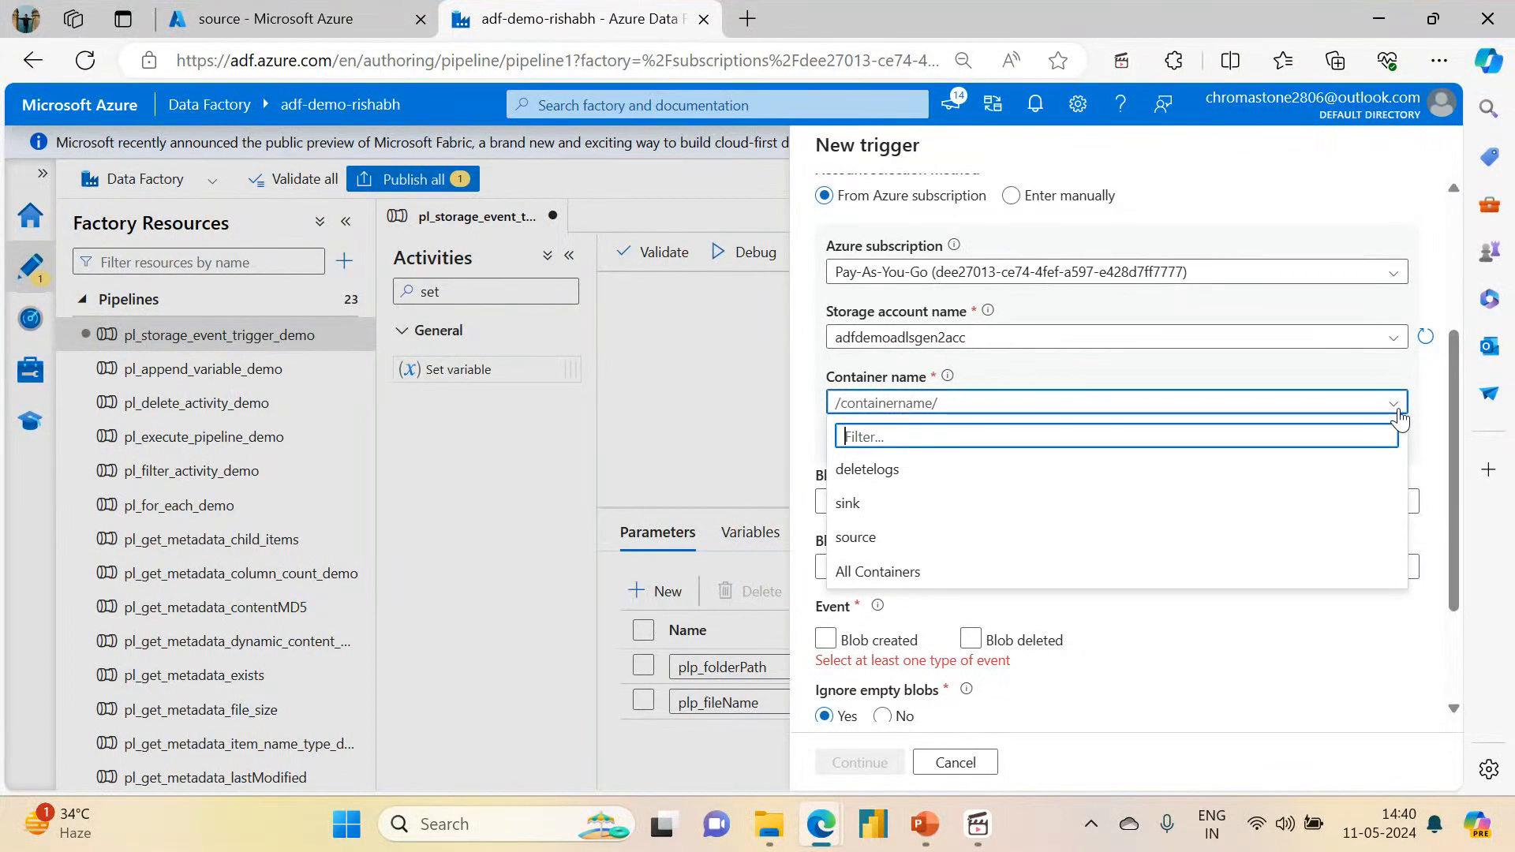
pyautogui.click(1096, 539)
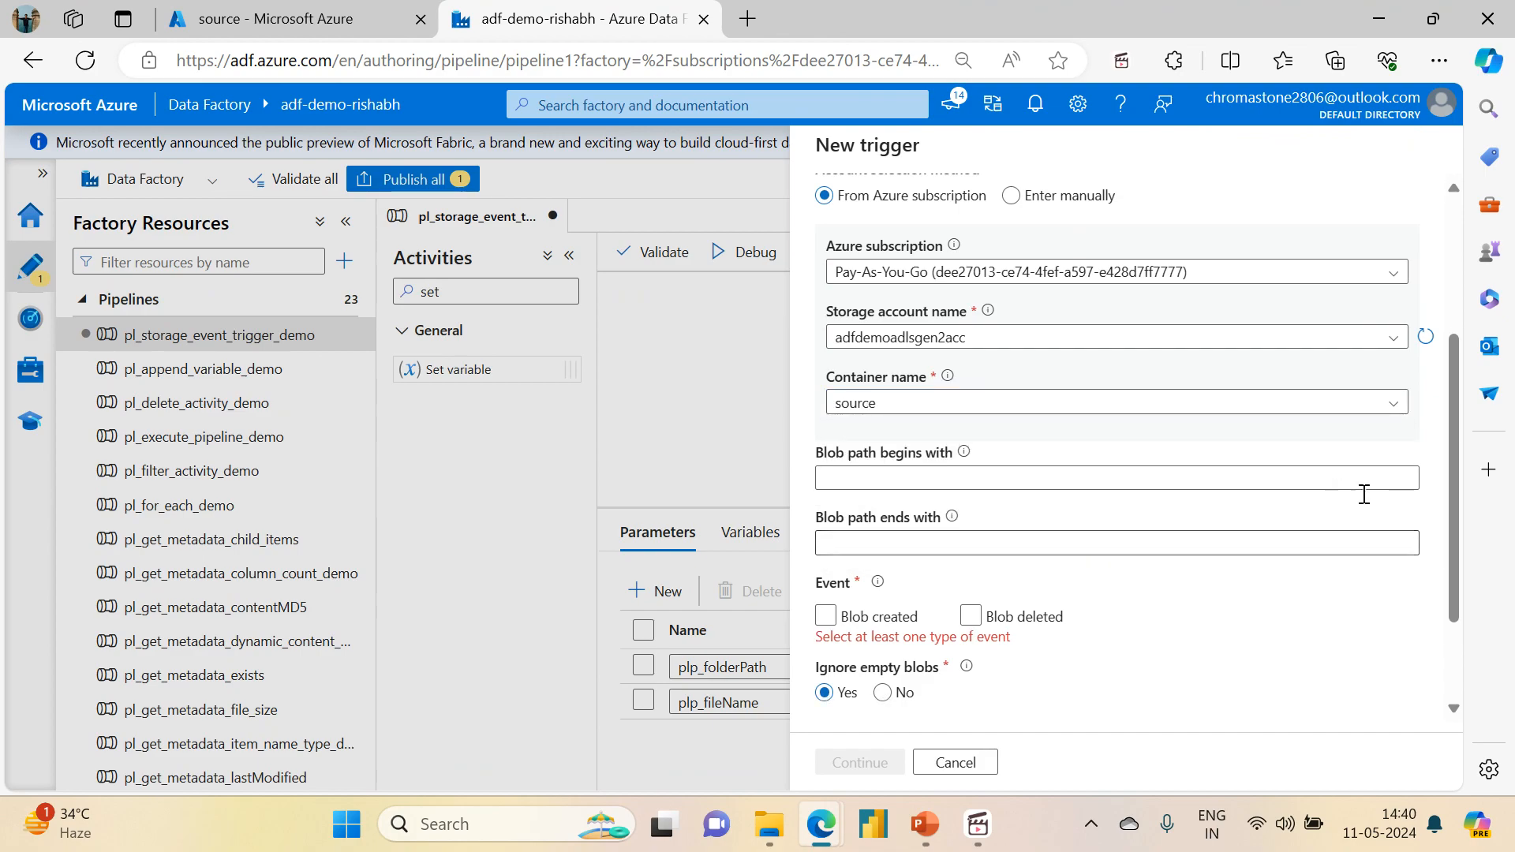
# Step: Set the trigger's blob path prefix to storage_event/event_file, checking the directory names in the source container
pyautogui.scroll(-2, 1454, 445)
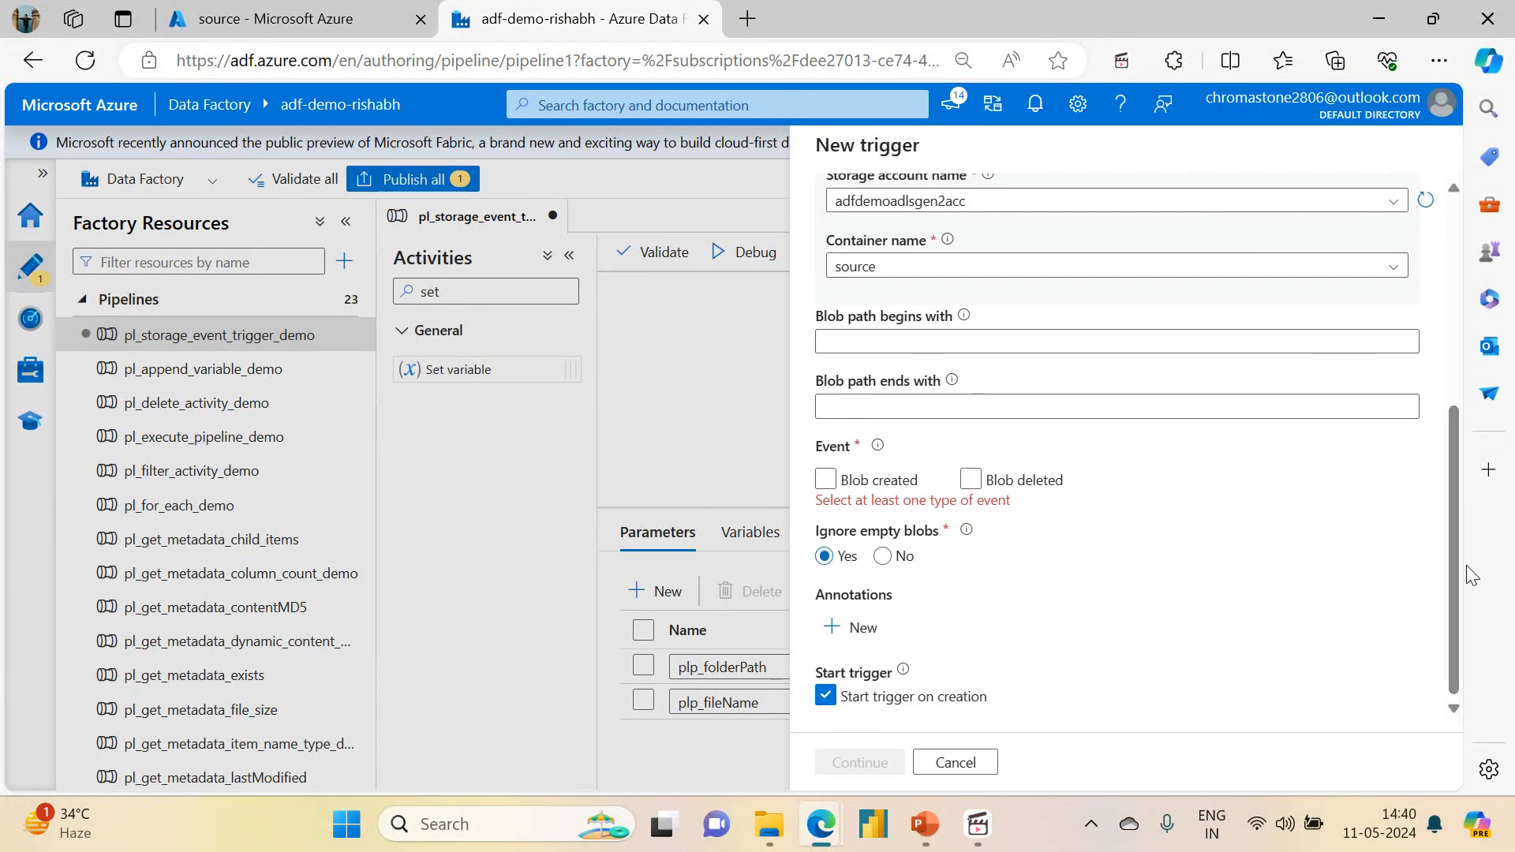
pyautogui.click(1080, 341)
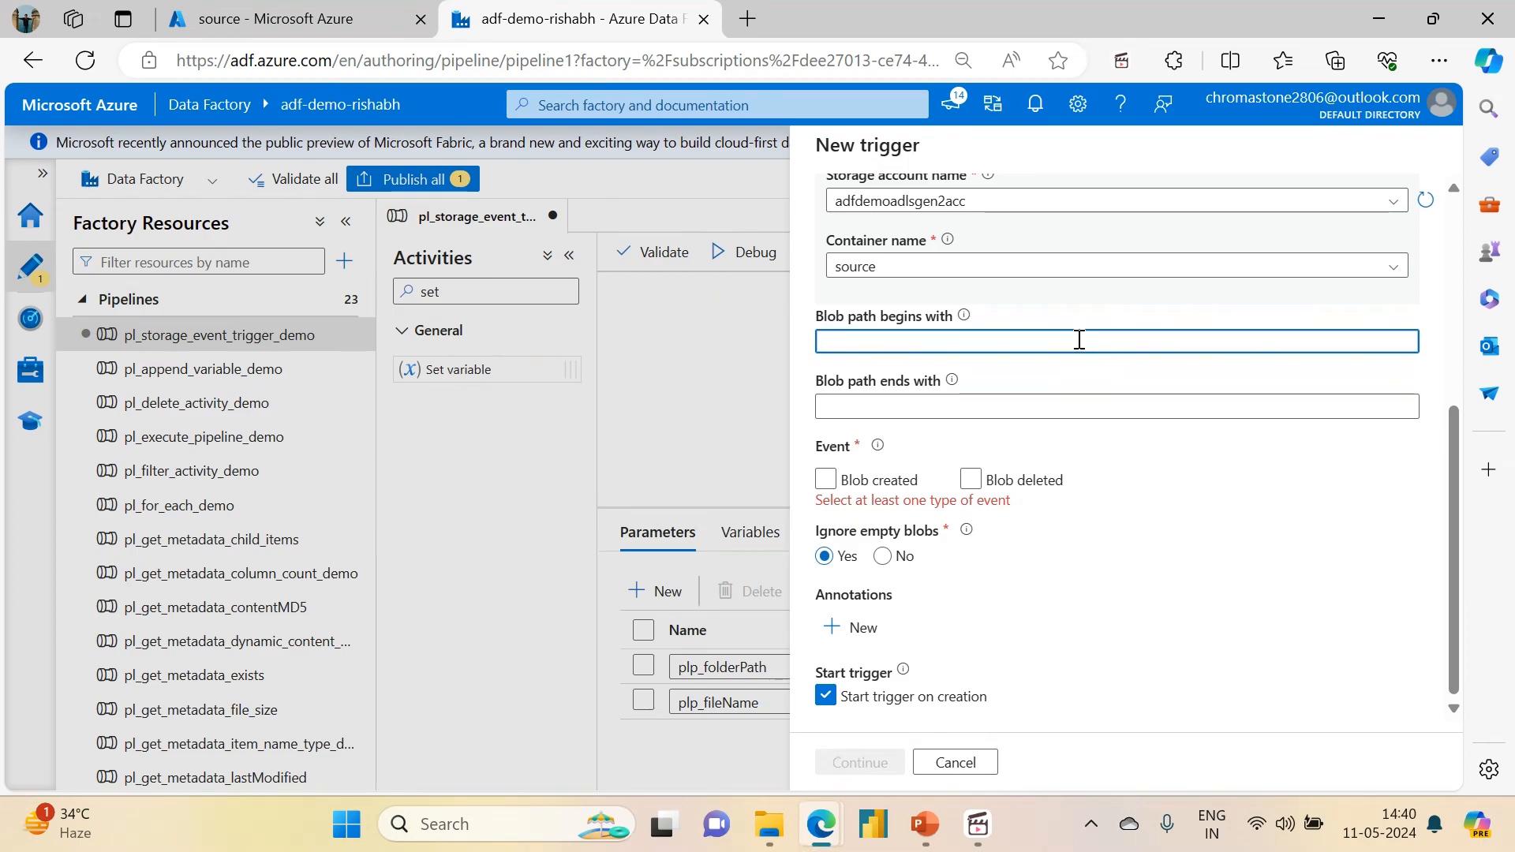
pyautogui.click(966, 320)
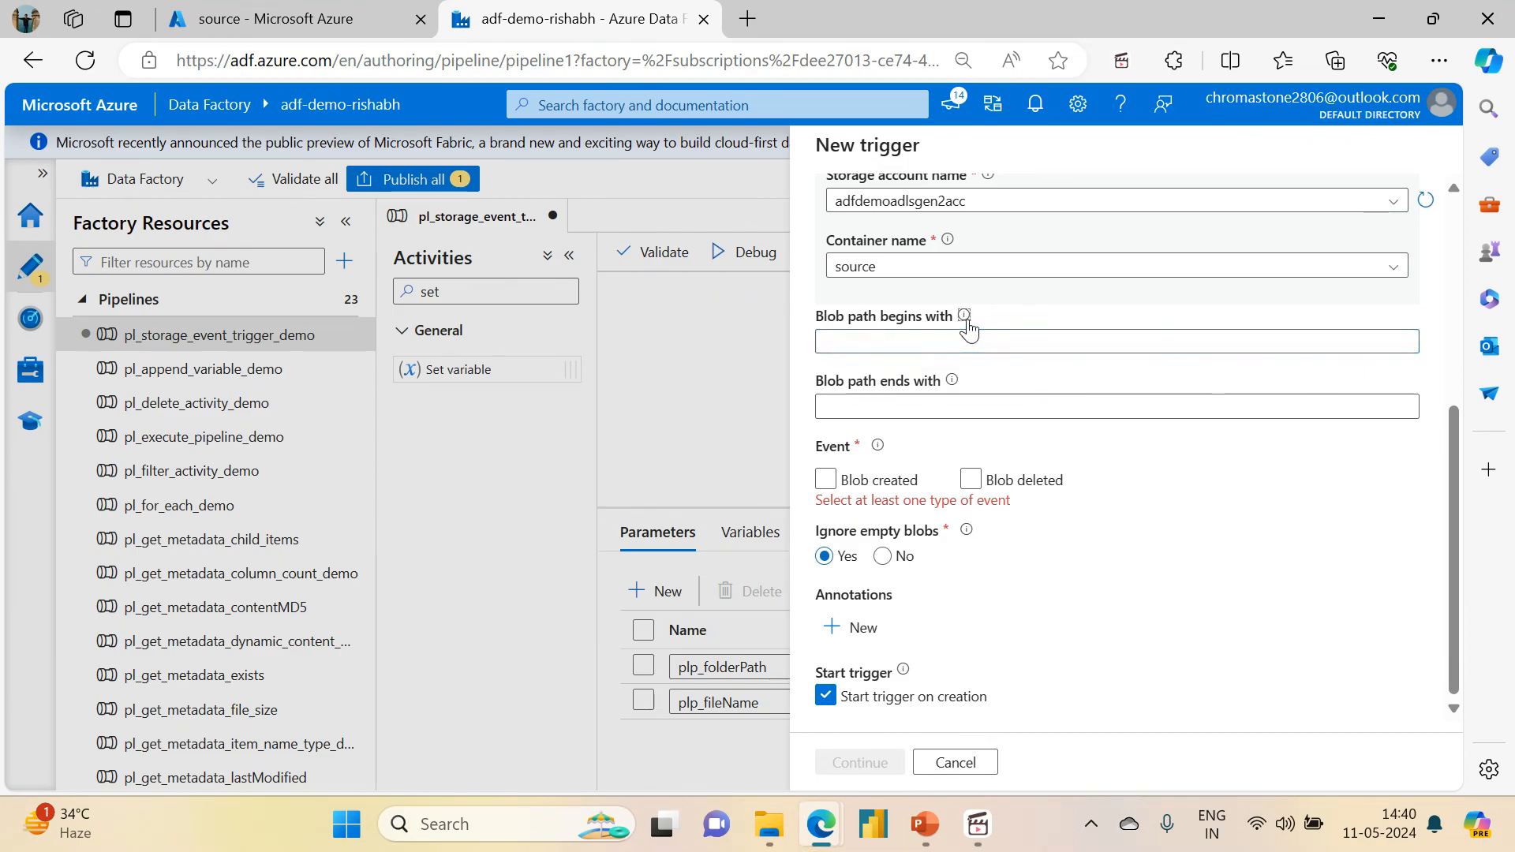
pyautogui.moveTo(965, 316)
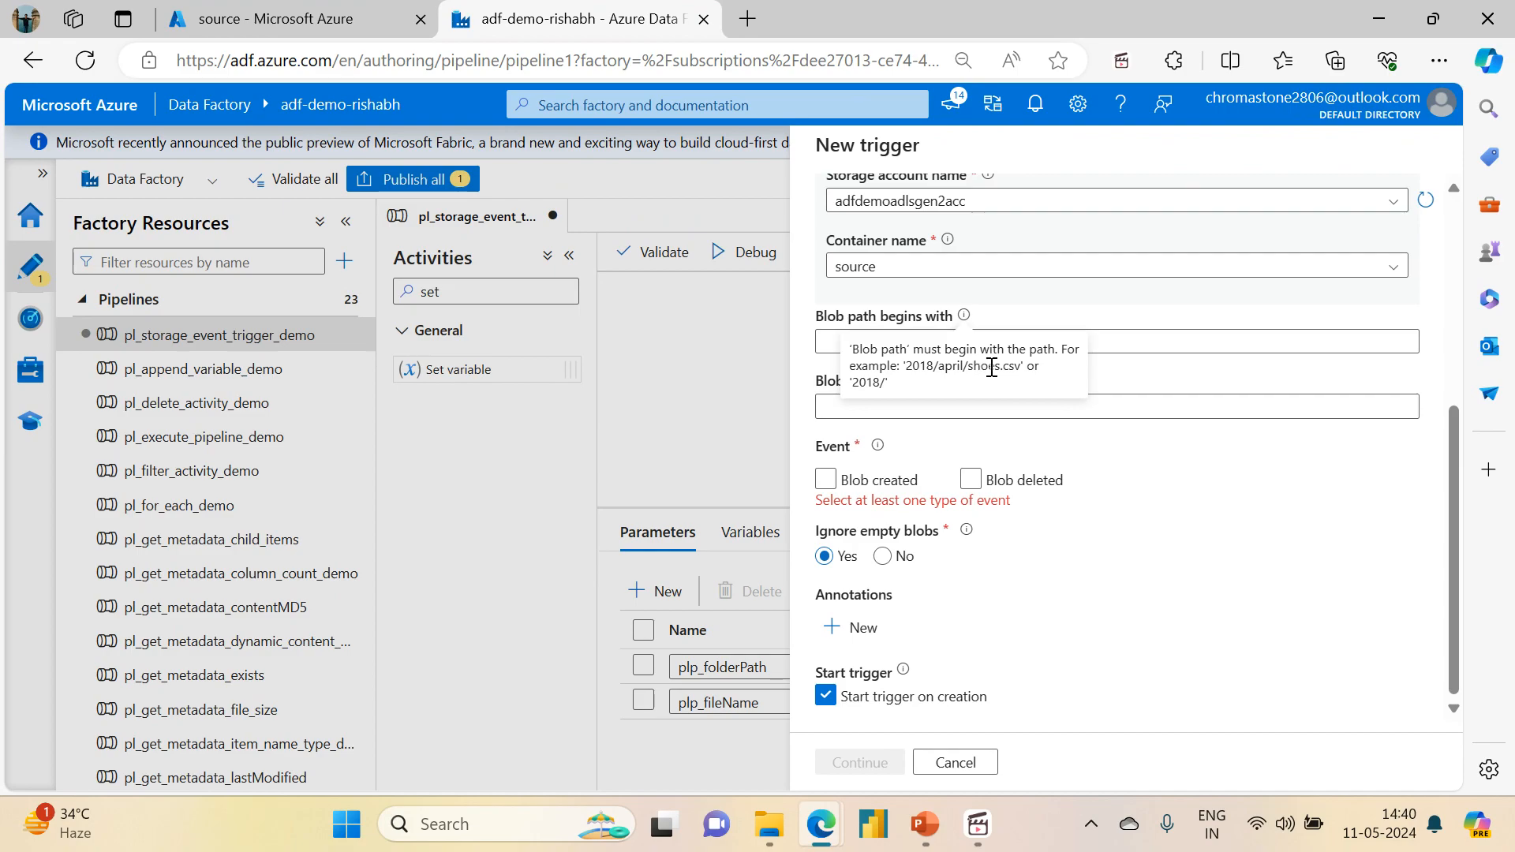
pyautogui.click(1115, 347)
pyautogui.write('/')
pyautogui.press('BackSpace')
pyautogui.write('ev')
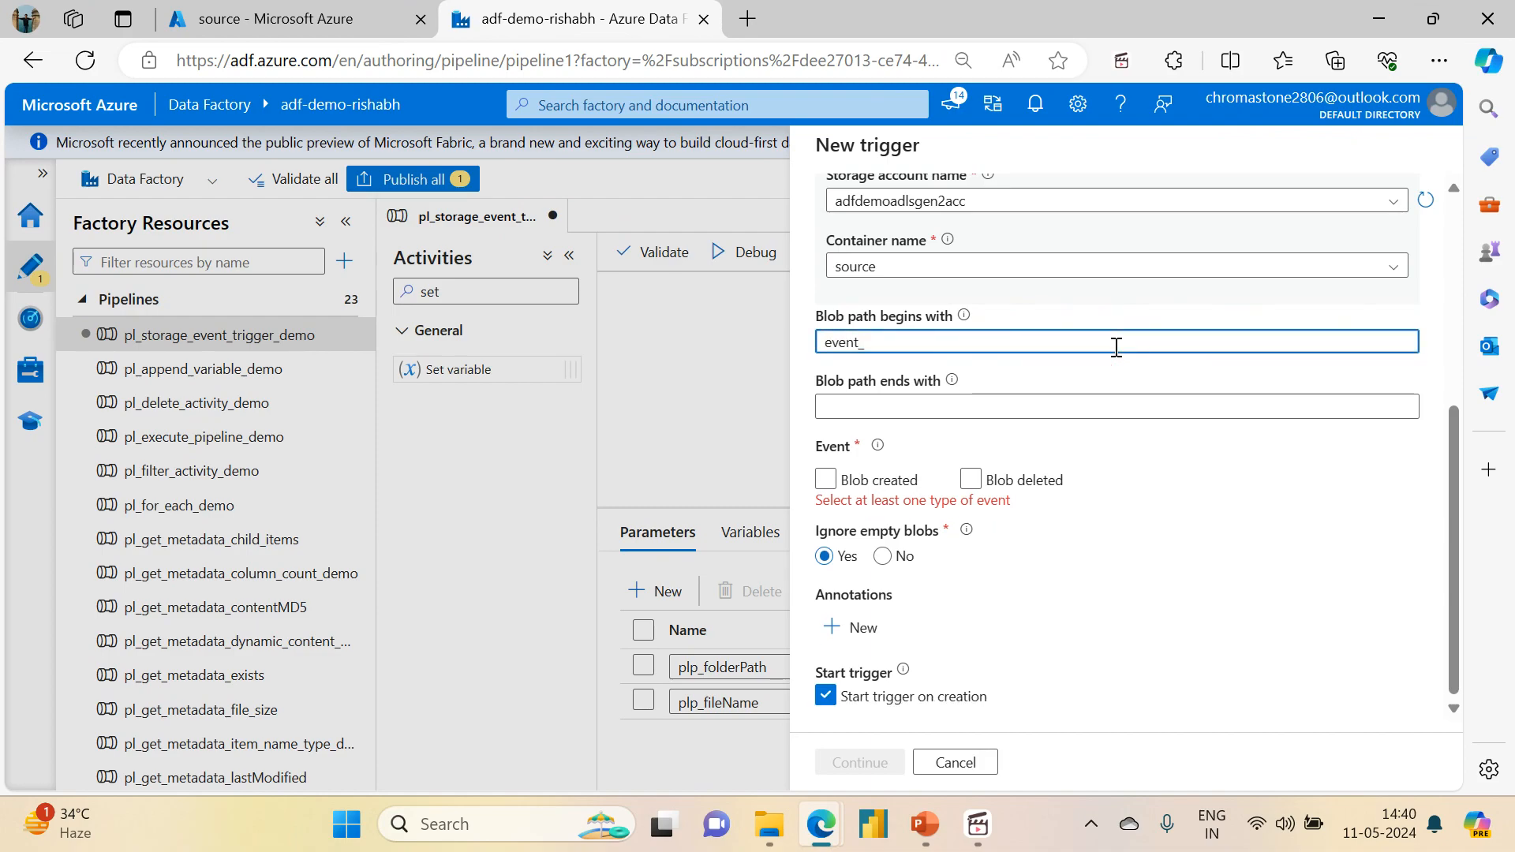
pyautogui.write('ent')
pyautogui.hotkey('ctrl', 'a')
pyautogui.write('storage_')
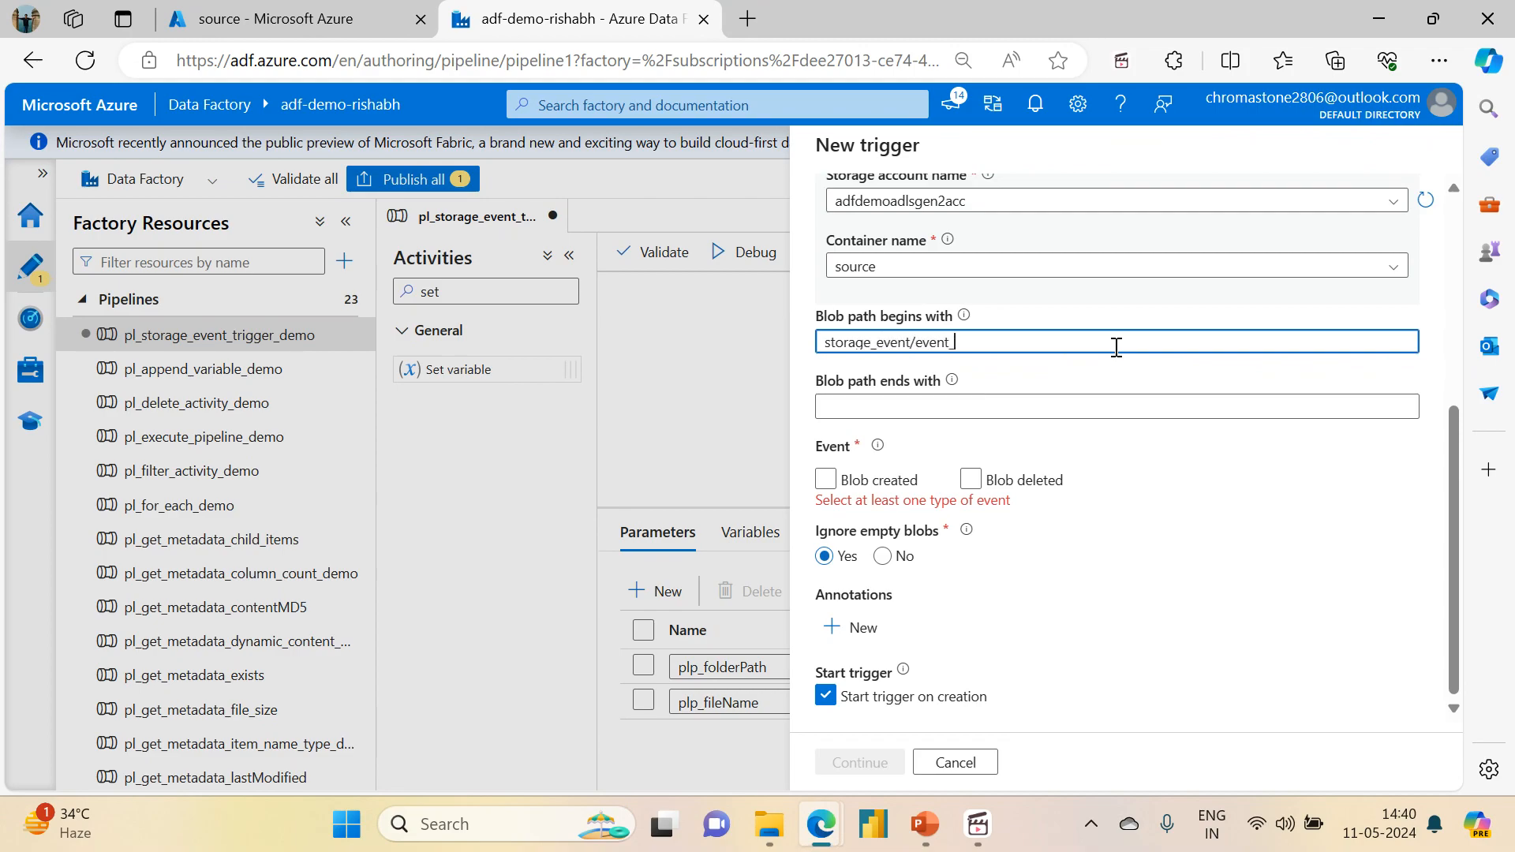
pyautogui.click(332, 19)
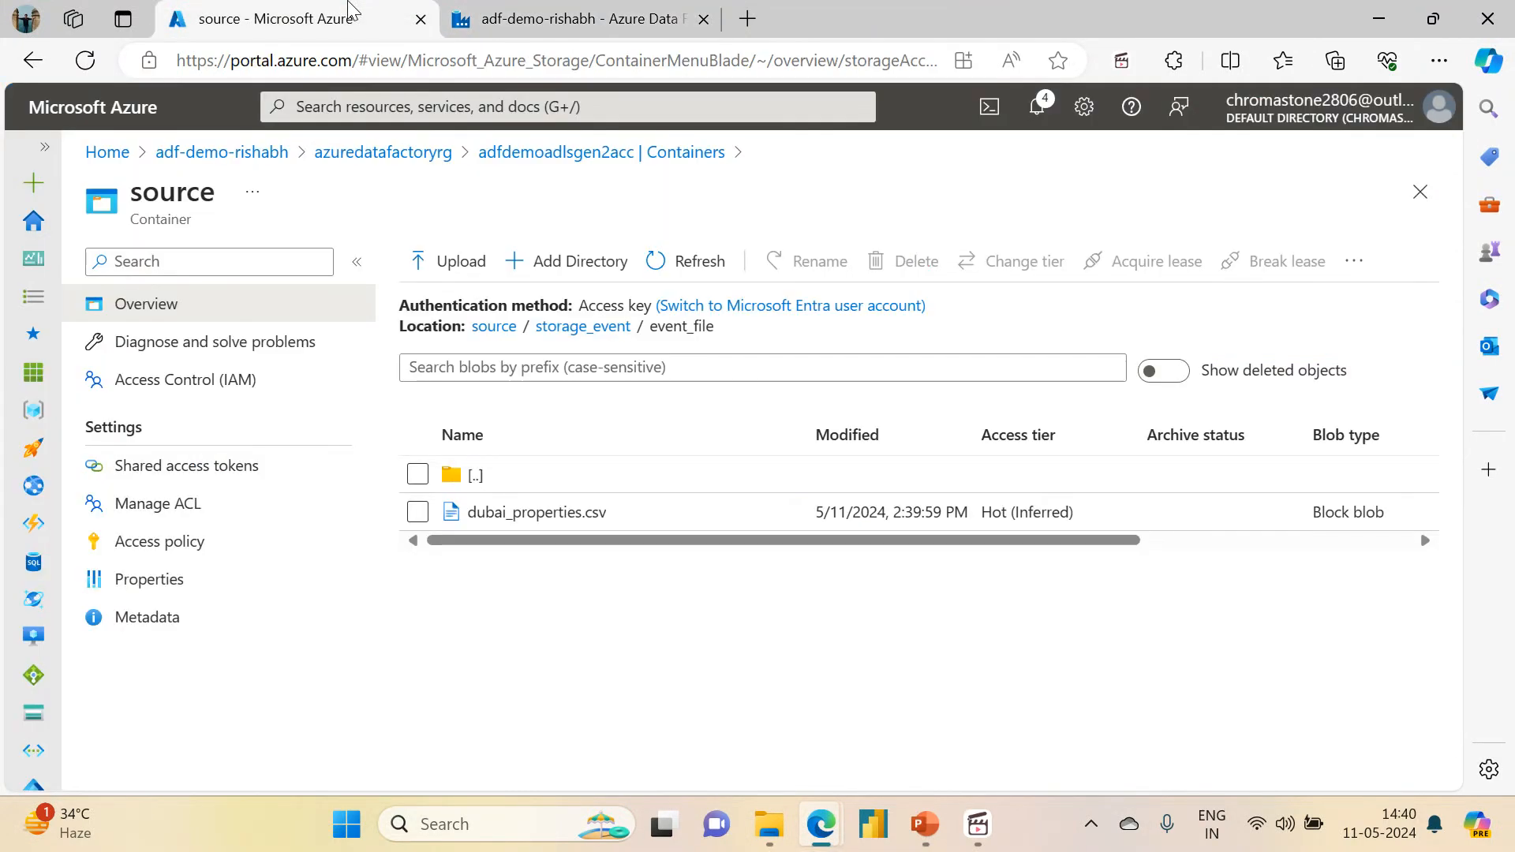
pyautogui.click(612, 14)
# Step: Set the trigger's blob path ending to .csv and consult the hint on allowed path endings
pyautogui.click(860, 404)
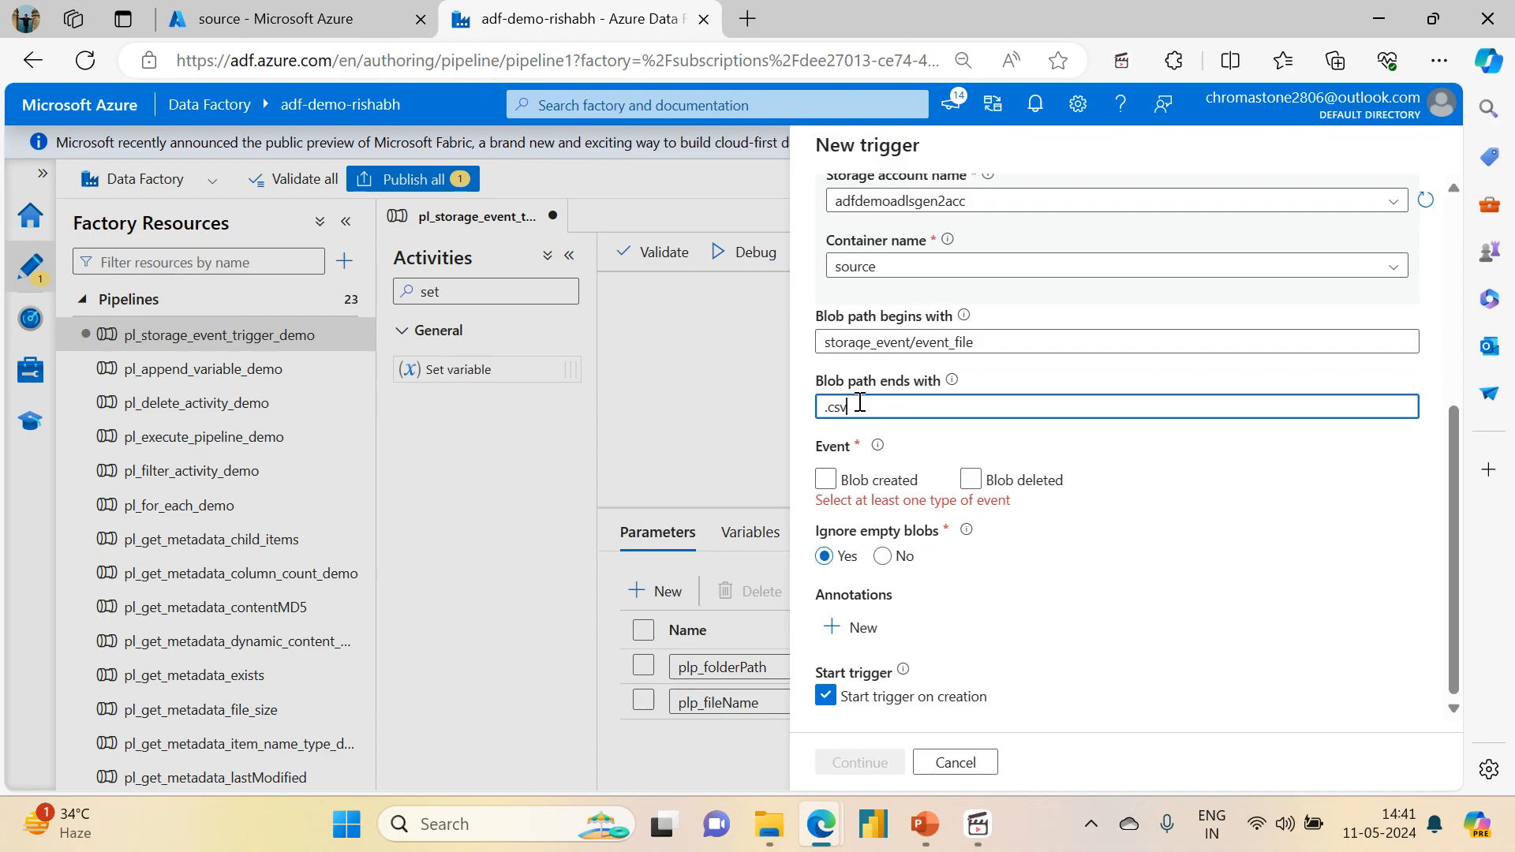
pyautogui.moveTo(952, 384)
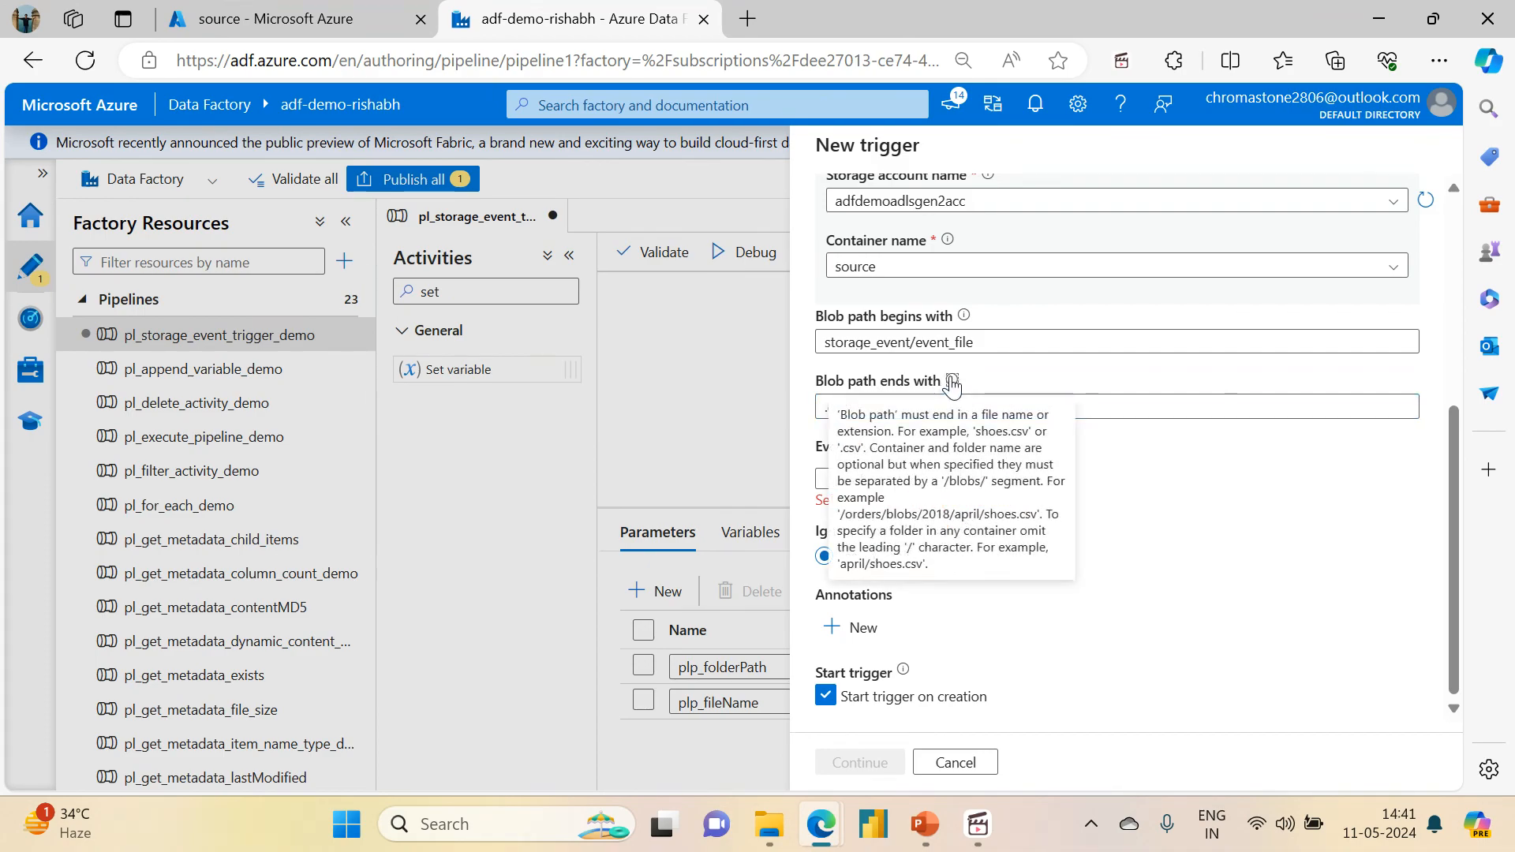
pyautogui.moveTo(845, 455); pyautogui.dragTo(868, 456)
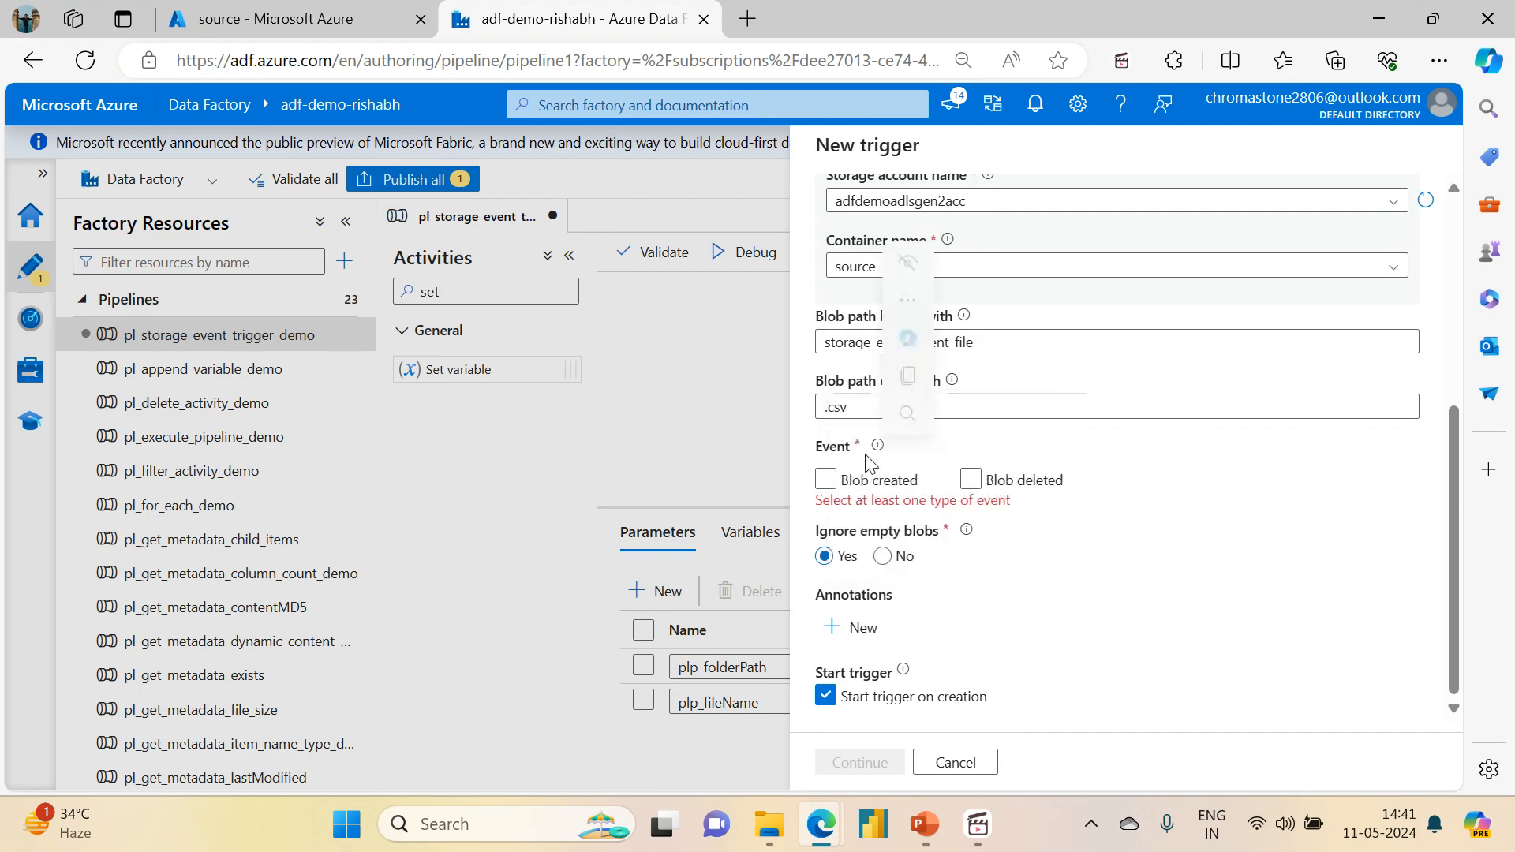
pyautogui.click(952, 376)
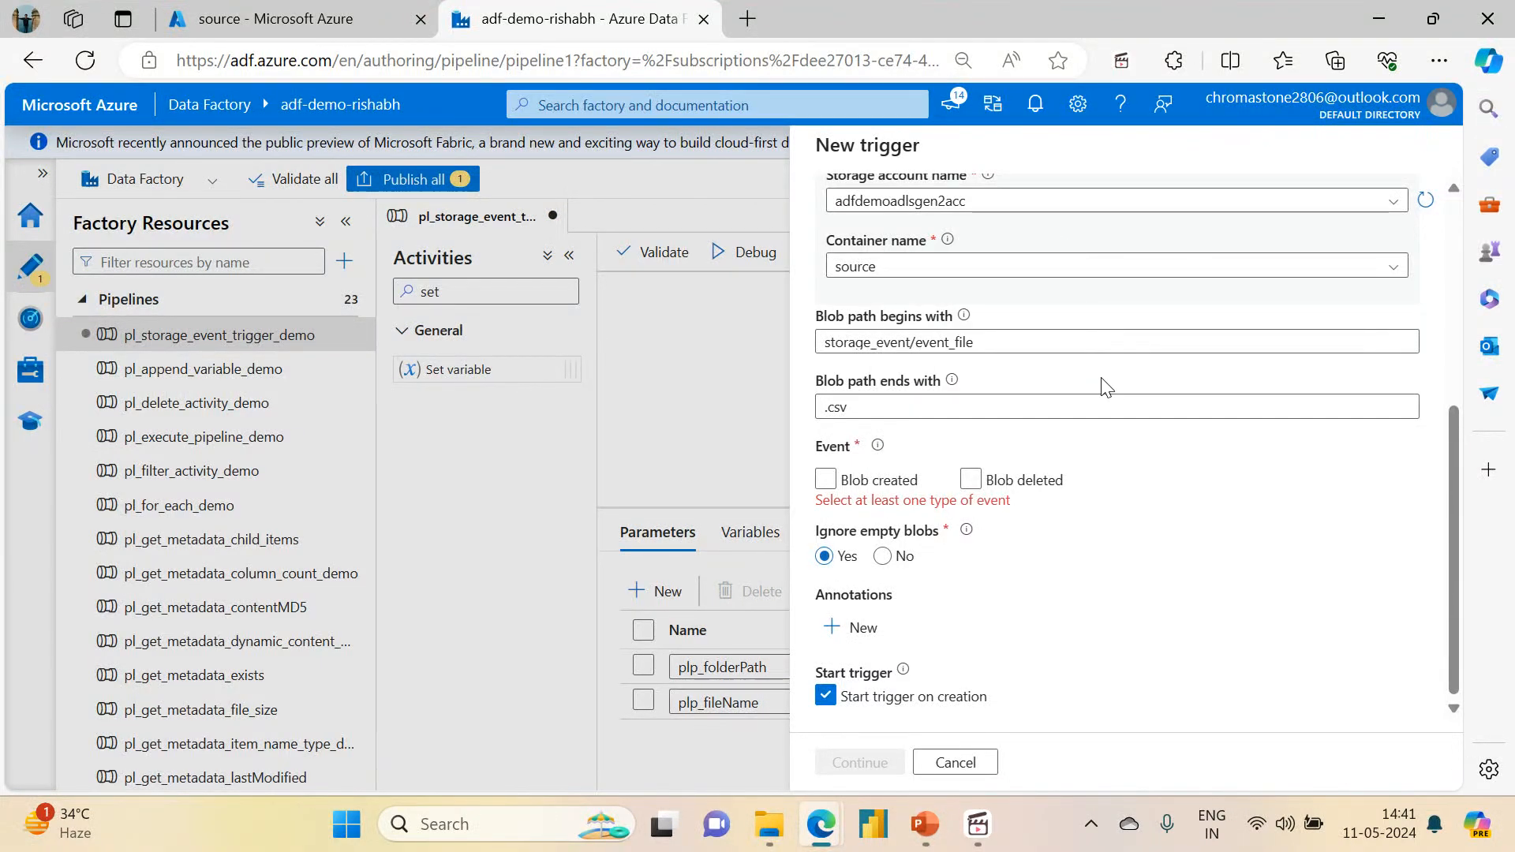
pyautogui.moveTo(953, 387)
# Step: Make the trigger fire on the Blob created event
pyautogui.click(828, 483)
pyautogui.click(830, 488)
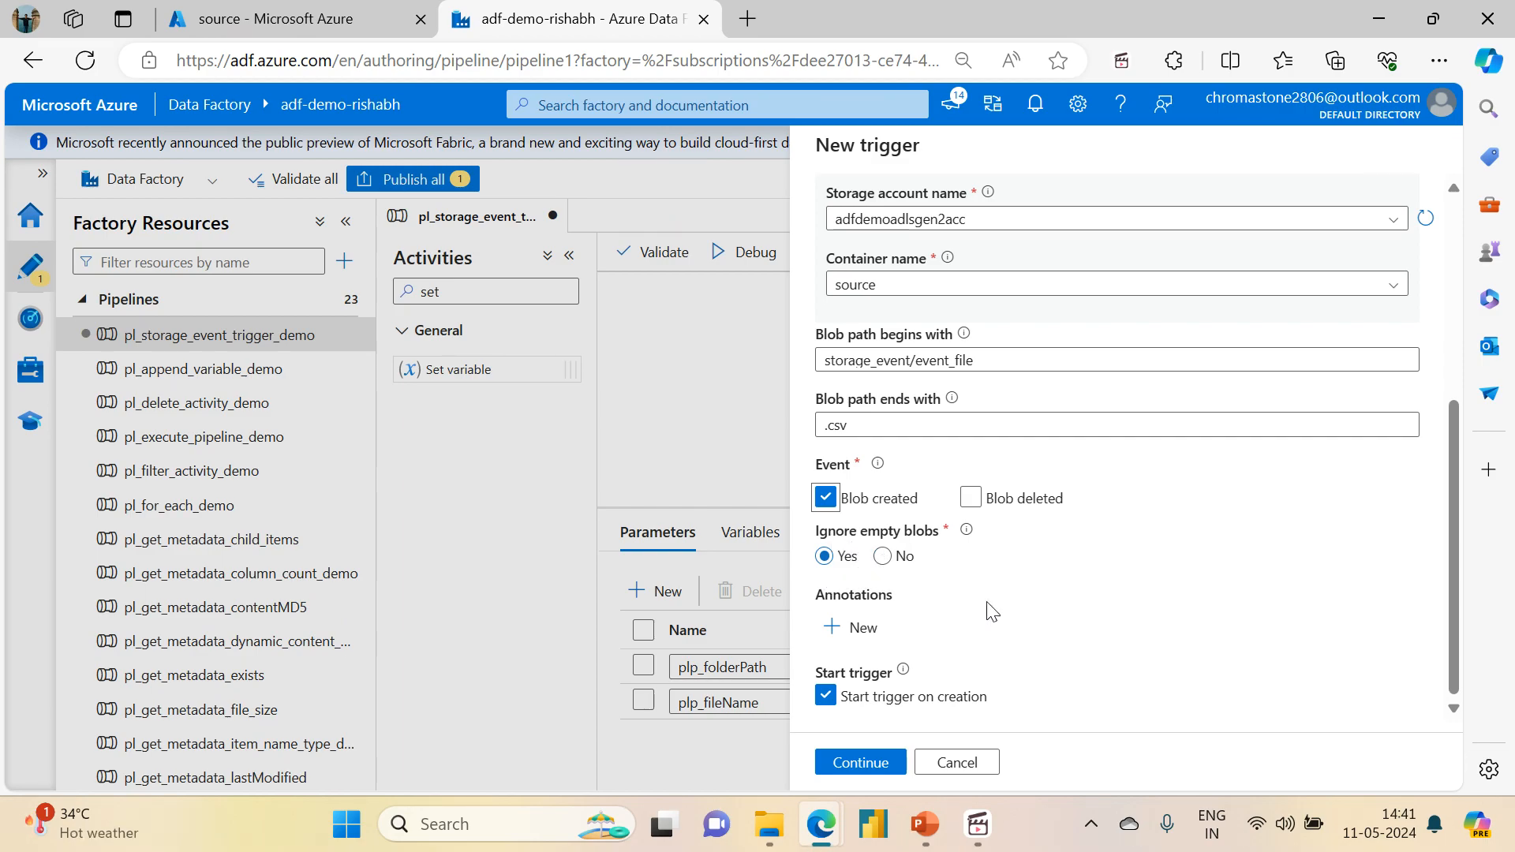
pyautogui.moveTo(1452, 616); pyautogui.dragTo(1453, 680)
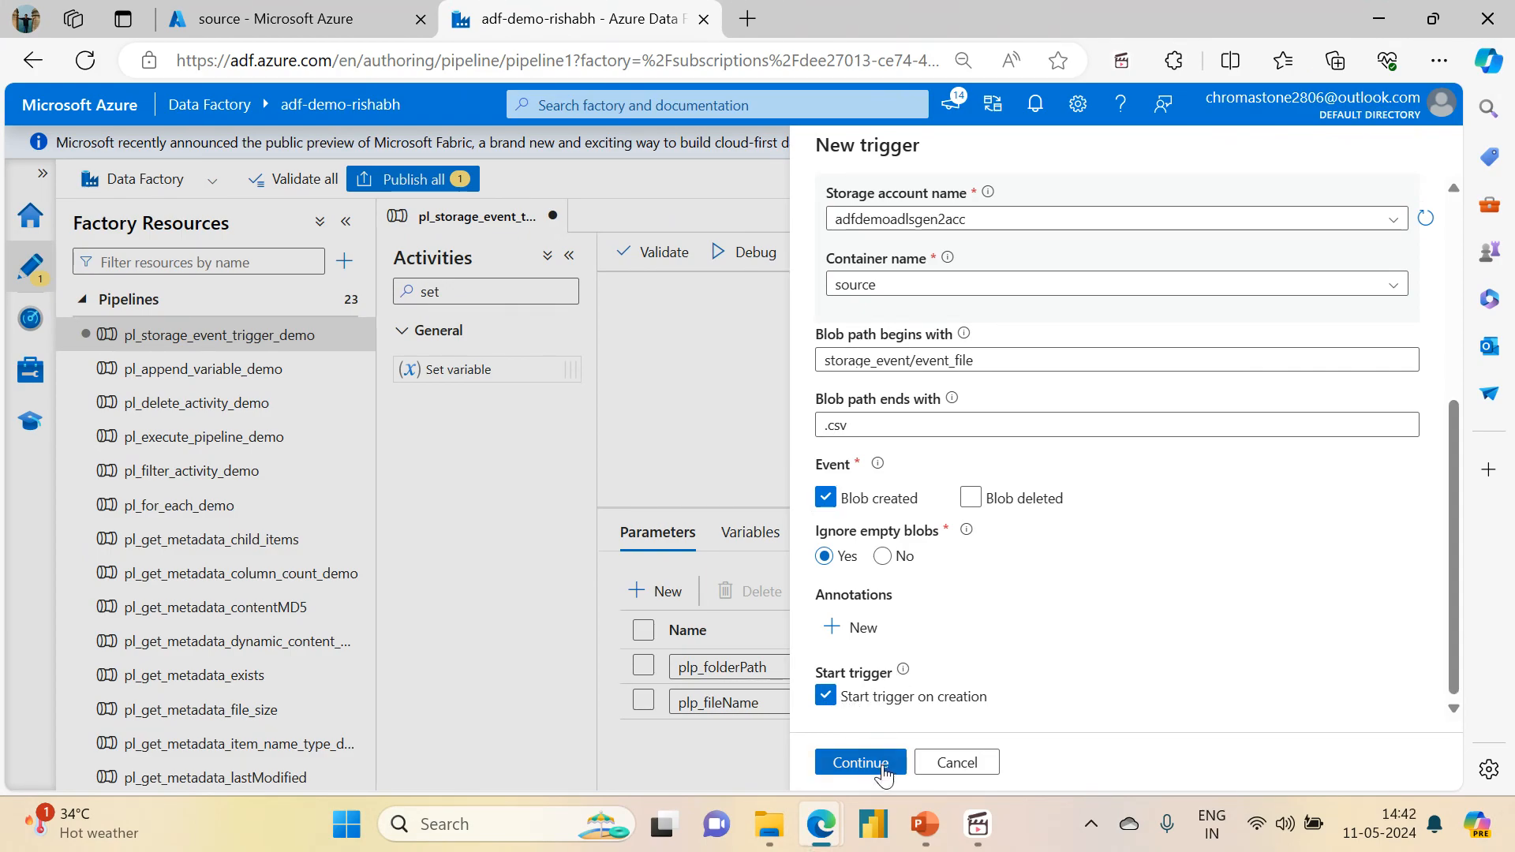
# Step: Continue to the trigger's data preview and examine the blob path matched by the event filters
pyautogui.click(860, 763)
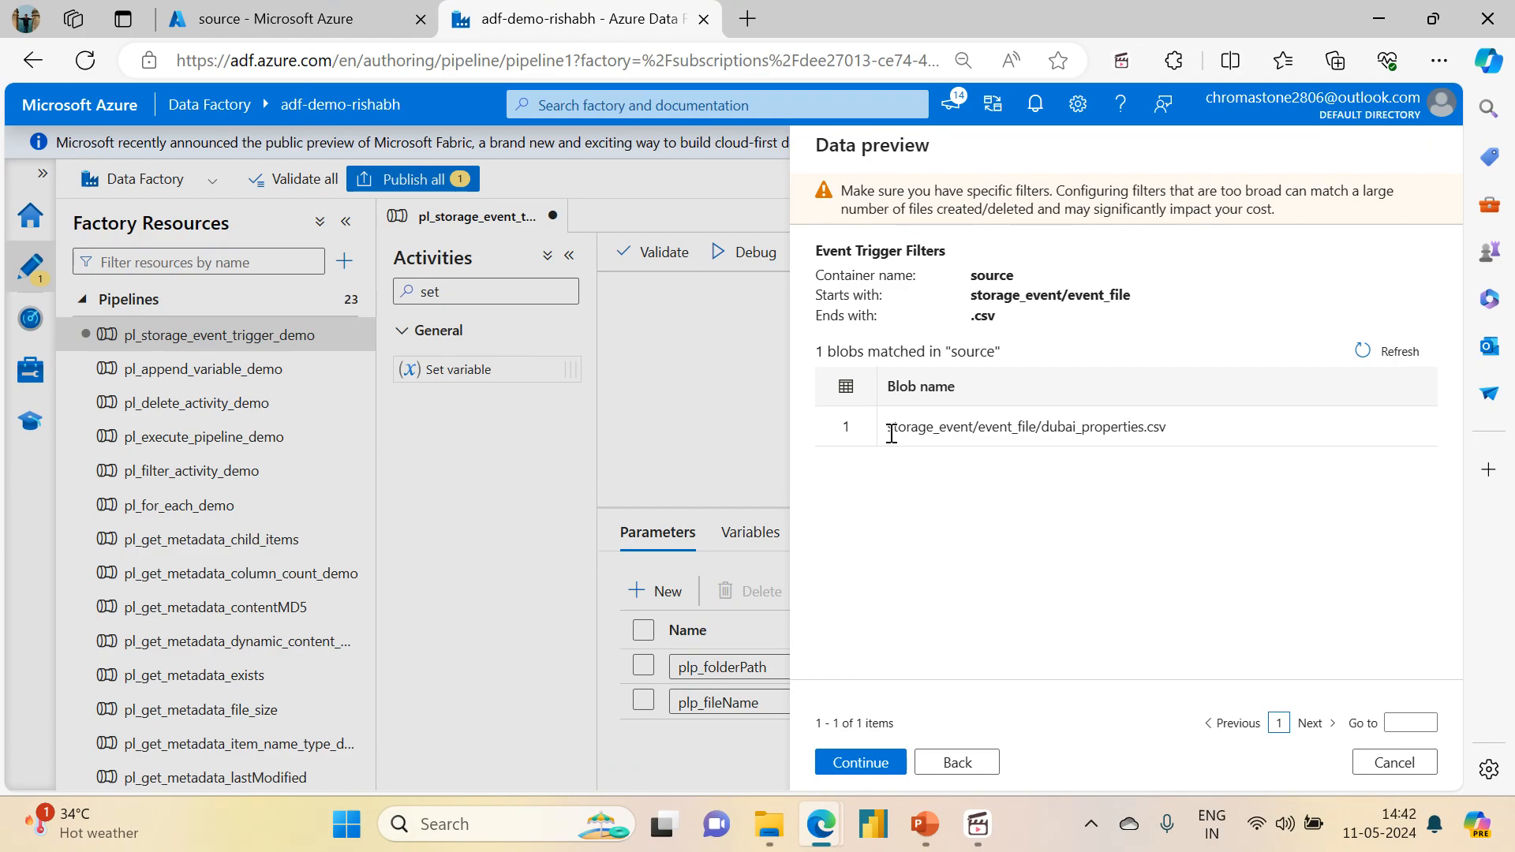
pyautogui.moveTo(892, 432); pyautogui.dragTo(1177, 419)
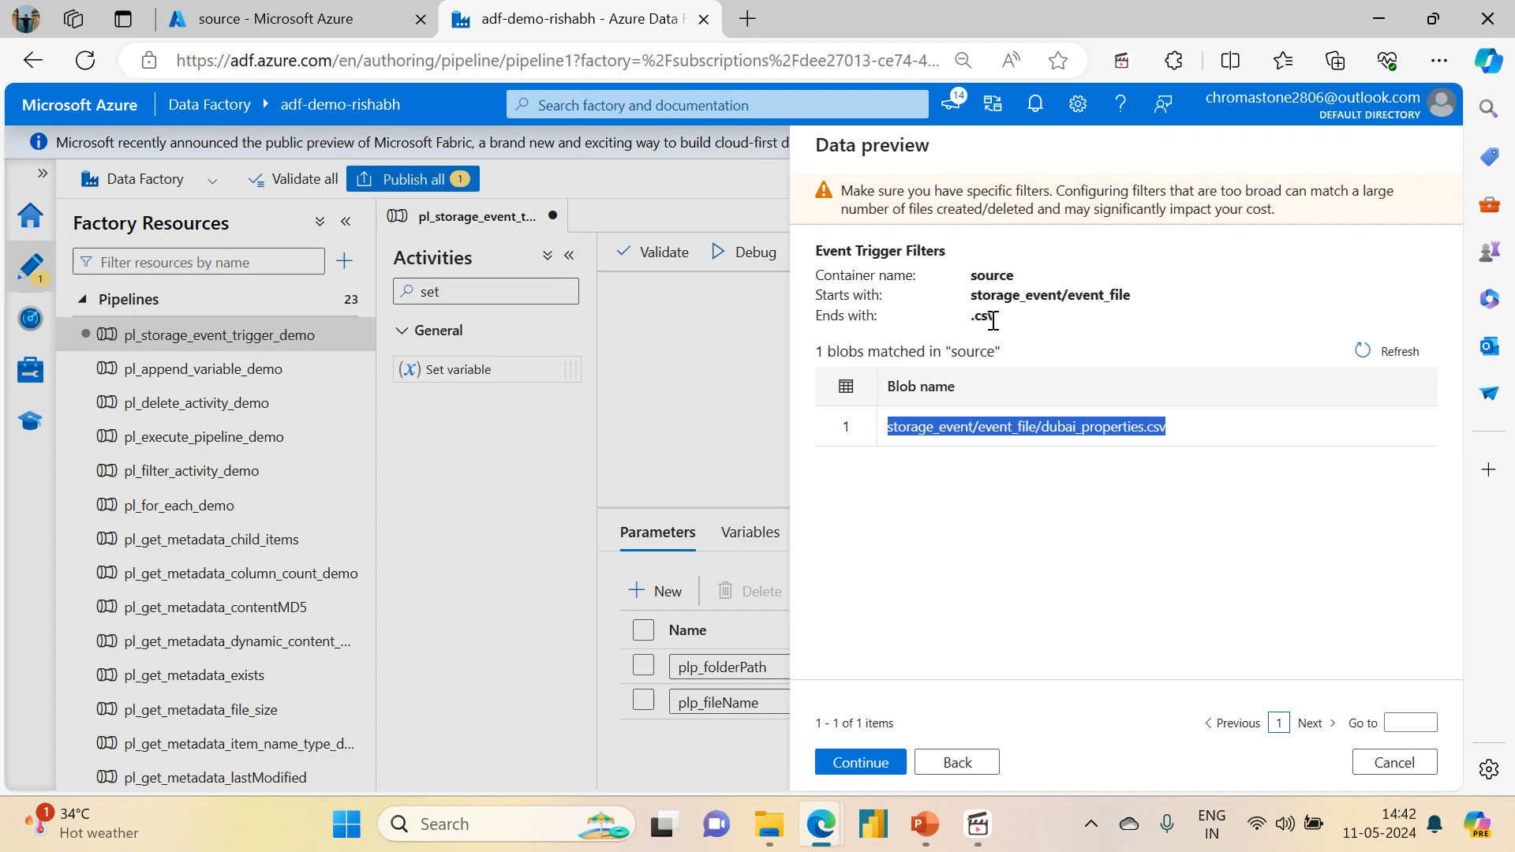
pyautogui.click(1197, 442)
pyautogui.moveTo(1197, 442); pyautogui.dragTo(892, 430)
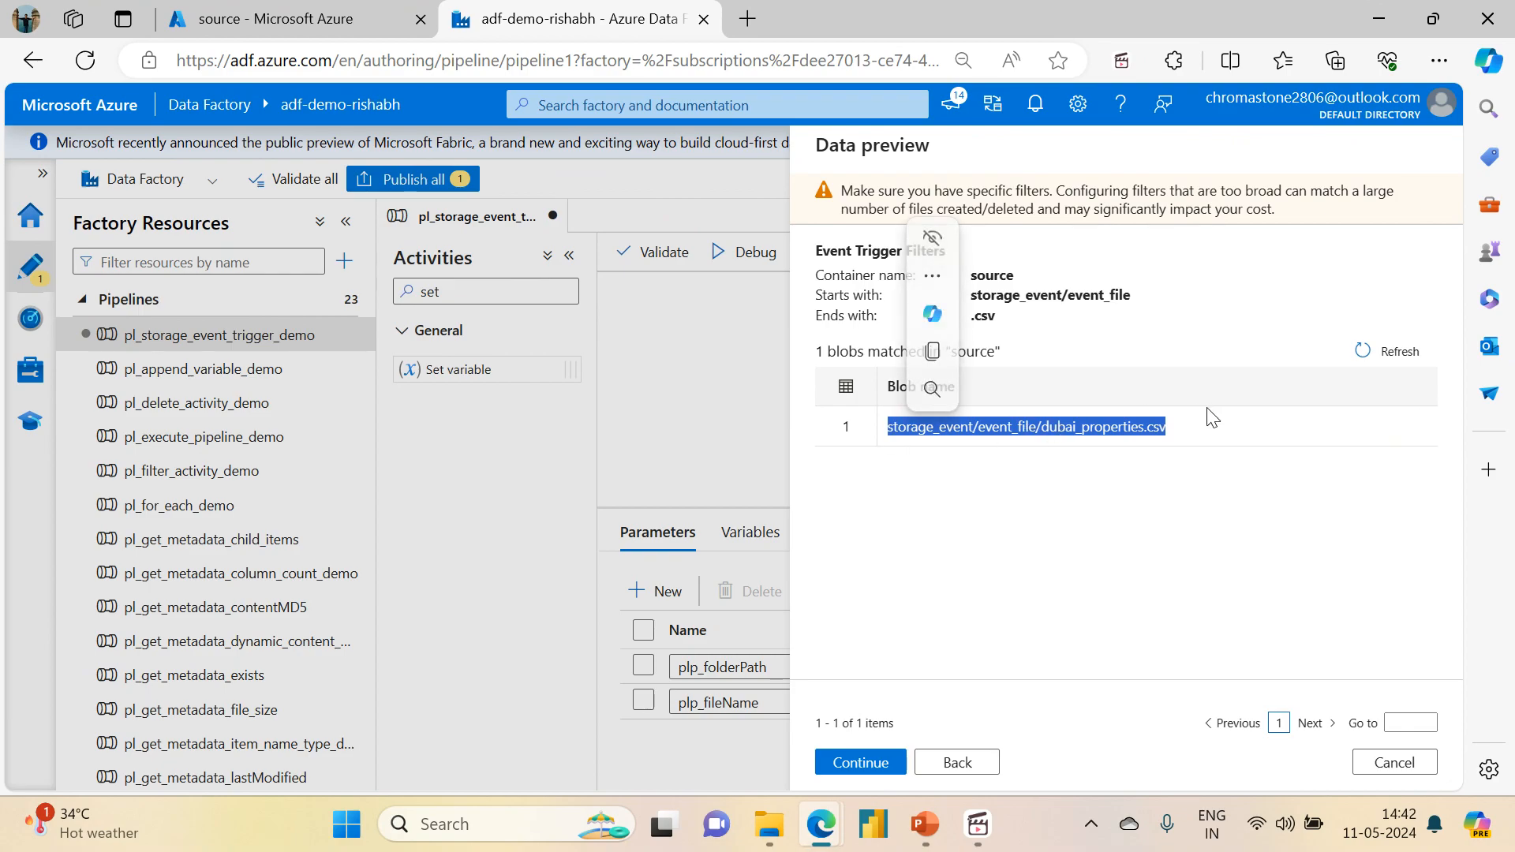
# Step: Compare the matched blob path with the trigger's event filters and continue to the trigger run parameters
pyautogui.click(1203, 430)
pyautogui.moveTo(1202, 430); pyautogui.dragTo(859, 422)
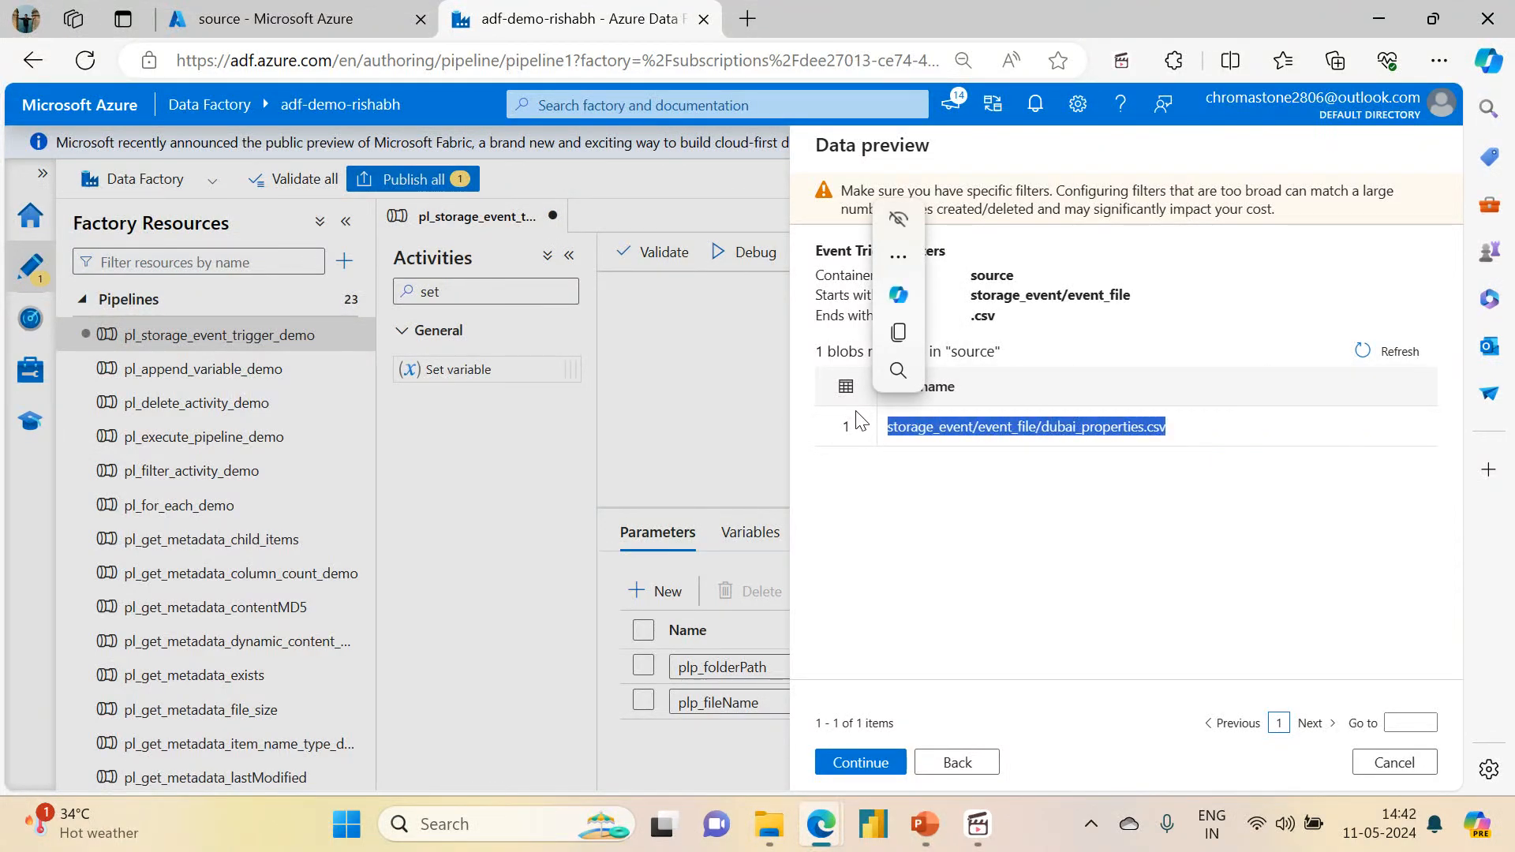
pyautogui.click(1012, 328)
pyautogui.moveTo(1006, 317); pyautogui.dragTo(970, 278)
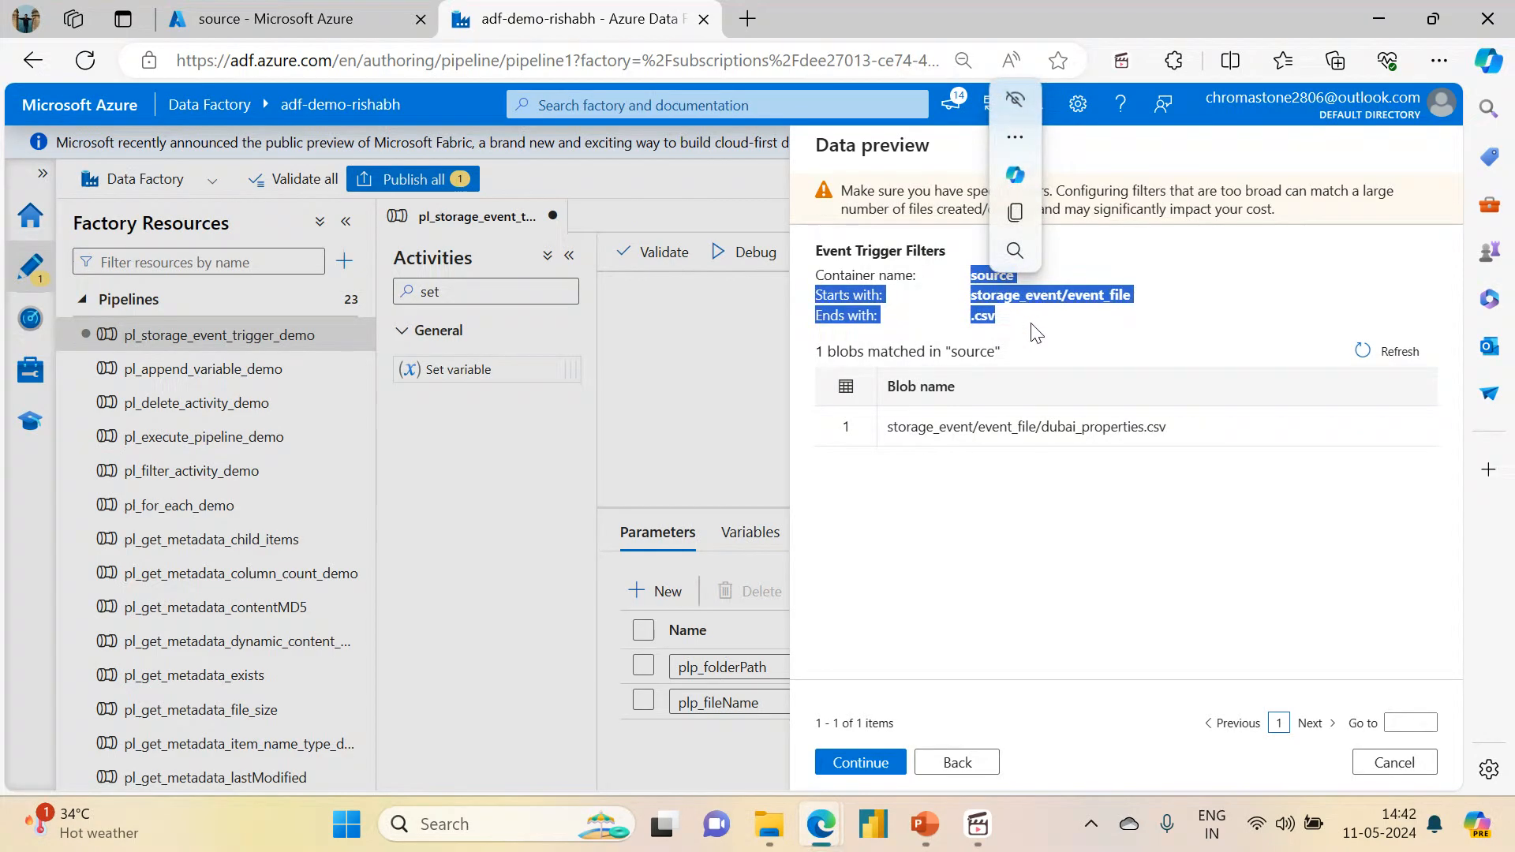
pyautogui.moveTo(1190, 428); pyautogui.dragTo(889, 423)
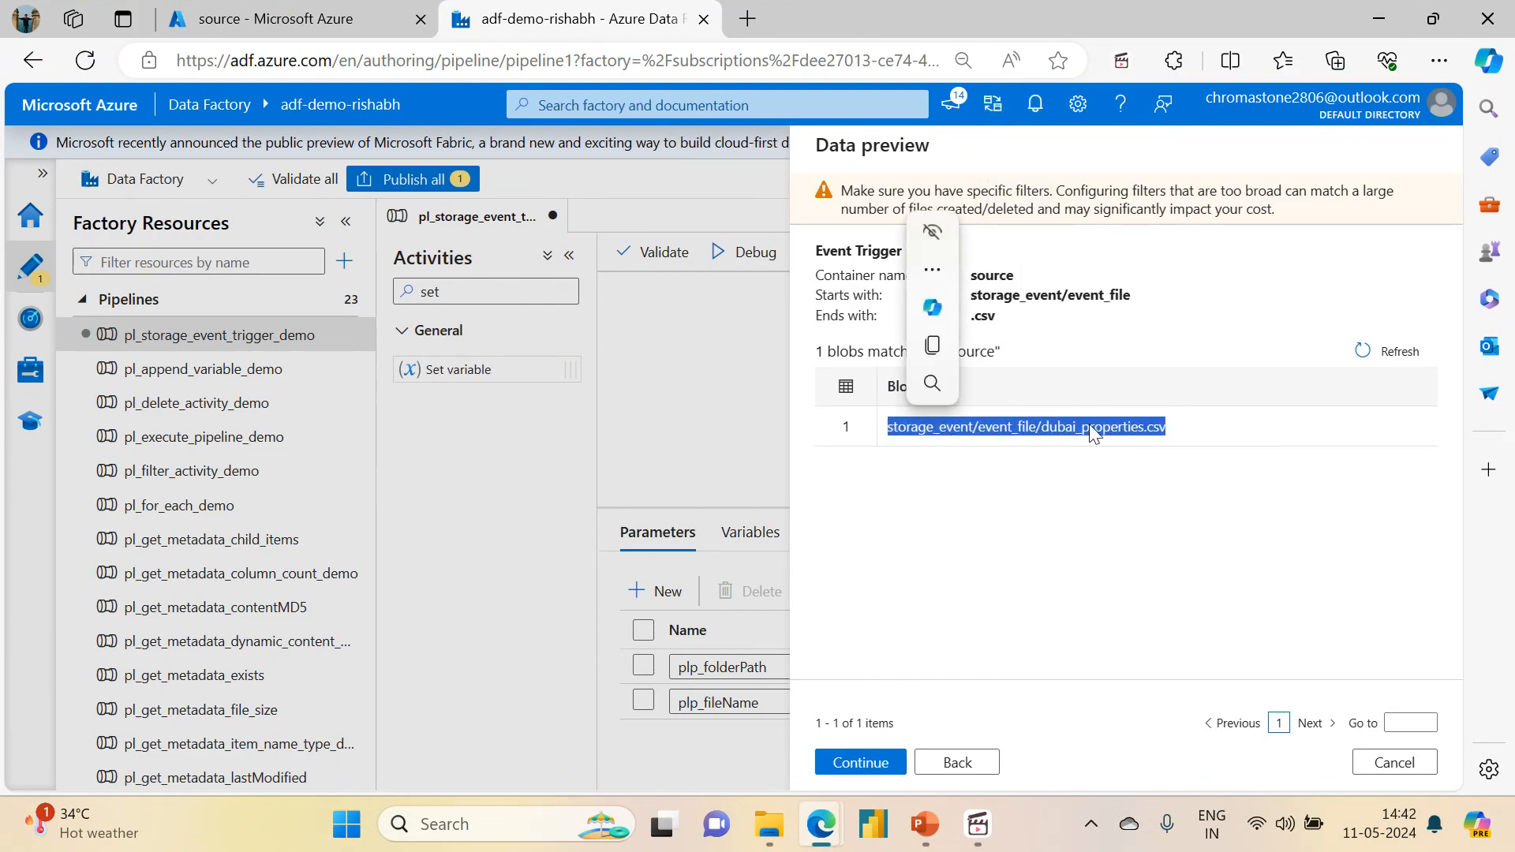
pyautogui.click(1190, 571)
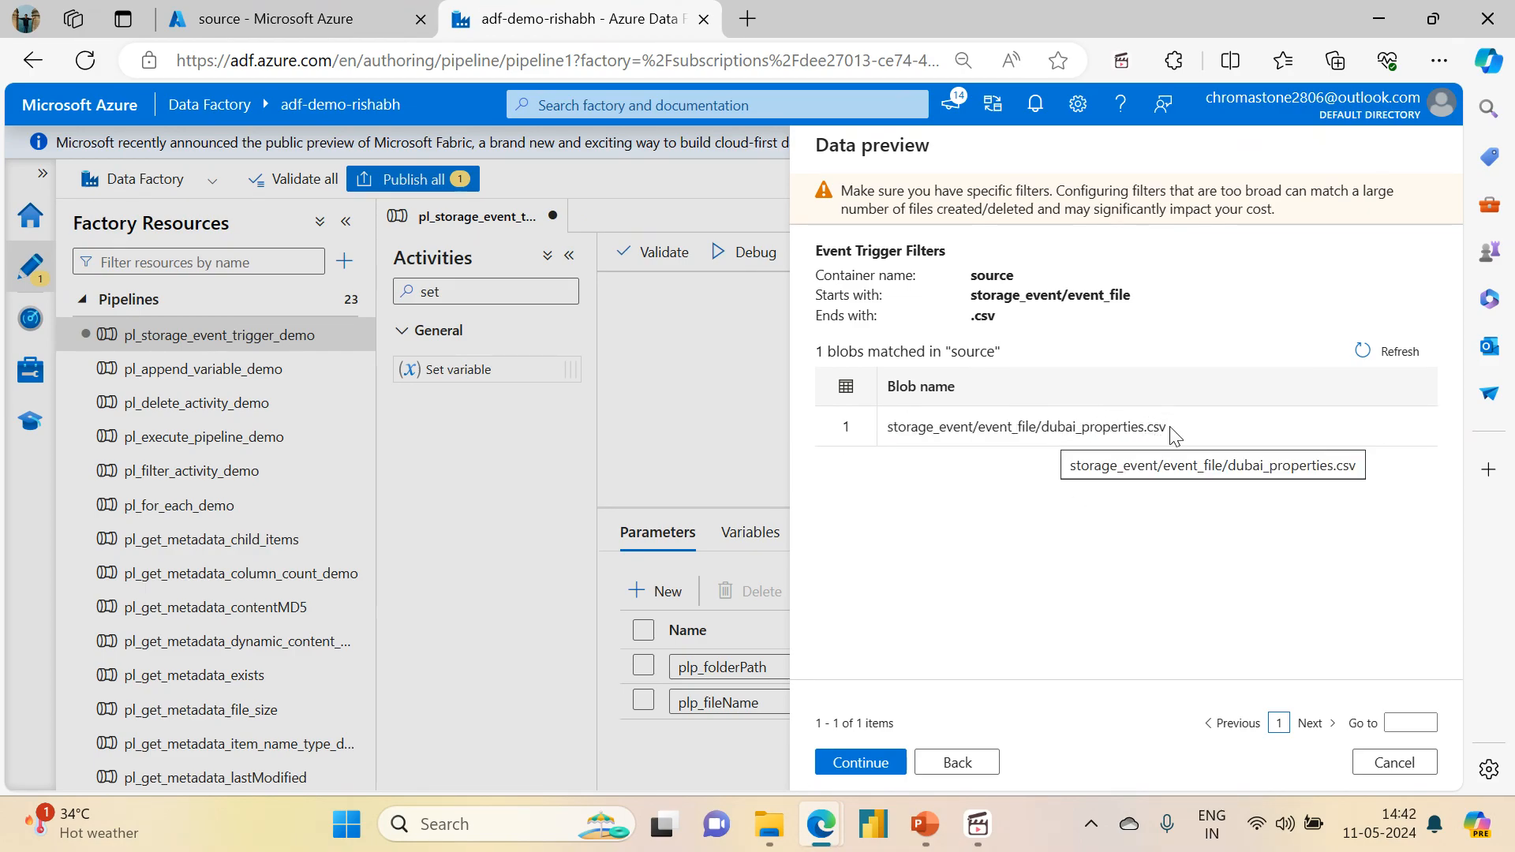
pyautogui.click(868, 760)
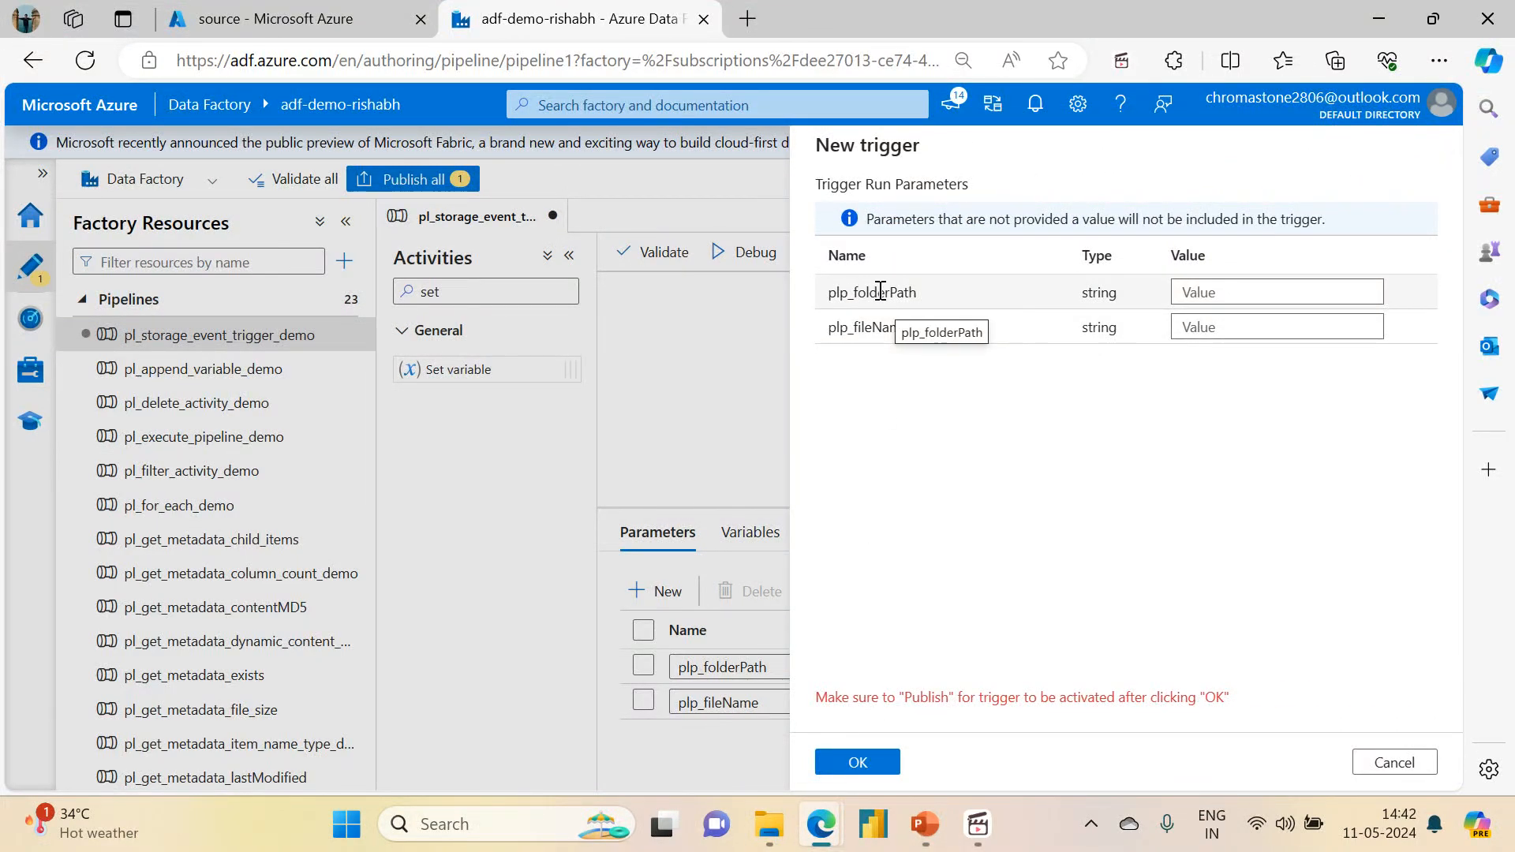
pyautogui.click(1205, 288)
pyautogui.write('@triggerbody().folderPAth')
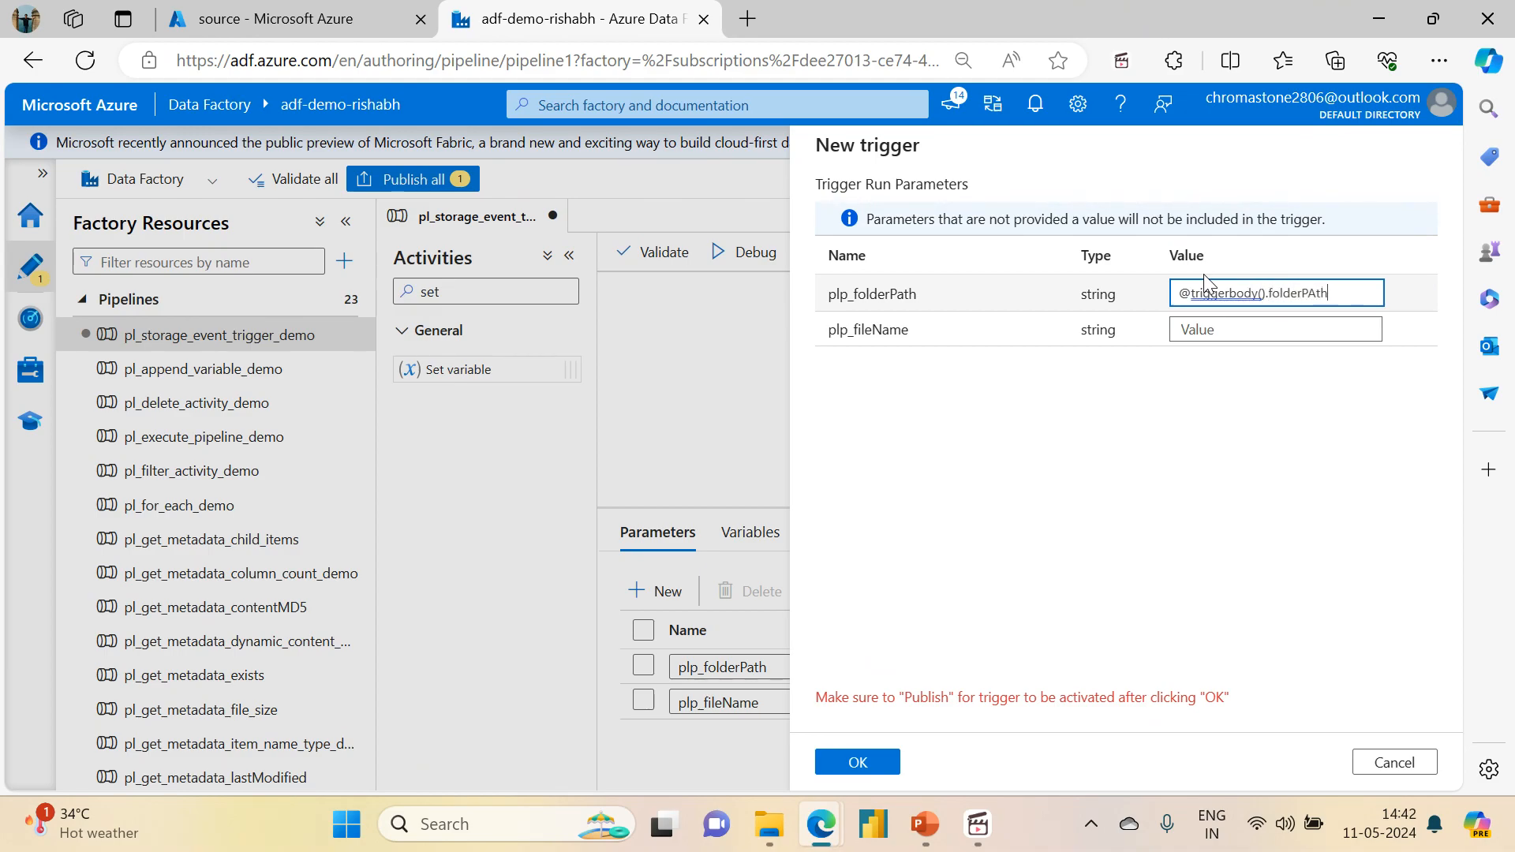
pyautogui.press('BackSpace')
pyautogui.write('ath')
pyautogui.click(1278, 329)
pyautogui.write('@trig')
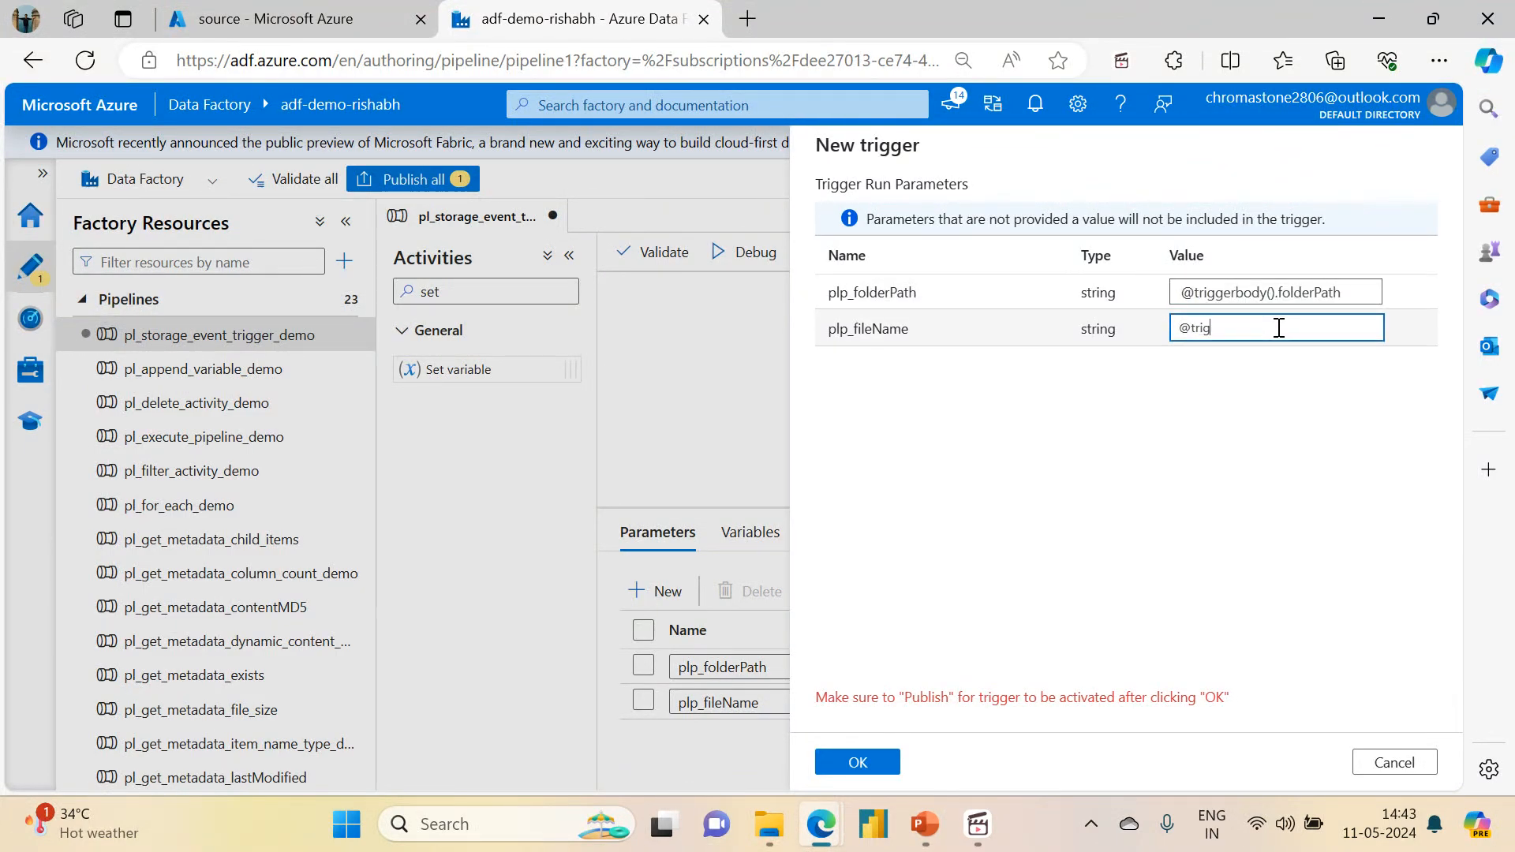
pyautogui.write('gerbody().fileName')
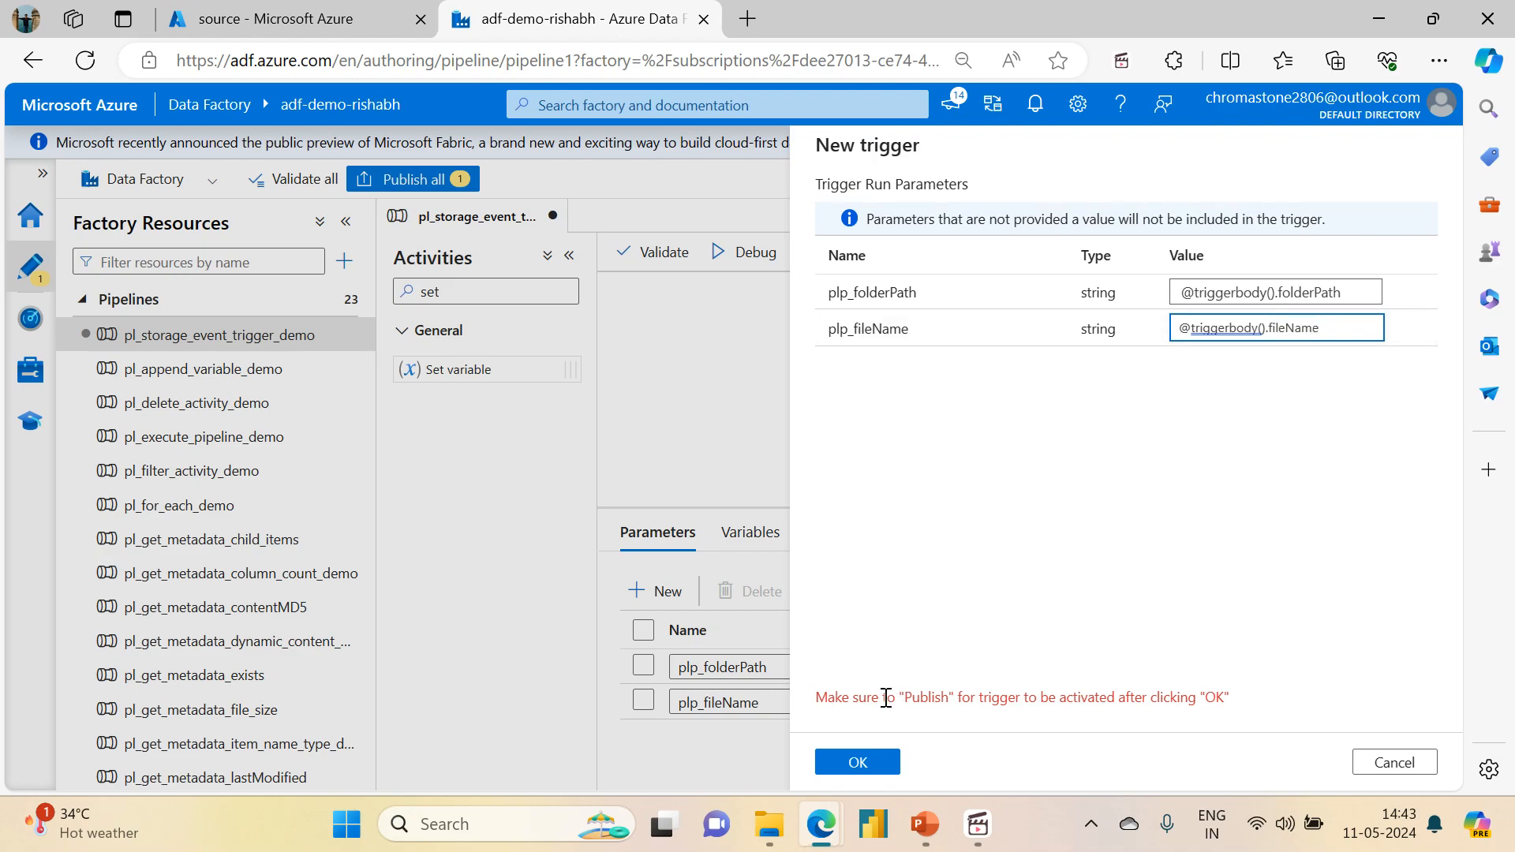
# Step: Confirm the new trigger and publish all pending factory changes
pyautogui.click(864, 776)
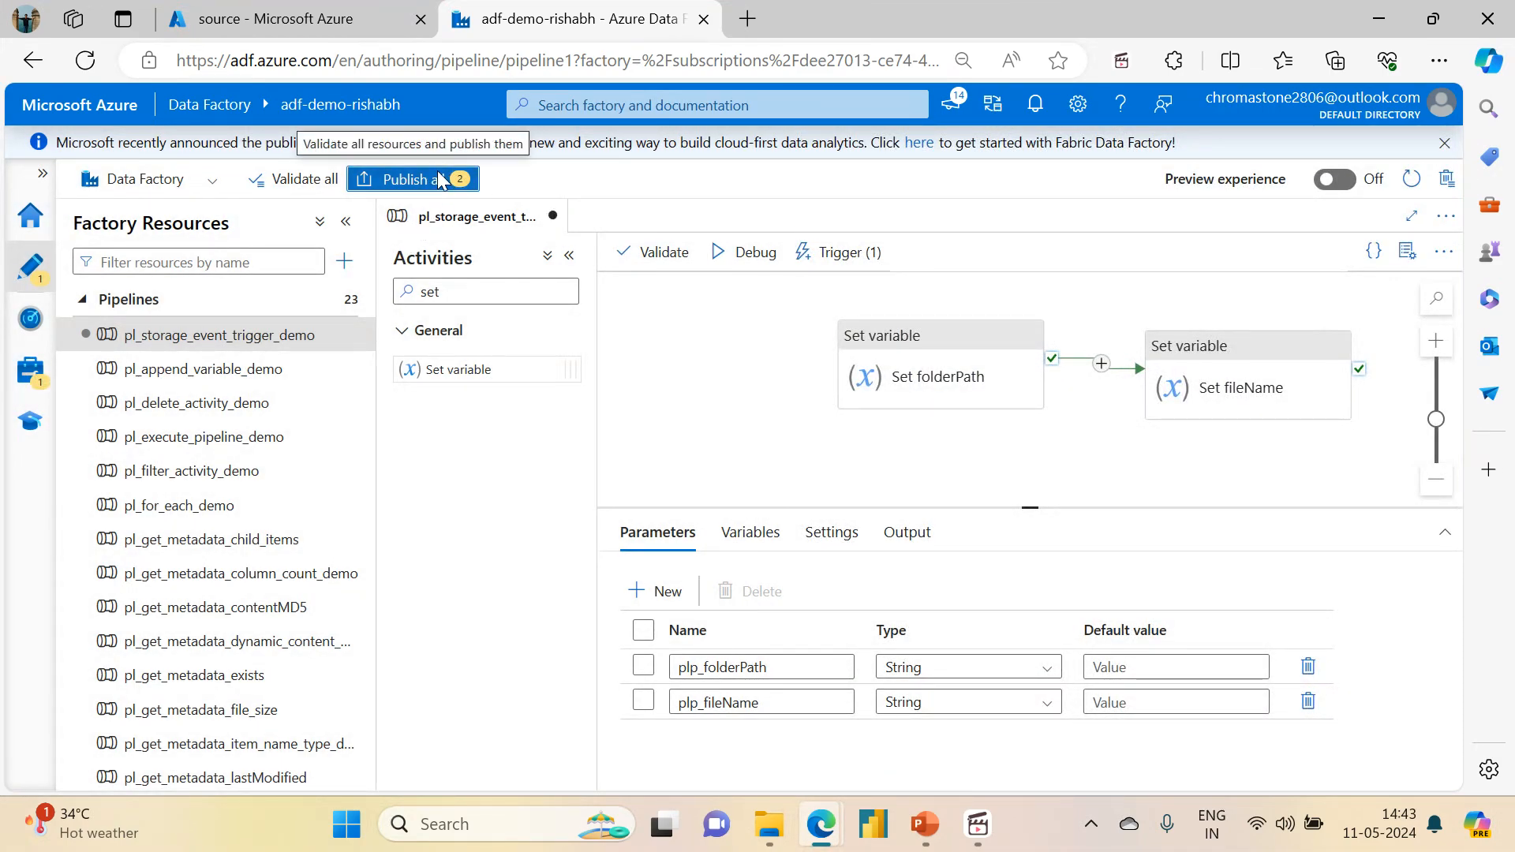
pyautogui.click(438, 174)
pyautogui.click(859, 761)
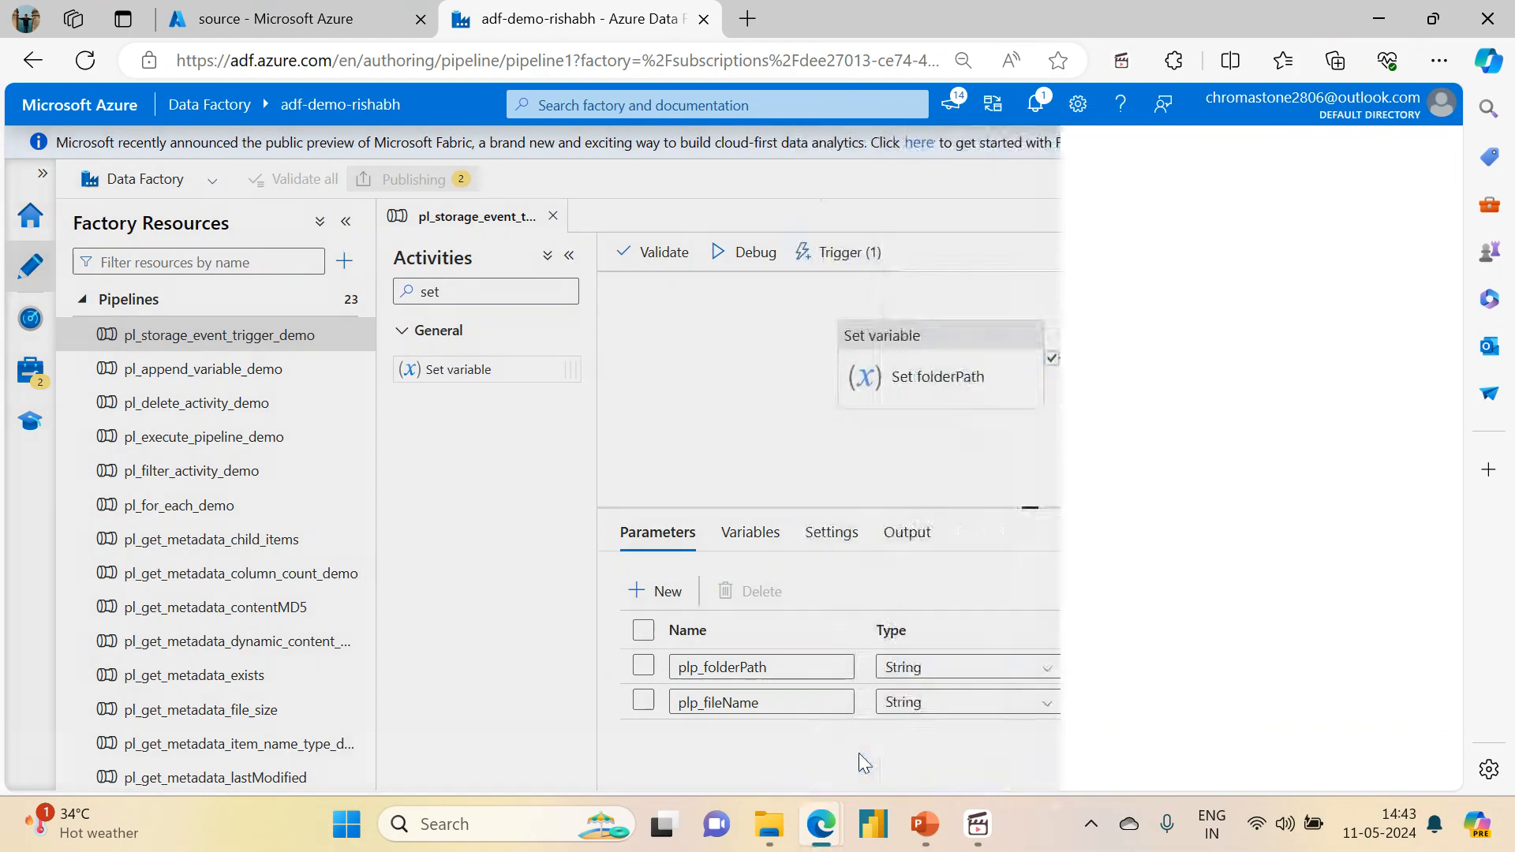
# Step: Delete dubai_properties.csv from the storage_event/event_file directory of the source container in the Azure portal
pyautogui.click(224, 13)
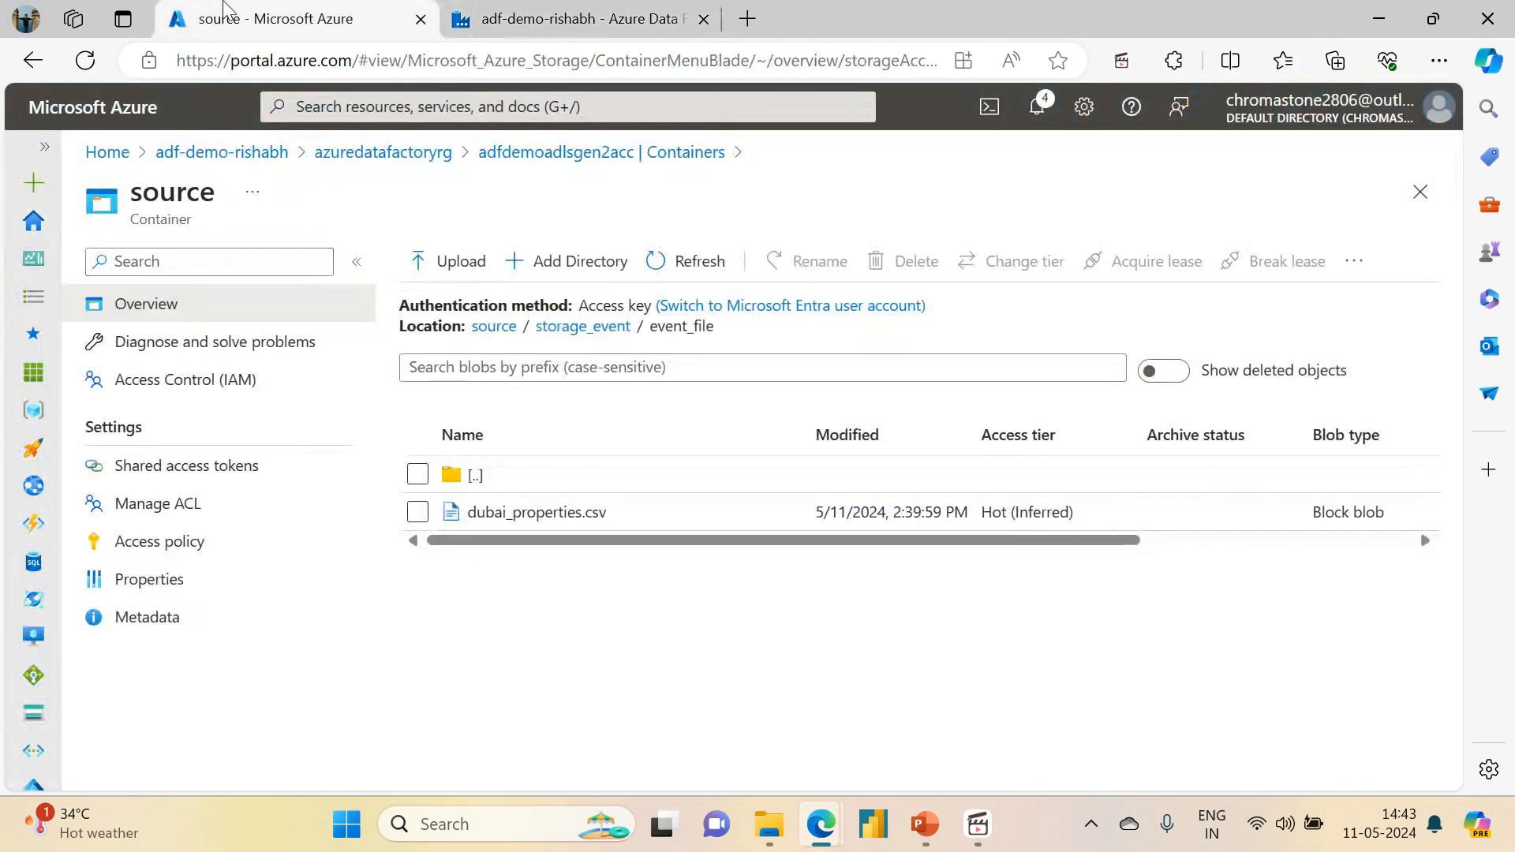
pyautogui.click(418, 512)
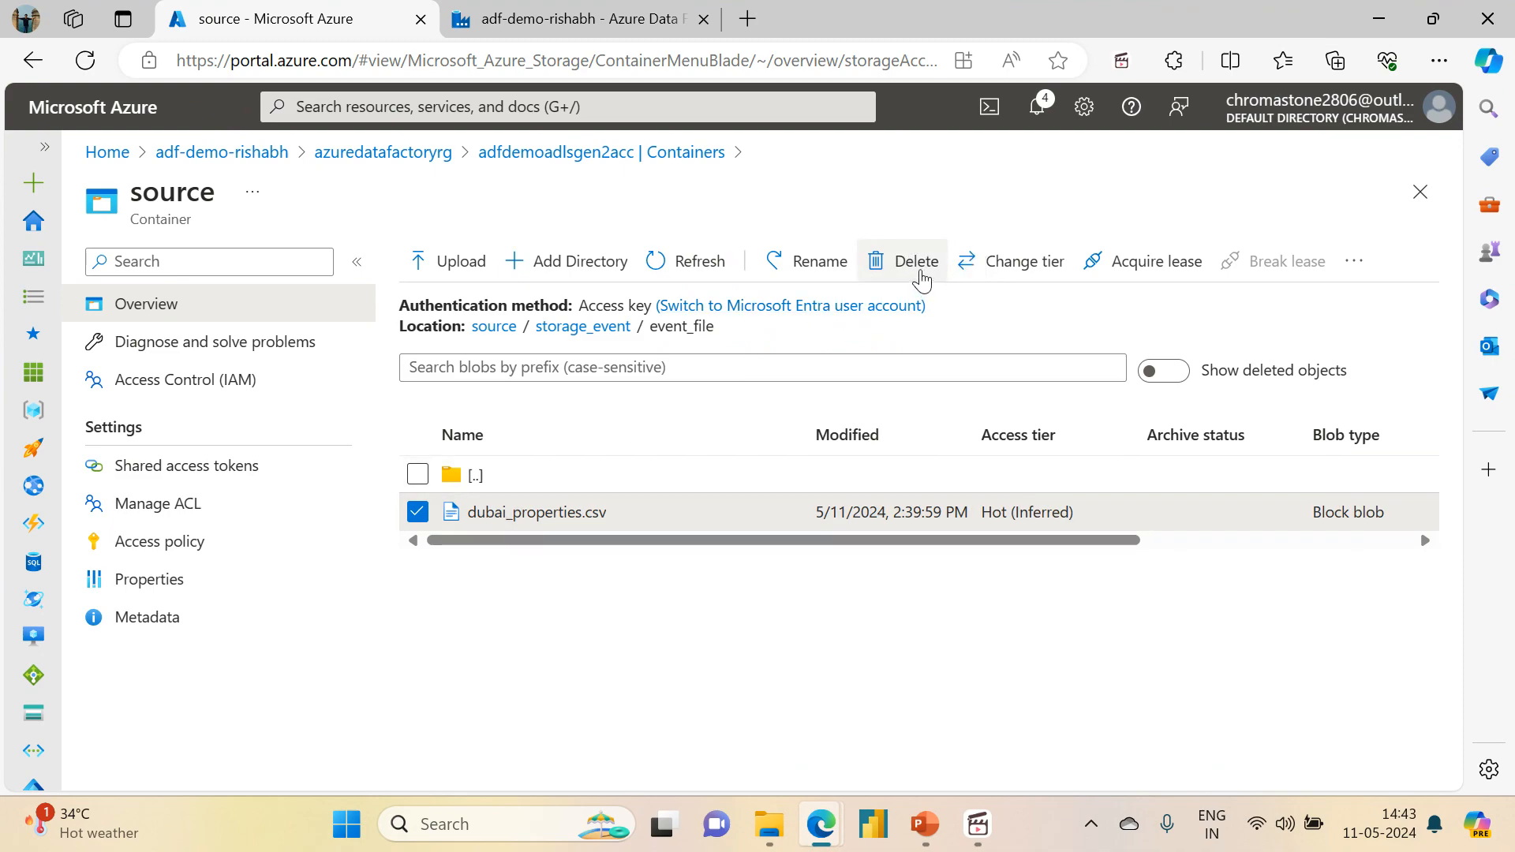
pyautogui.click(921, 277)
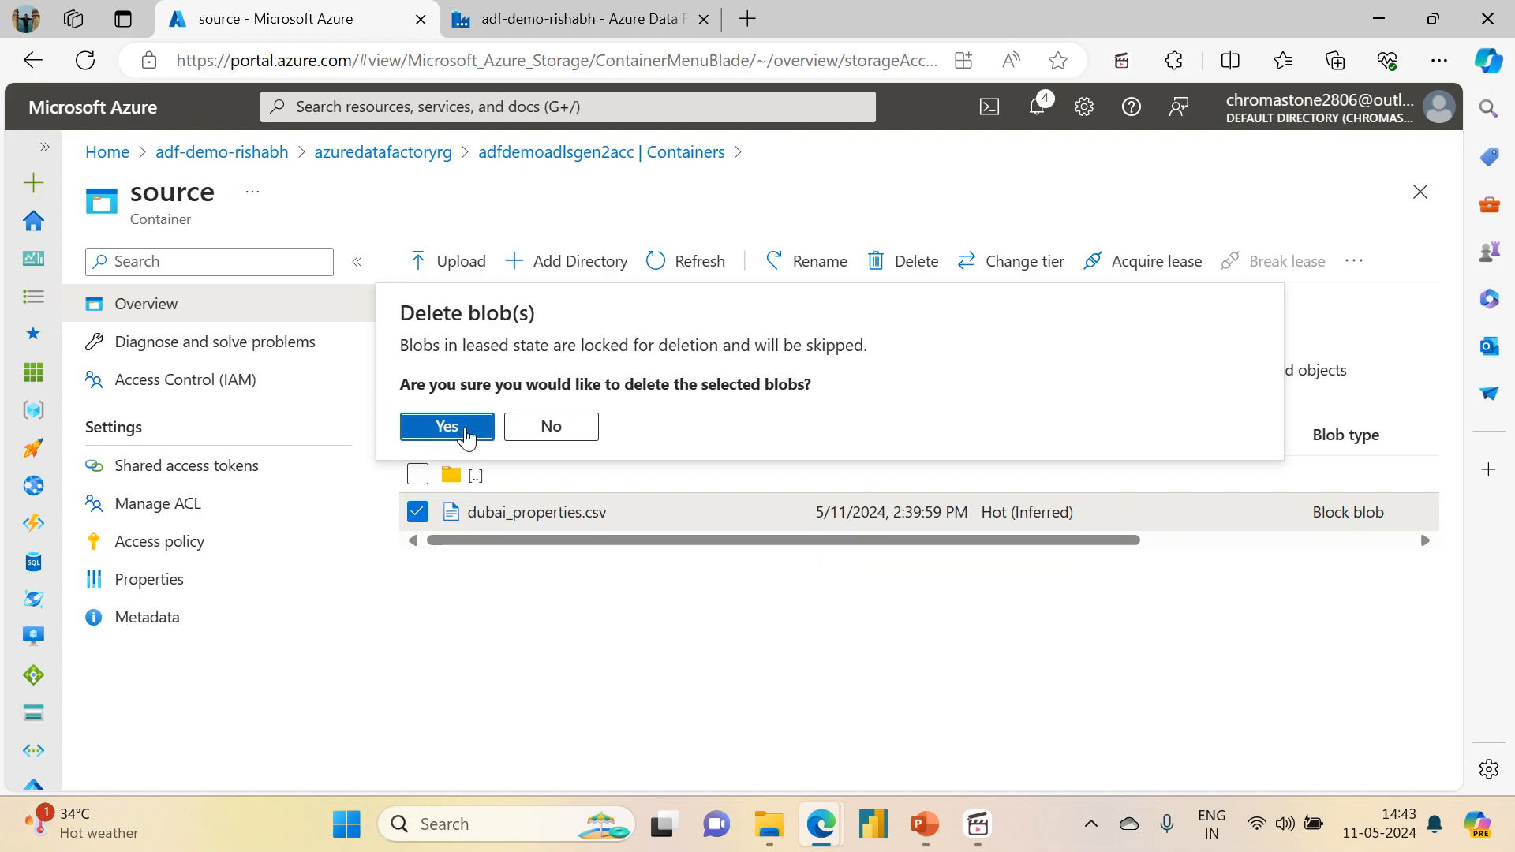
pyautogui.click(466, 427)
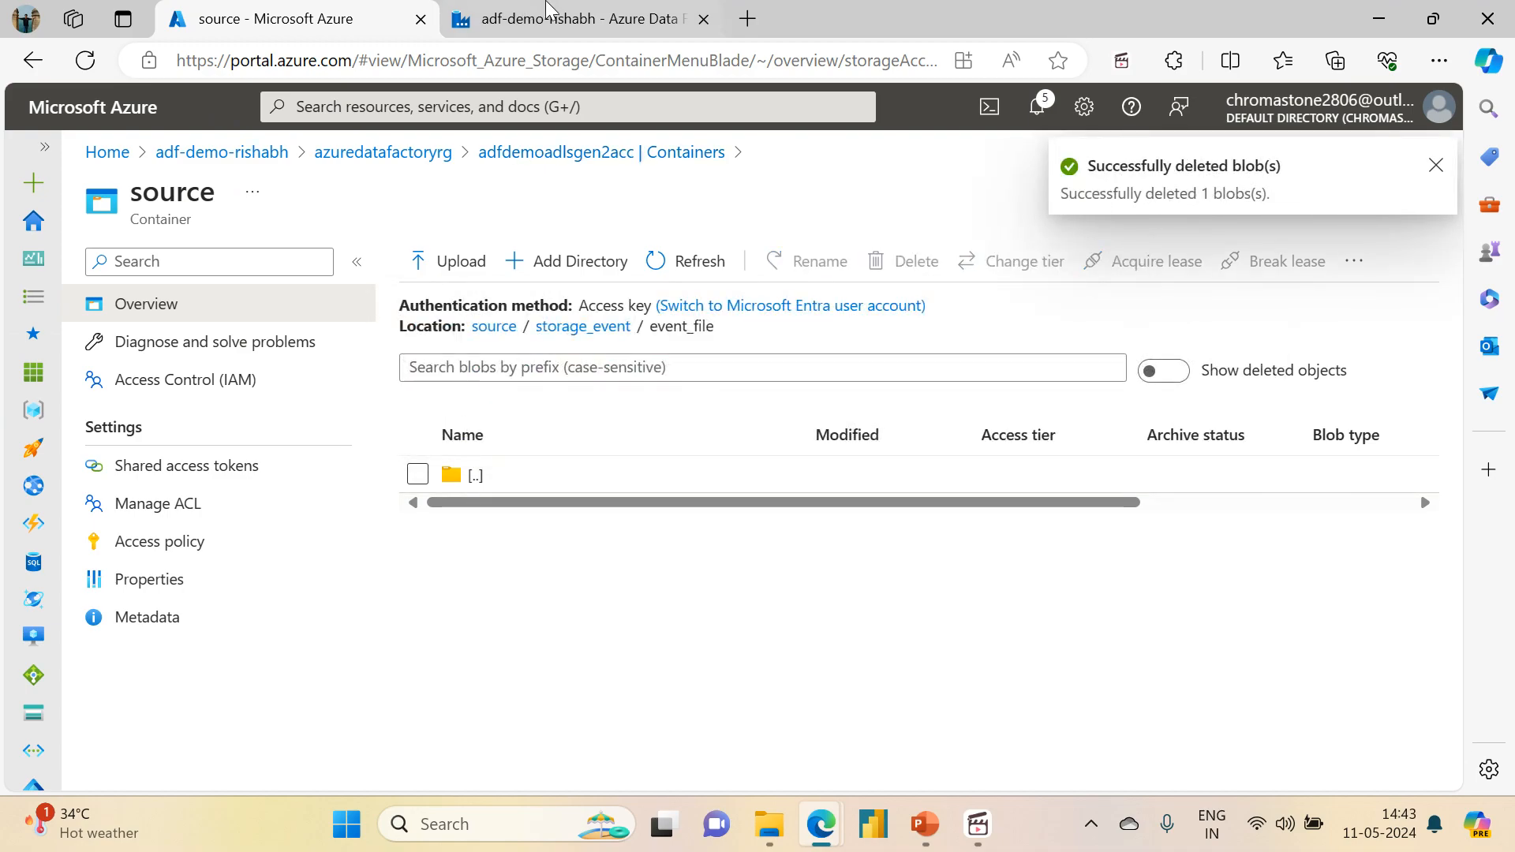
# Step: Check the publishing status in the data factory and return to the source container
pyautogui.click(548, 10)
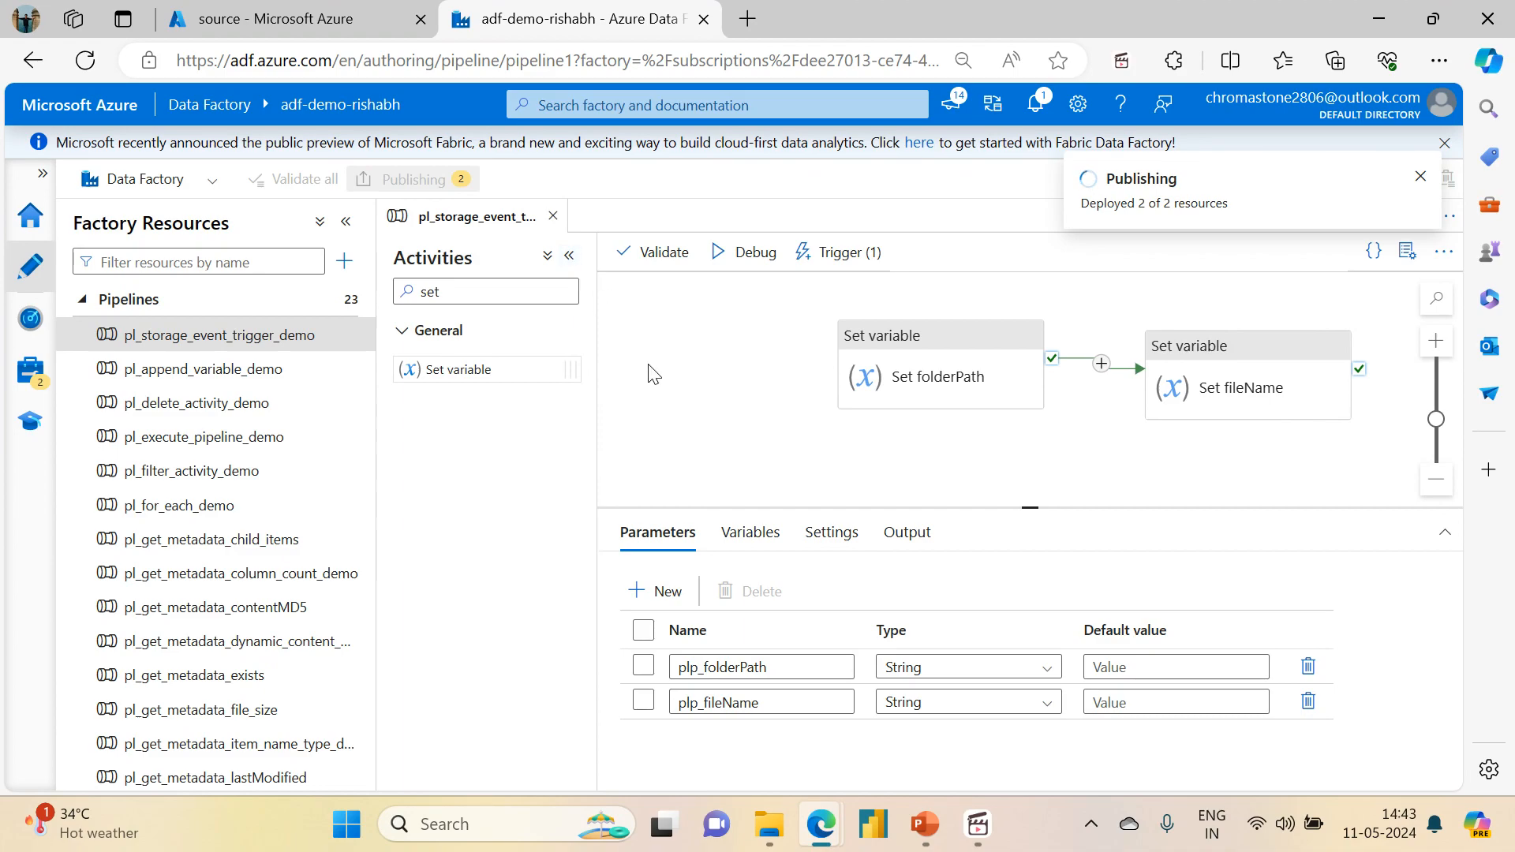
pyautogui.click(235, 11)
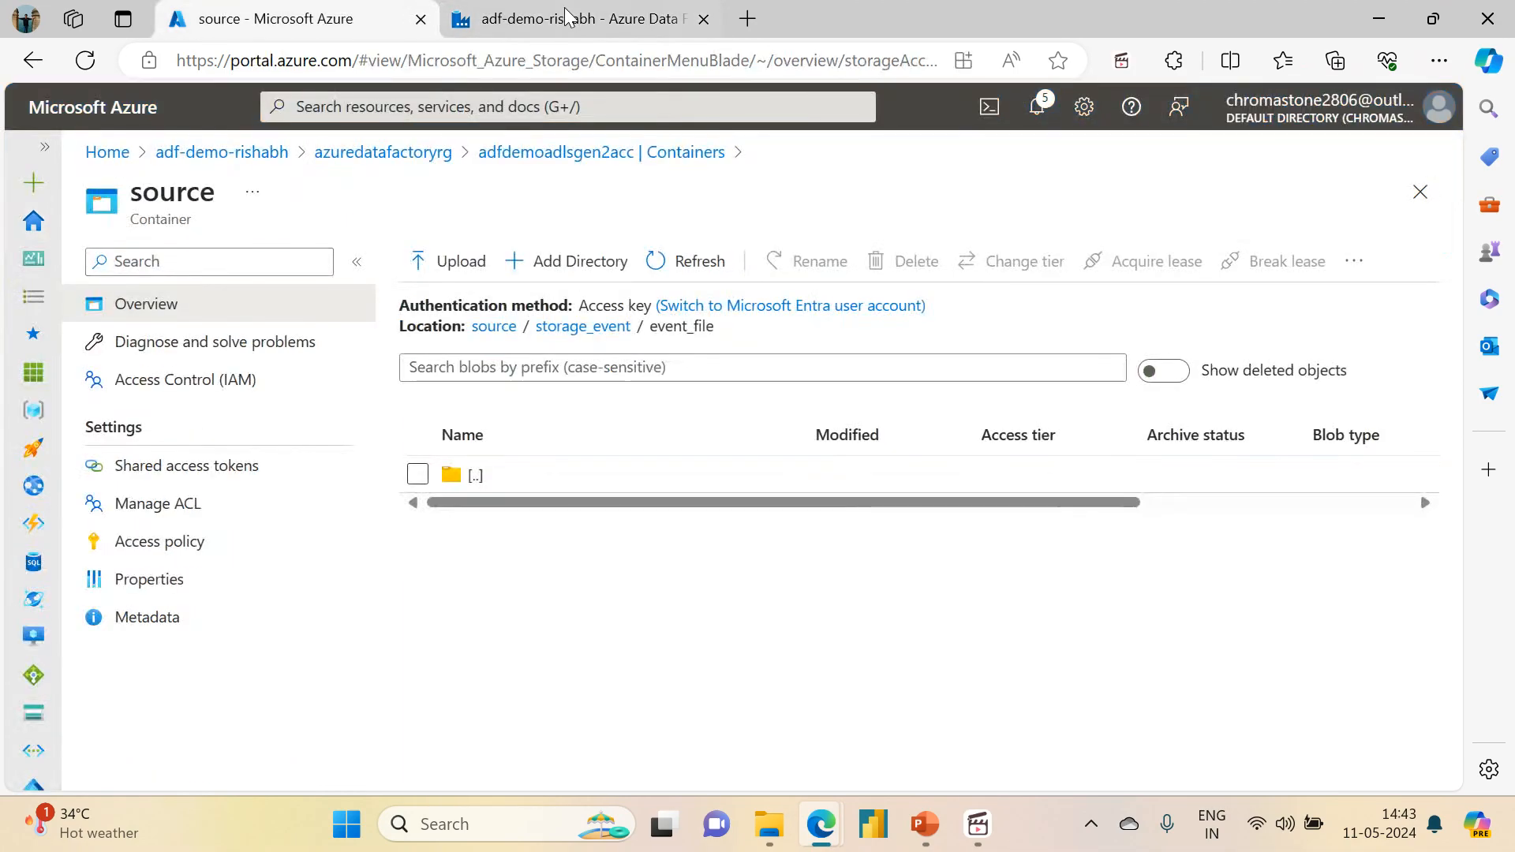
pyautogui.click(567, 15)
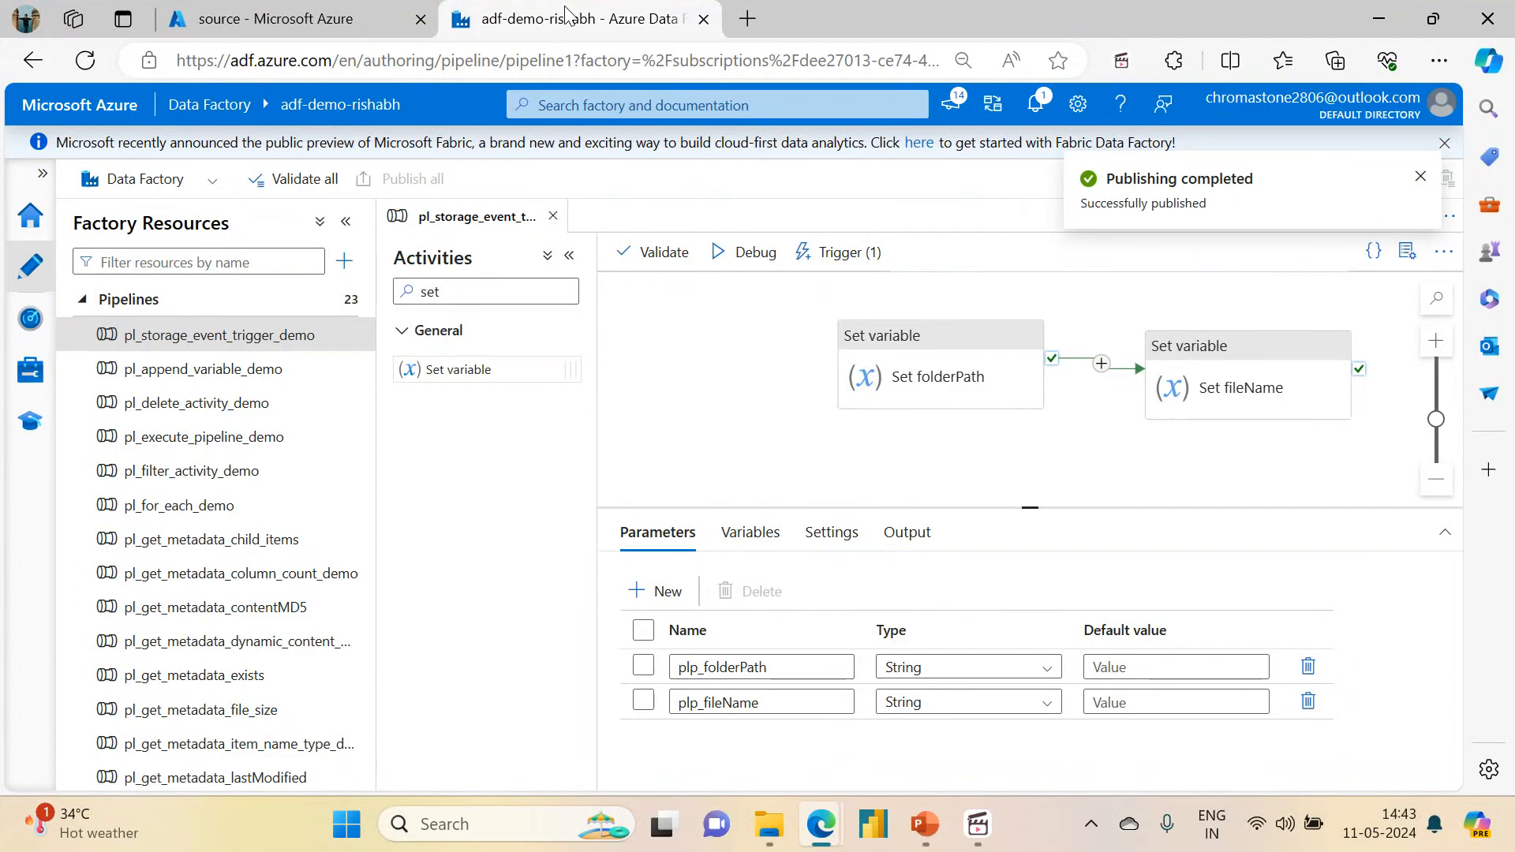
pyautogui.click(331, 9)
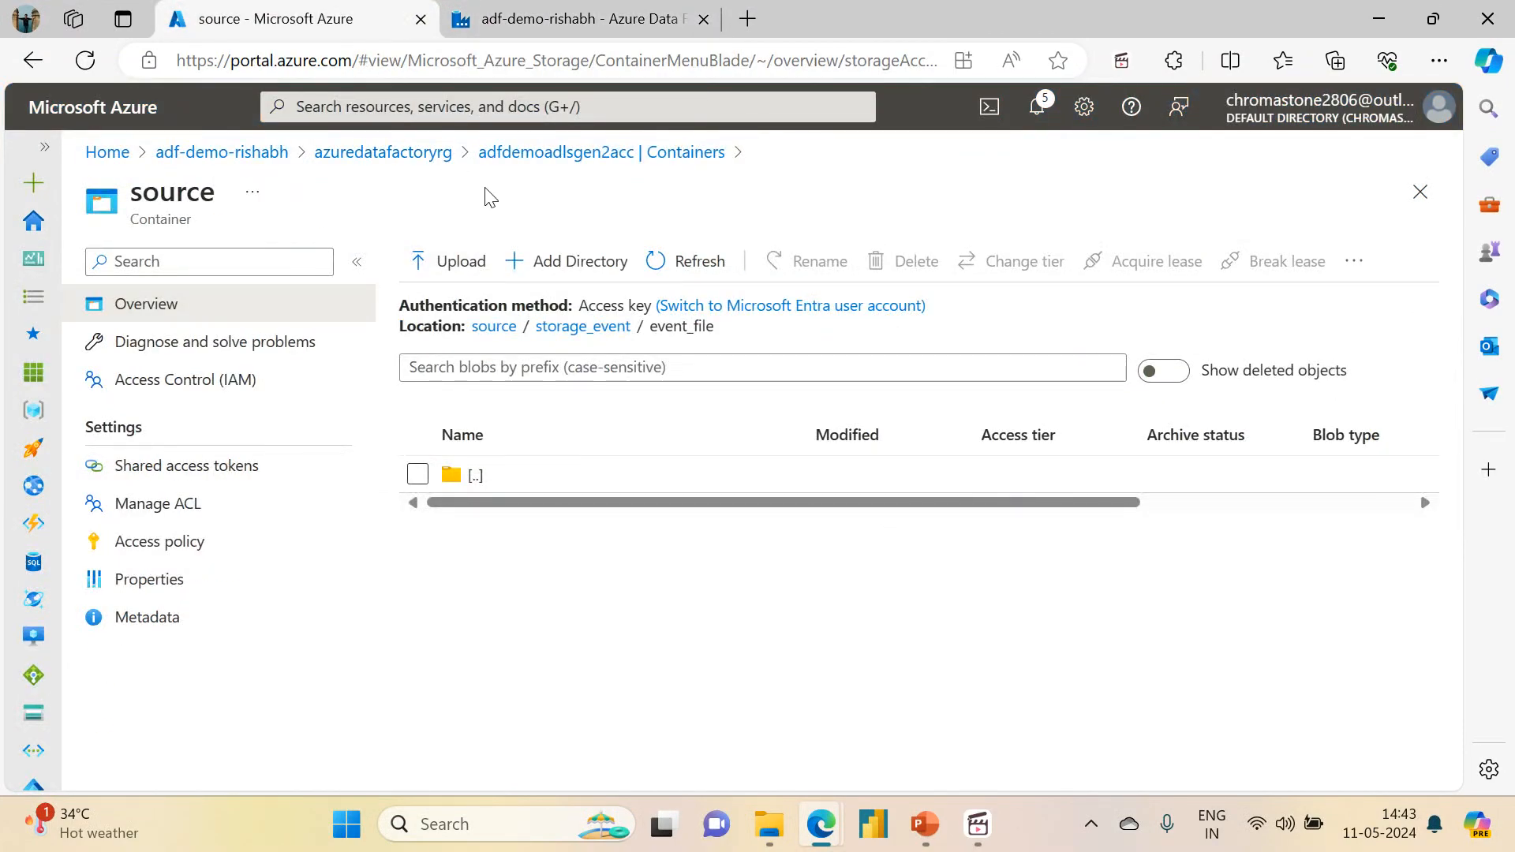
# Step: Open the data factory's trigger run monitoring and show only the storage events
pyautogui.click(566, 17)
pyautogui.click(27, 322)
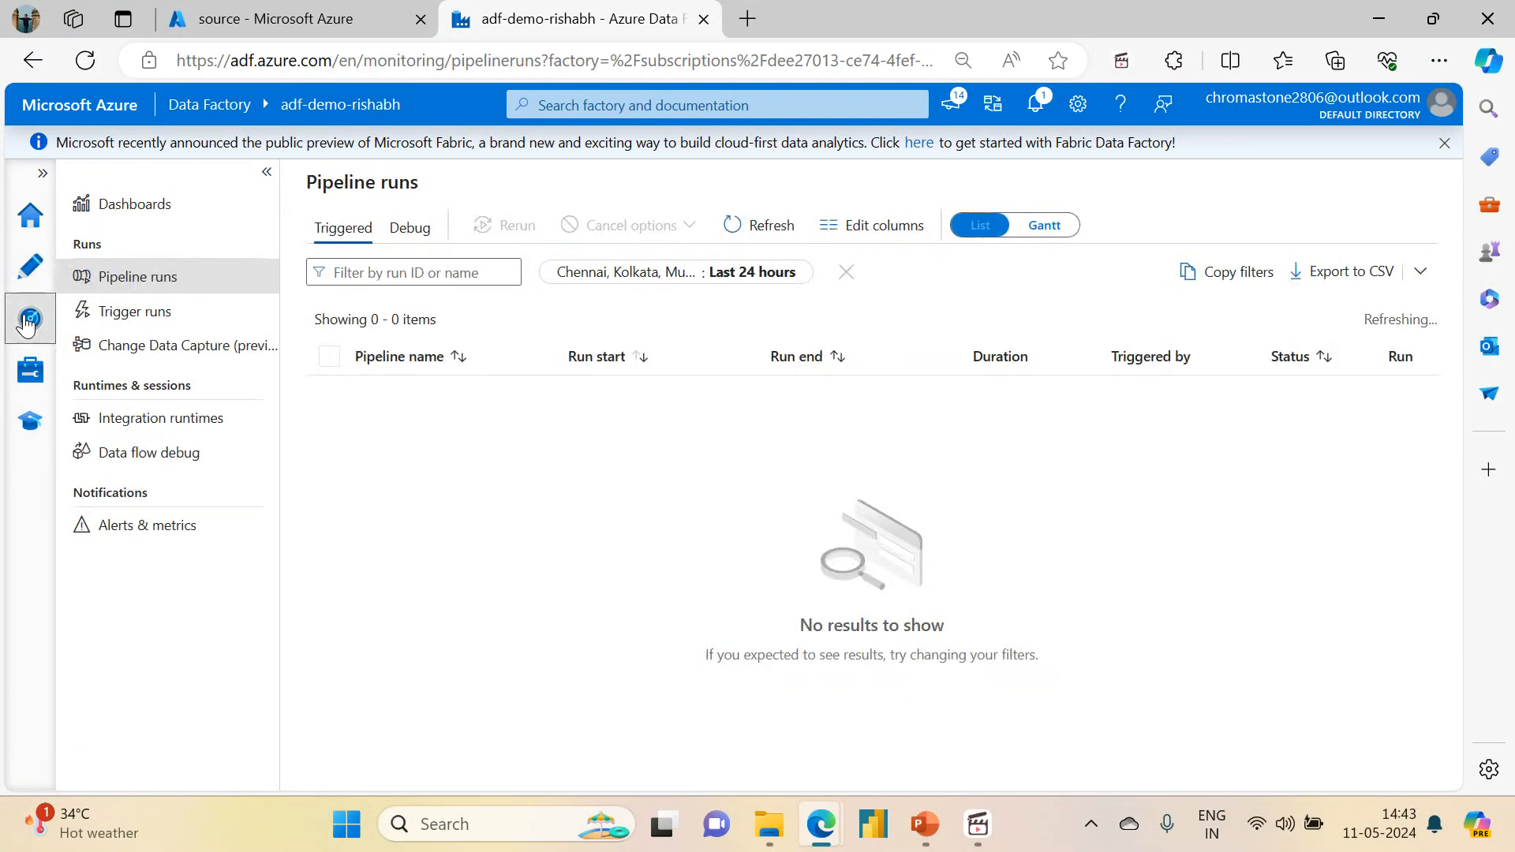
pyautogui.click(157, 310)
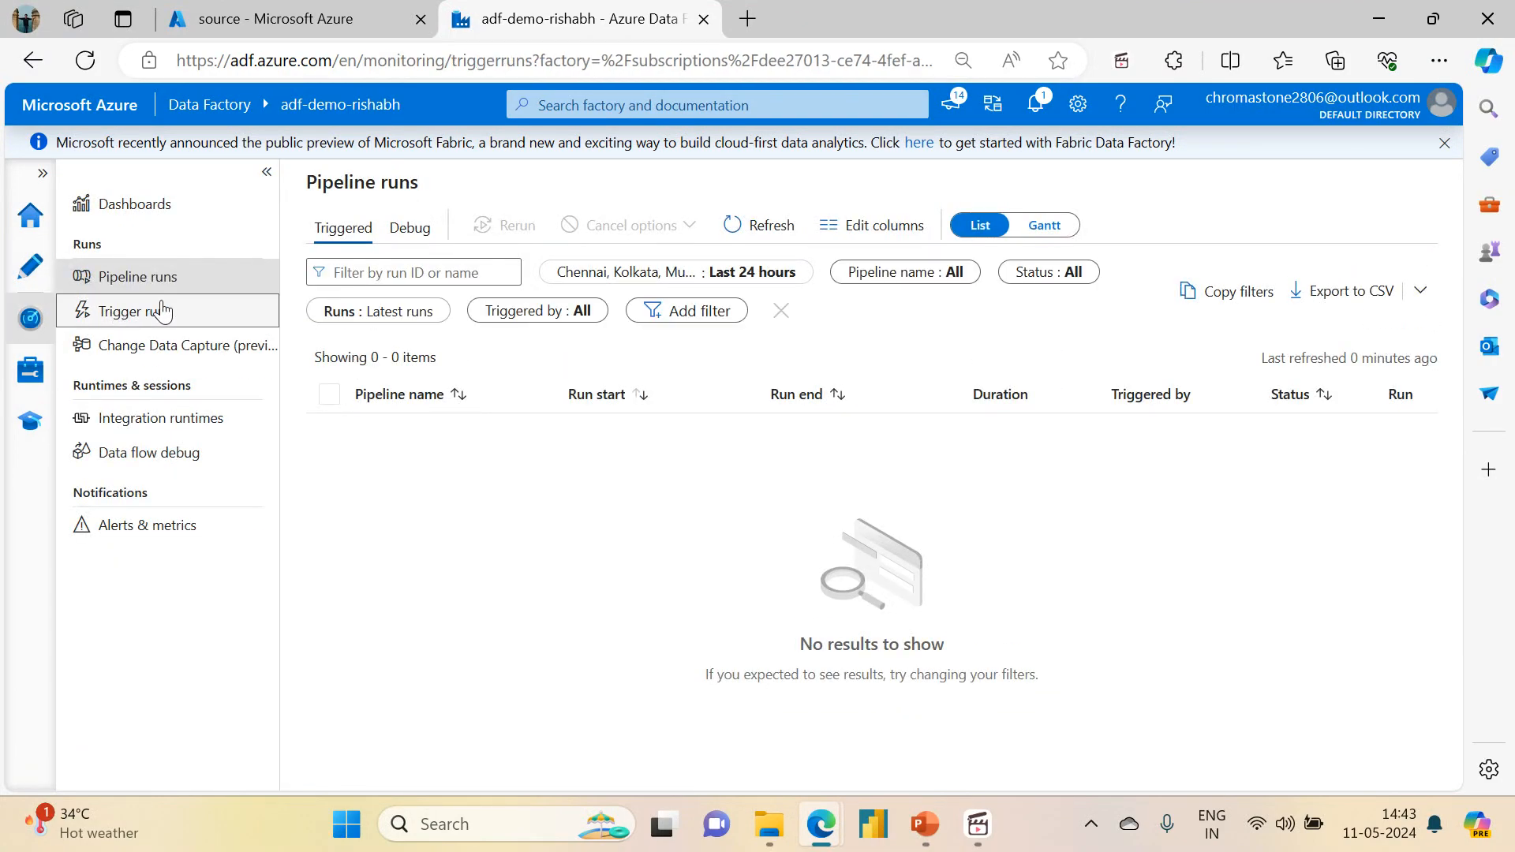
pyautogui.click(644, 224)
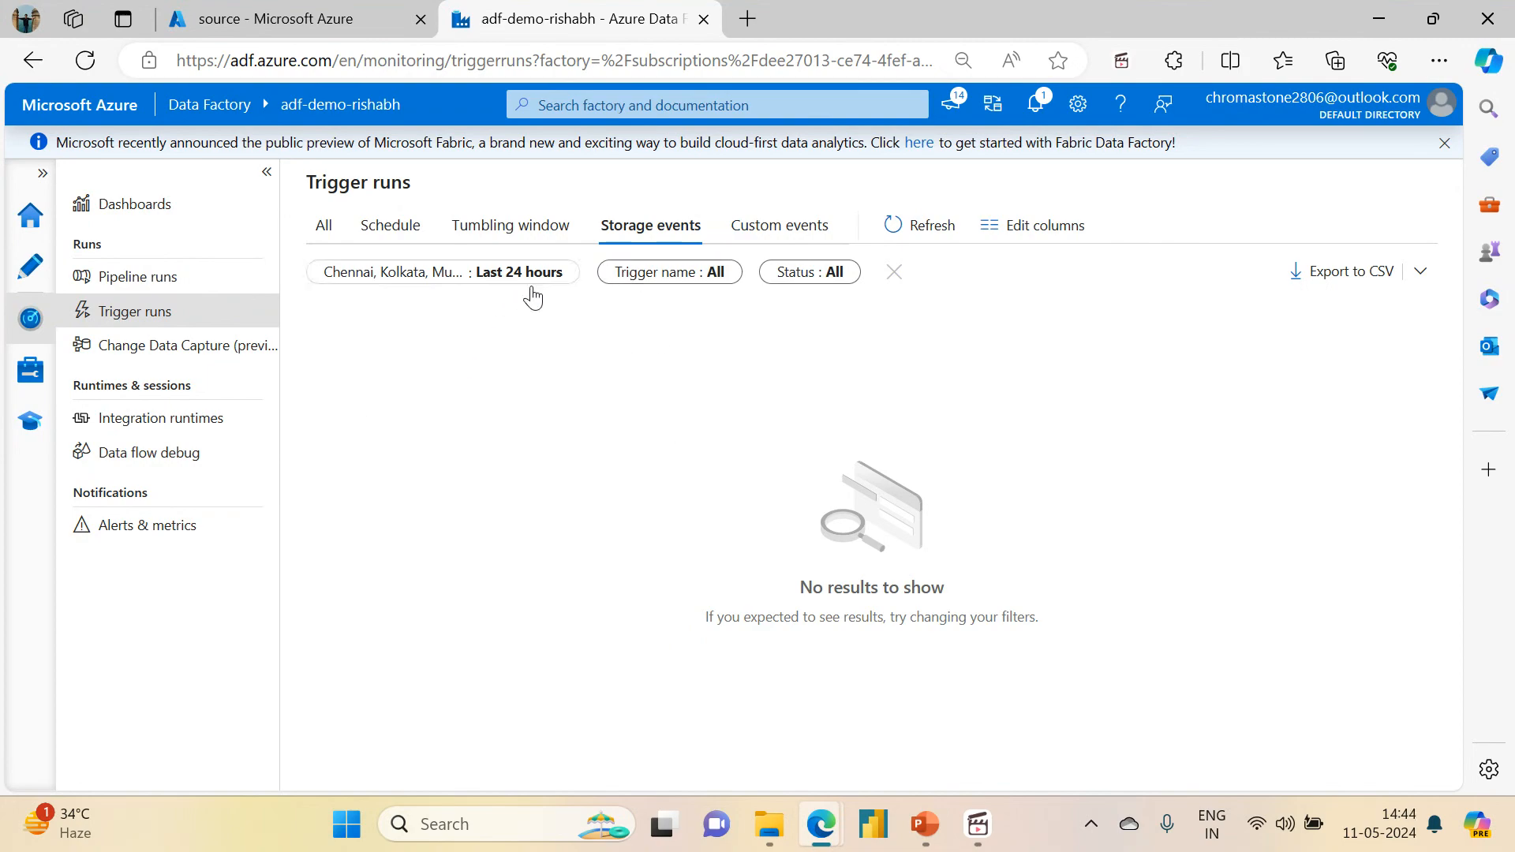
# Step: Upload dubai_properties.csv from the local archive folder to the event_file directory of the source container
pyautogui.click(357, 11)
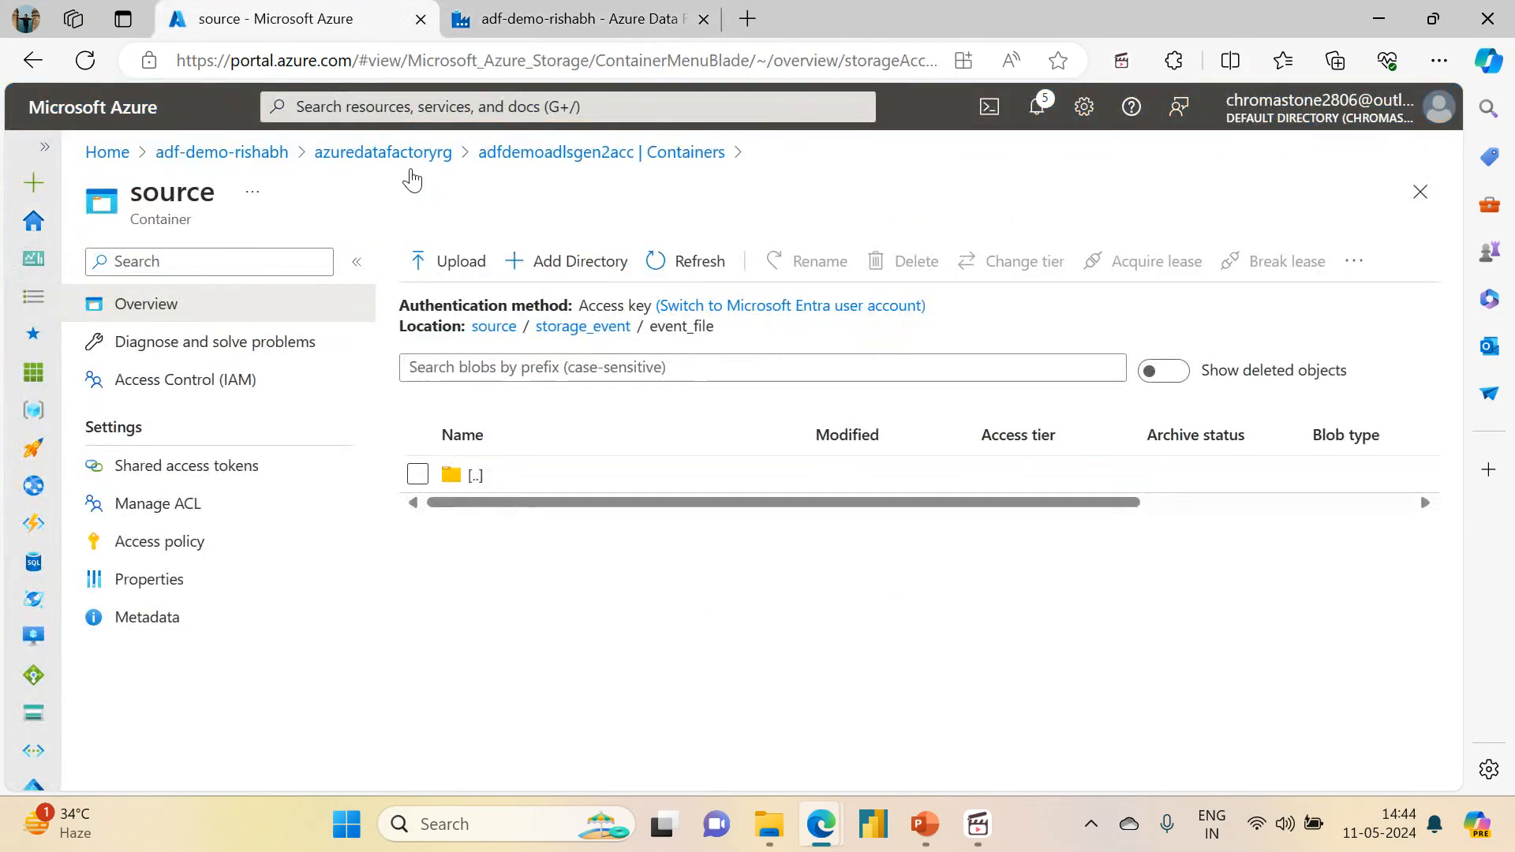
pyautogui.click(444, 268)
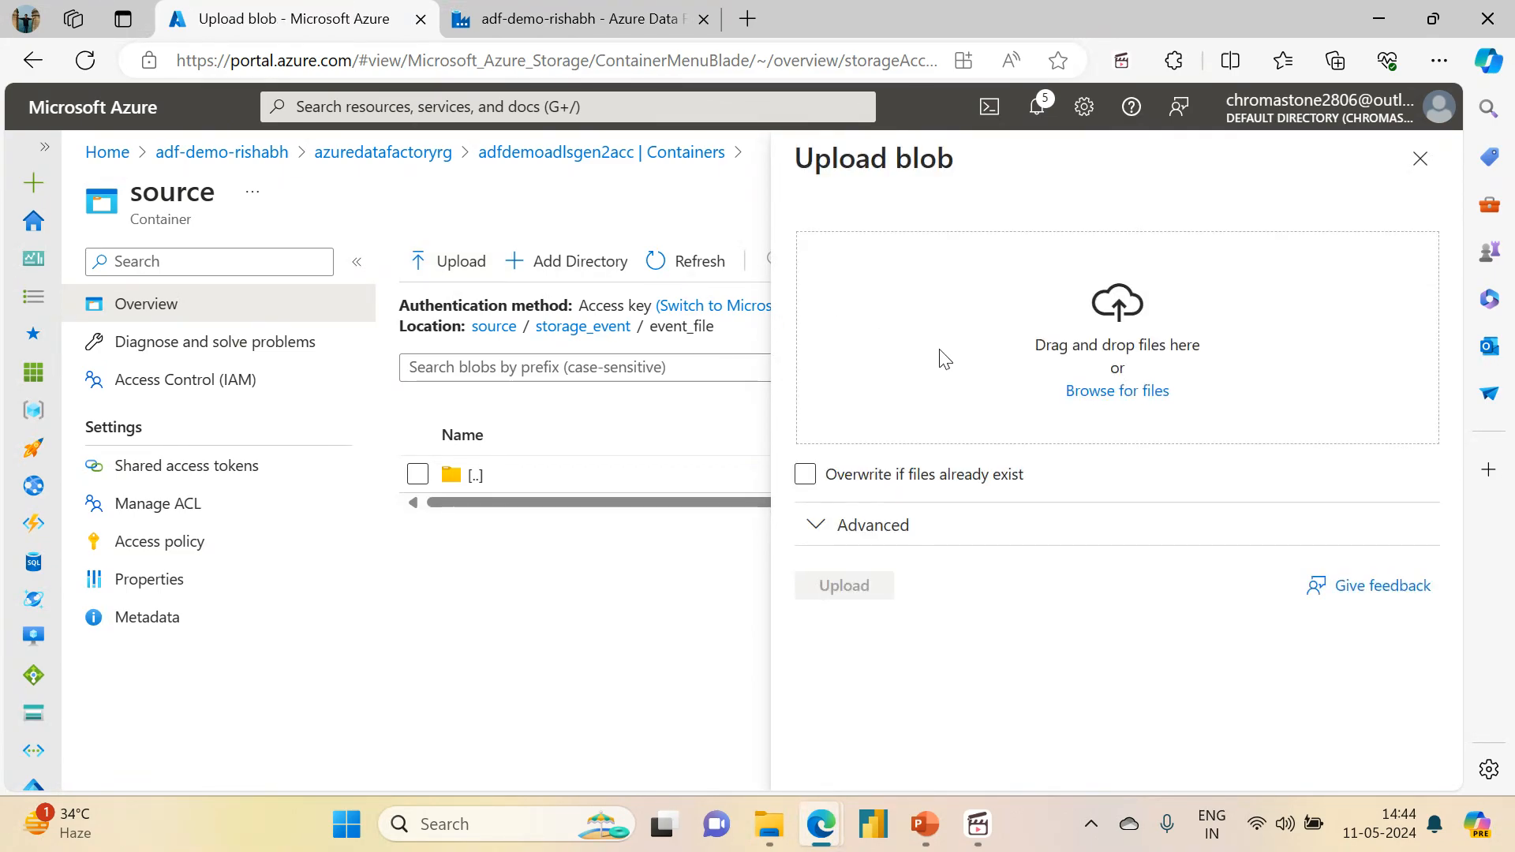
pyautogui.click(1082, 392)
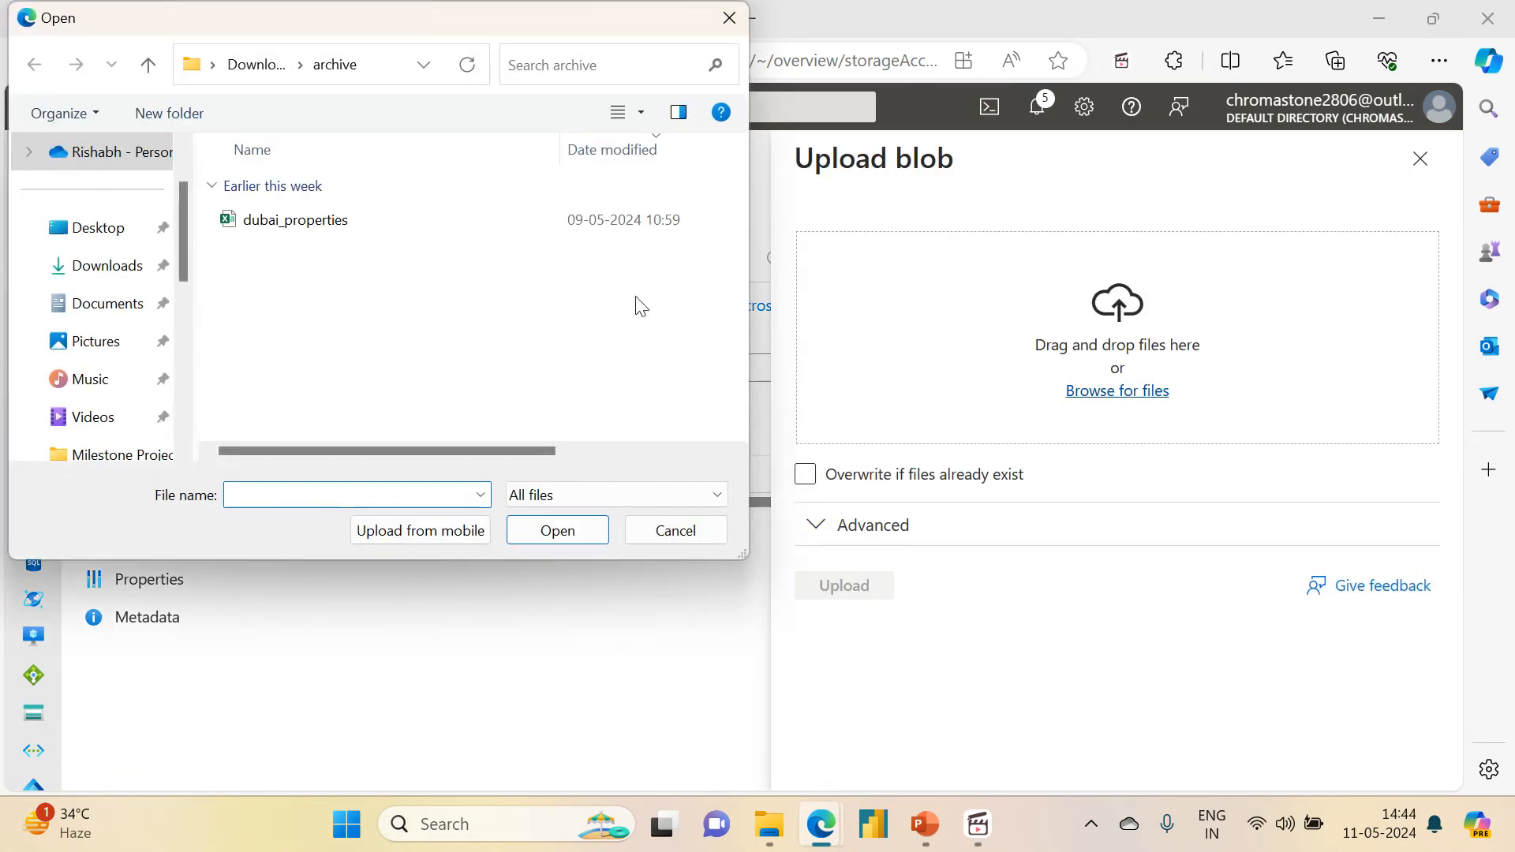
pyautogui.click(311, 226)
pyautogui.click(555, 534)
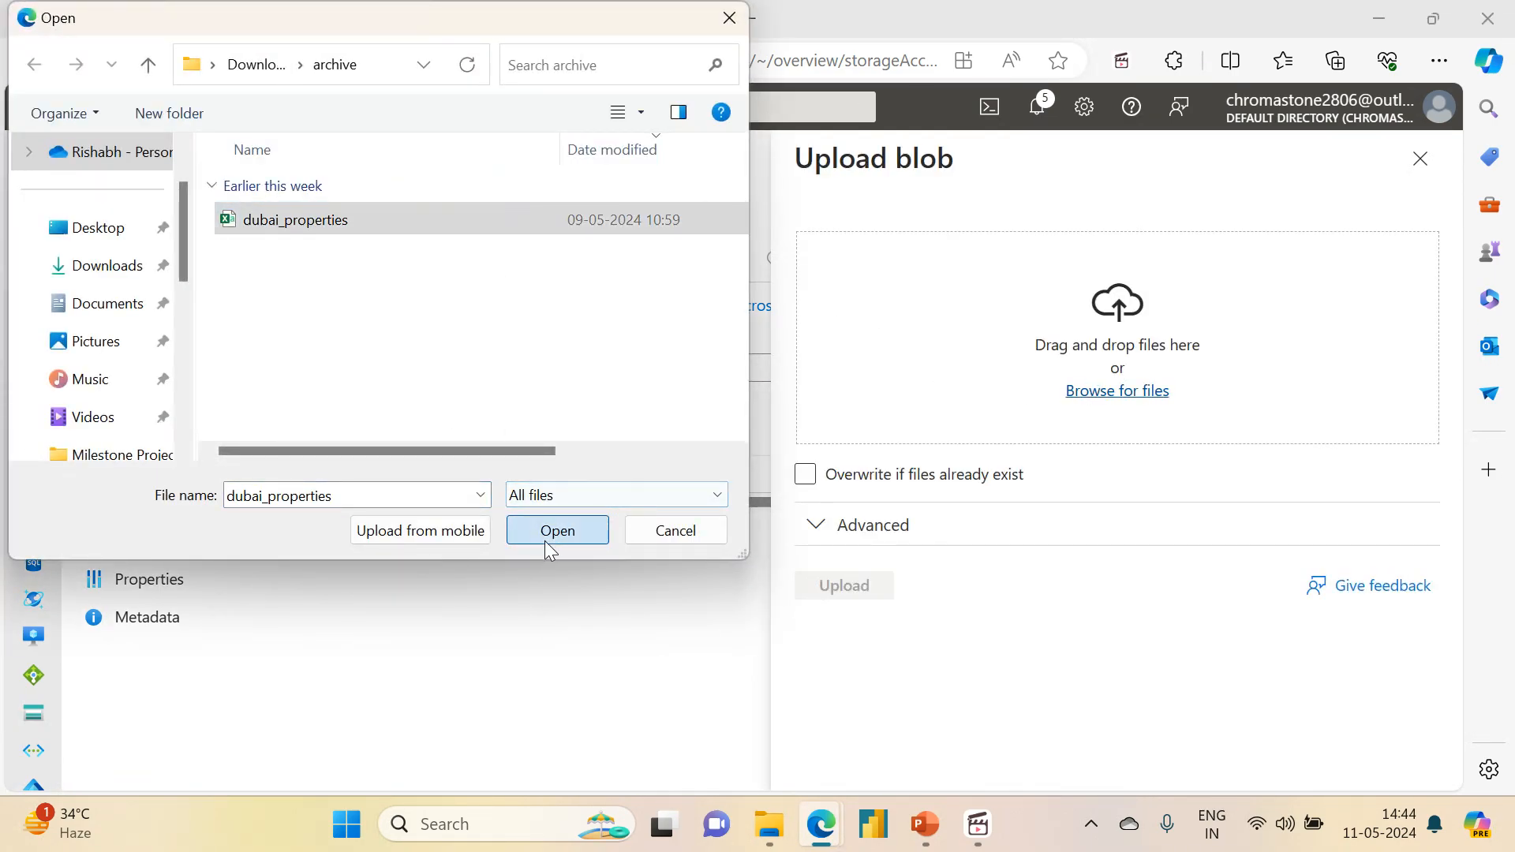
pyautogui.click(845, 590)
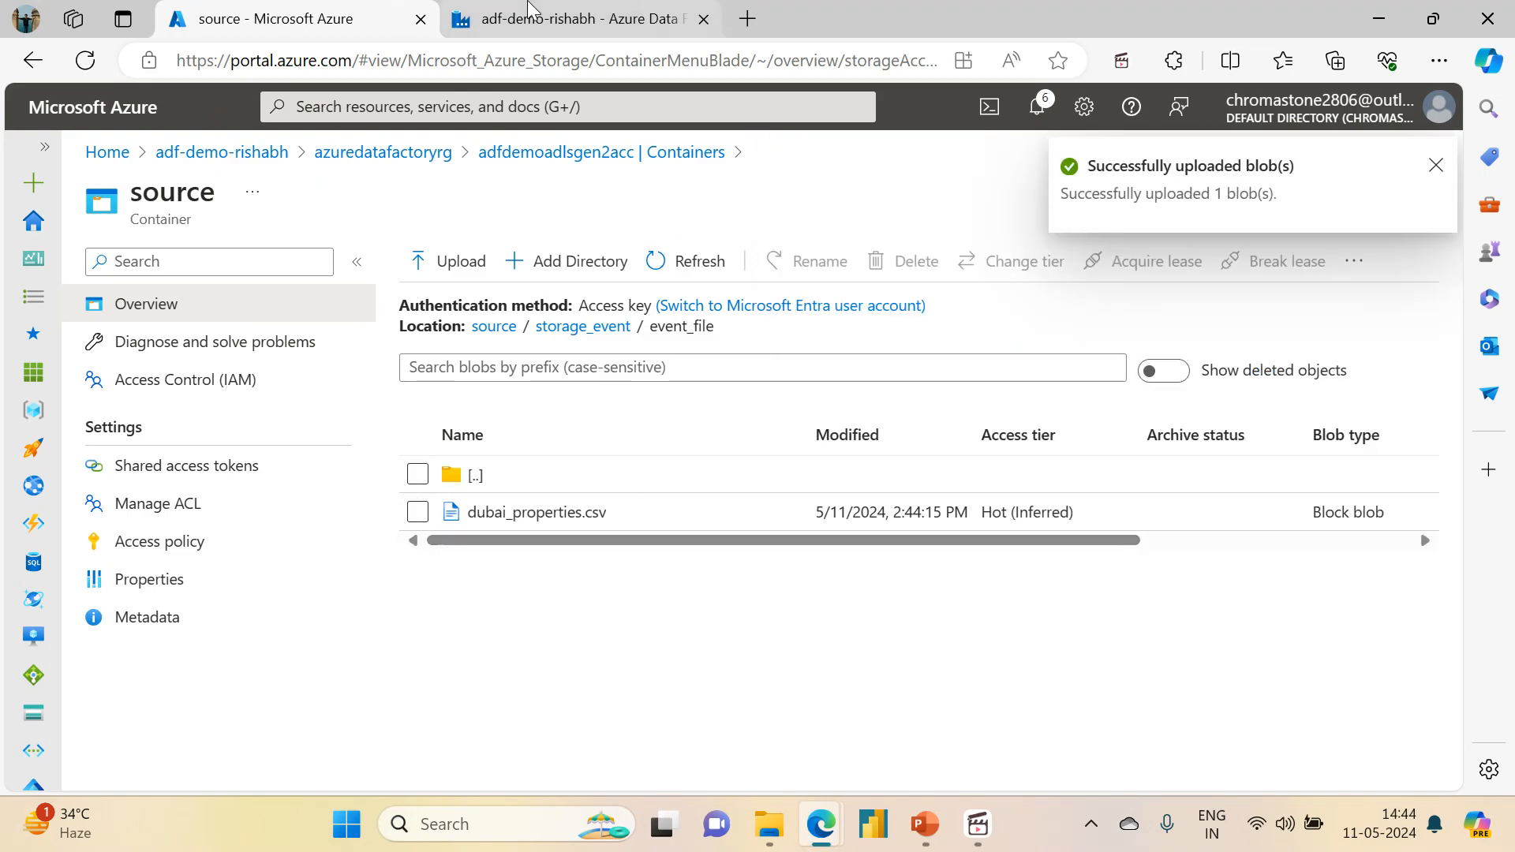
# Step: Refresh the storage event trigger runs in the data factory to check for the new run
pyautogui.click(529, 7)
pyautogui.click(916, 227)
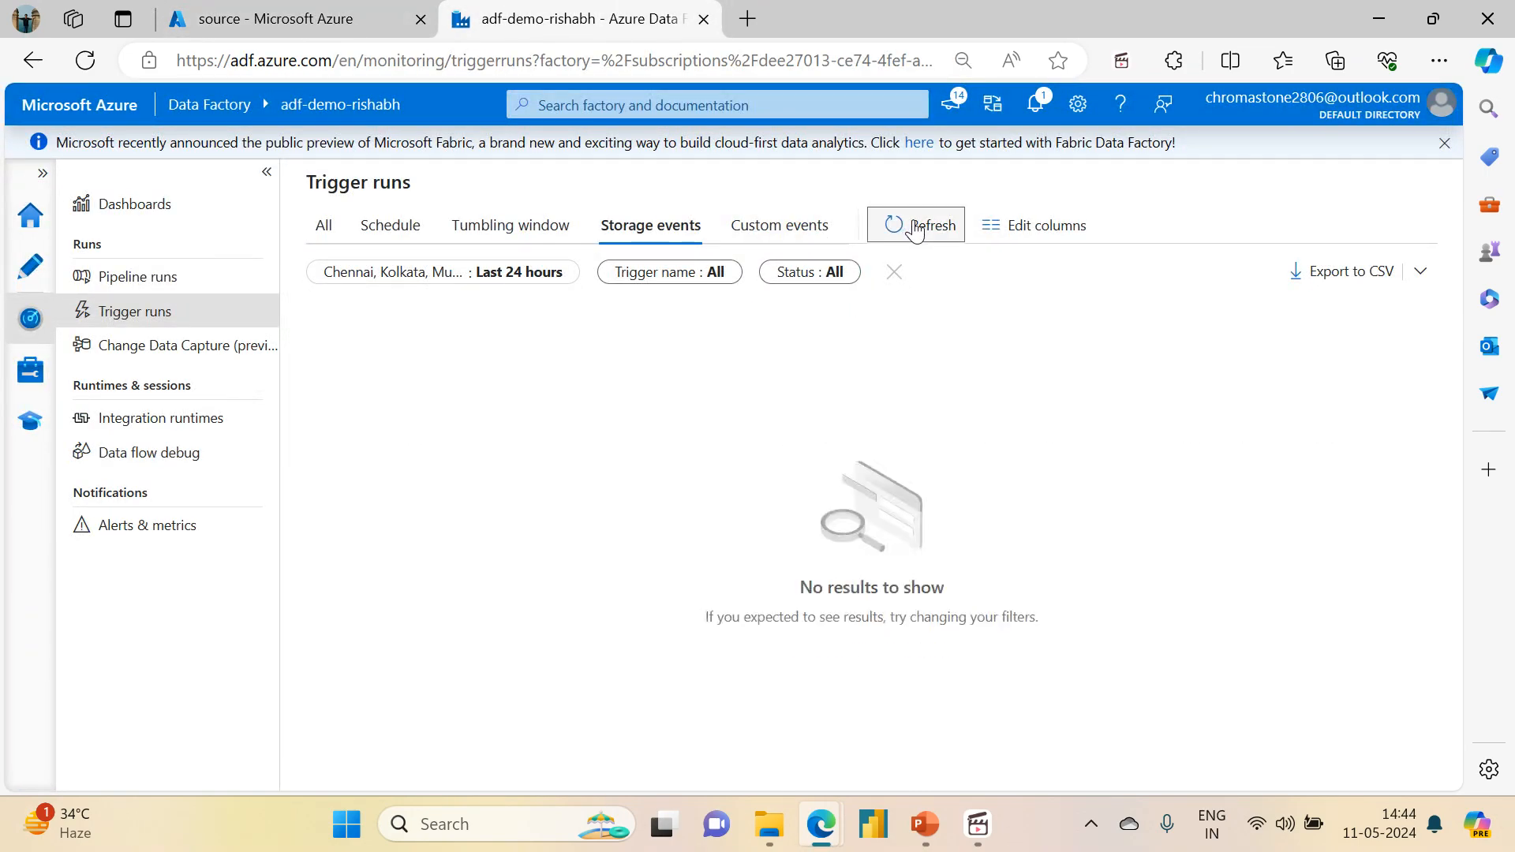
pyautogui.click(916, 227)
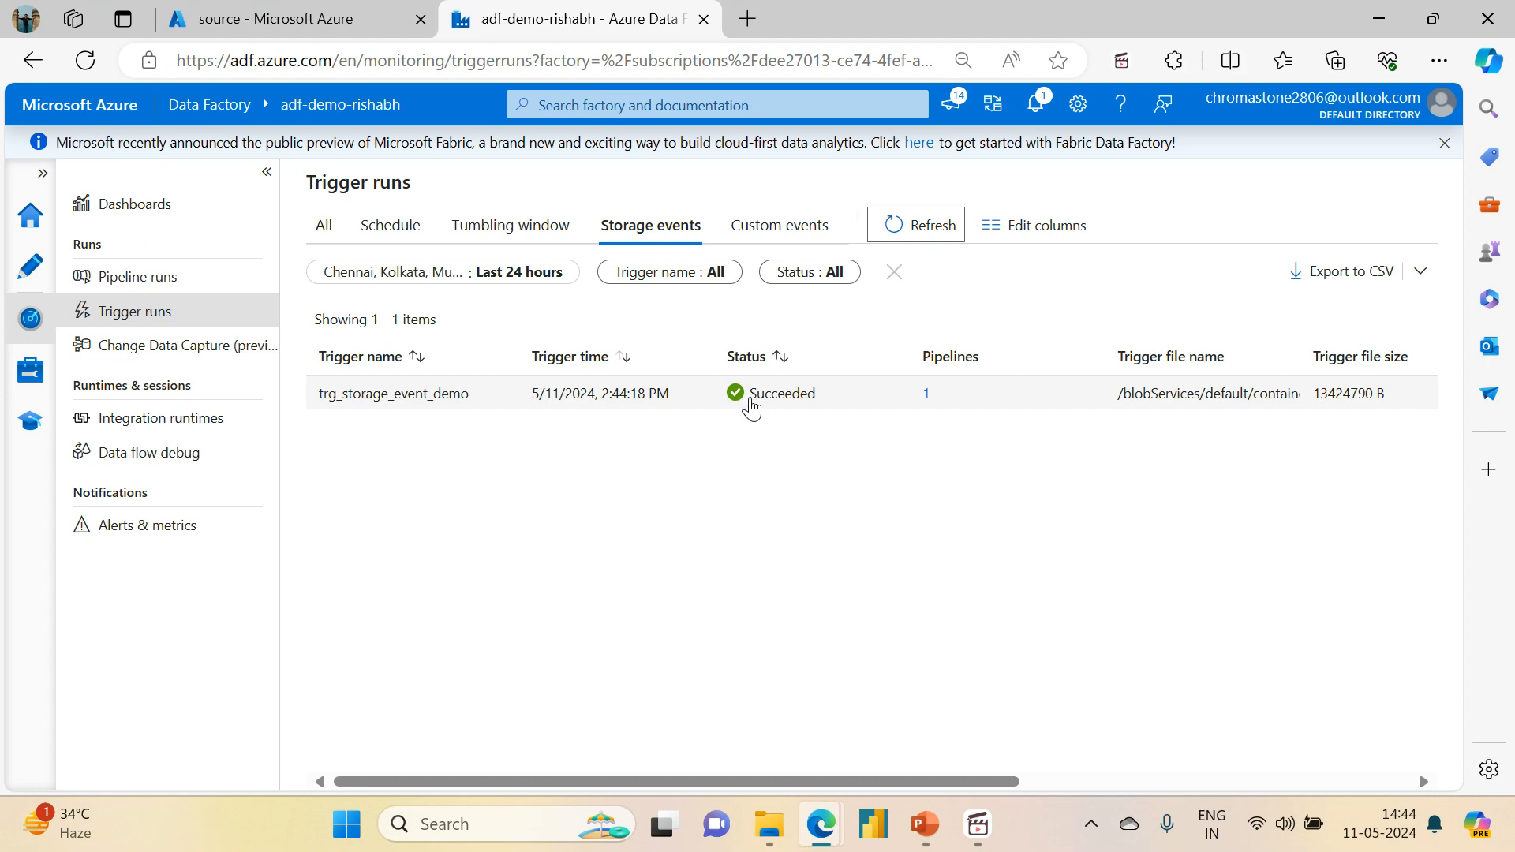
# Step: Open the activity runs of the triggered pl_storage_event_trigger_demo run and enlarge the activity list area
pyautogui.click(153, 278)
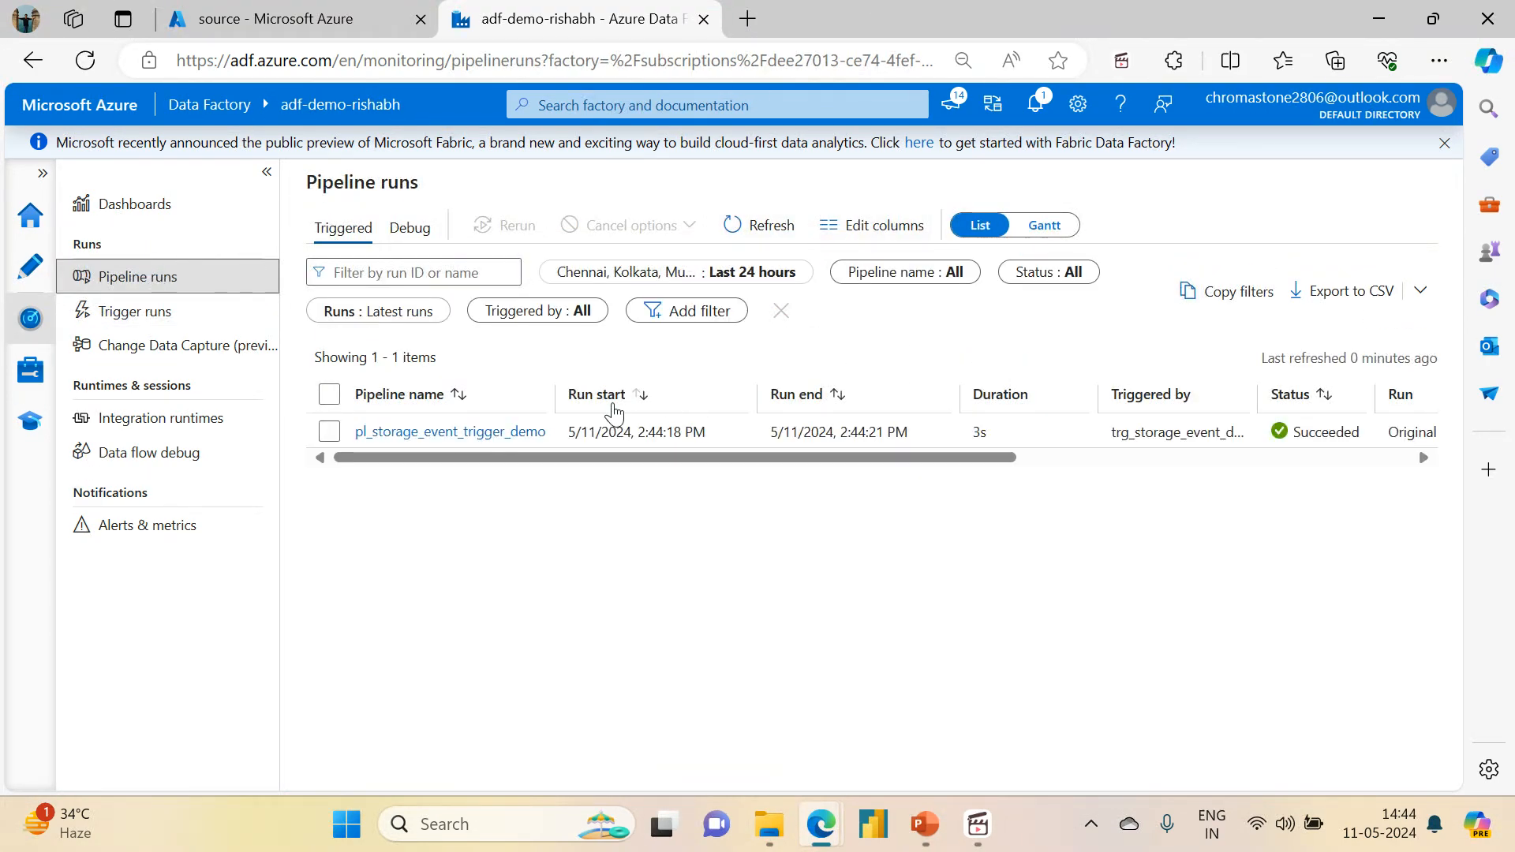
pyautogui.click(437, 440)
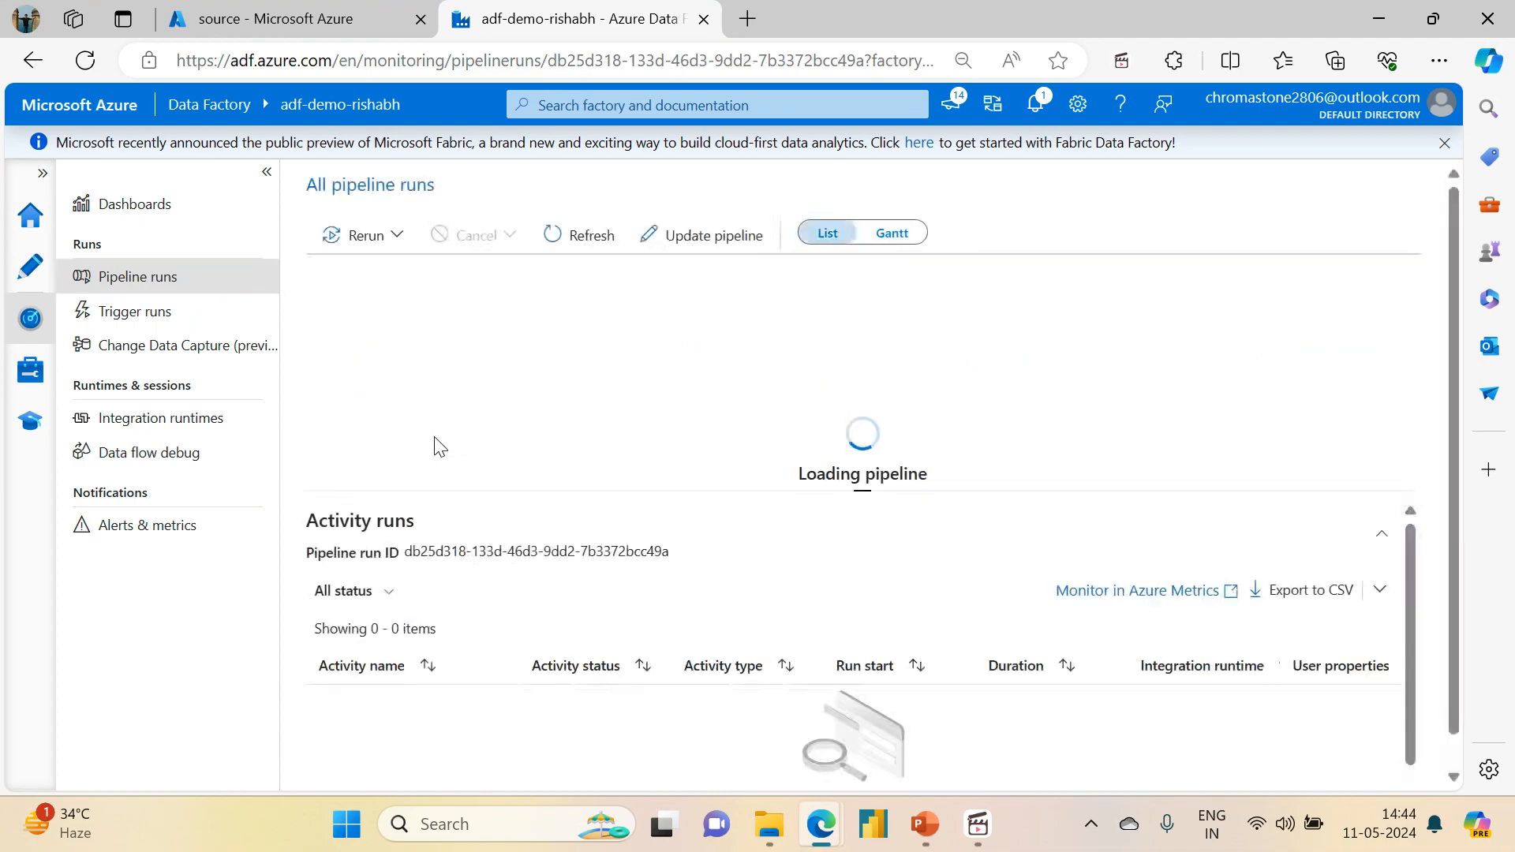
pyautogui.moveTo(864, 489); pyautogui.dragTo(861, 260)
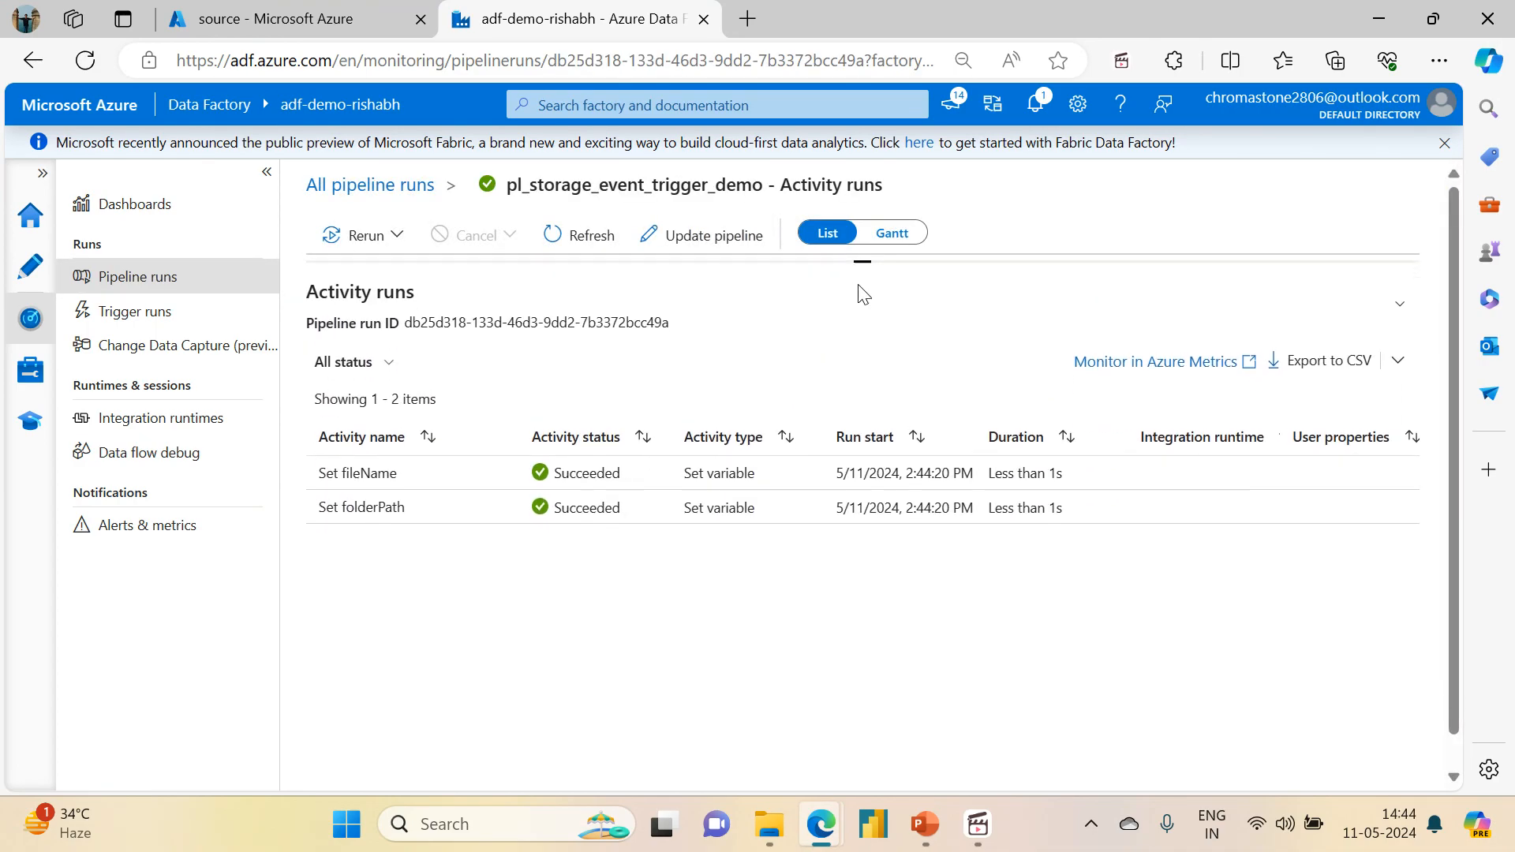
# Step: Examine the output values of the Set folderPath and Set fileName activities
pyautogui.click(501, 505)
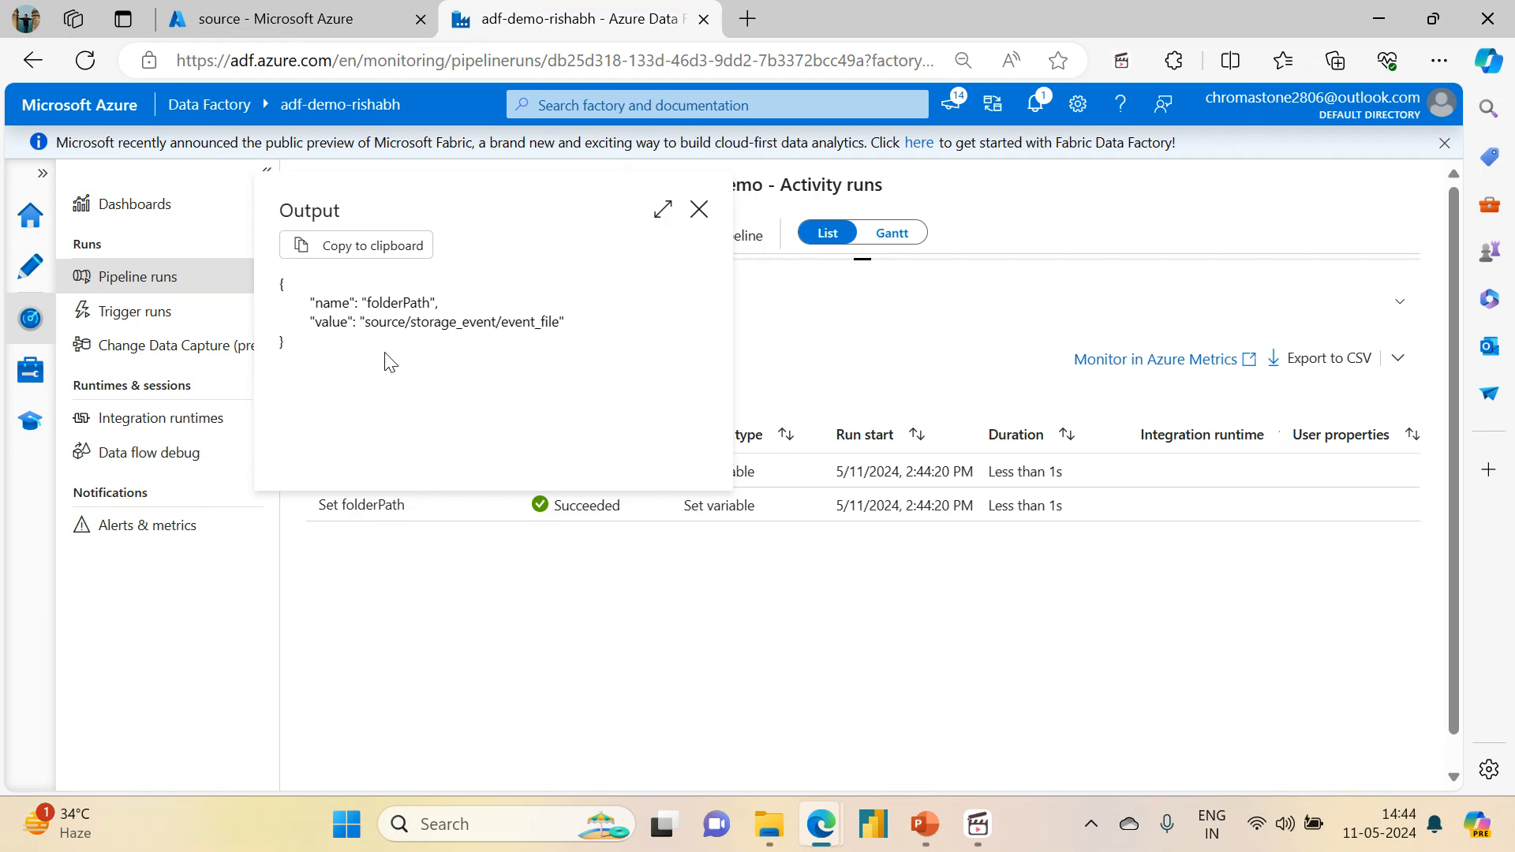
pyautogui.moveTo(366, 322); pyautogui.dragTo(569, 326)
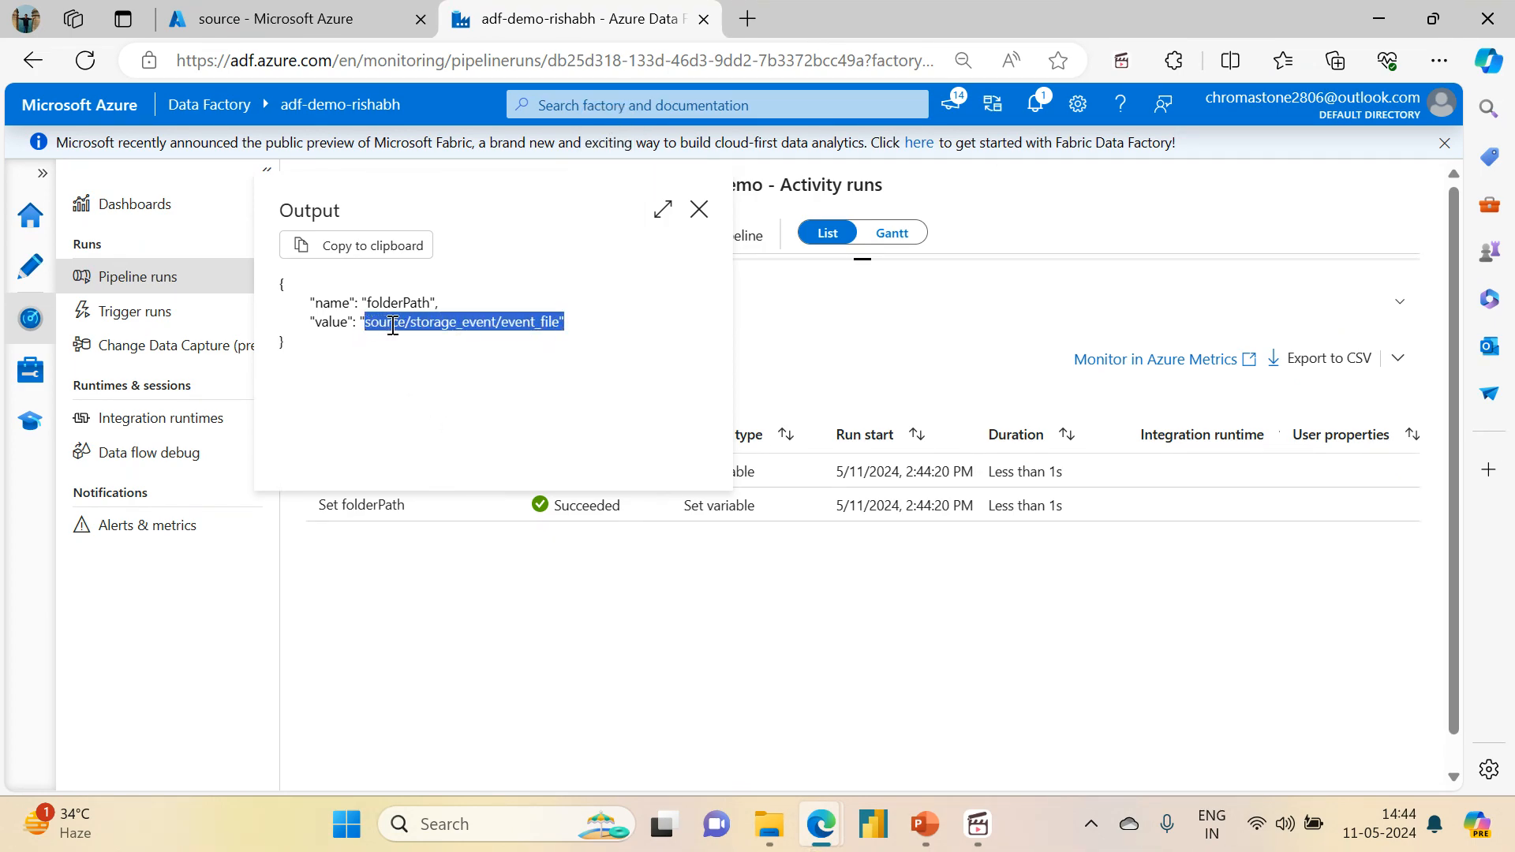
pyautogui.click(700, 209)
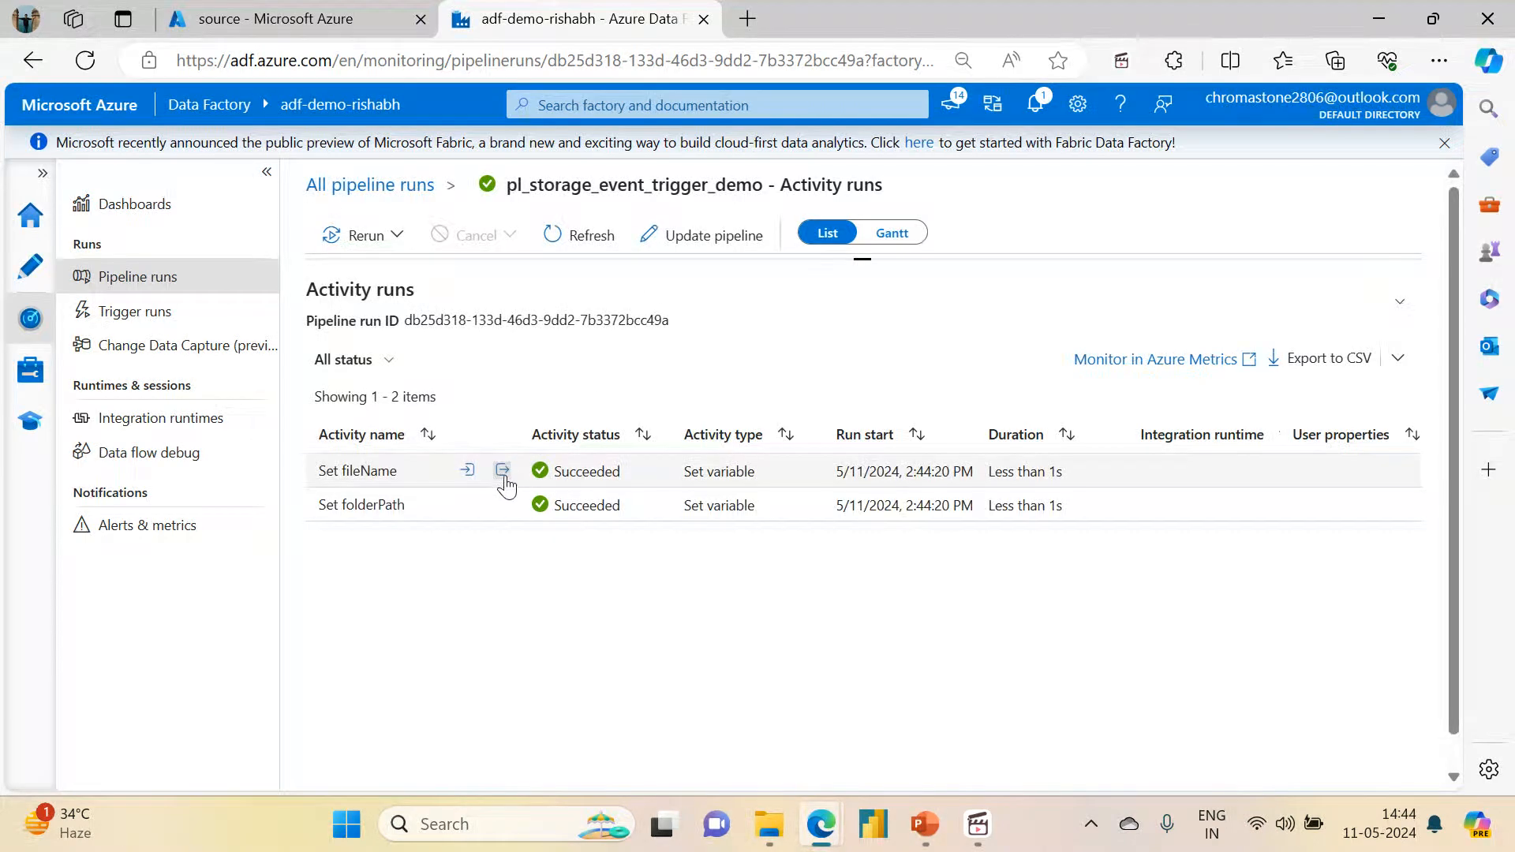
pyautogui.click(503, 471)
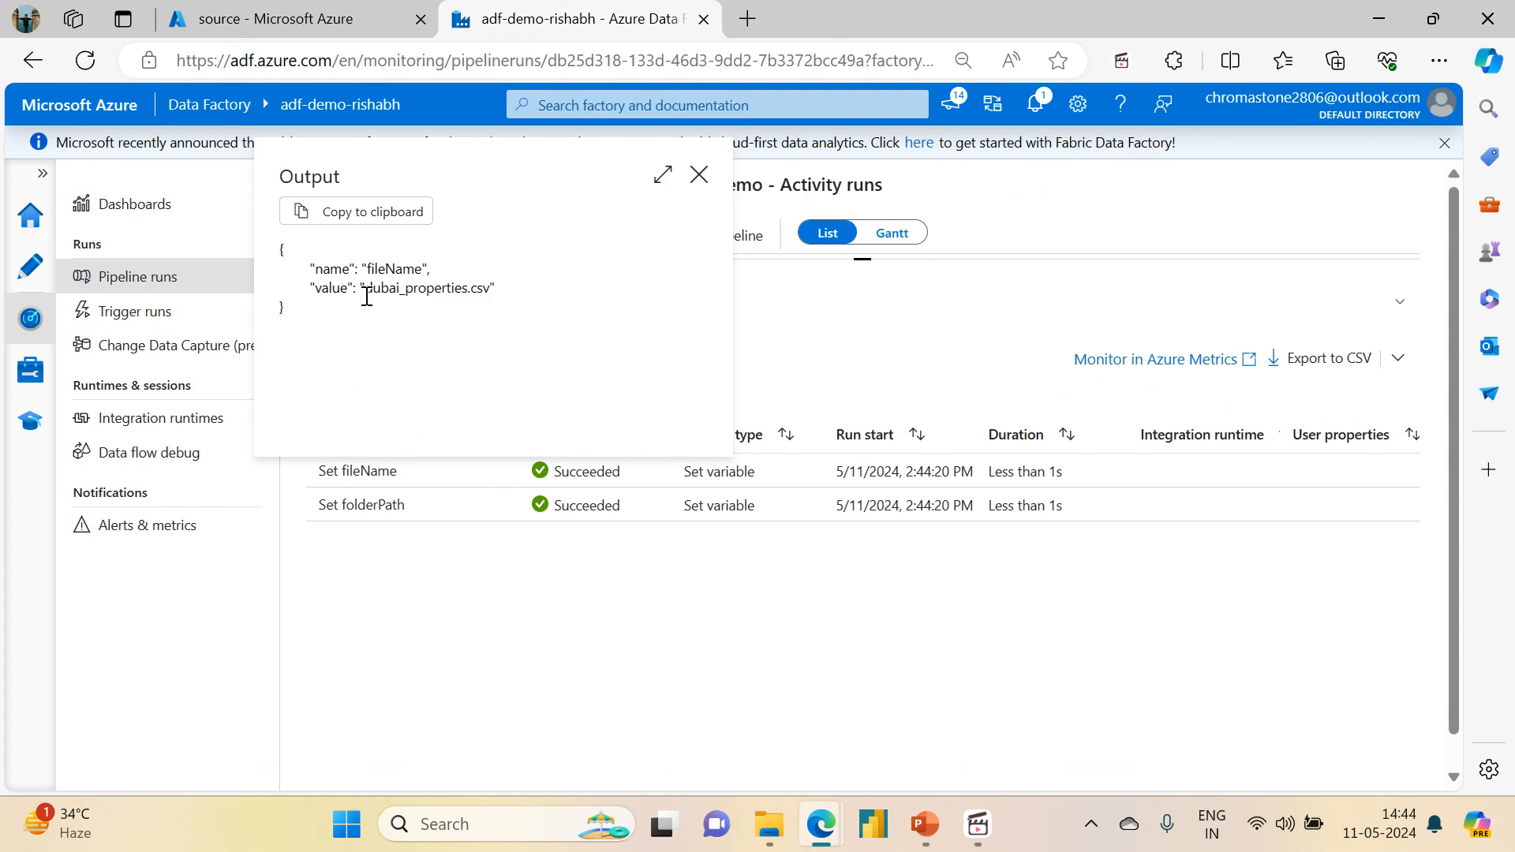
# Step: Inspect the file name value in the Set fileName output and close the output
pyautogui.moveTo(366, 289); pyautogui.dragTo(498, 289)
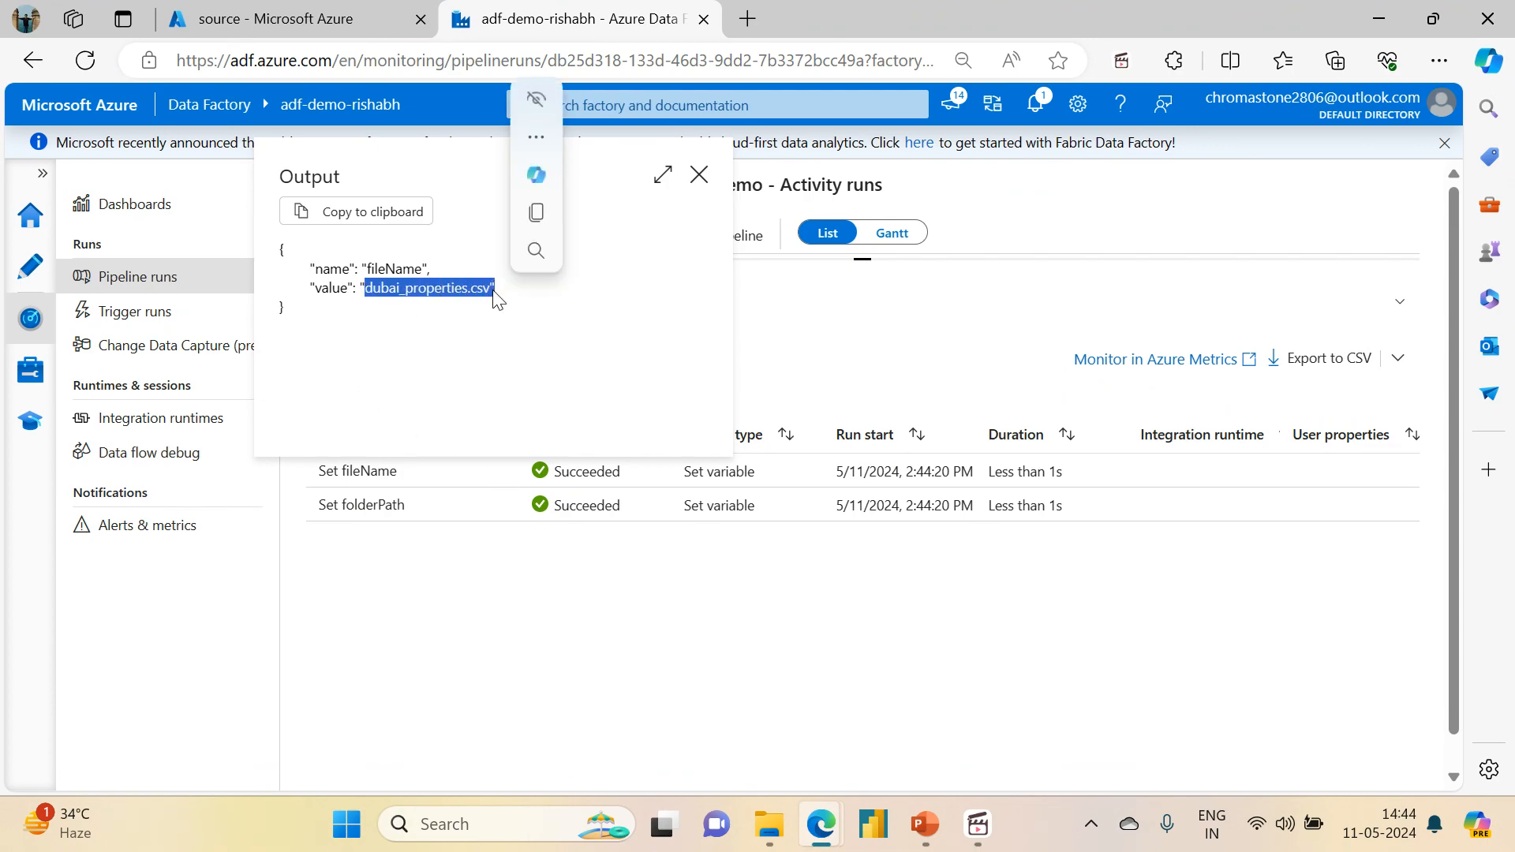
pyautogui.click(702, 193)
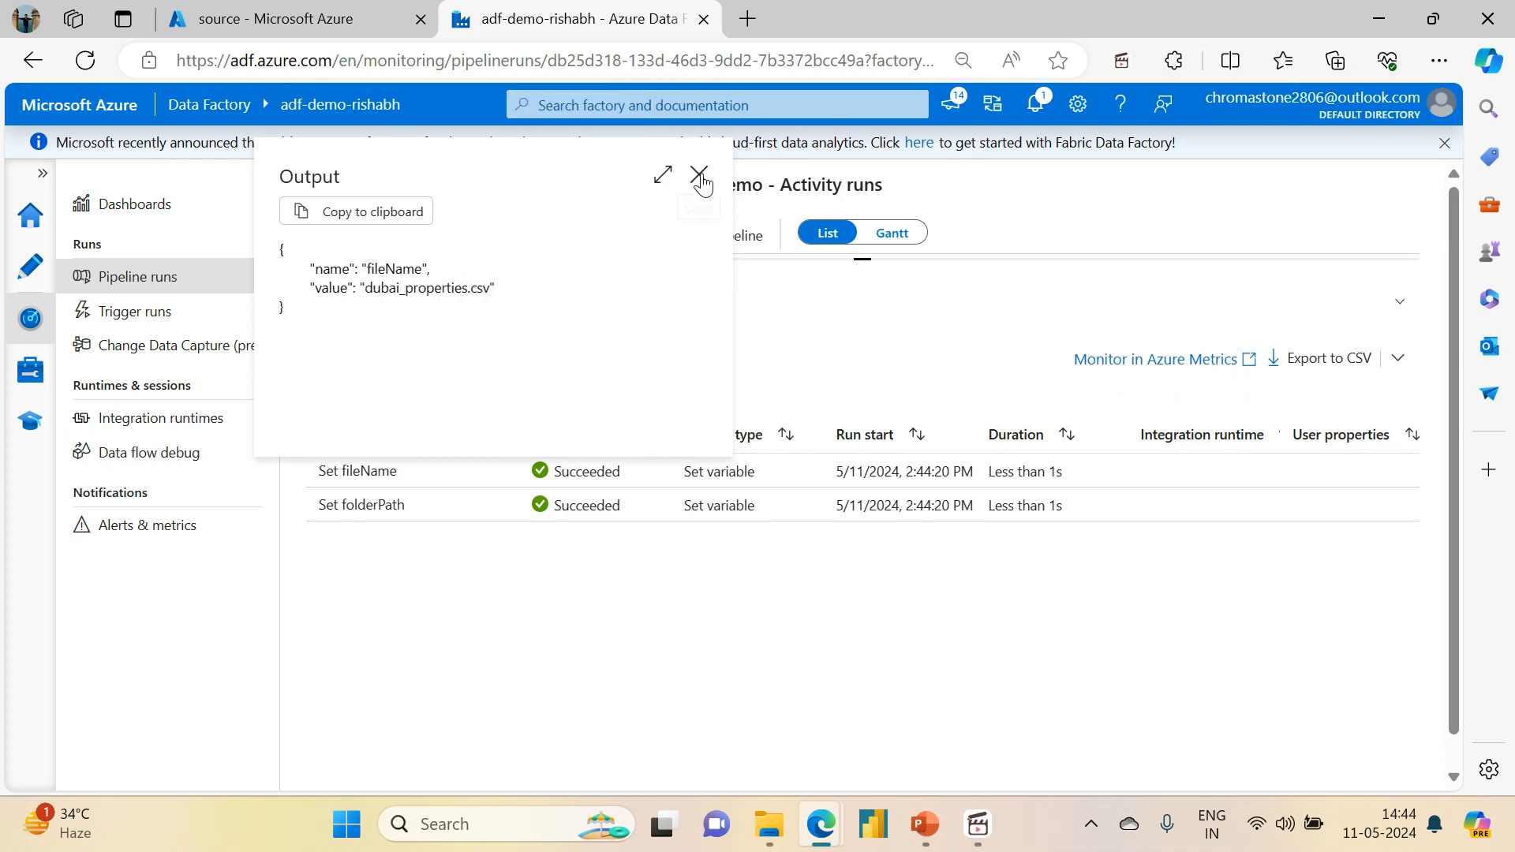
pyautogui.click(700, 174)
# Step: Add a Copy data activity to pl_storage_event_trigger_demo and connect it to the success output of Set fileName
pyautogui.click(47, 266)
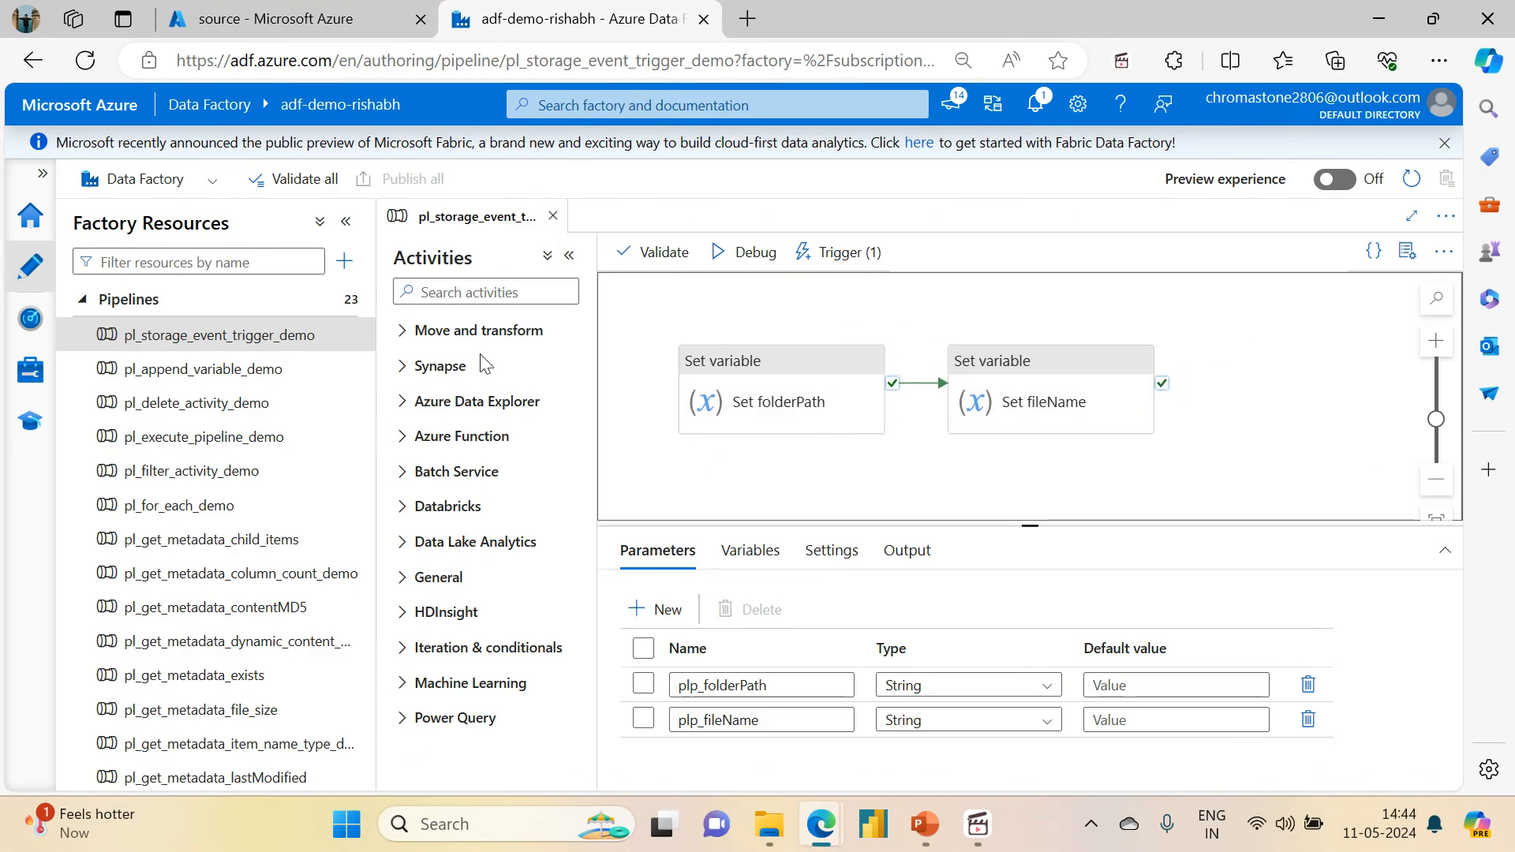
pyautogui.click(483, 288)
pyautogui.write('co')
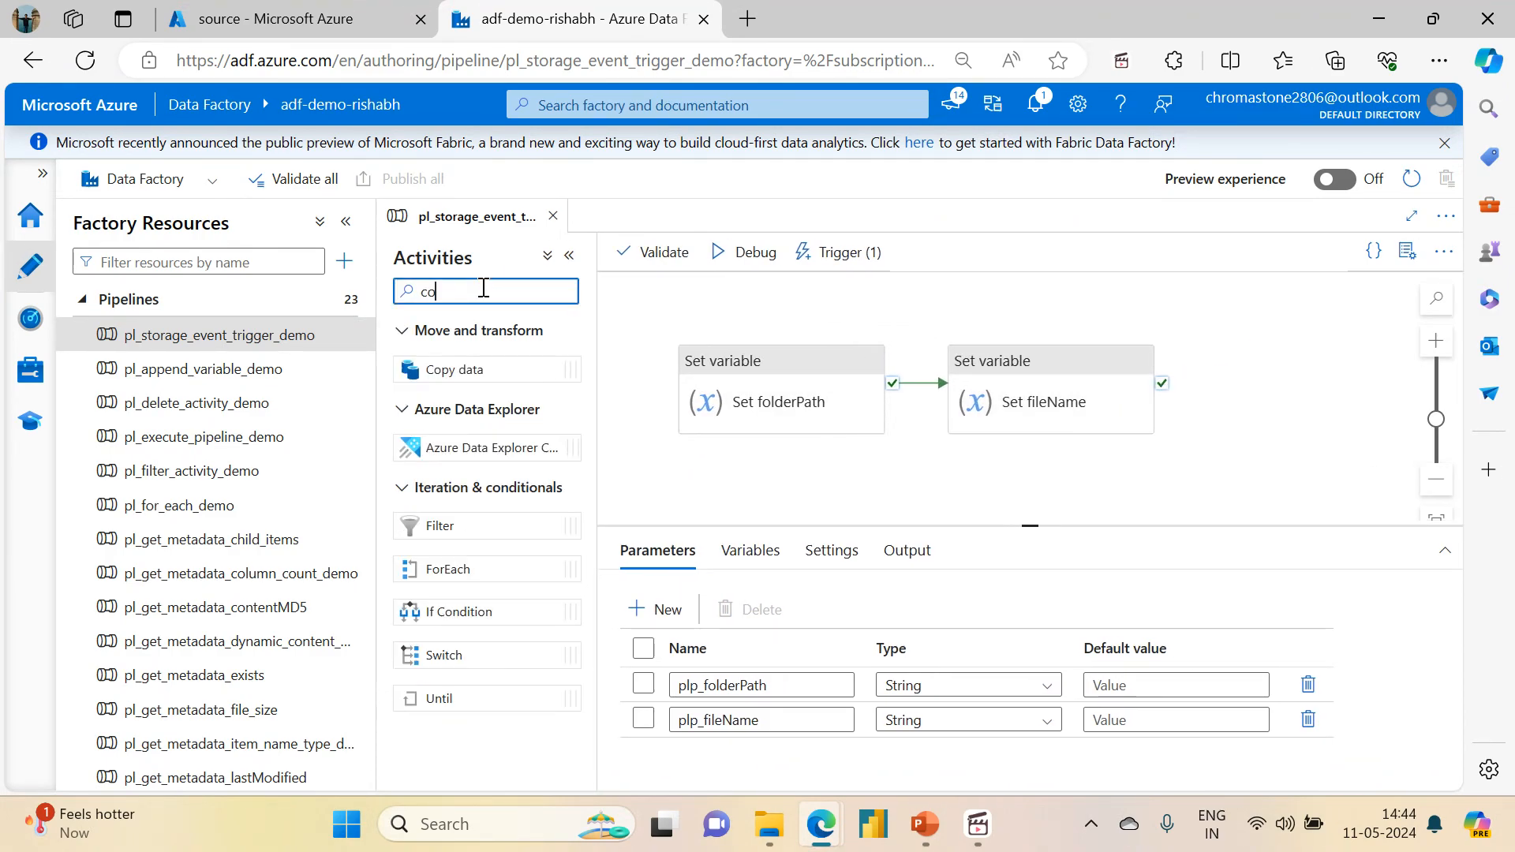
pyautogui.moveTo(471, 371)
pyautogui.mouseDown()
pyautogui.moveTo(863, 349)
pyautogui.moveTo(1308, 391)
pyautogui.mouseUp()
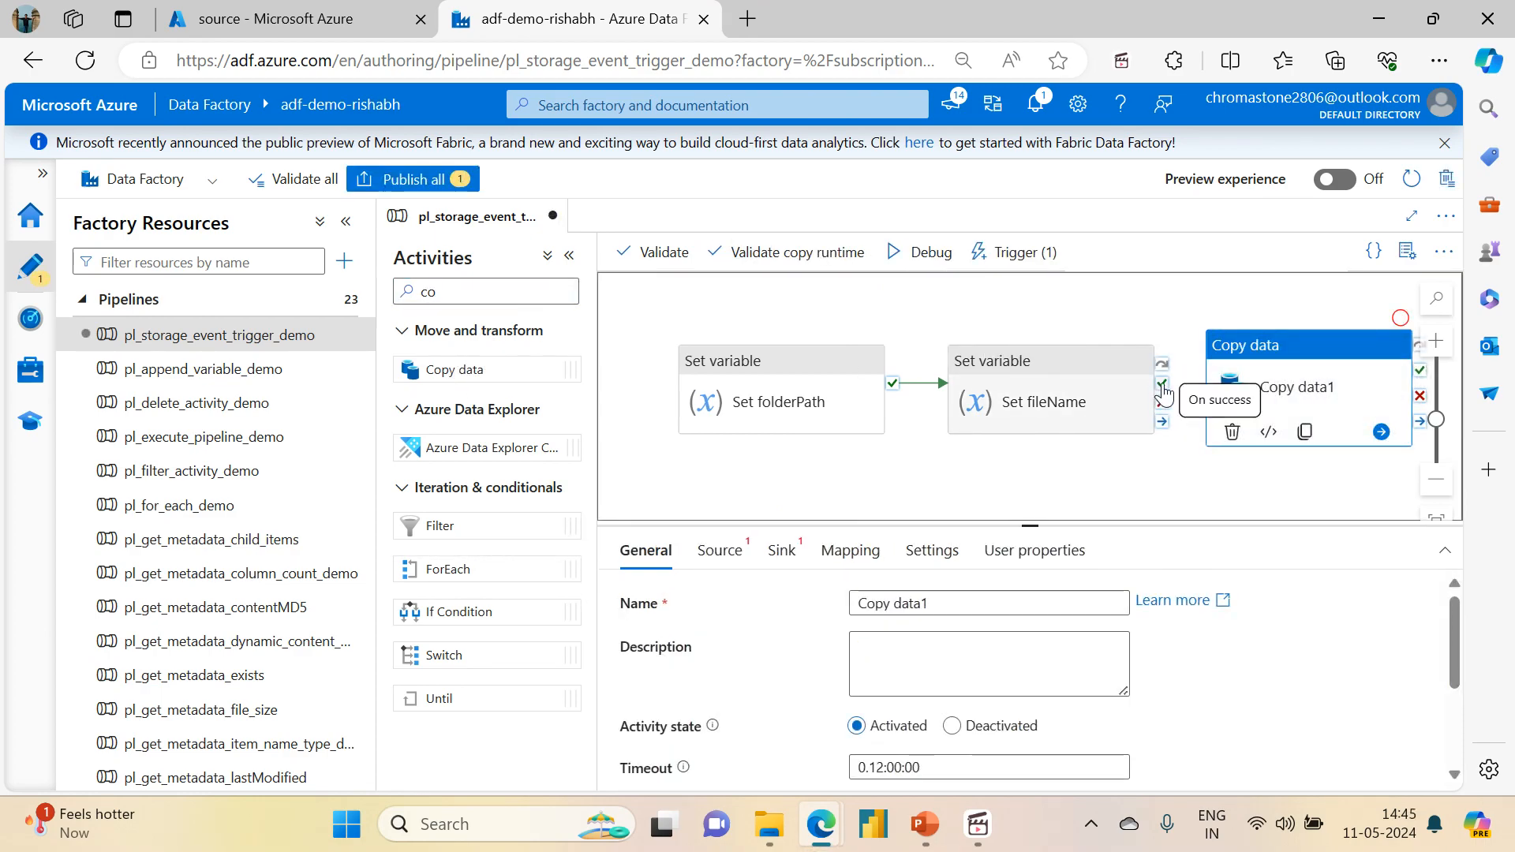
pyautogui.moveTo(1162, 383); pyautogui.dragTo(1248, 407)
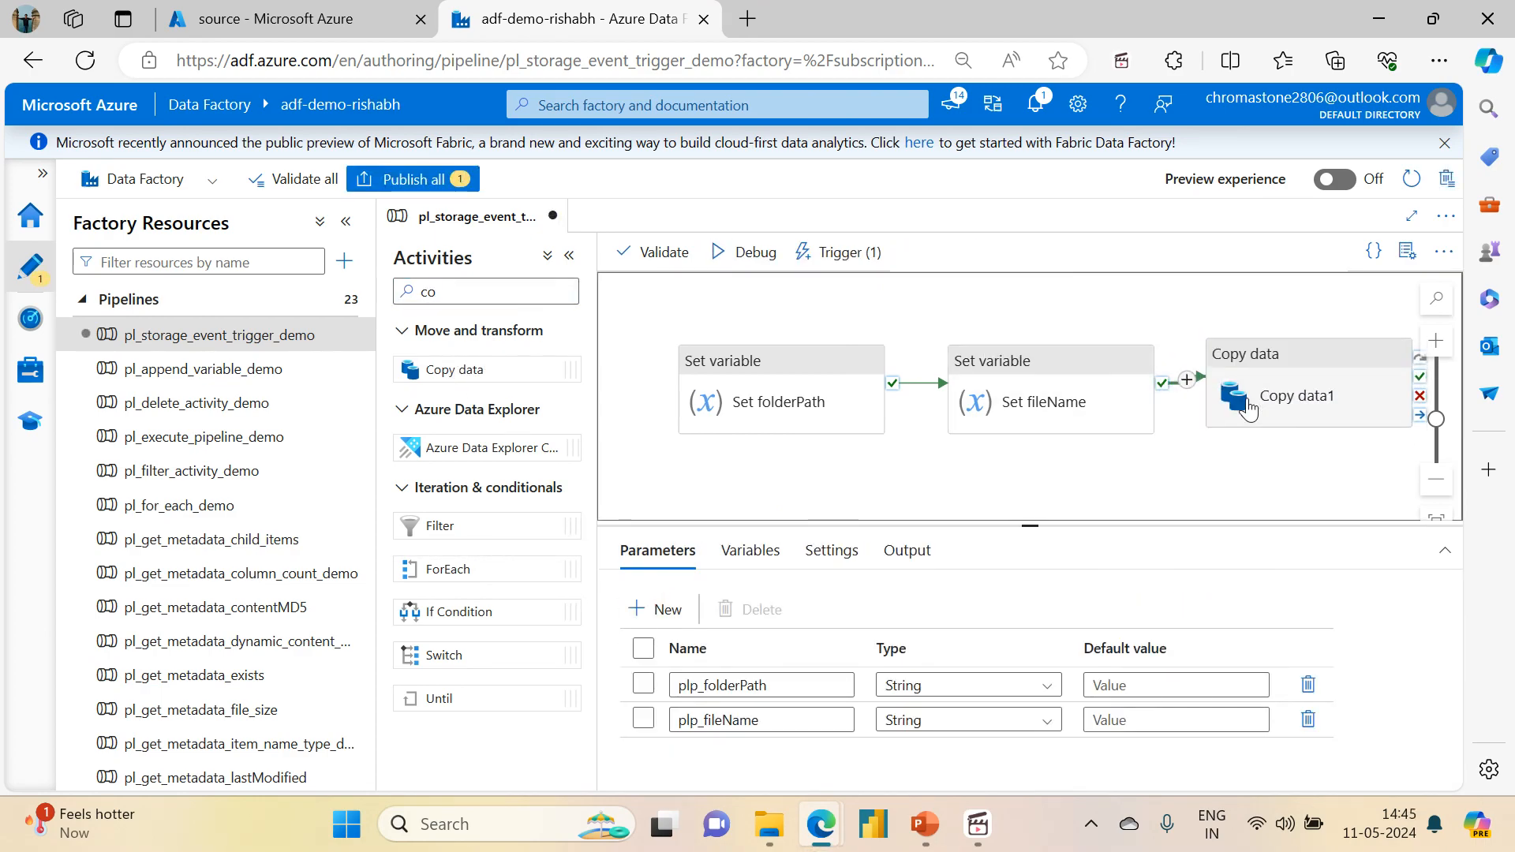
# Step: Rename the new Copy data activity as Copy dubai_properties
pyautogui.click(1354, 390)
pyautogui.click(949, 610)
pyautogui.press('BackSpace')
pyautogui.press('BackSpace')
pyautogui.write('fu')
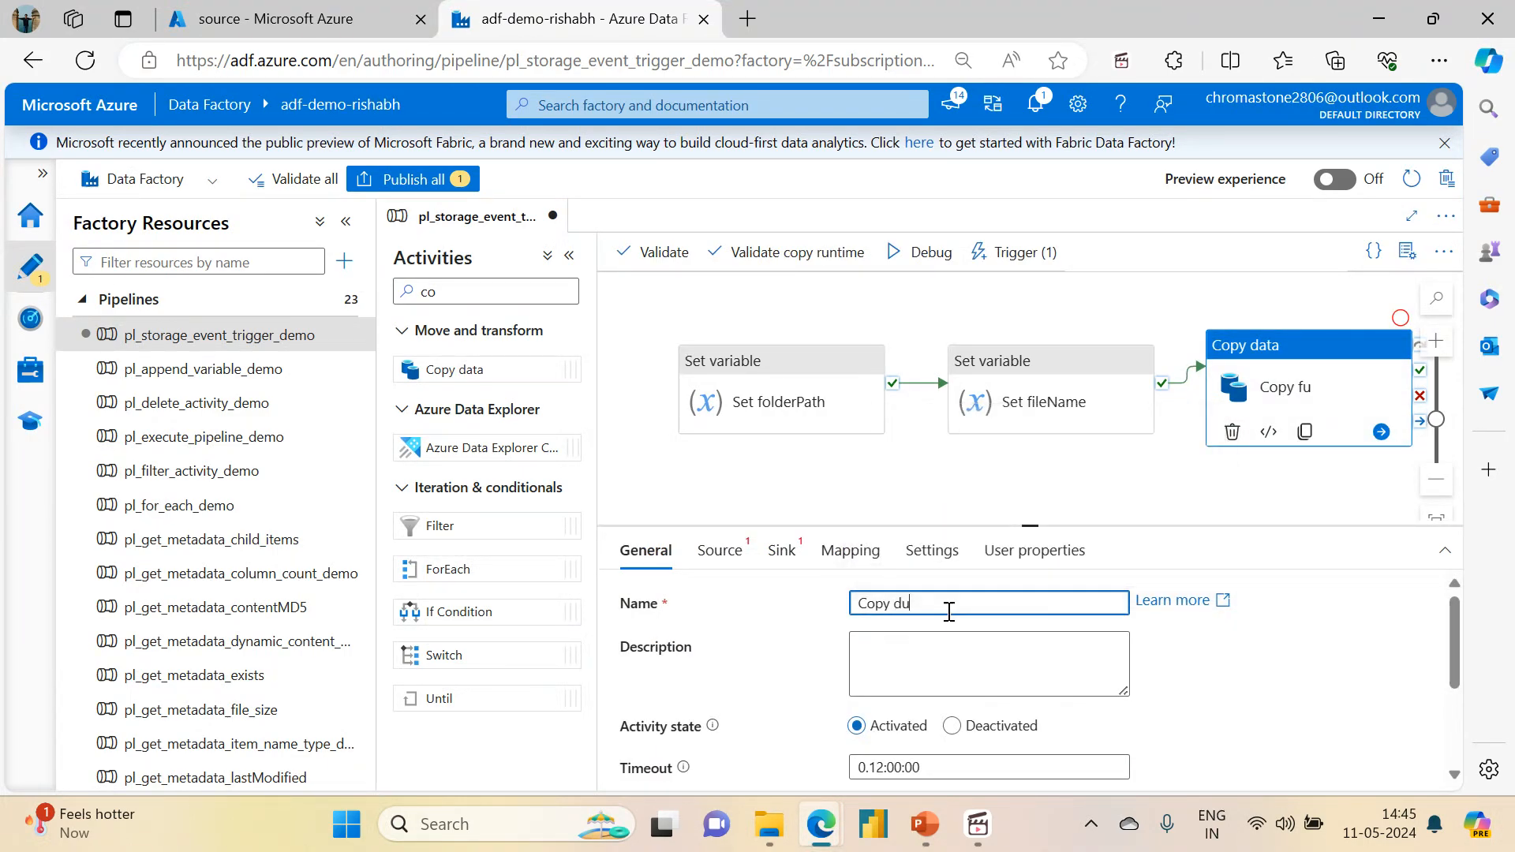
pyautogui.write('properties')
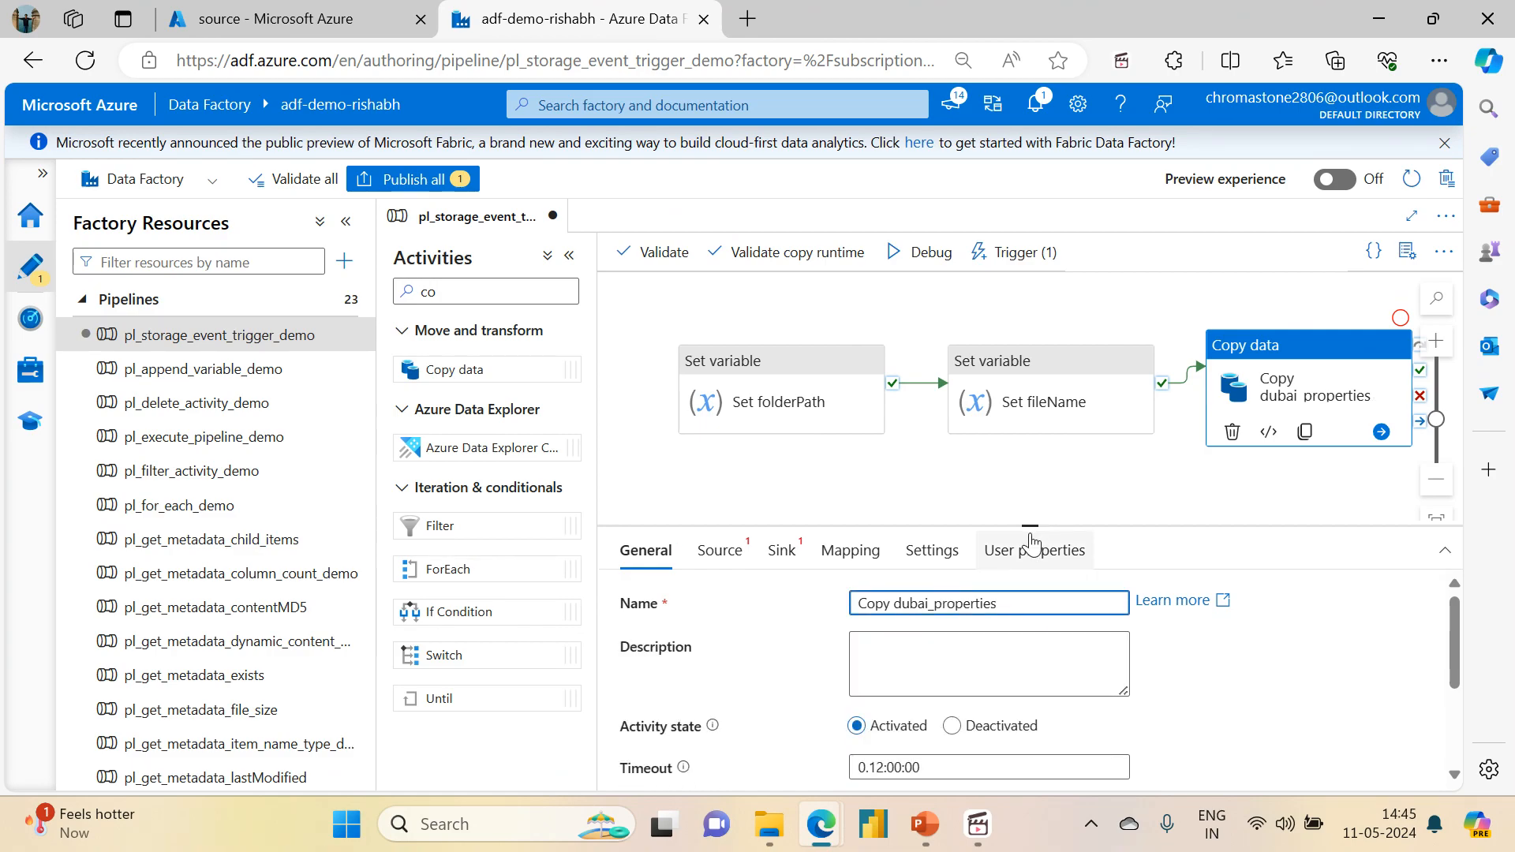
# Step: Set the copy activity's source dataset to ds_adlsgen2_storage and its container property to source
pyautogui.moveTo(1032, 523); pyautogui.dragTo(1023, 419)
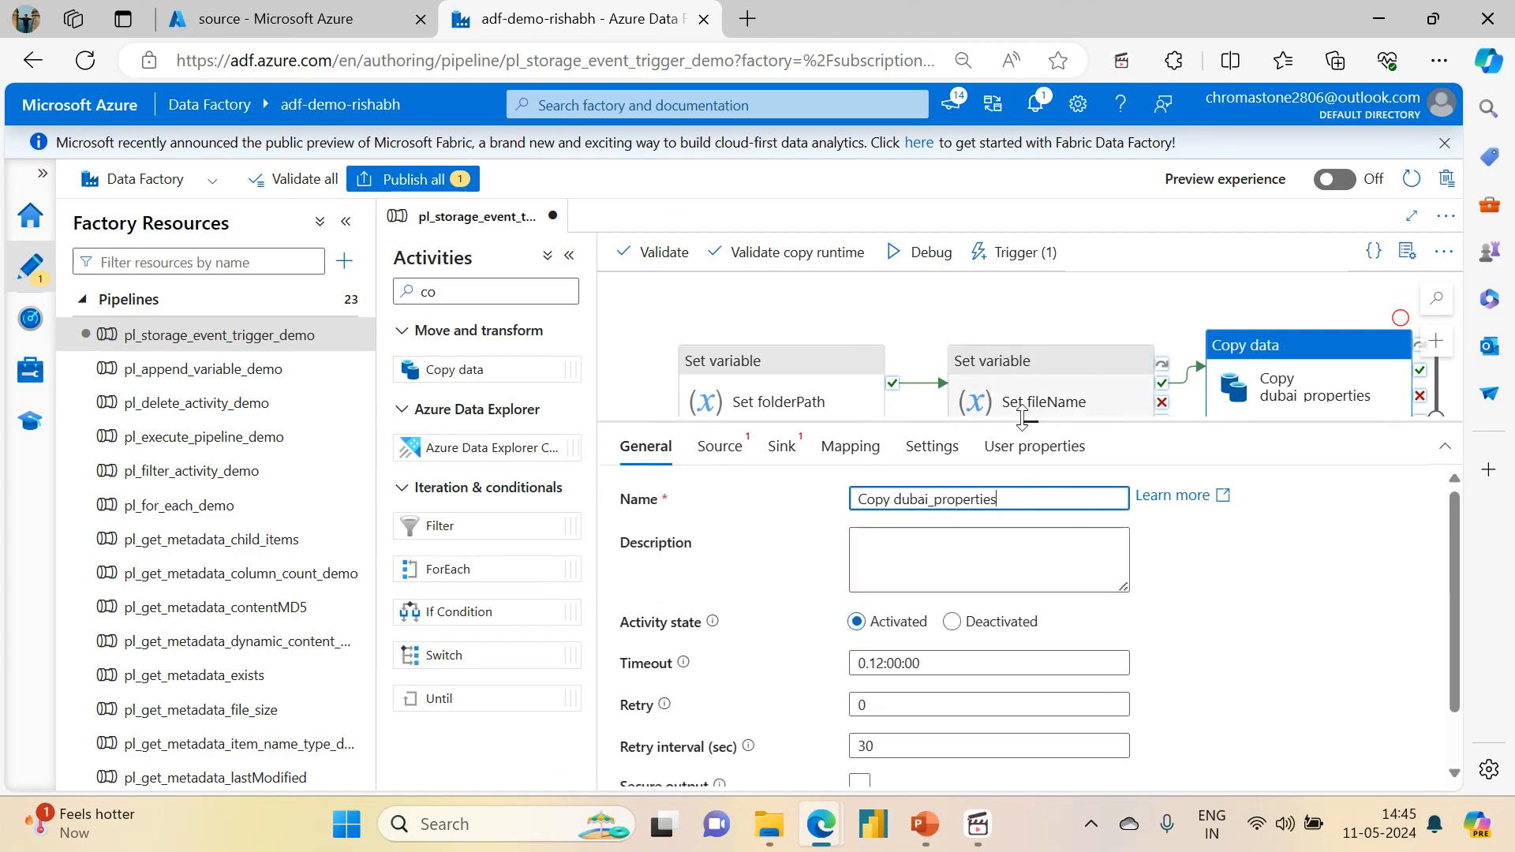
pyautogui.click(719, 447)
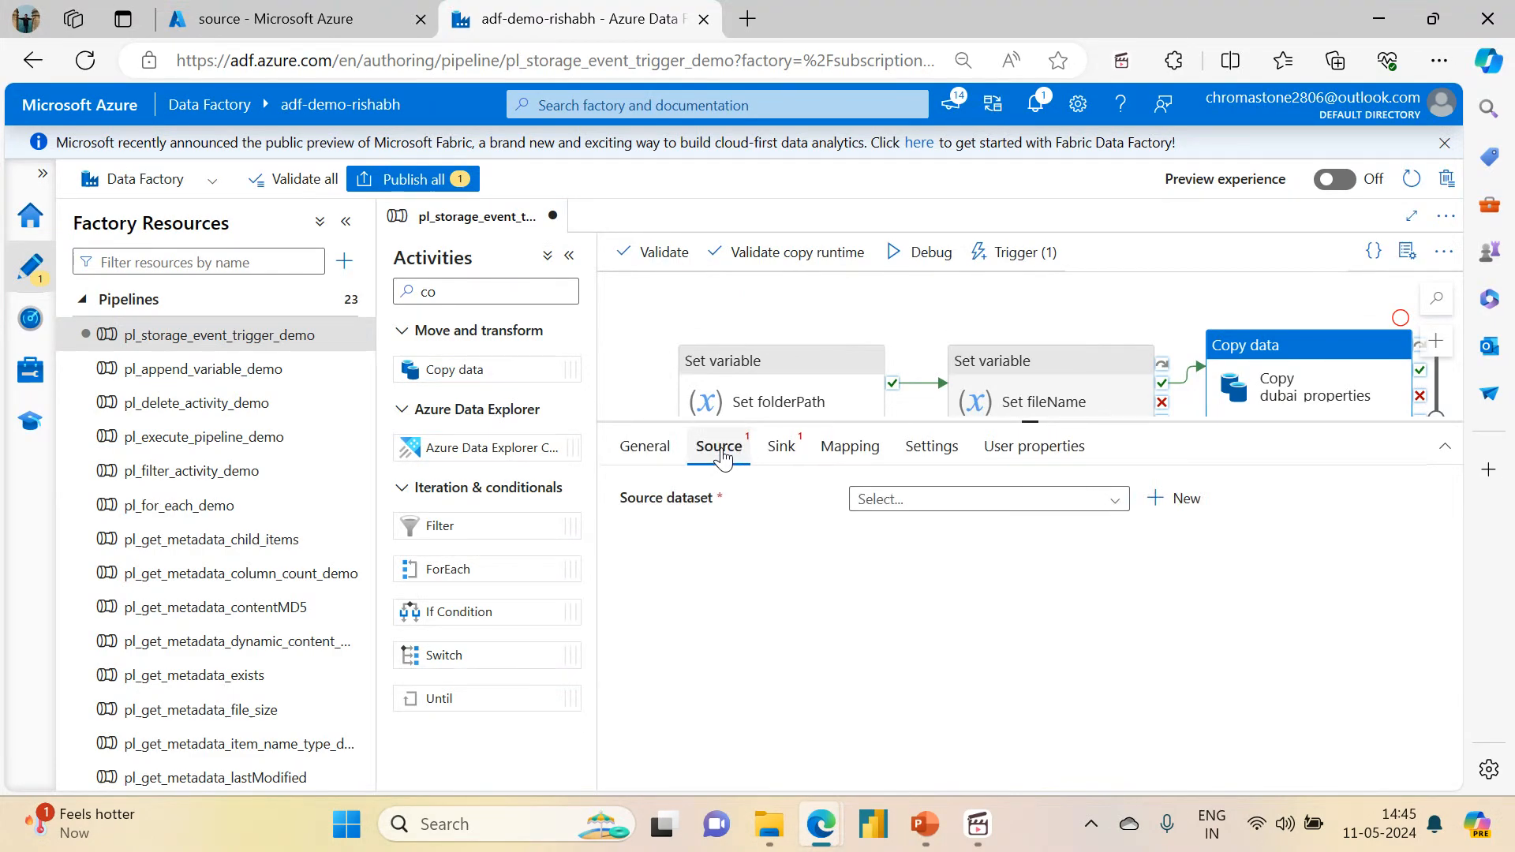
pyautogui.click(907, 501)
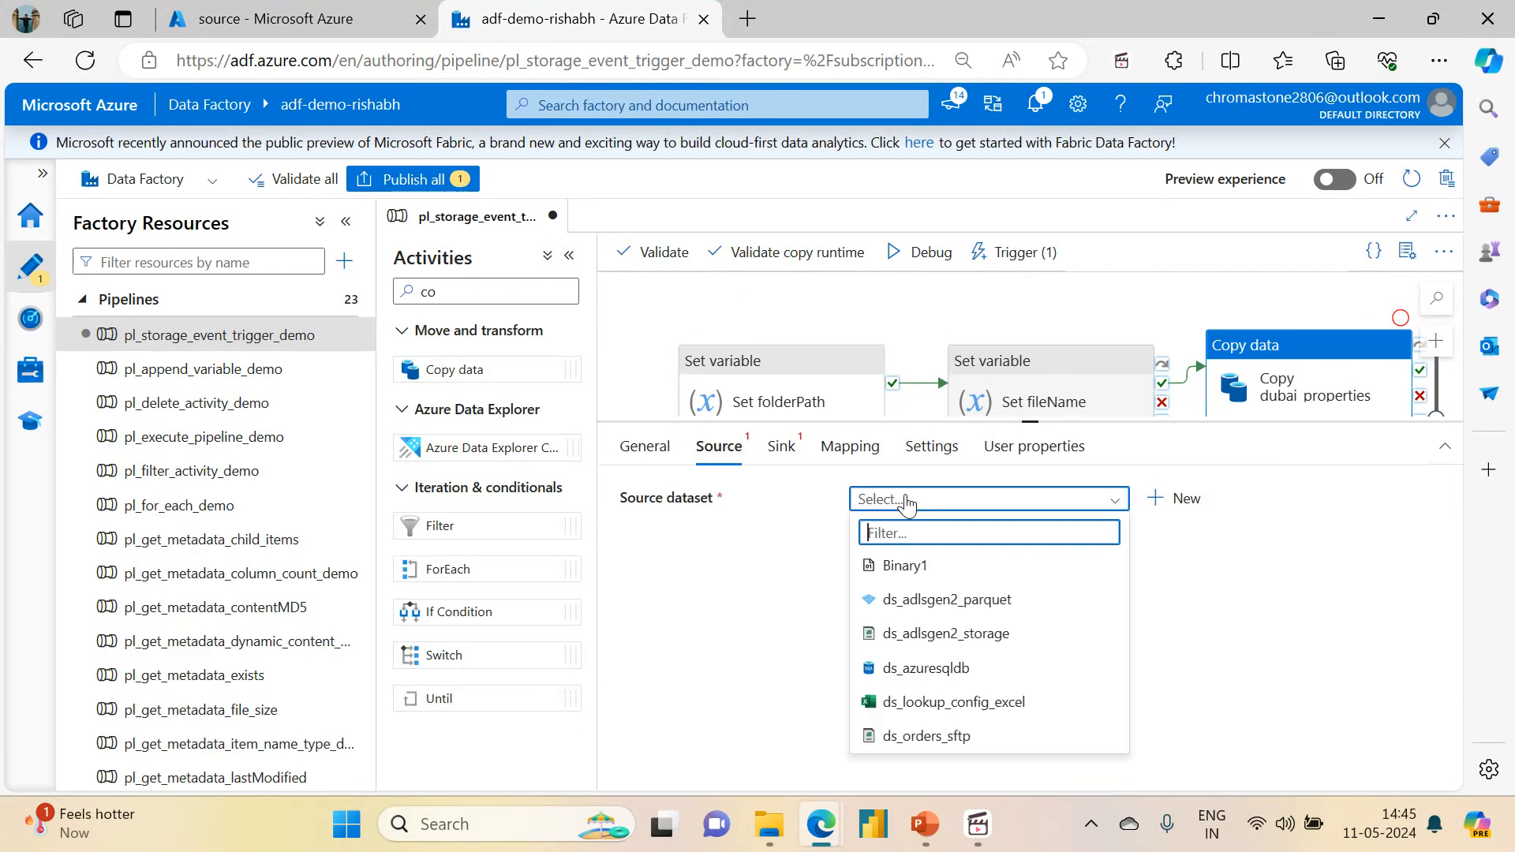
pyautogui.click(925, 633)
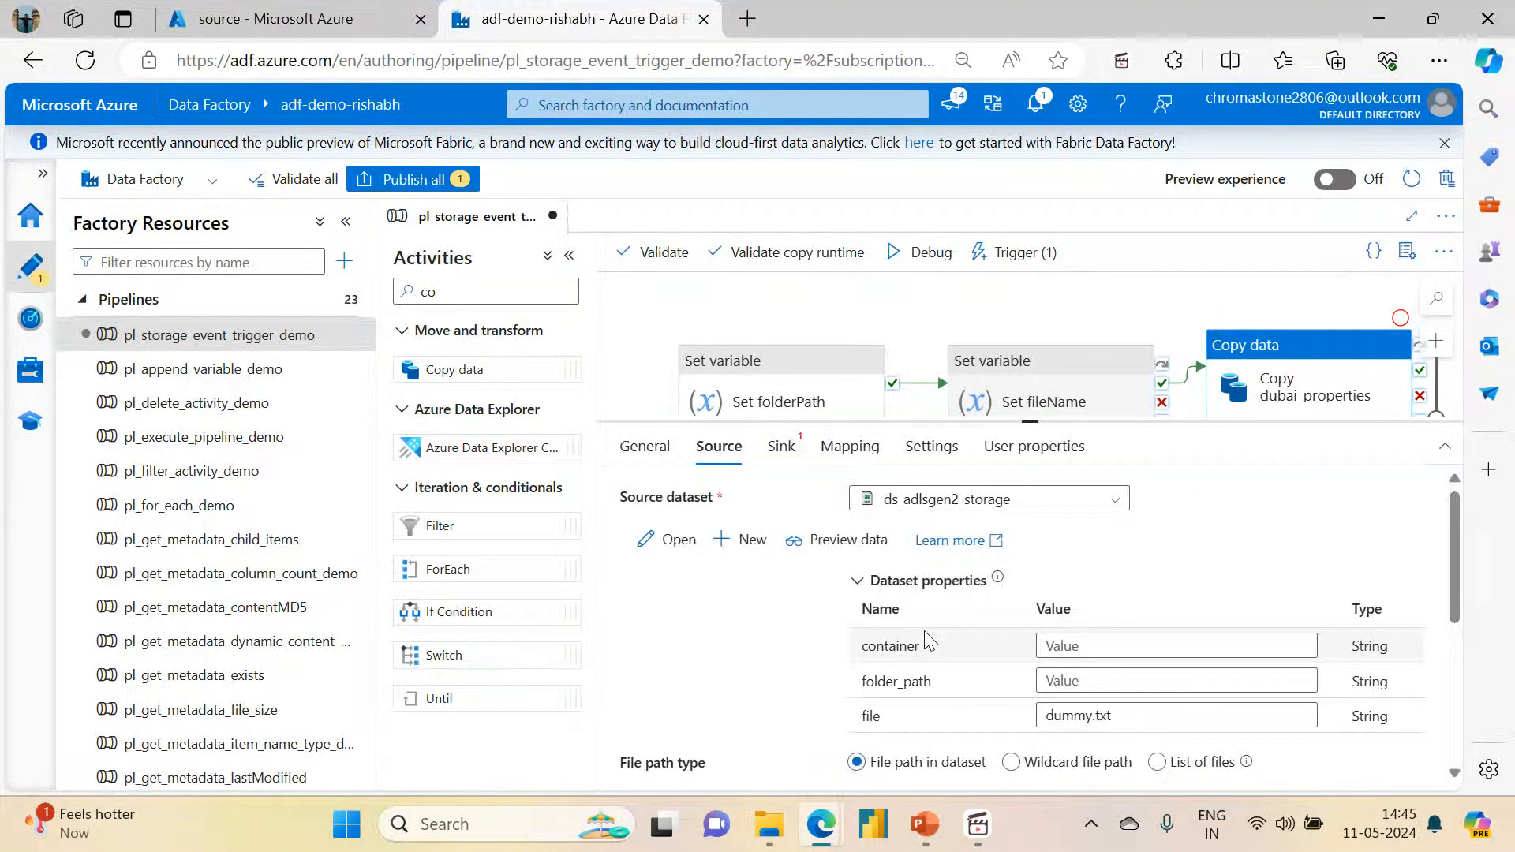
pyautogui.click(1061, 646)
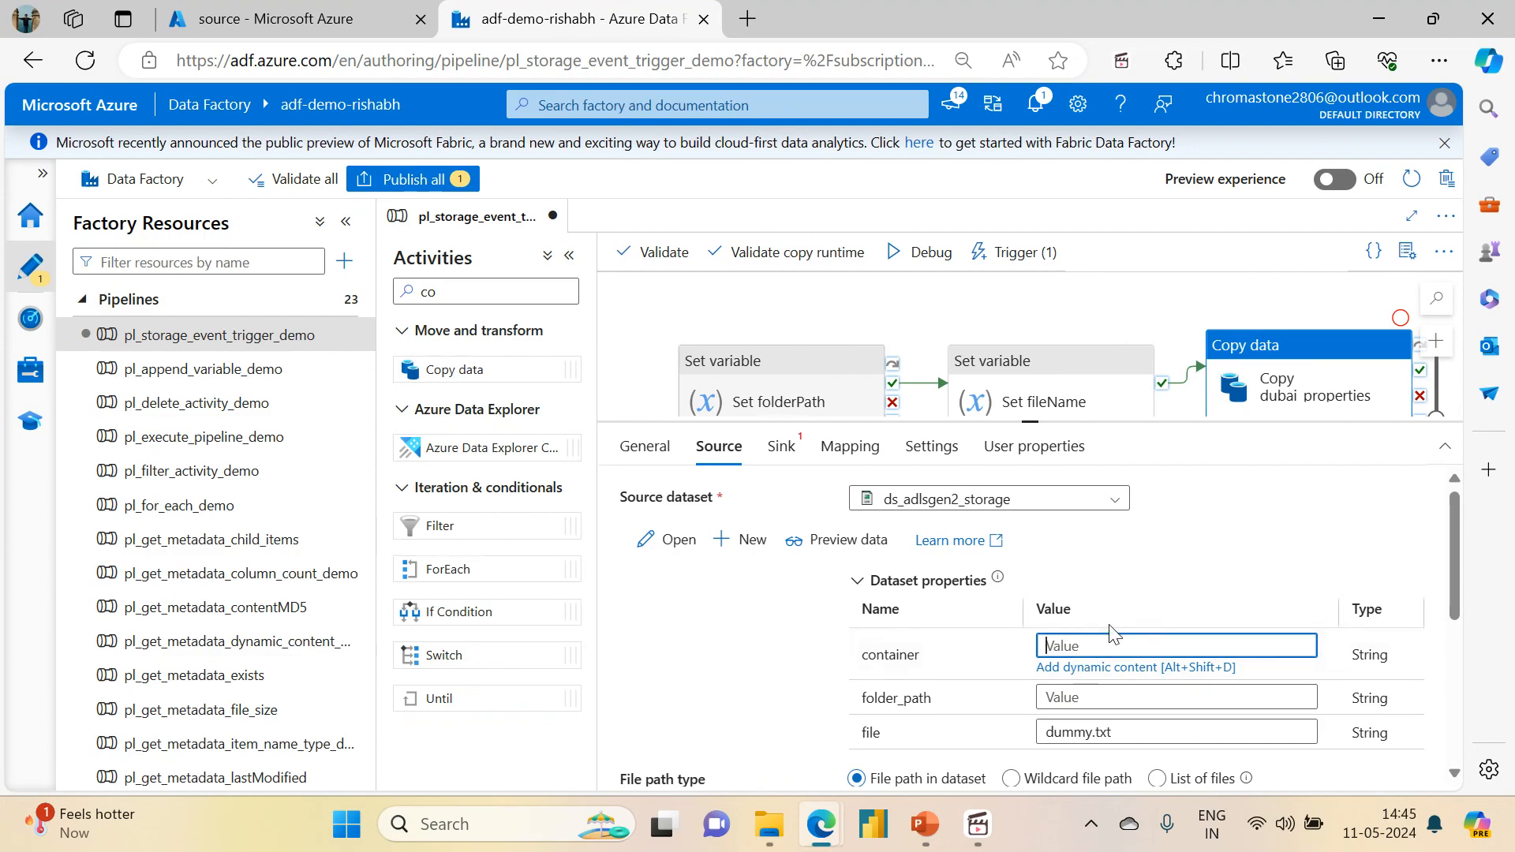
pyautogui.click(1055, 696)
pyautogui.click(1064, 704)
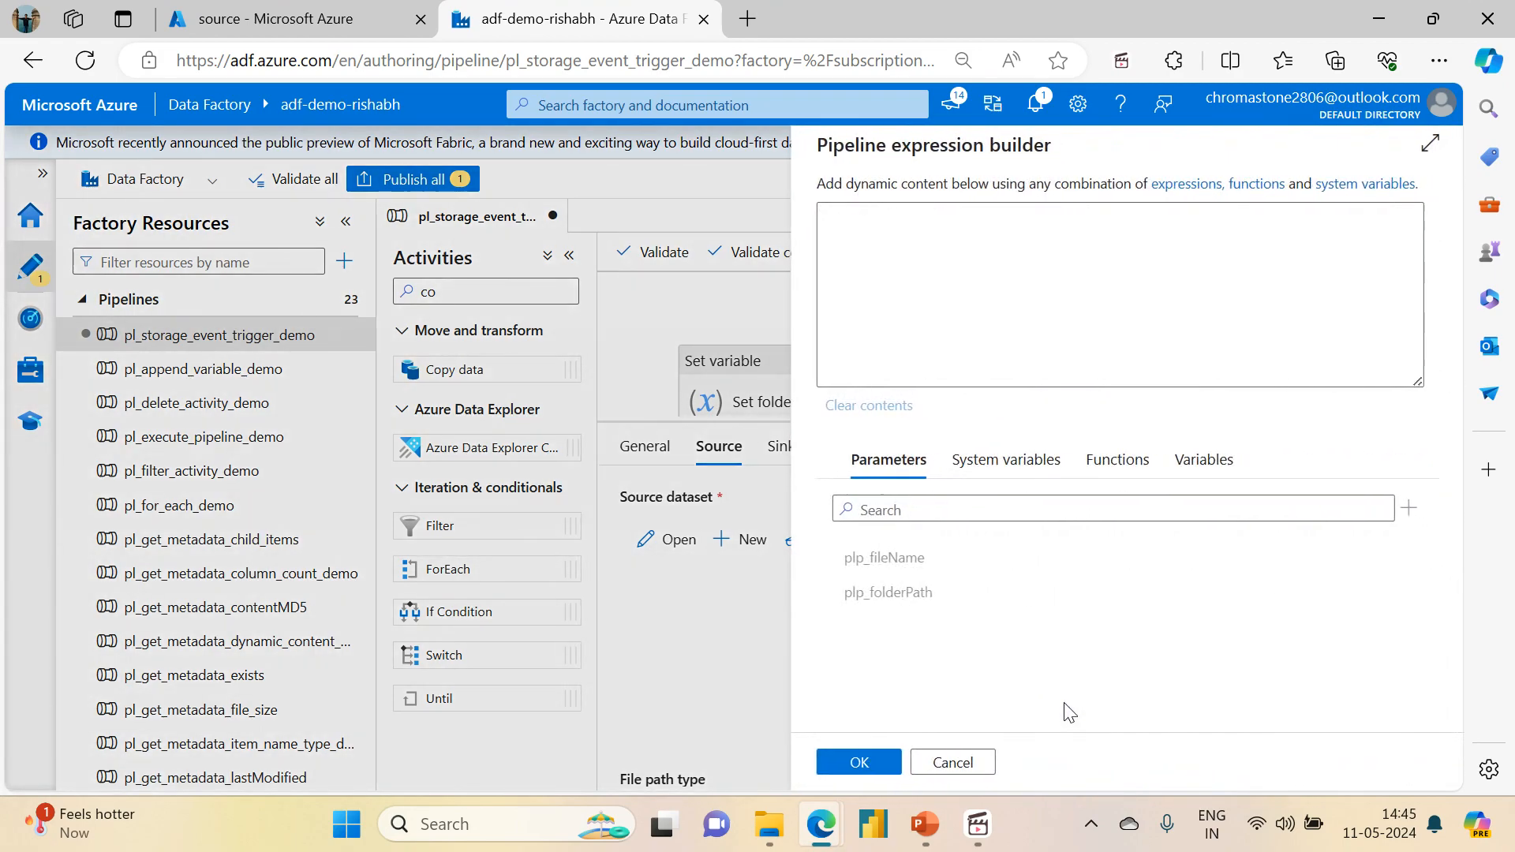
pyautogui.write('@replace(, , )')
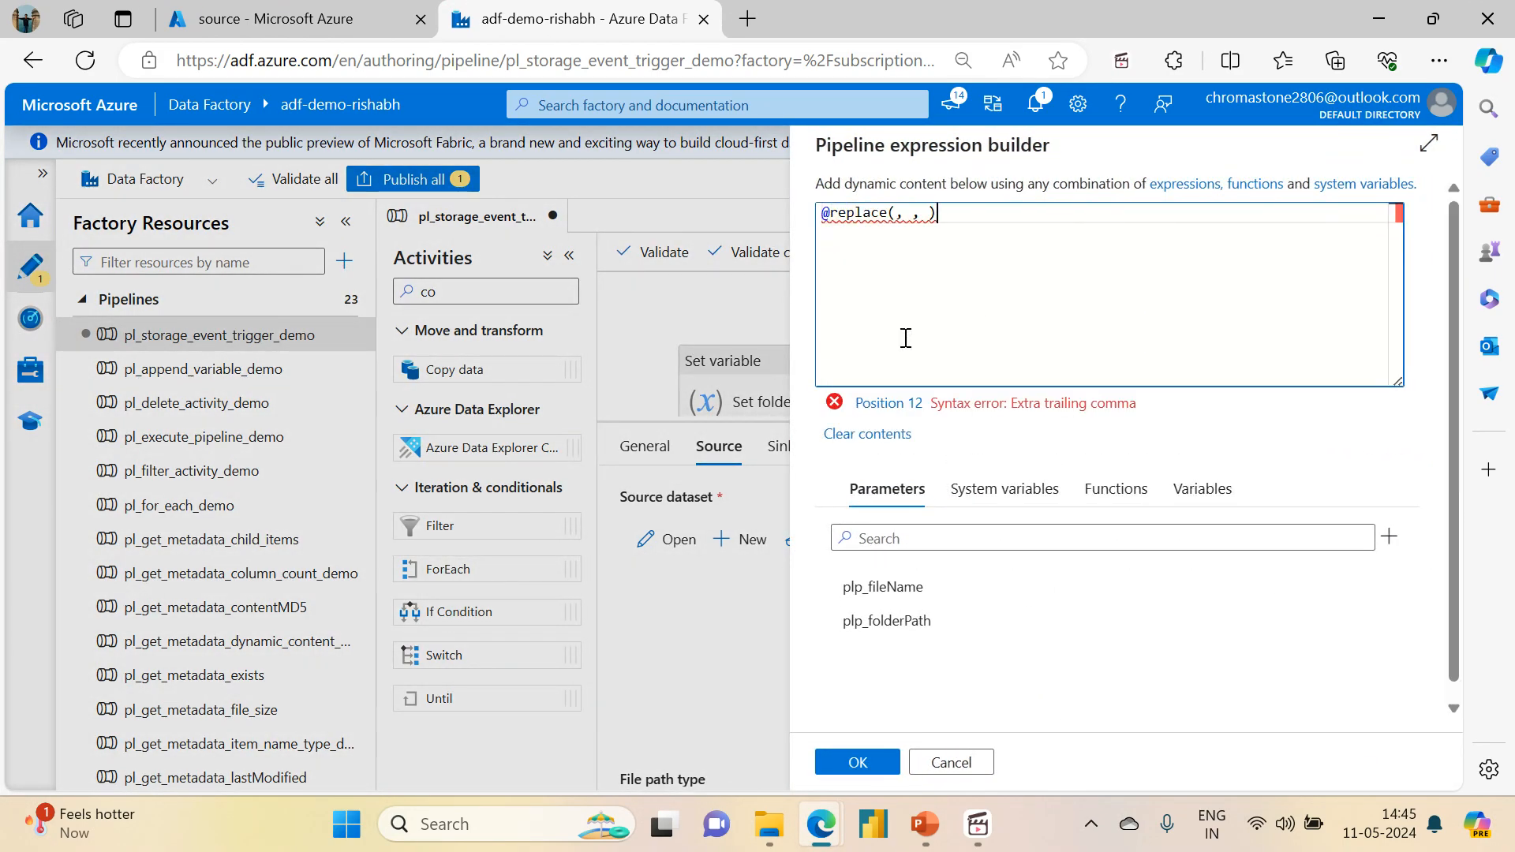
pyautogui.click(1199, 491)
pyautogui.click(849, 624)
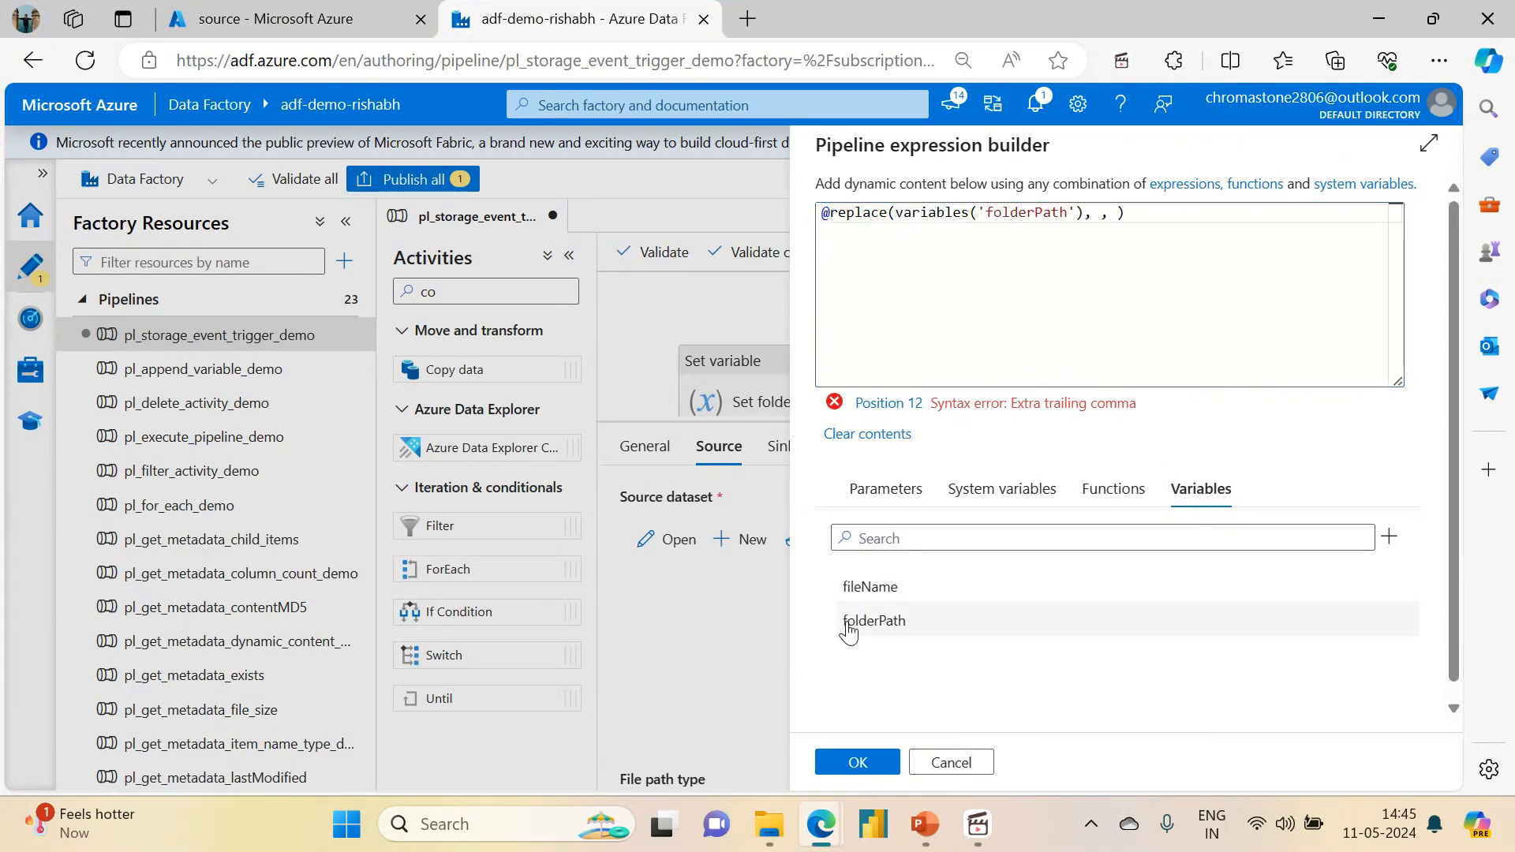
pyautogui.click(1094, 213)
pyautogui.write("'")
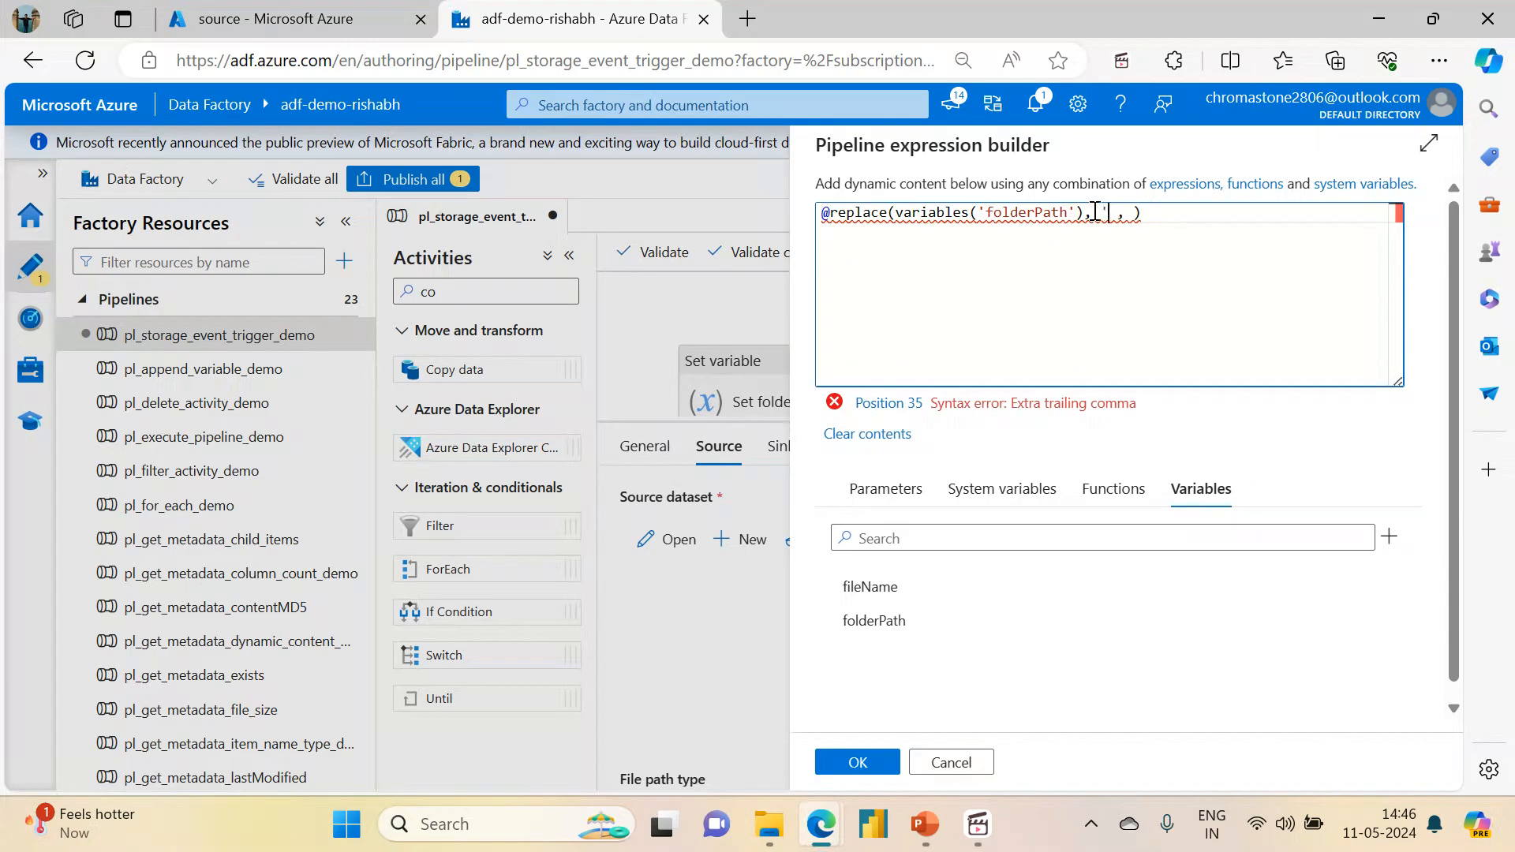
pyautogui.write('source/')
pyautogui.press('Delete')
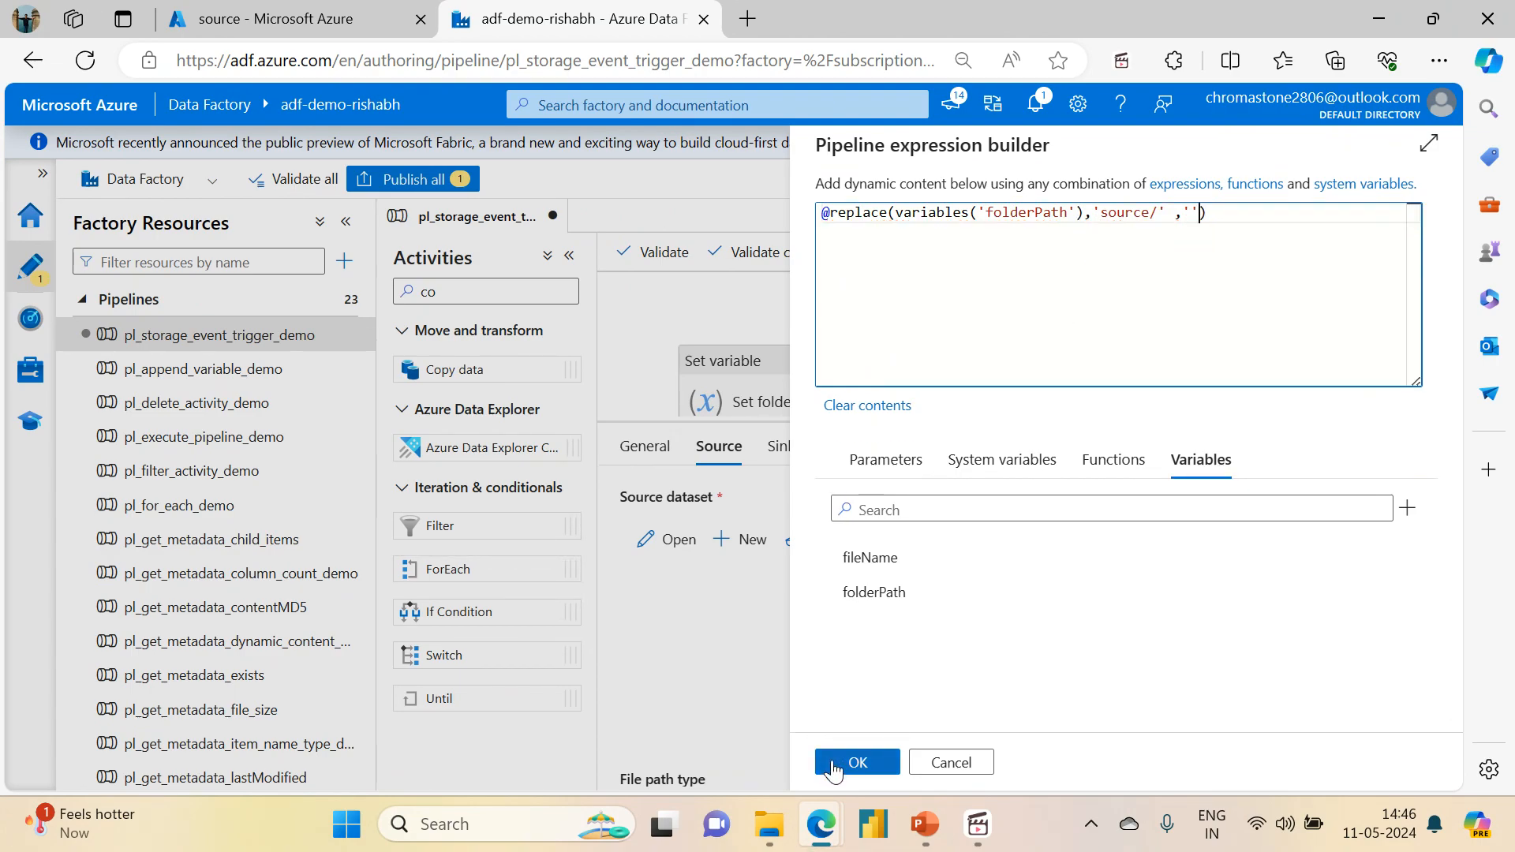
pyautogui.click(857, 762)
pyautogui.click(1122, 709)
pyautogui.hotkey('ctrl', 'a')
pyautogui.press('BackSpace')
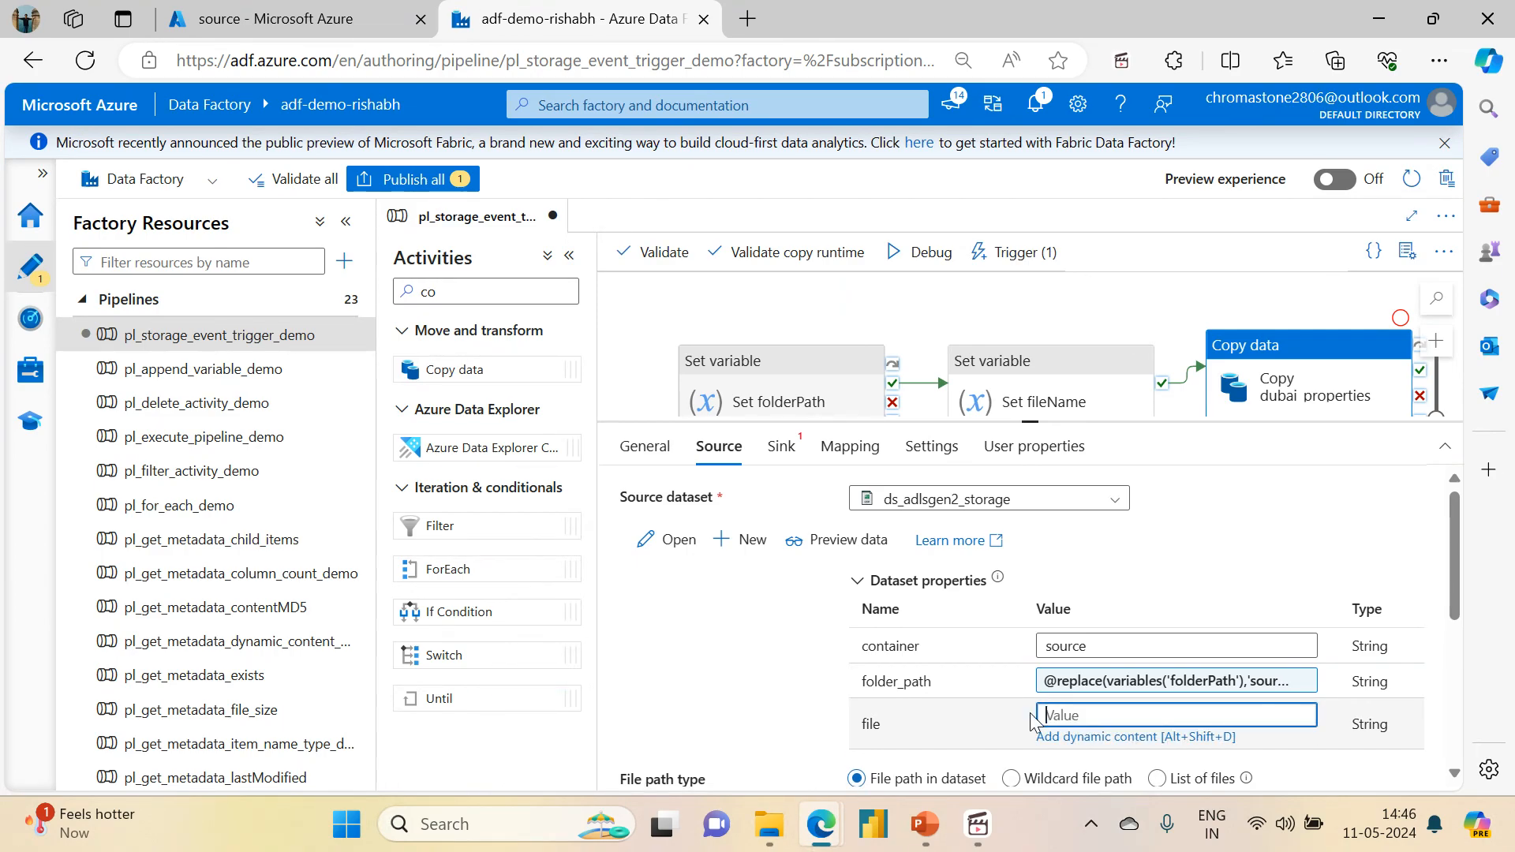
pyautogui.click(1097, 738)
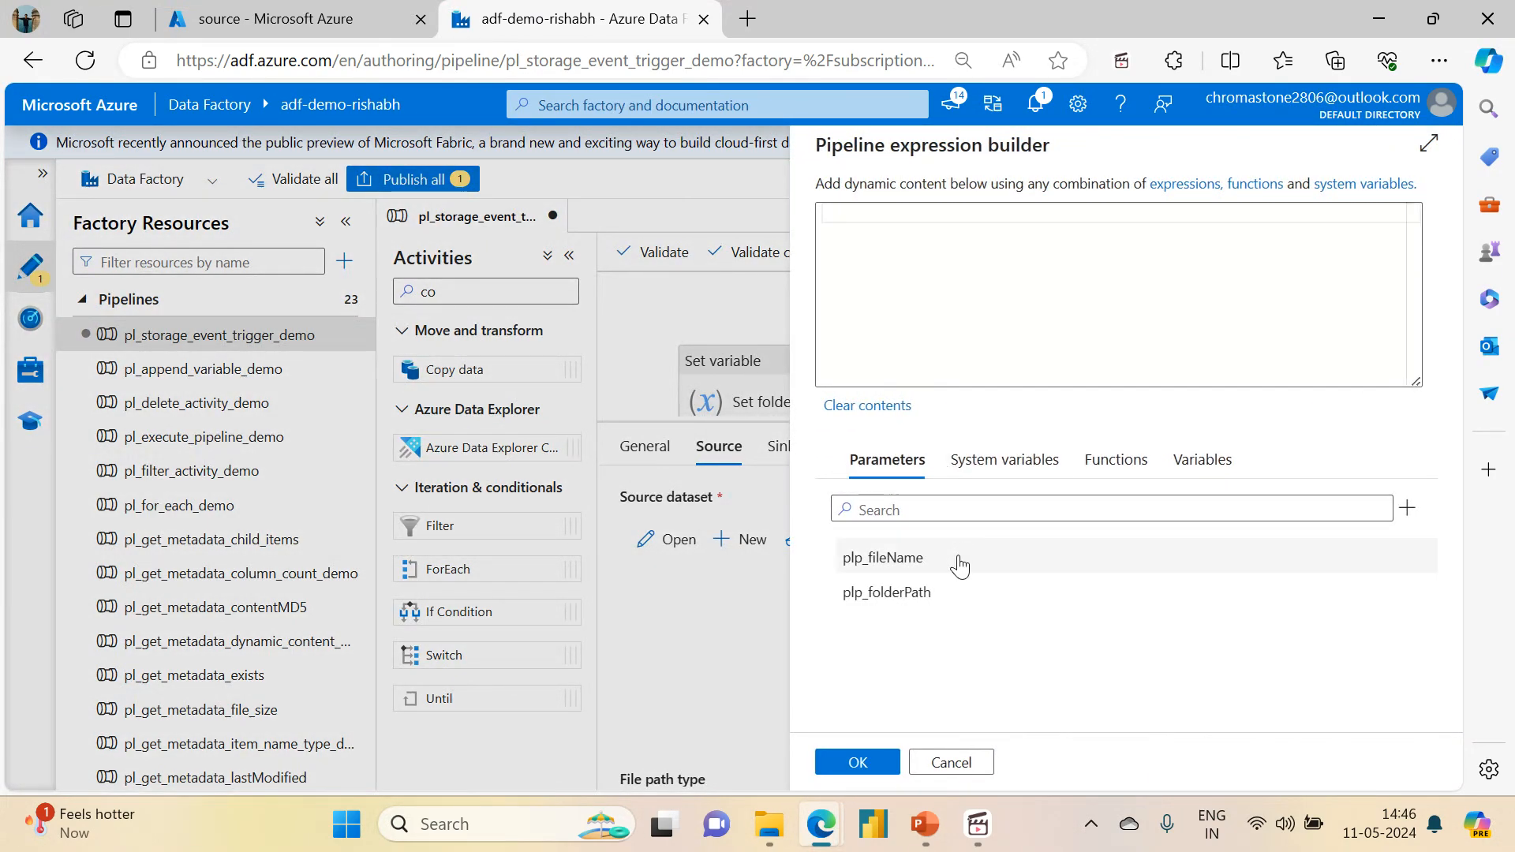
pyautogui.click(873, 558)
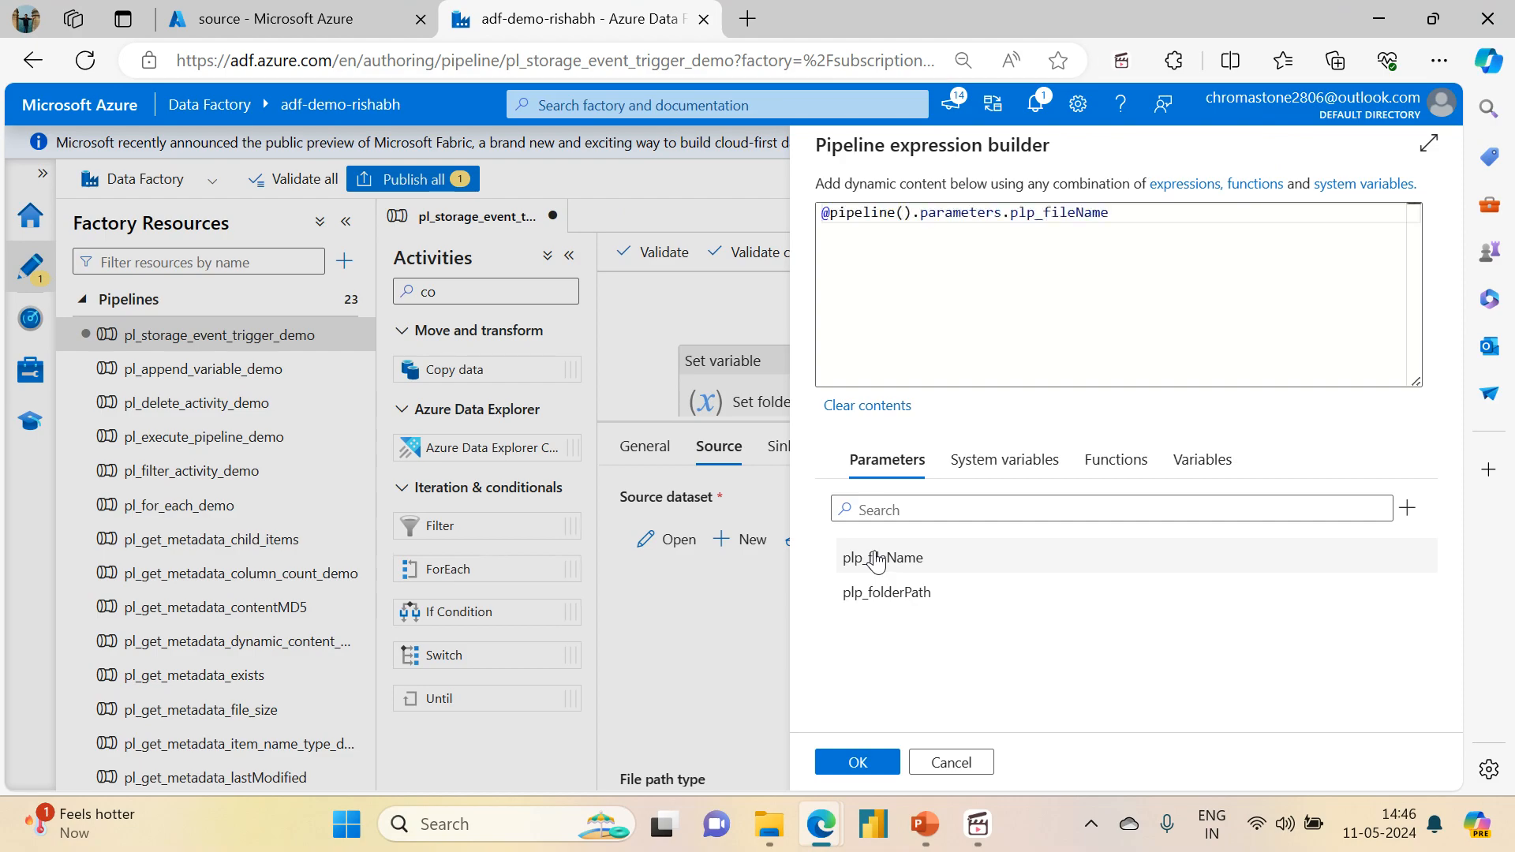
pyautogui.click(851, 764)
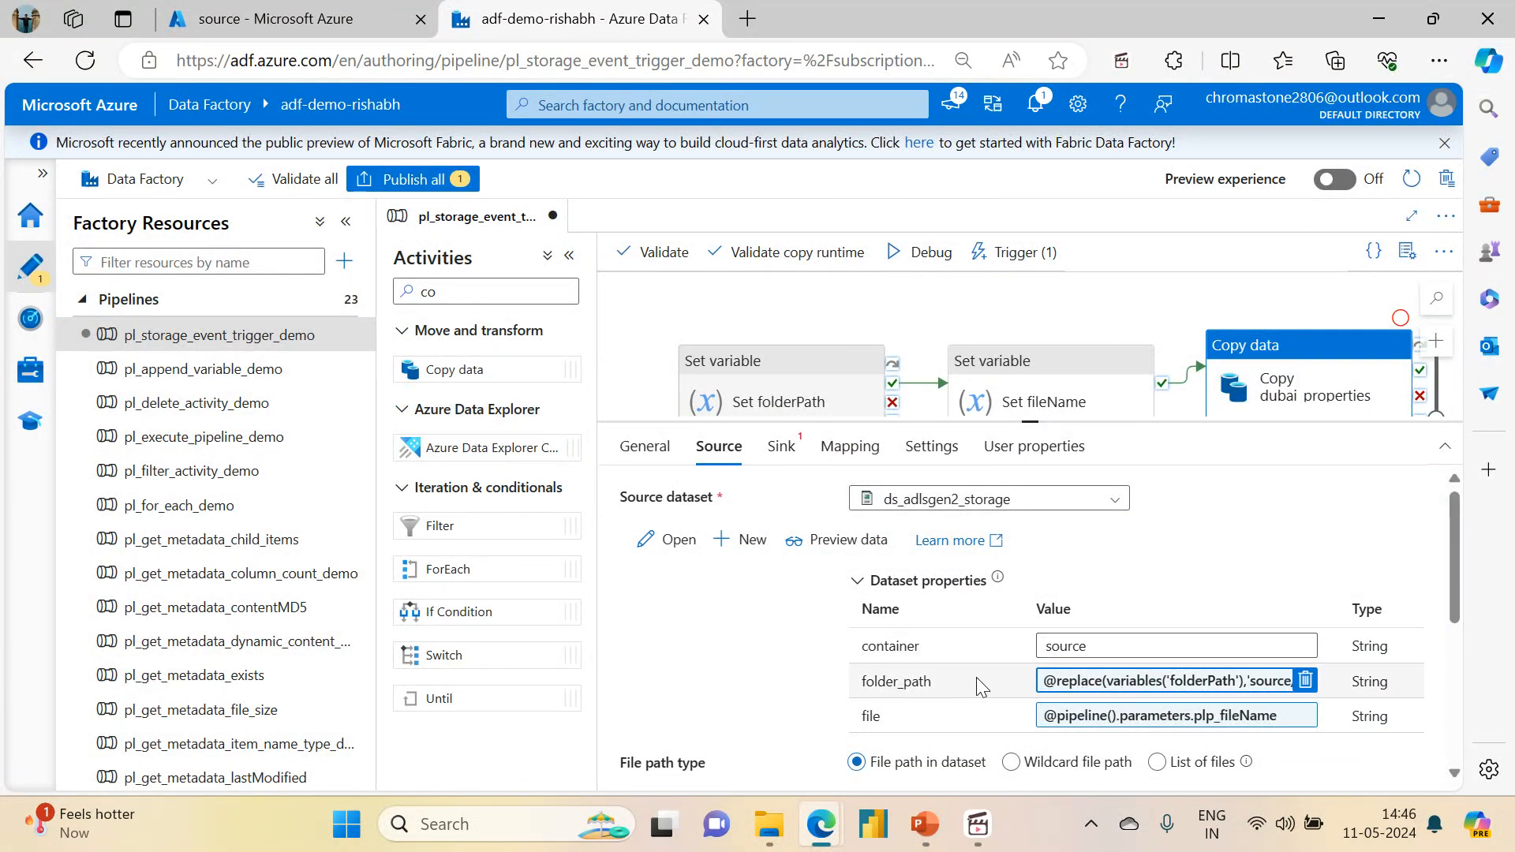
# Step: Examine the container and directory parts of the Set folderPath output in the triggered pl_storage_event_trigger_demo run
pyautogui.click(28, 330)
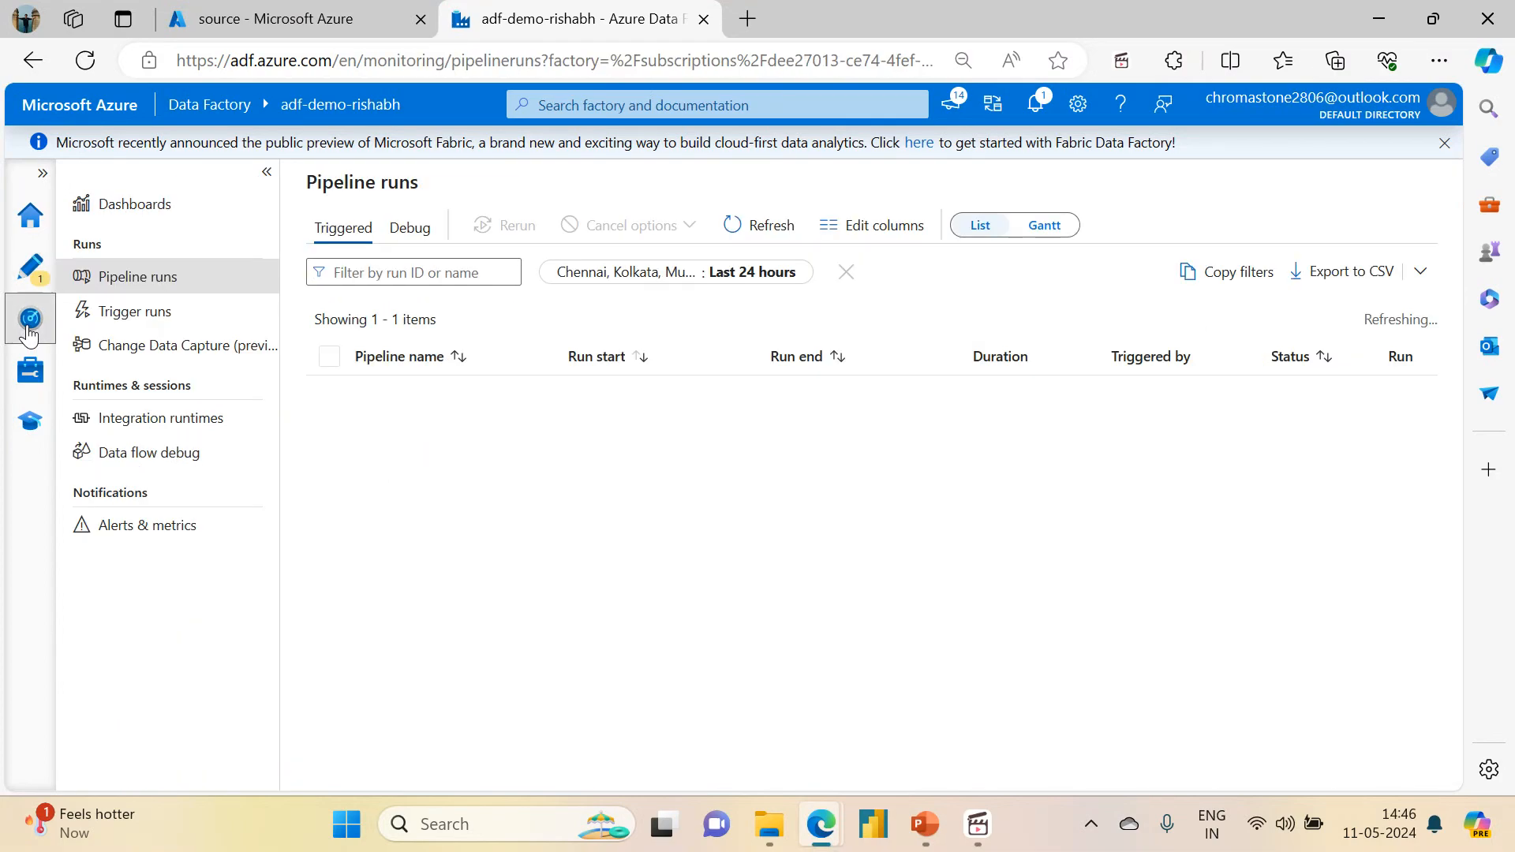
pyautogui.click(402, 442)
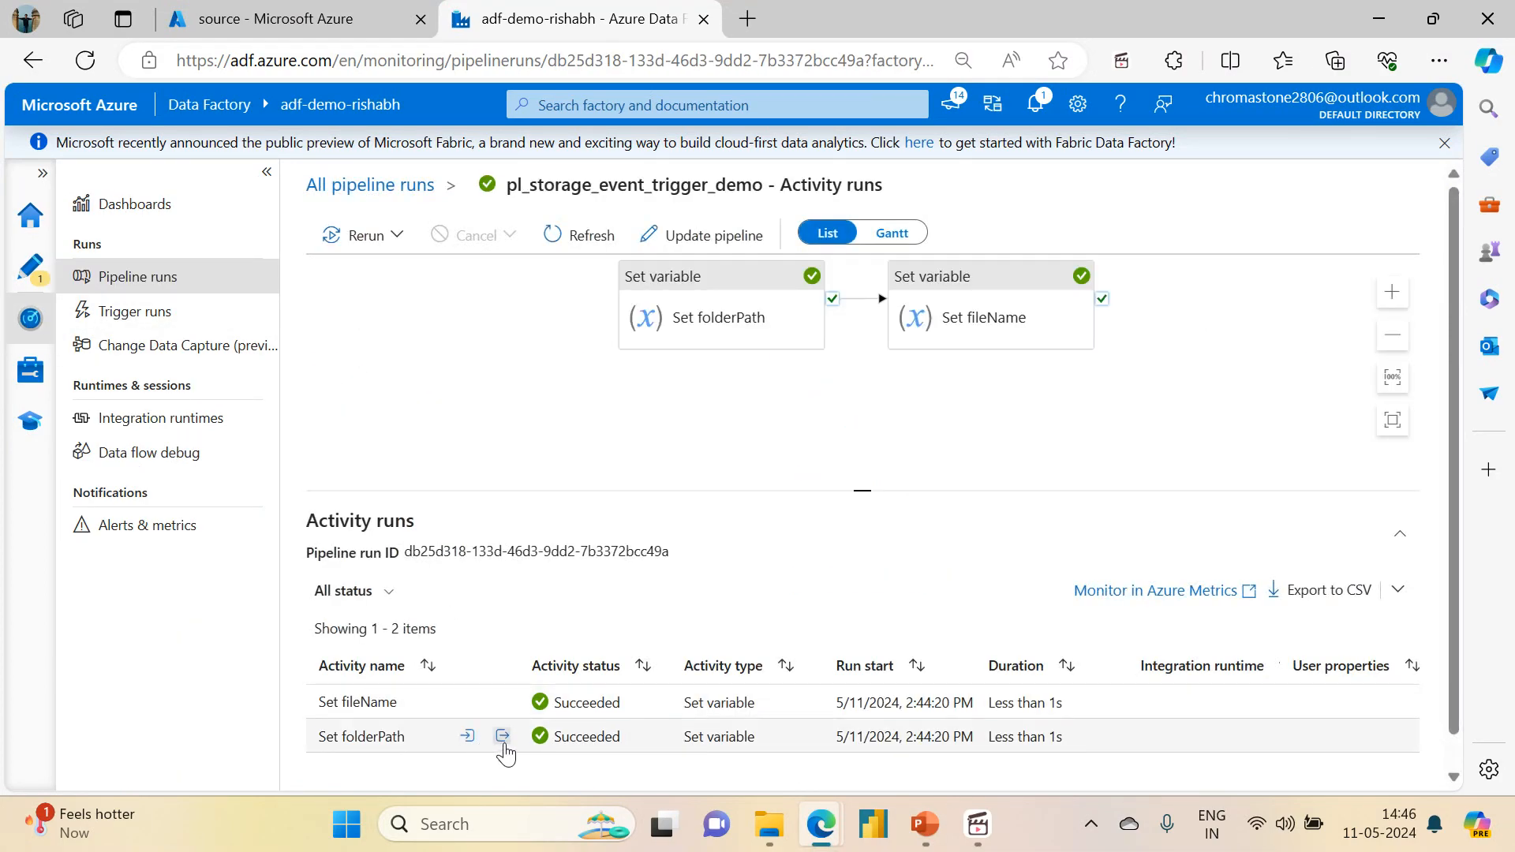
pyautogui.click(502, 736)
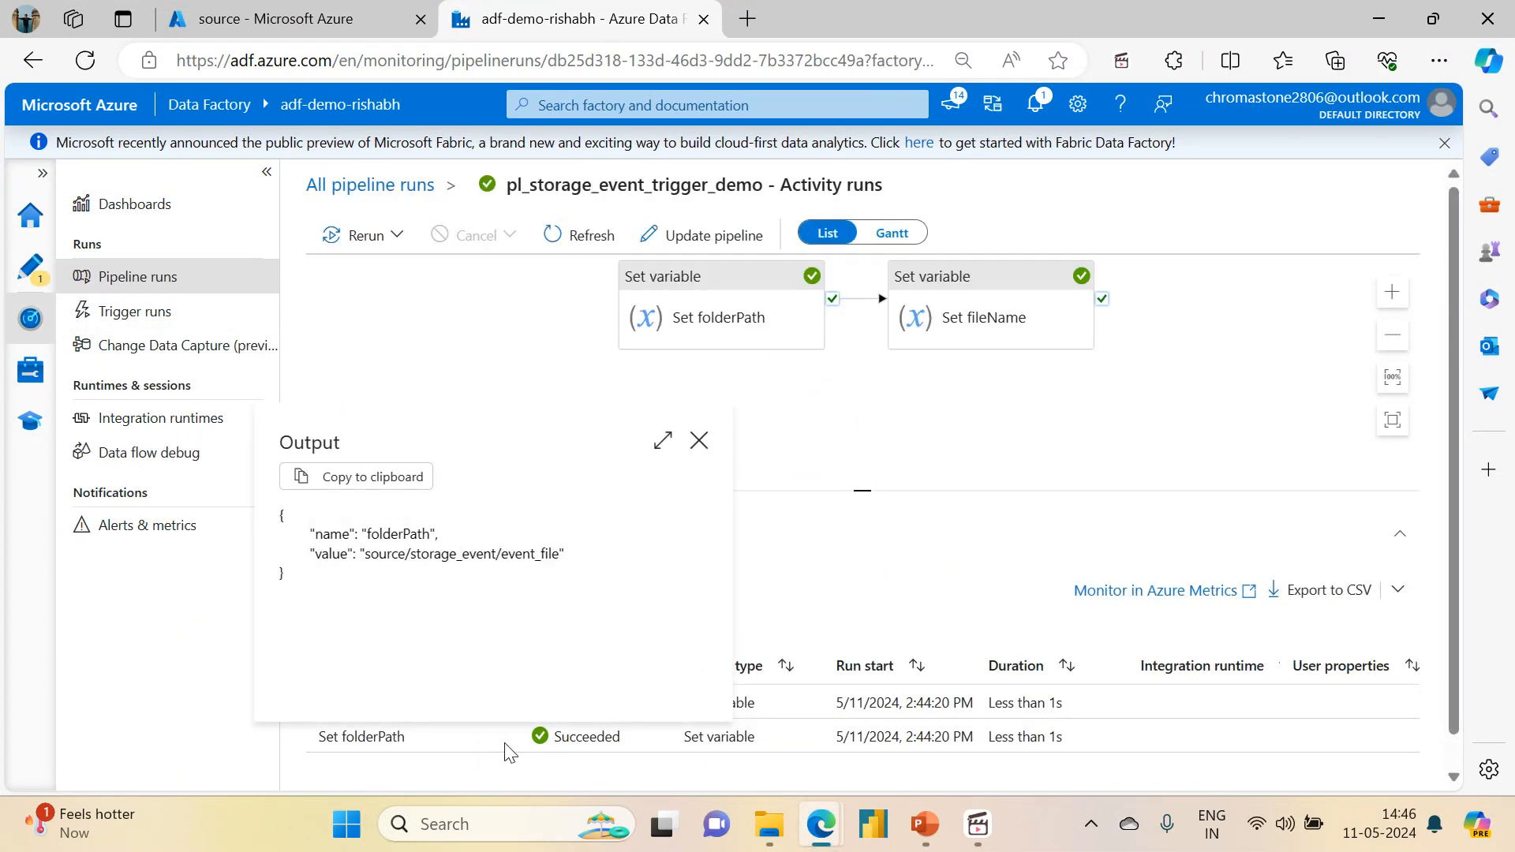
pyautogui.moveTo(366, 559); pyautogui.dragTo(543, 574)
pyautogui.click(419, 560)
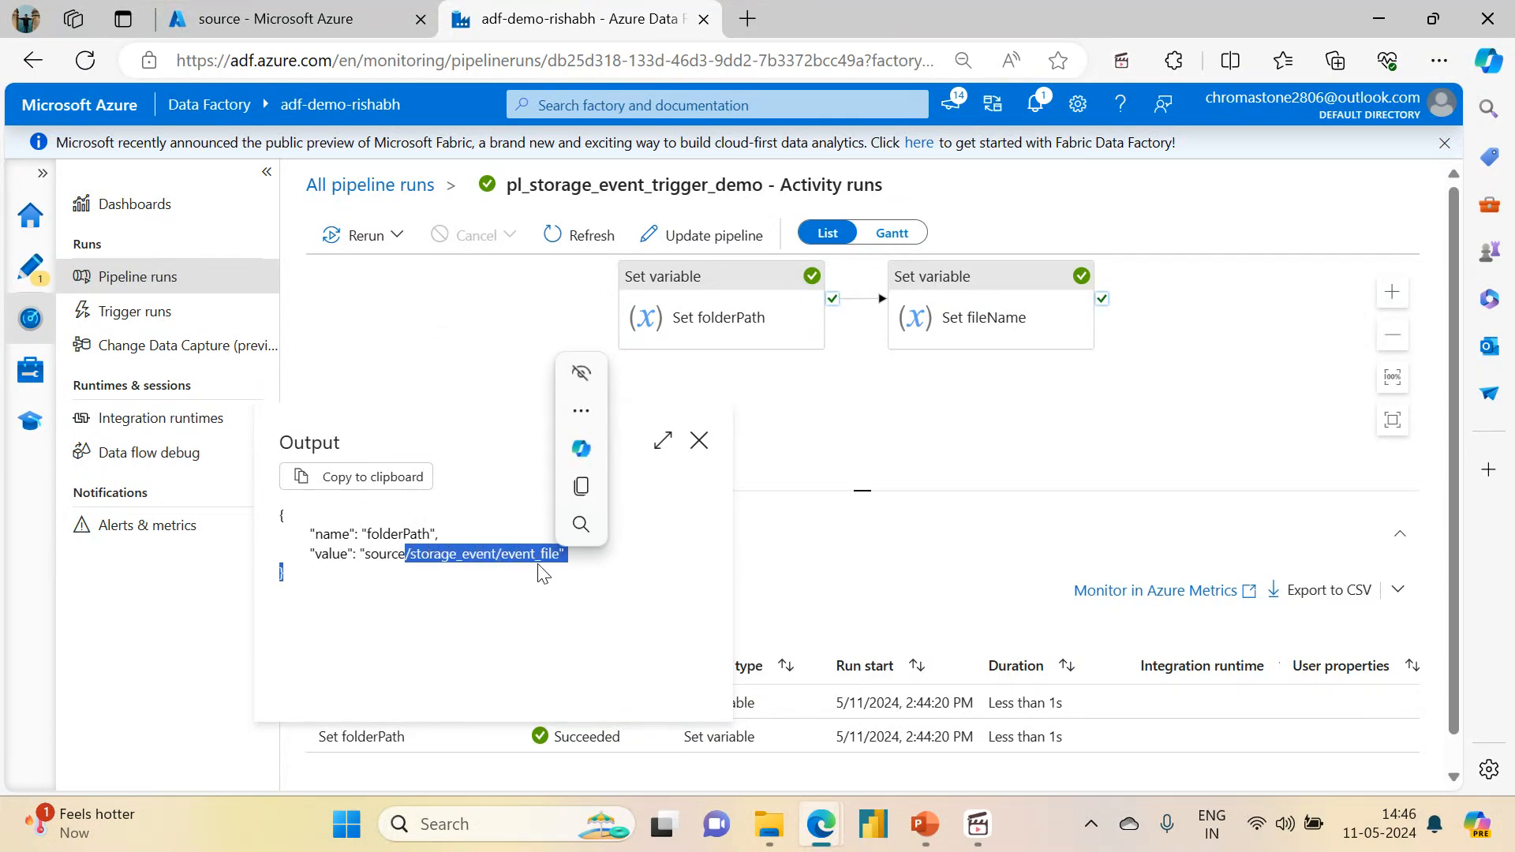
pyautogui.doubleClick(408, 536)
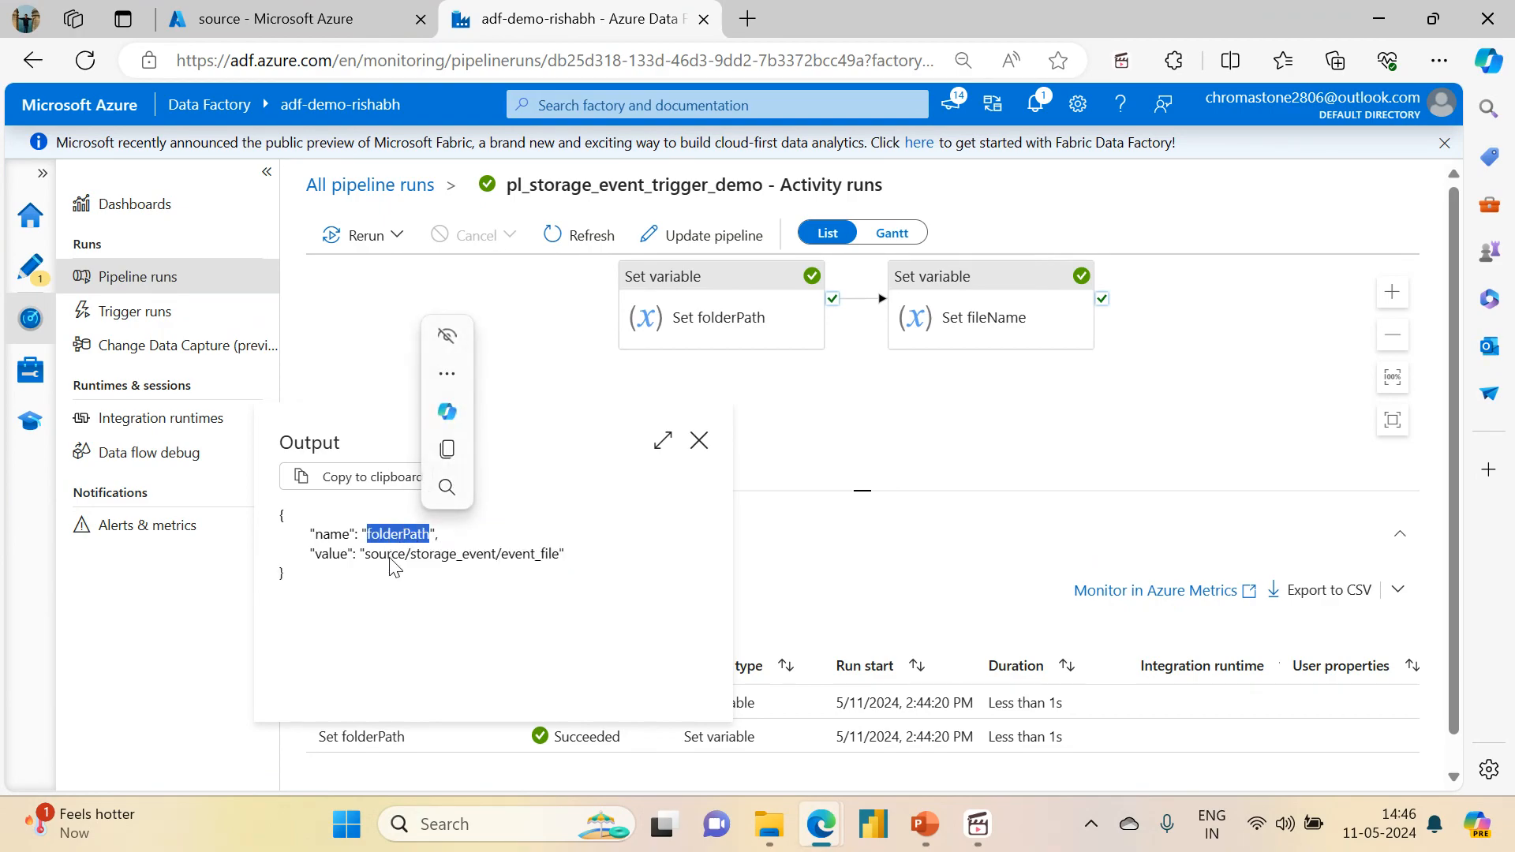
pyautogui.moveTo(389, 558); pyautogui.dragTo(522, 556)
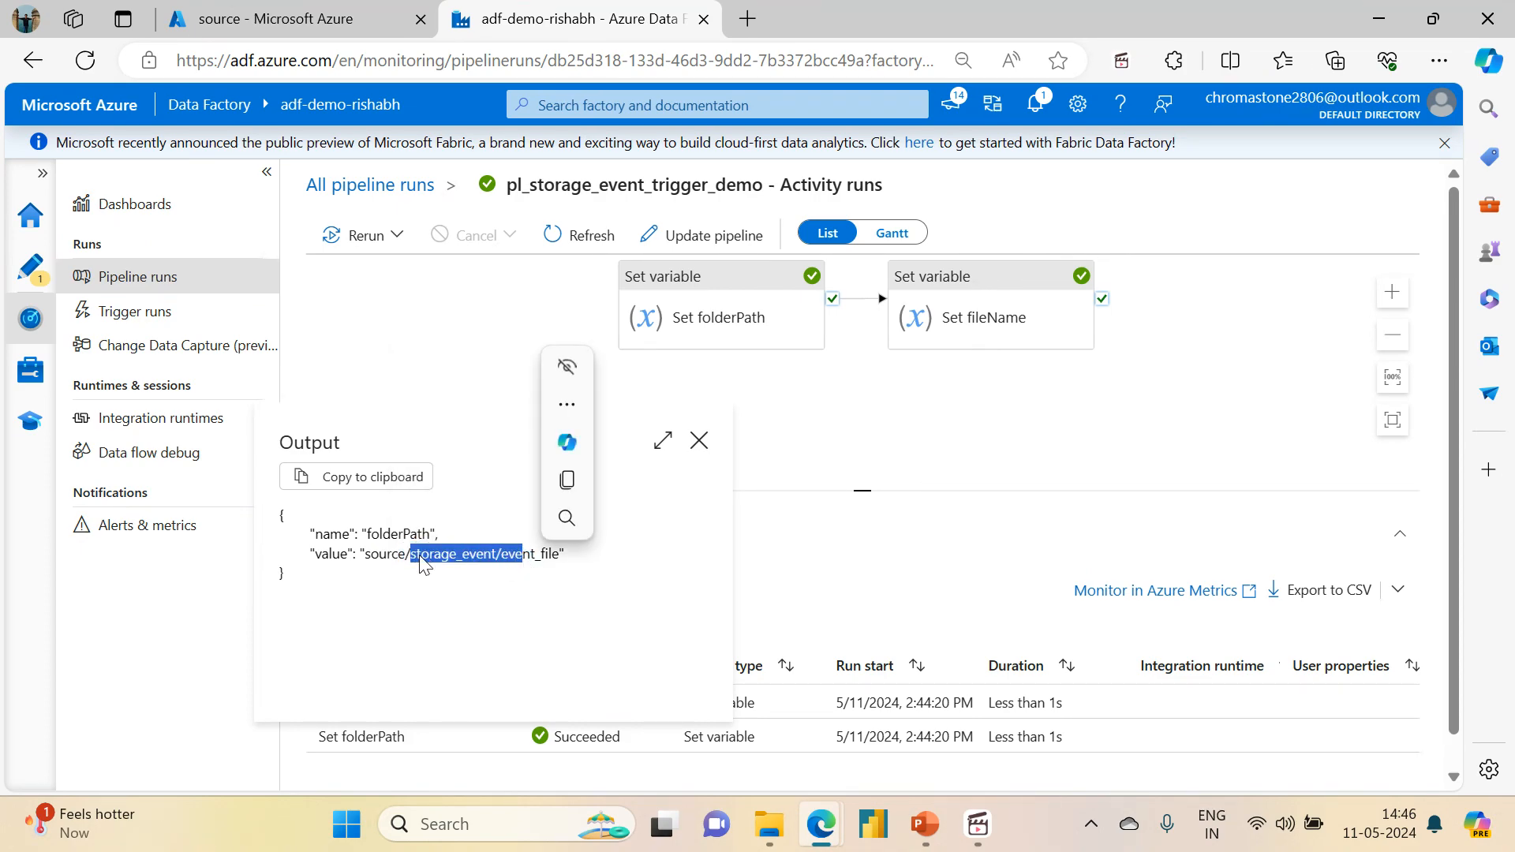
pyautogui.doubleClick(394, 557)
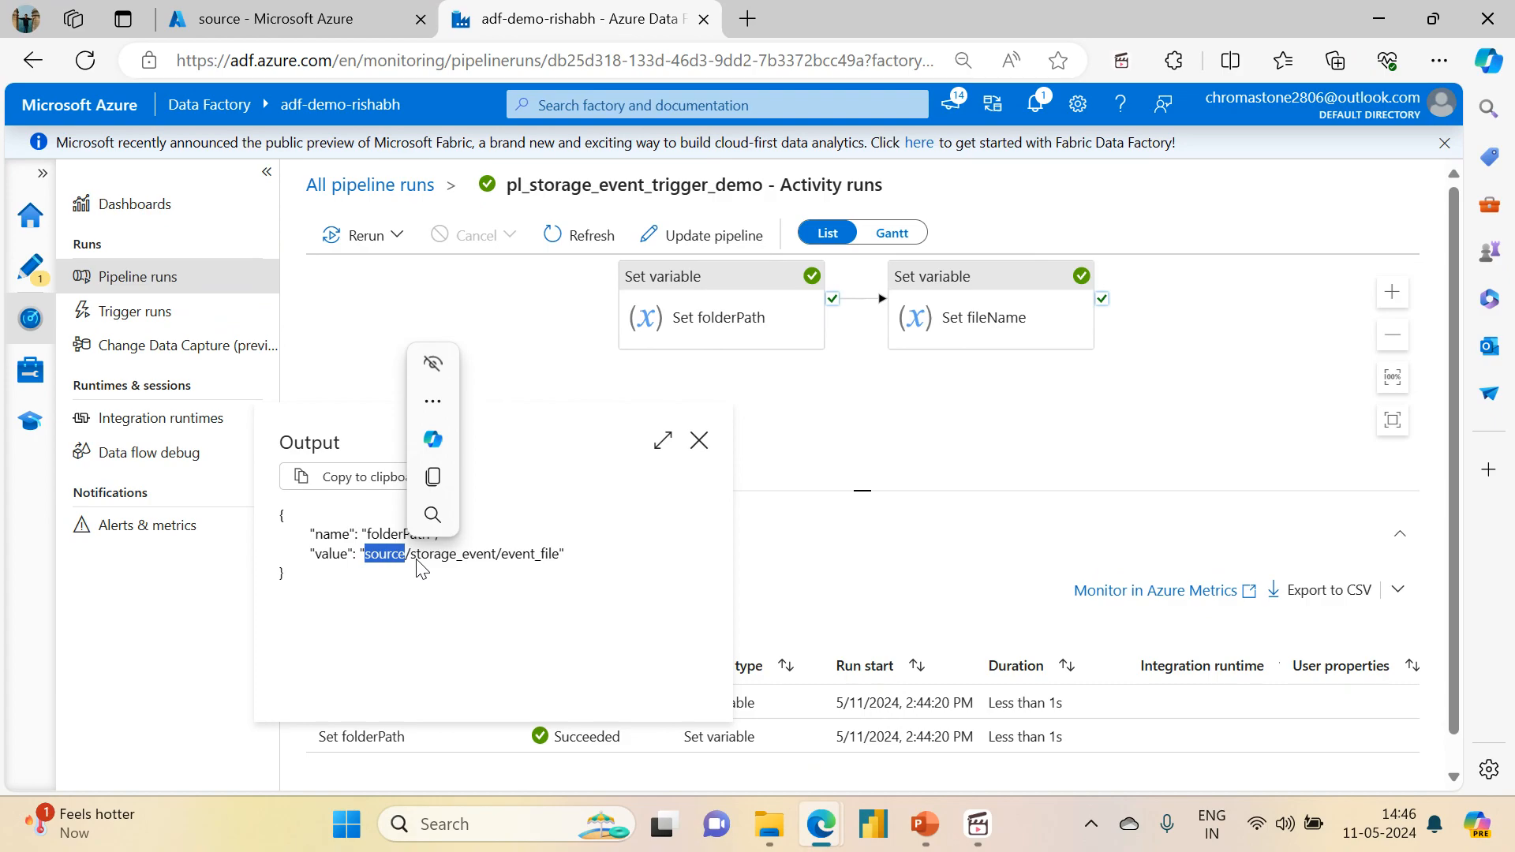
pyautogui.click(418, 560)
pyautogui.doubleClick(394, 558)
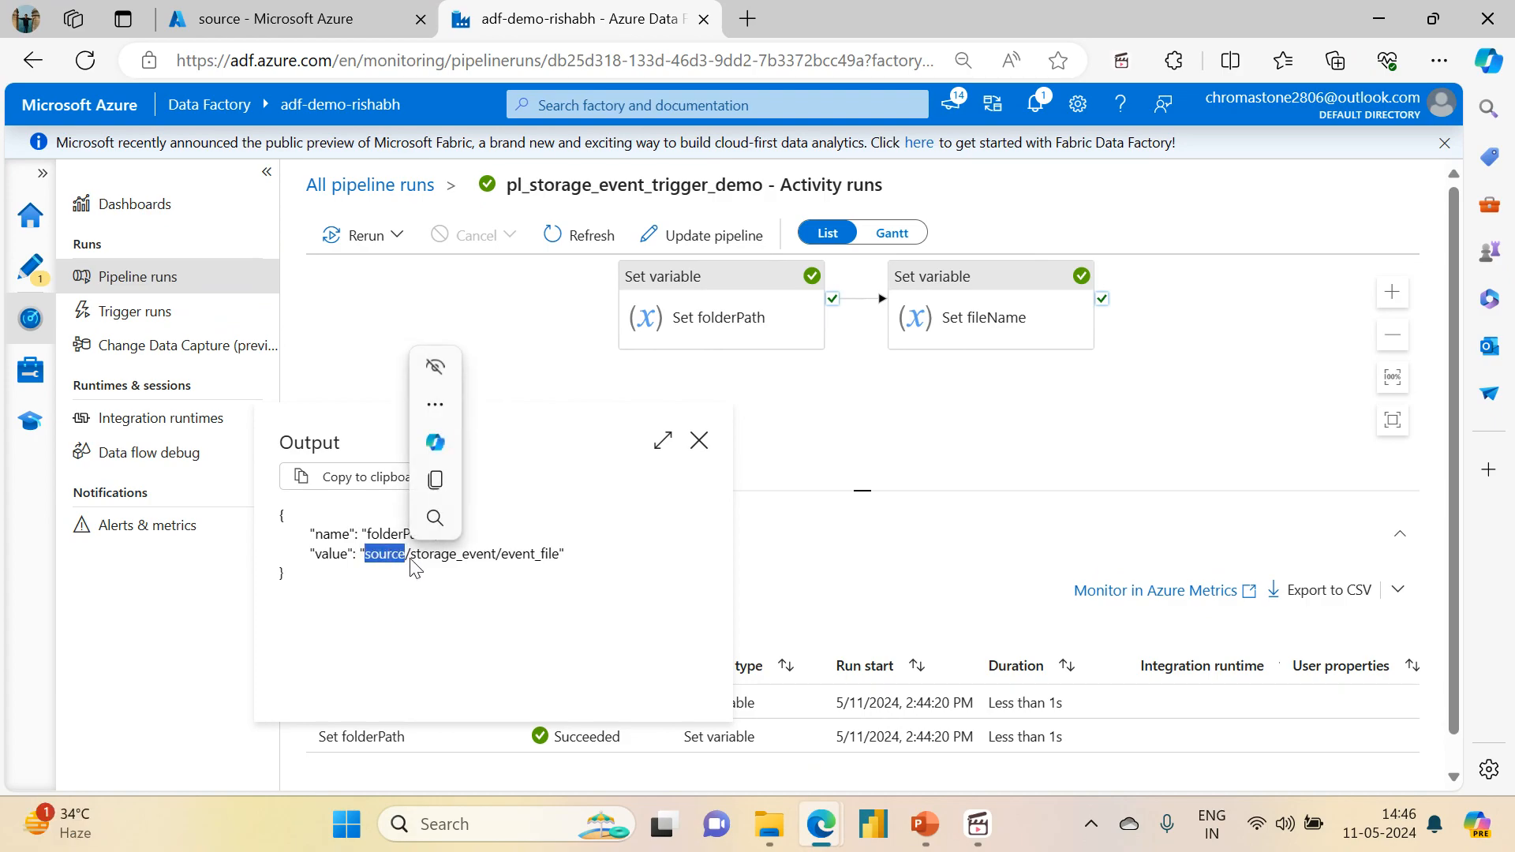
pyautogui.click(410, 557)
pyautogui.moveTo(417, 559); pyautogui.dragTo(543, 574)
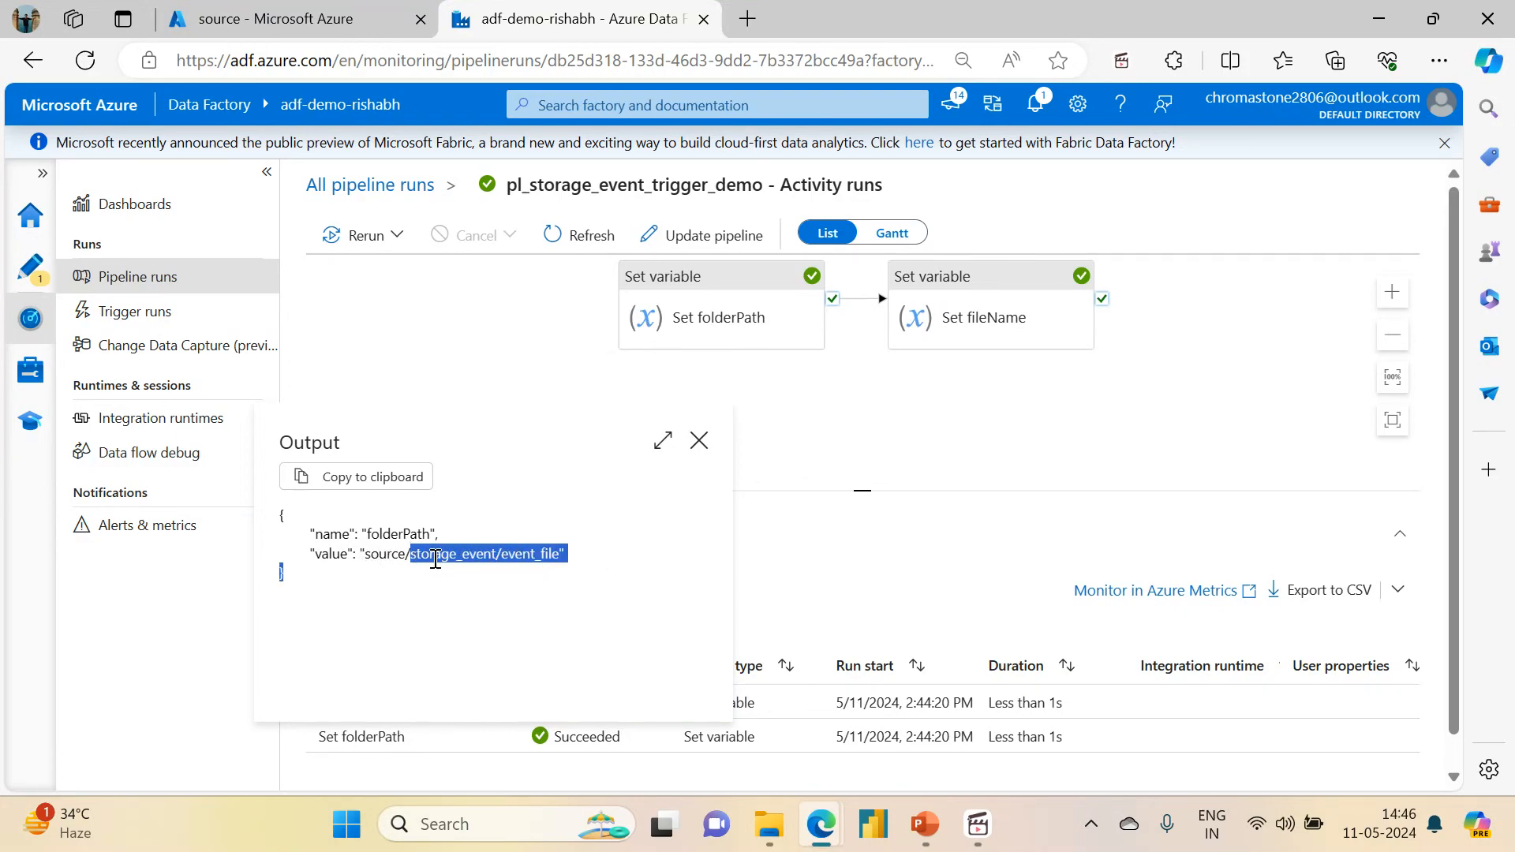
pyautogui.click(700, 441)
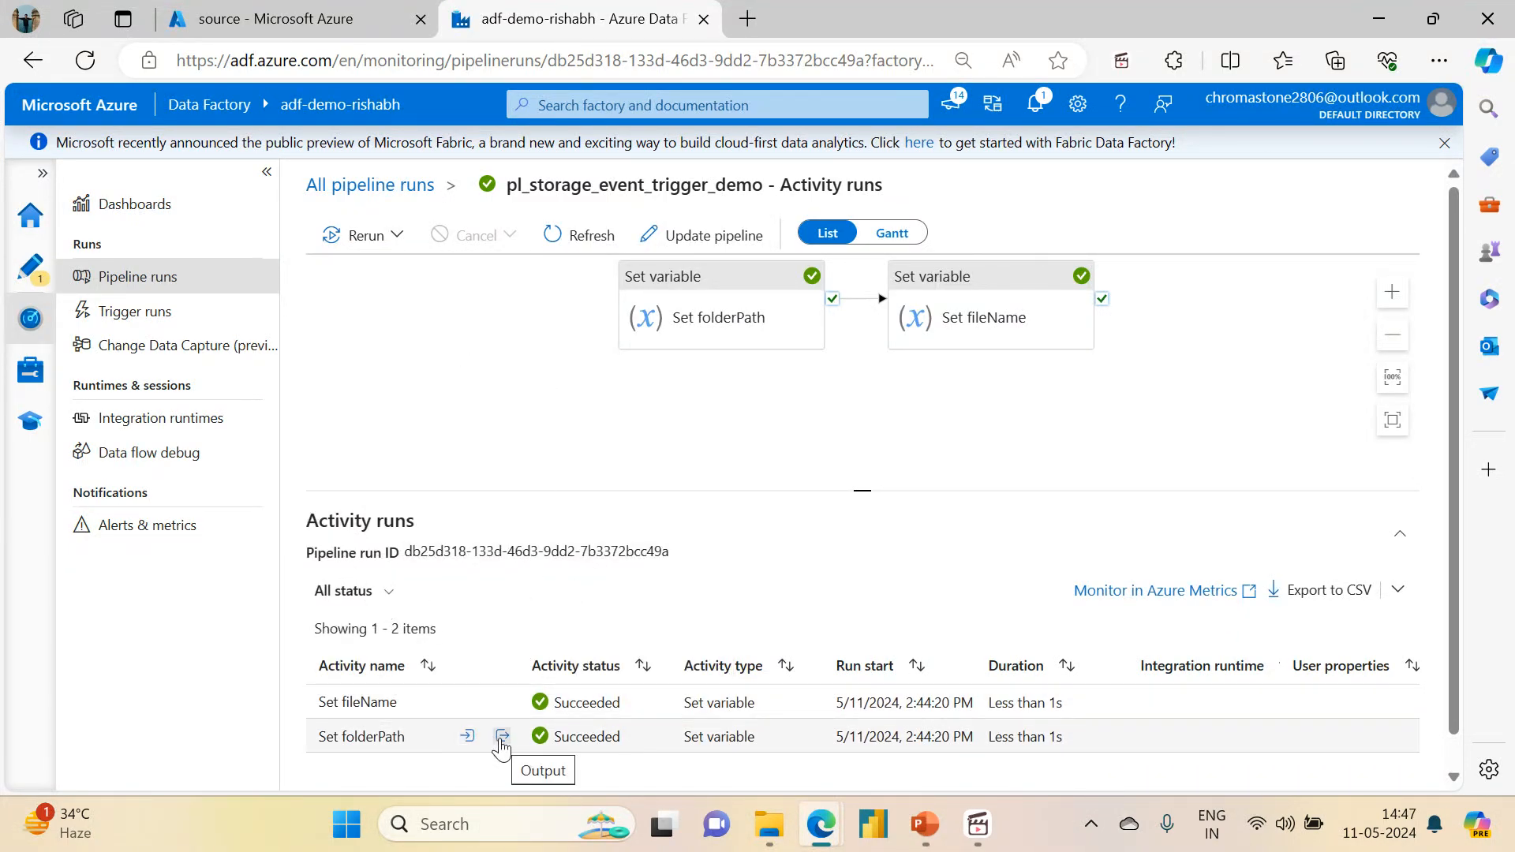
# Step: Return to the pipeline editor and review the source settings of the Copy dubai_properties activity in an enlarged settings area
pyautogui.click(38, 267)
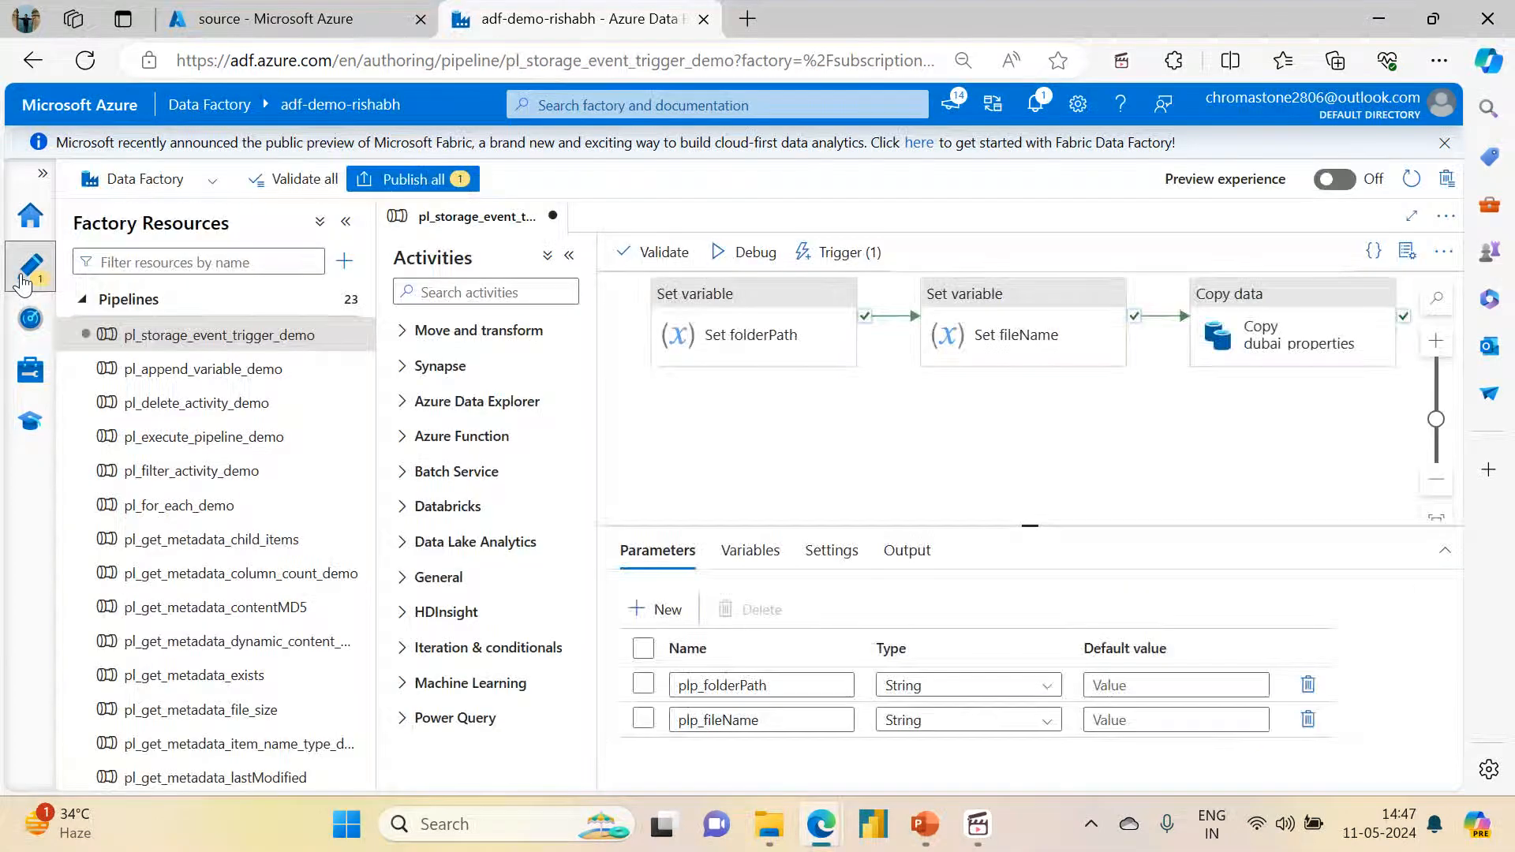
pyautogui.click(1263, 340)
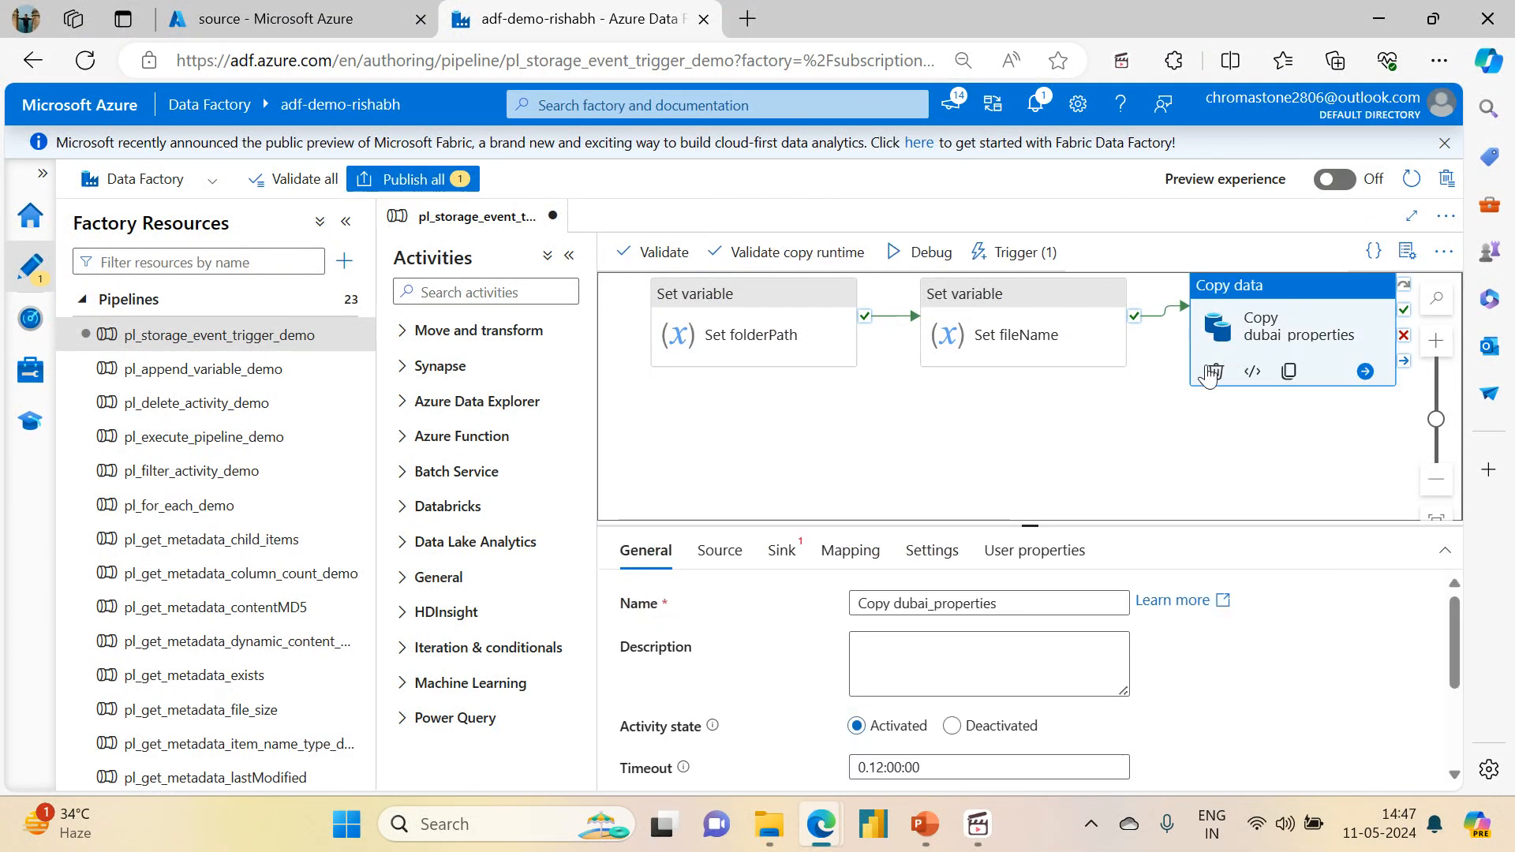
pyautogui.moveTo(1027, 522); pyautogui.dragTo(1016, 341)
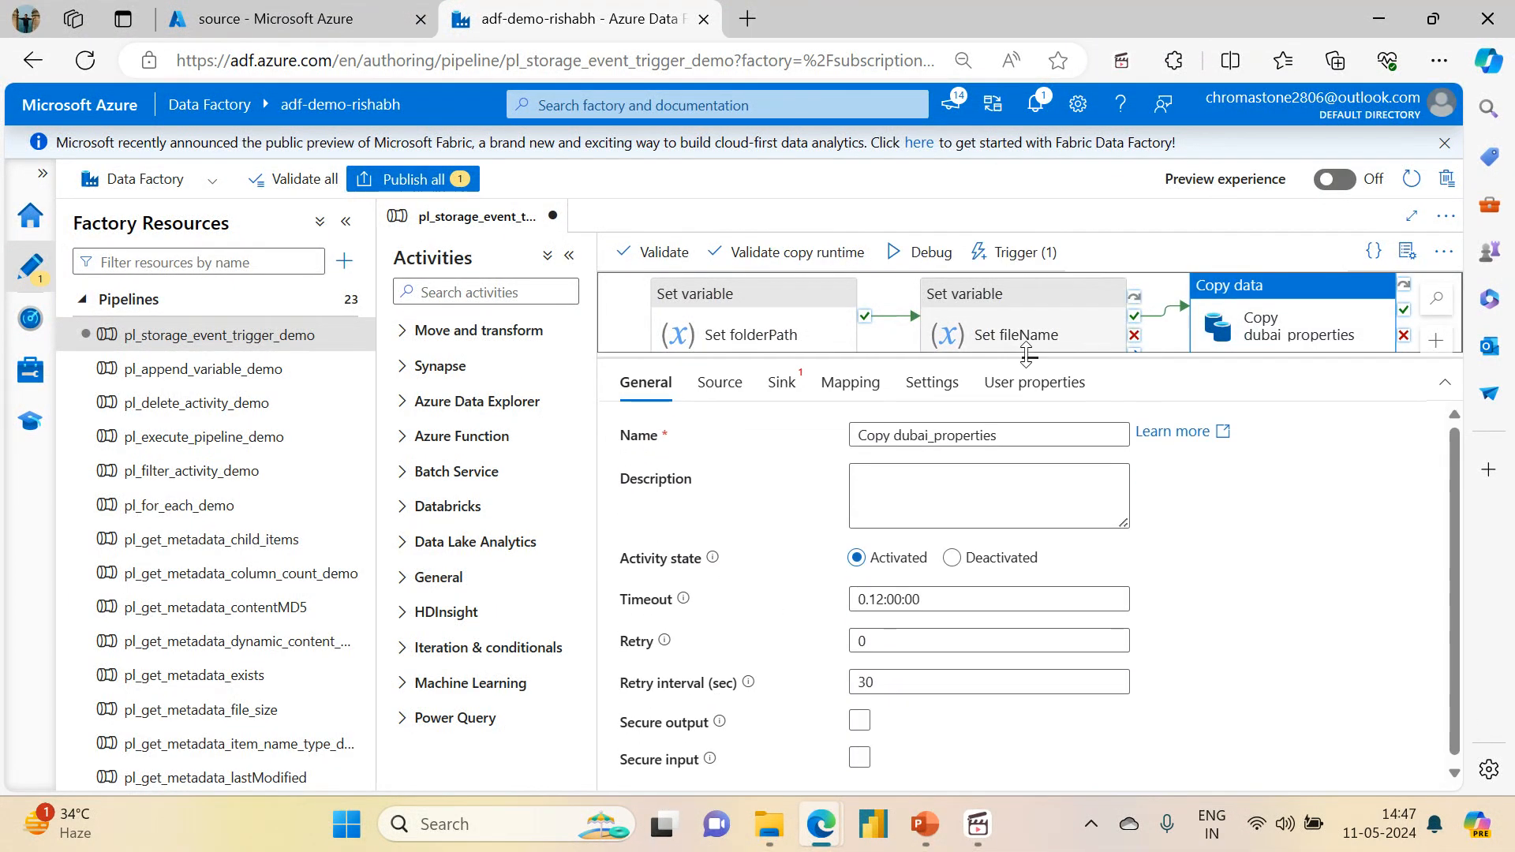
pyautogui.click(719, 382)
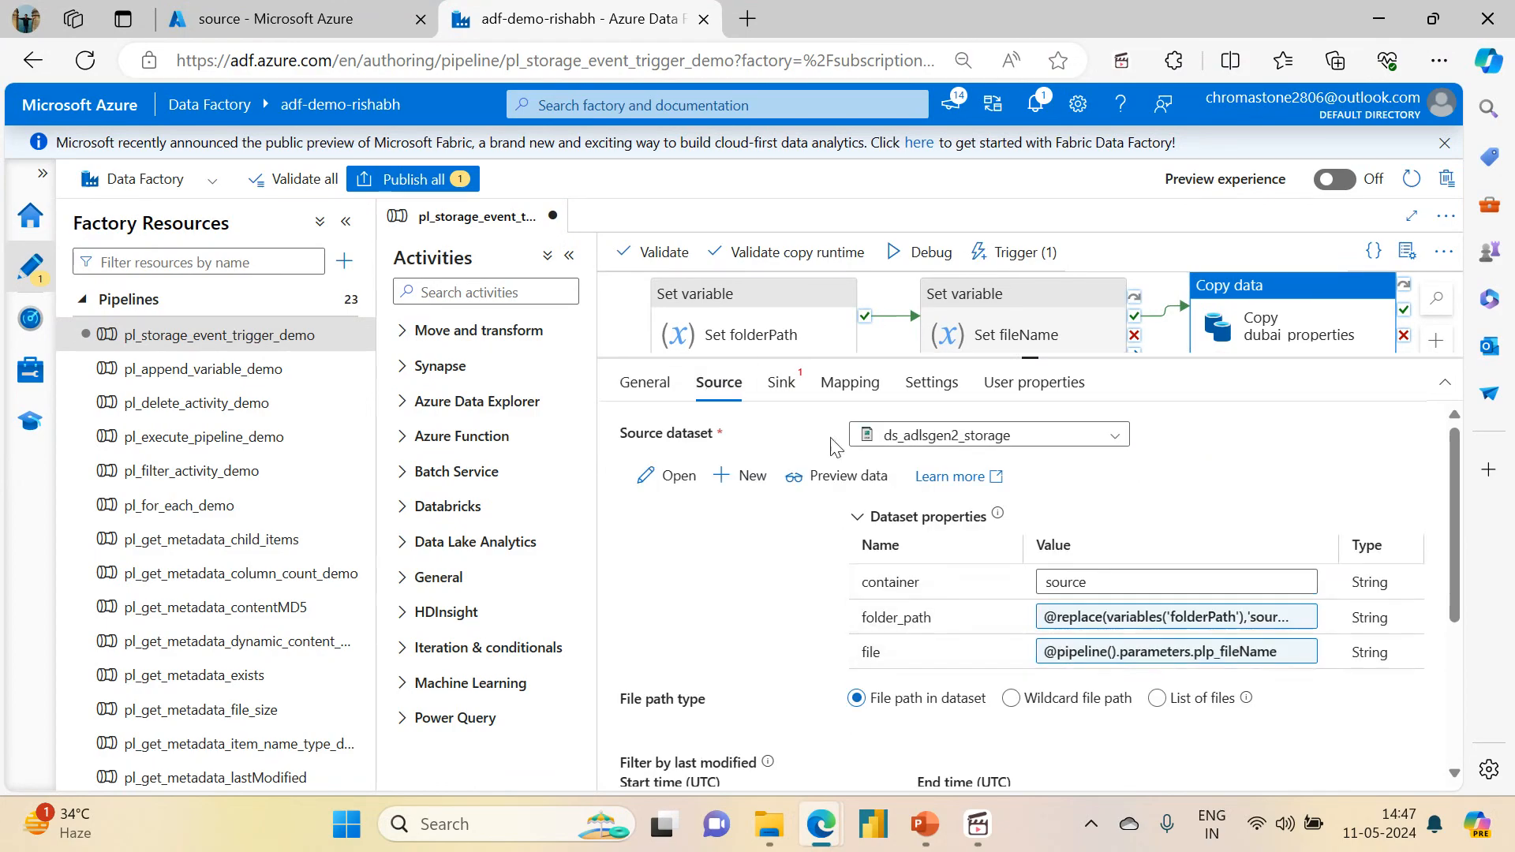
# Step: Set the copy activity's sink dataset to ds_adlsgen2_storage with the container value sink
pyautogui.click(782, 382)
pyautogui.click(894, 435)
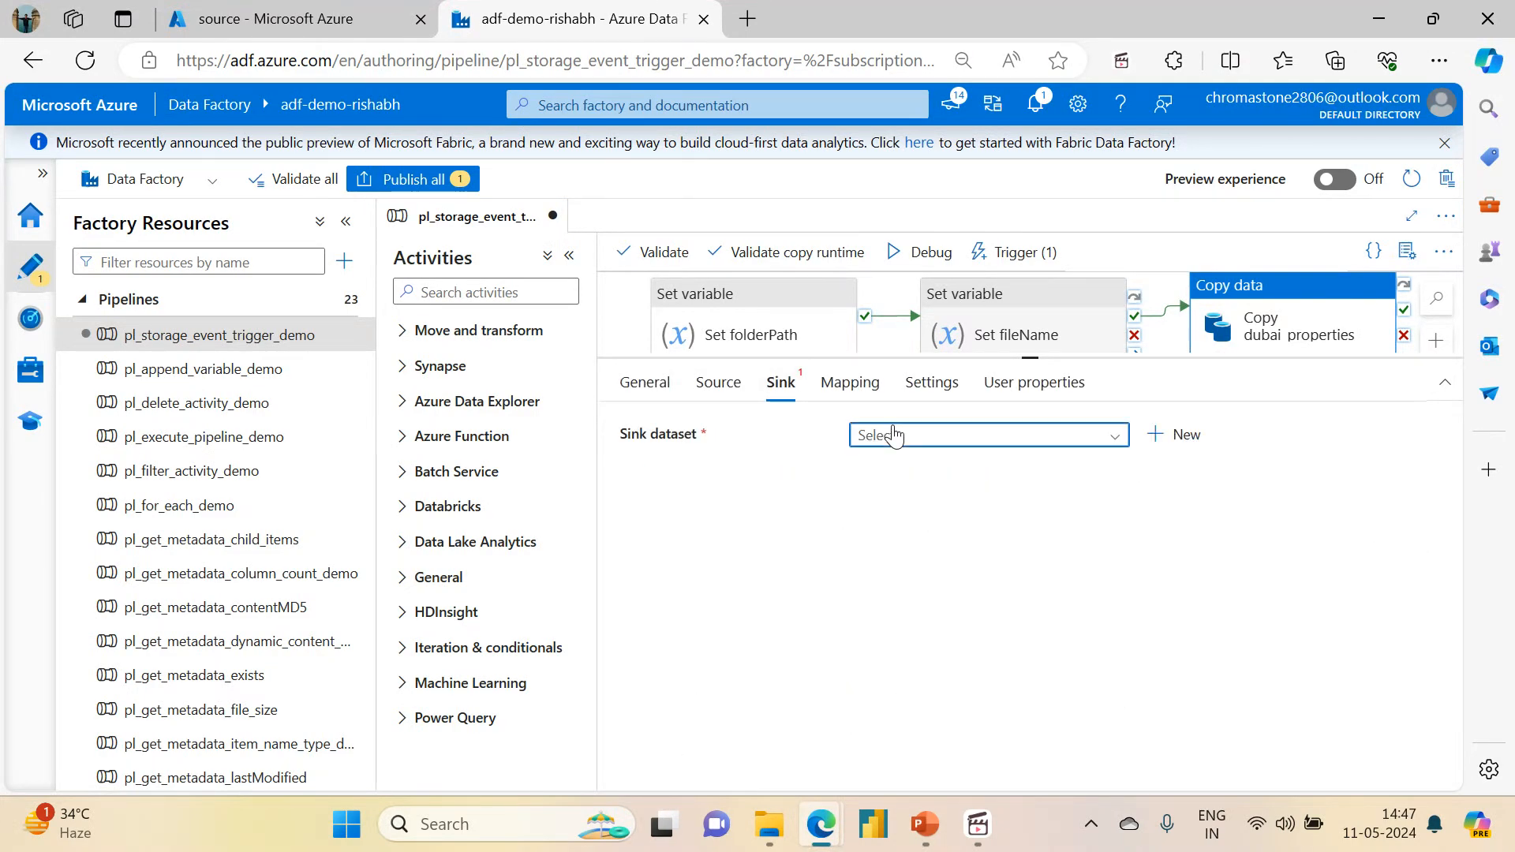
pyautogui.click(902, 581)
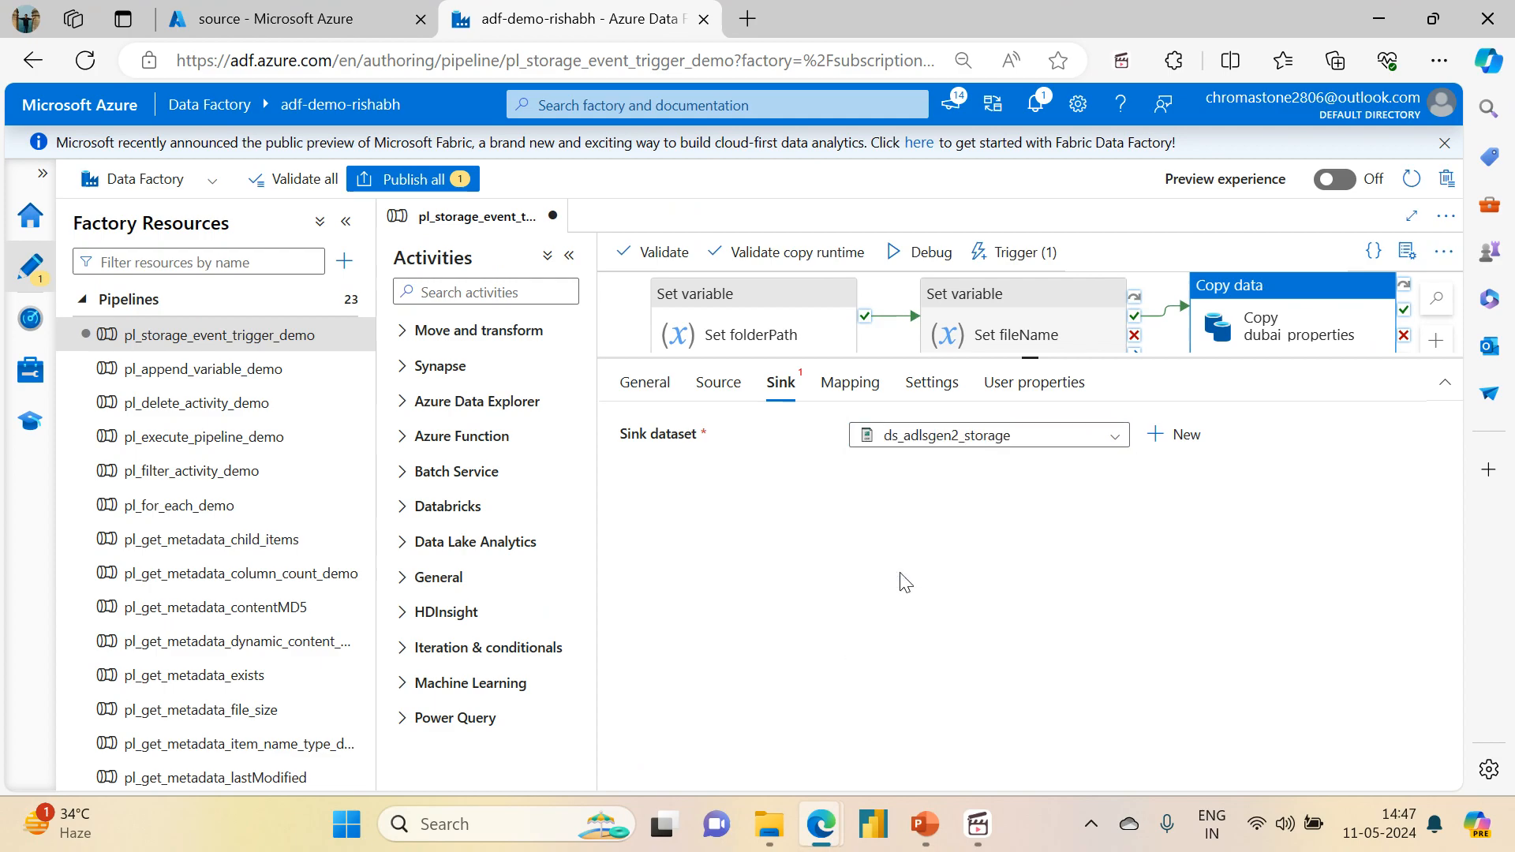
pyautogui.click(1108, 543)
pyautogui.write('sink')
pyautogui.click(1091, 590)
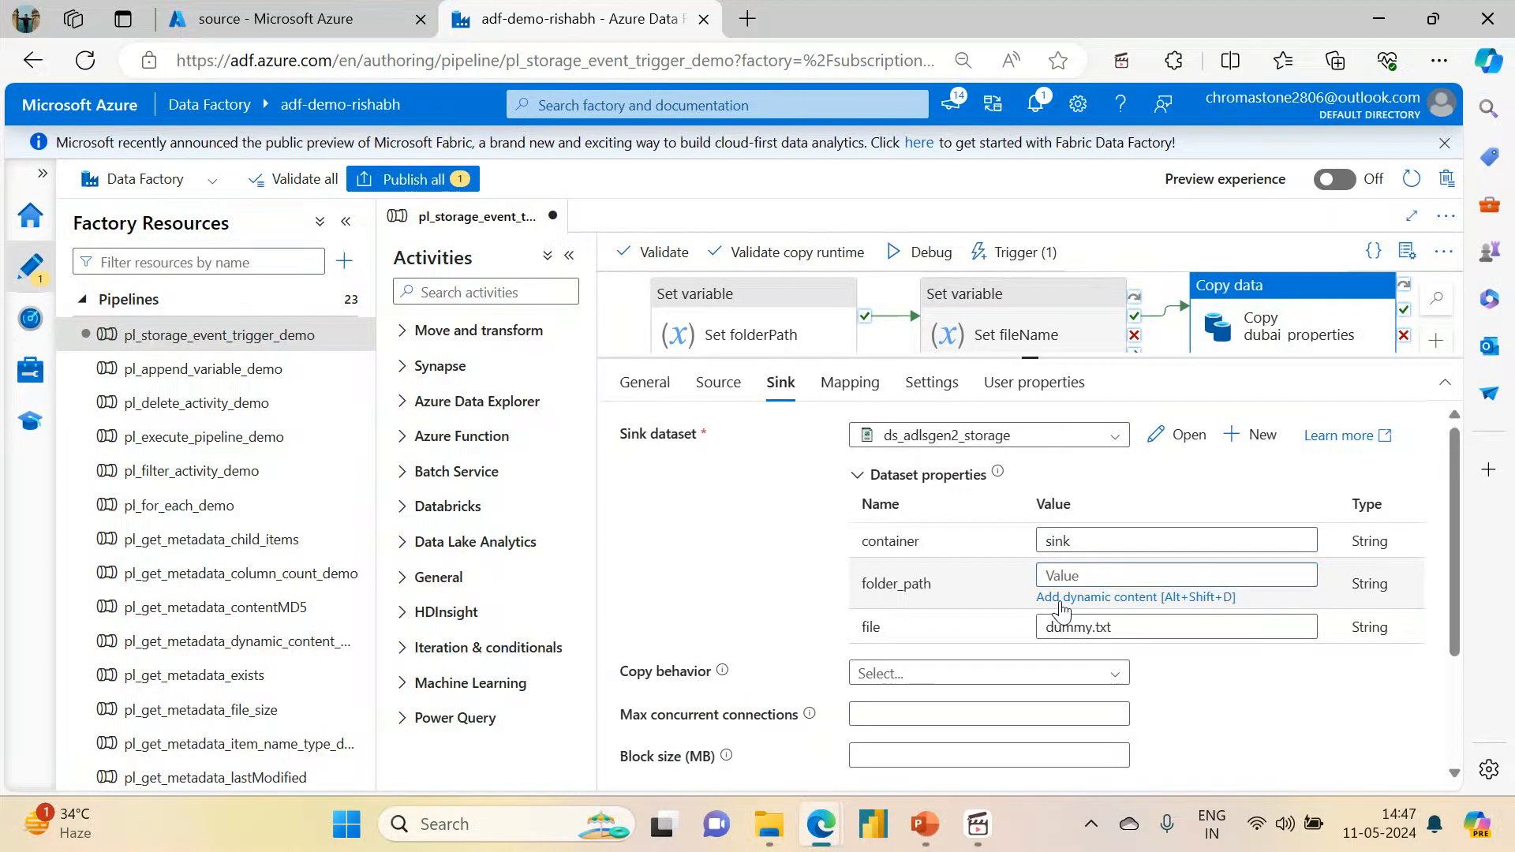
pyautogui.click(1061, 598)
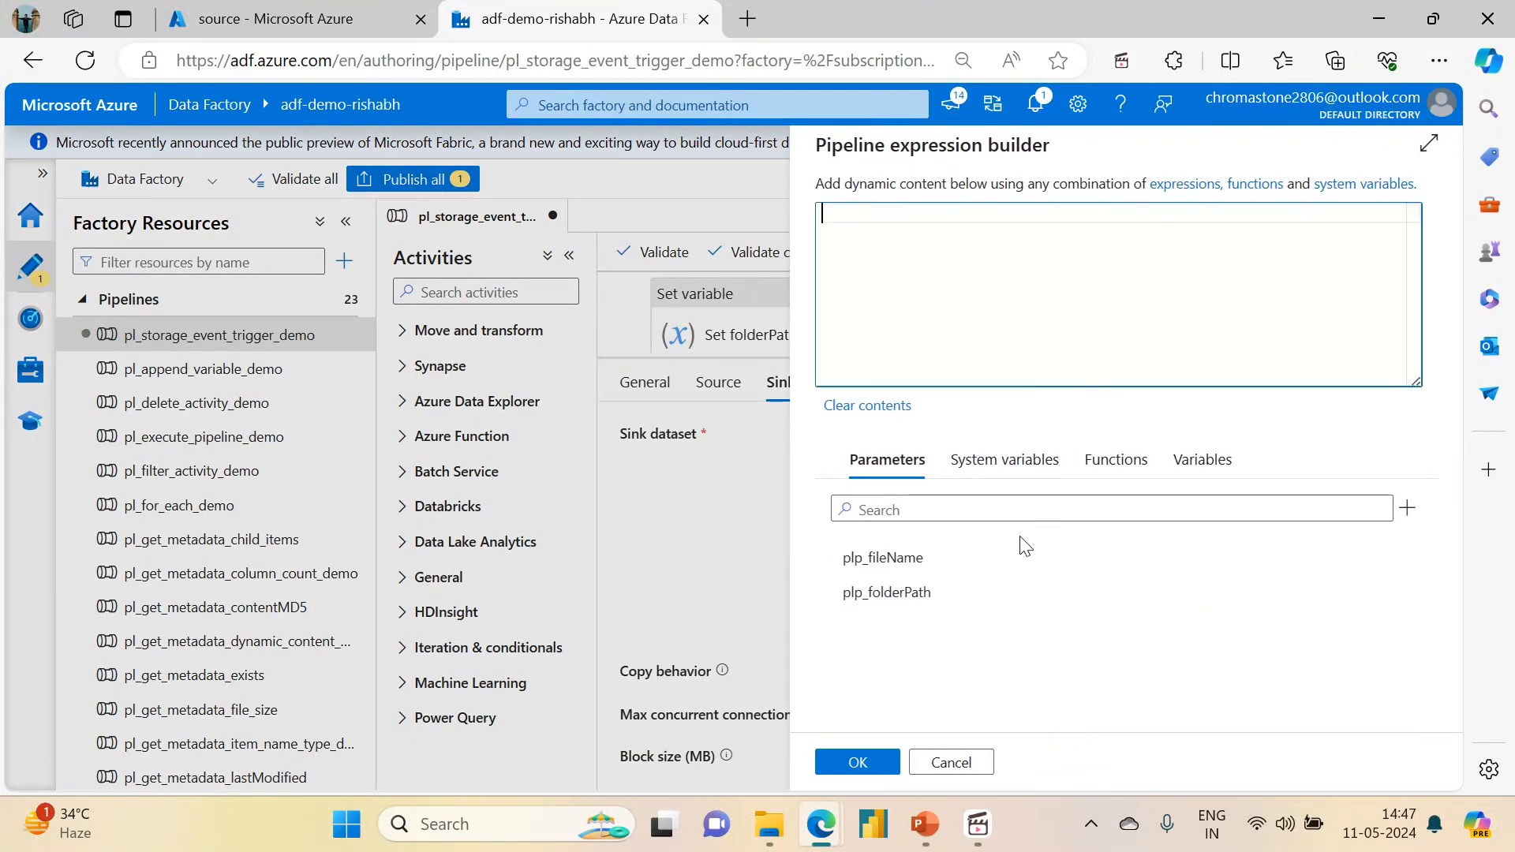
pyautogui.click(1176, 461)
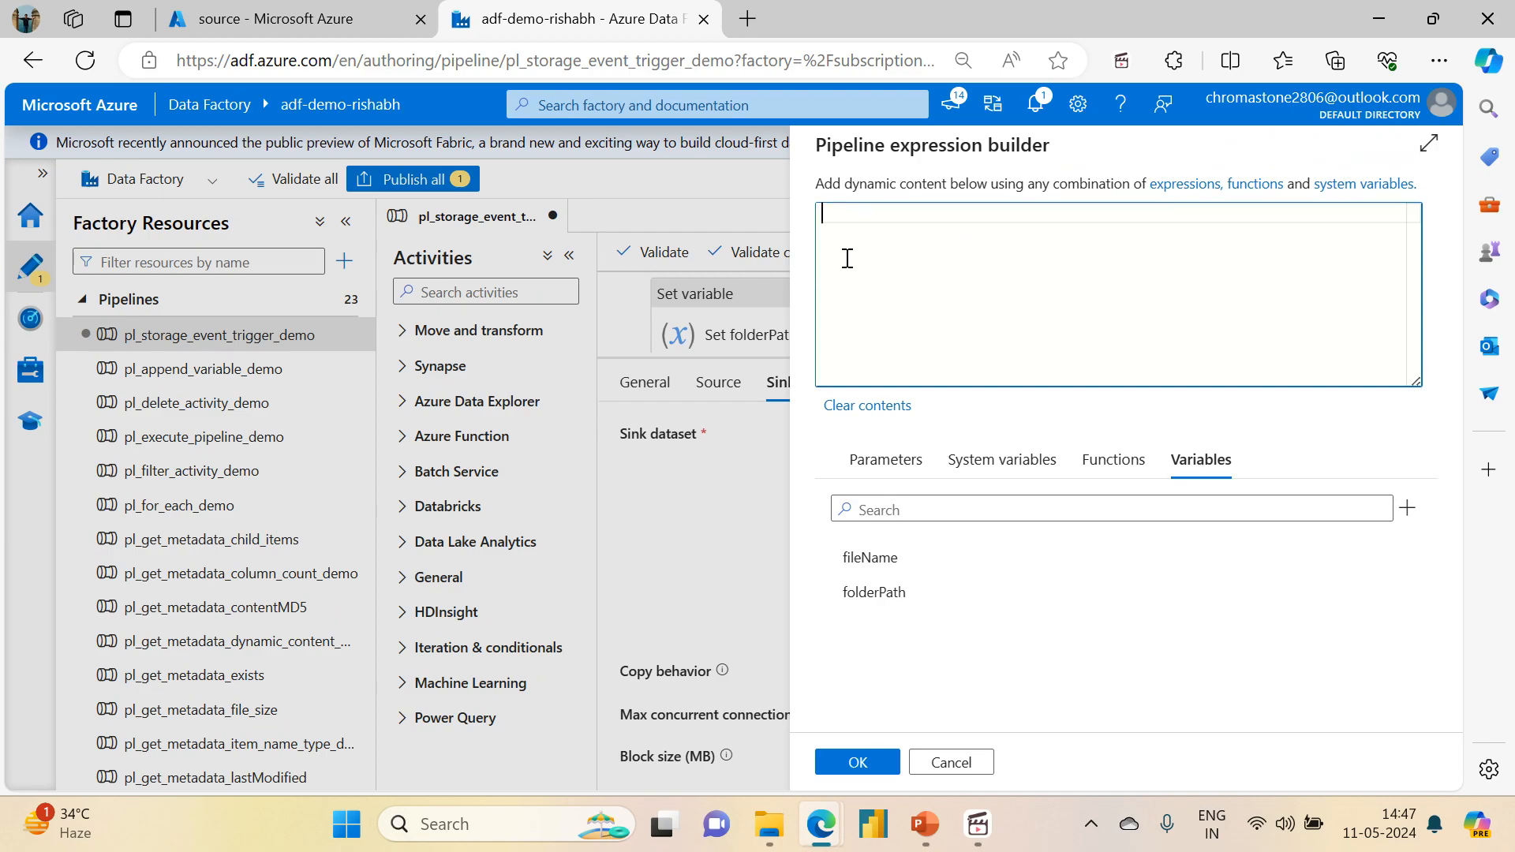
pyautogui.write('re')
pyautogui.press('Return')
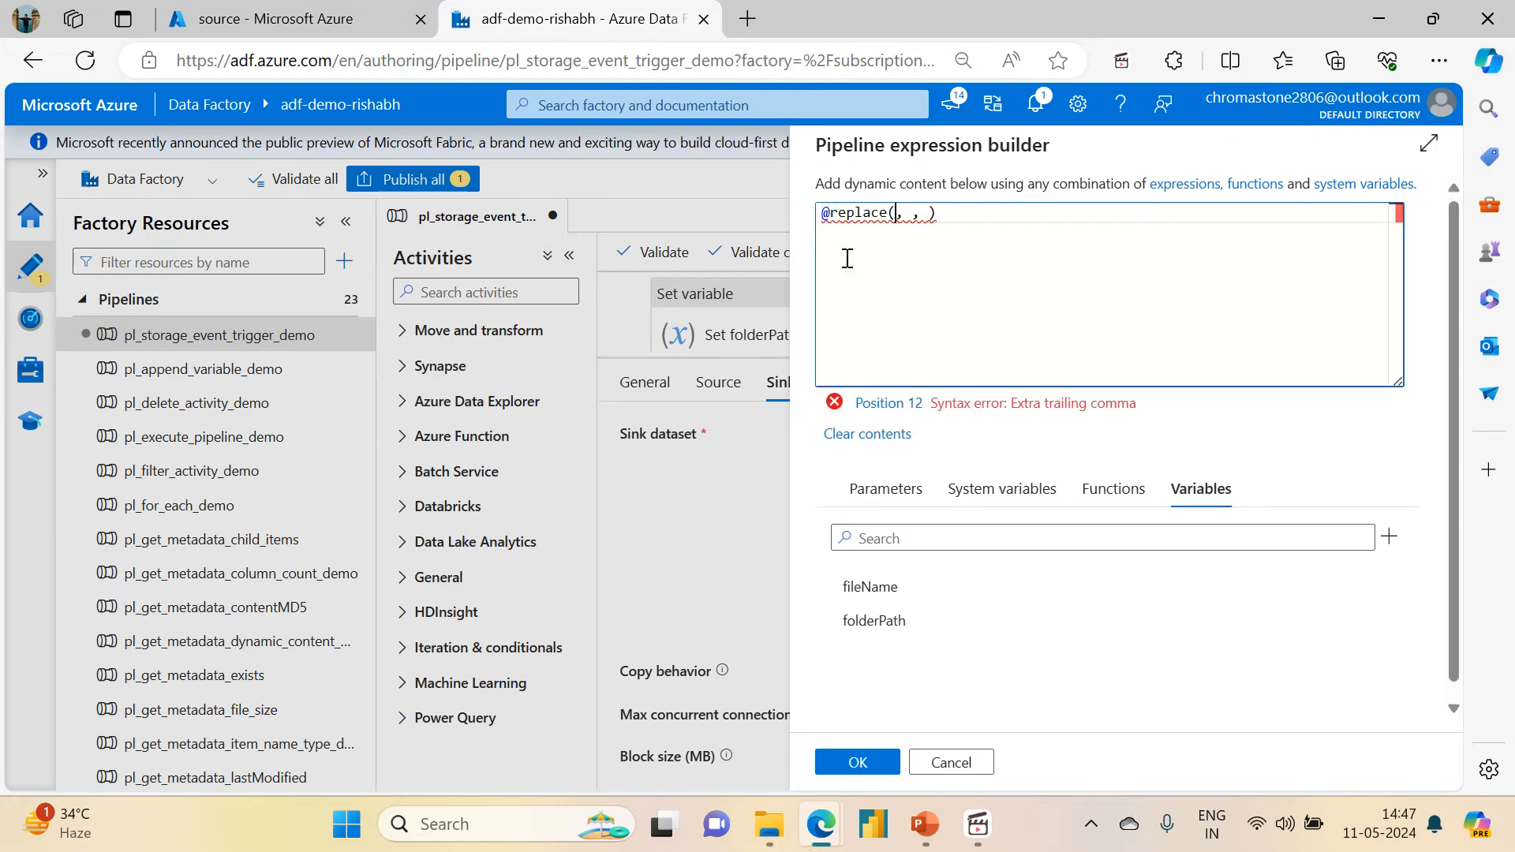
pyautogui.click(872, 622)
pyautogui.click(1101, 214)
pyautogui.write("'source/")
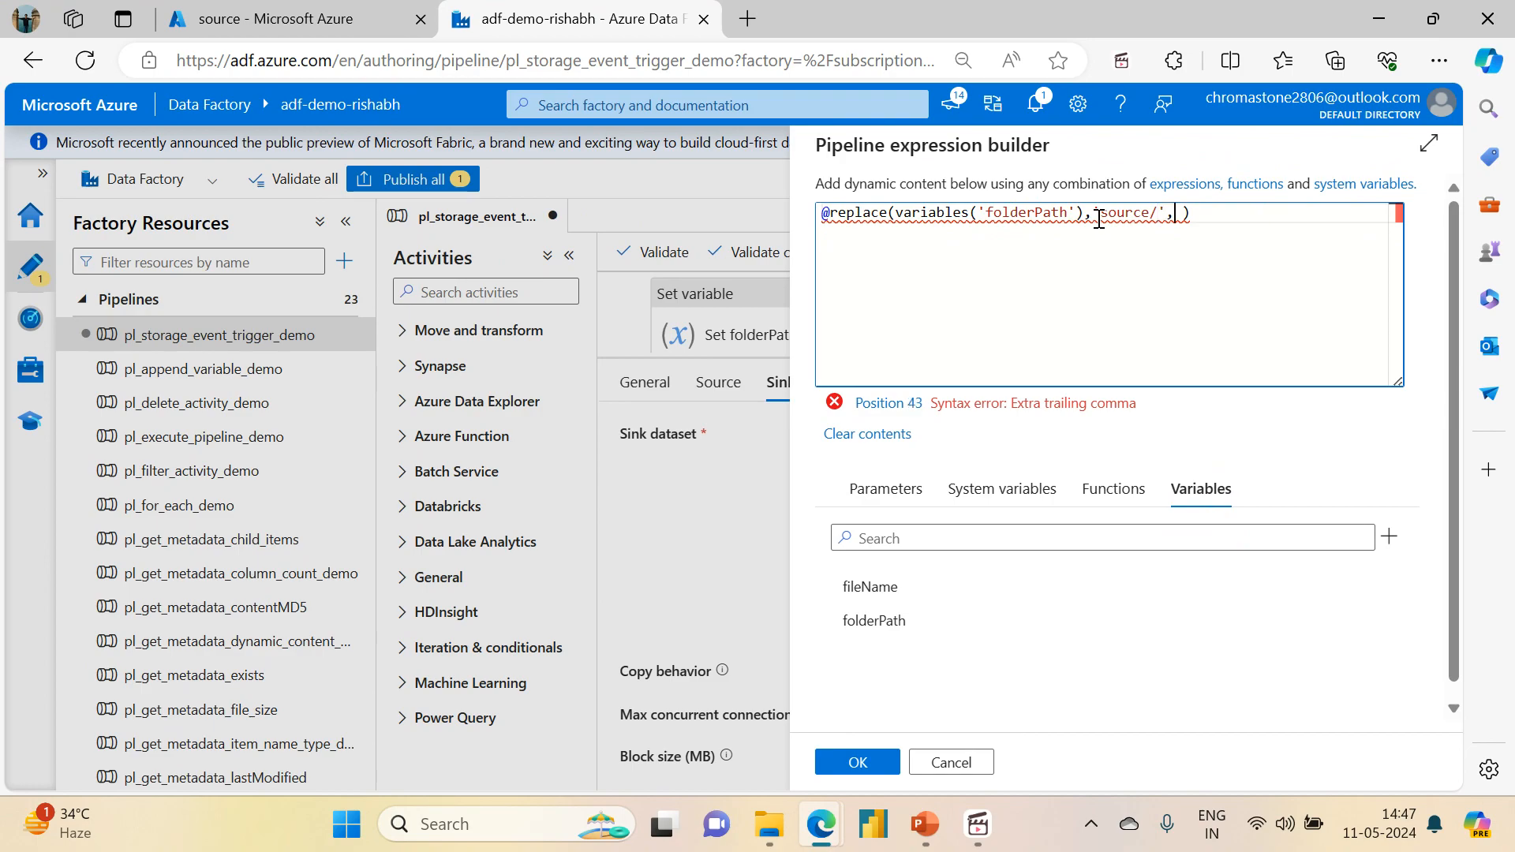
pyautogui.write("','")
pyautogui.press('Delete')
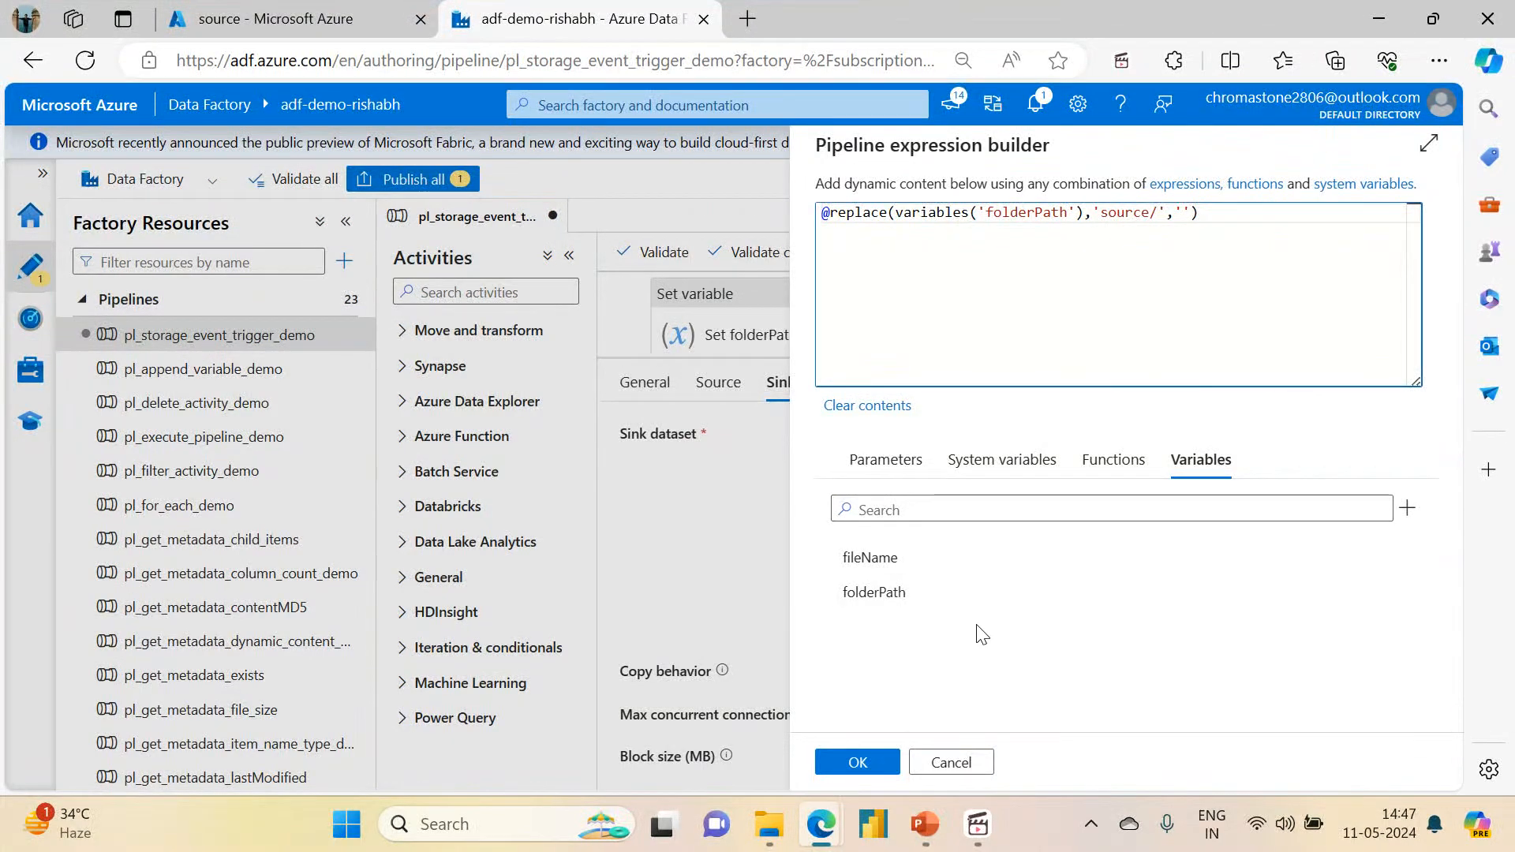
pyautogui.click(858, 763)
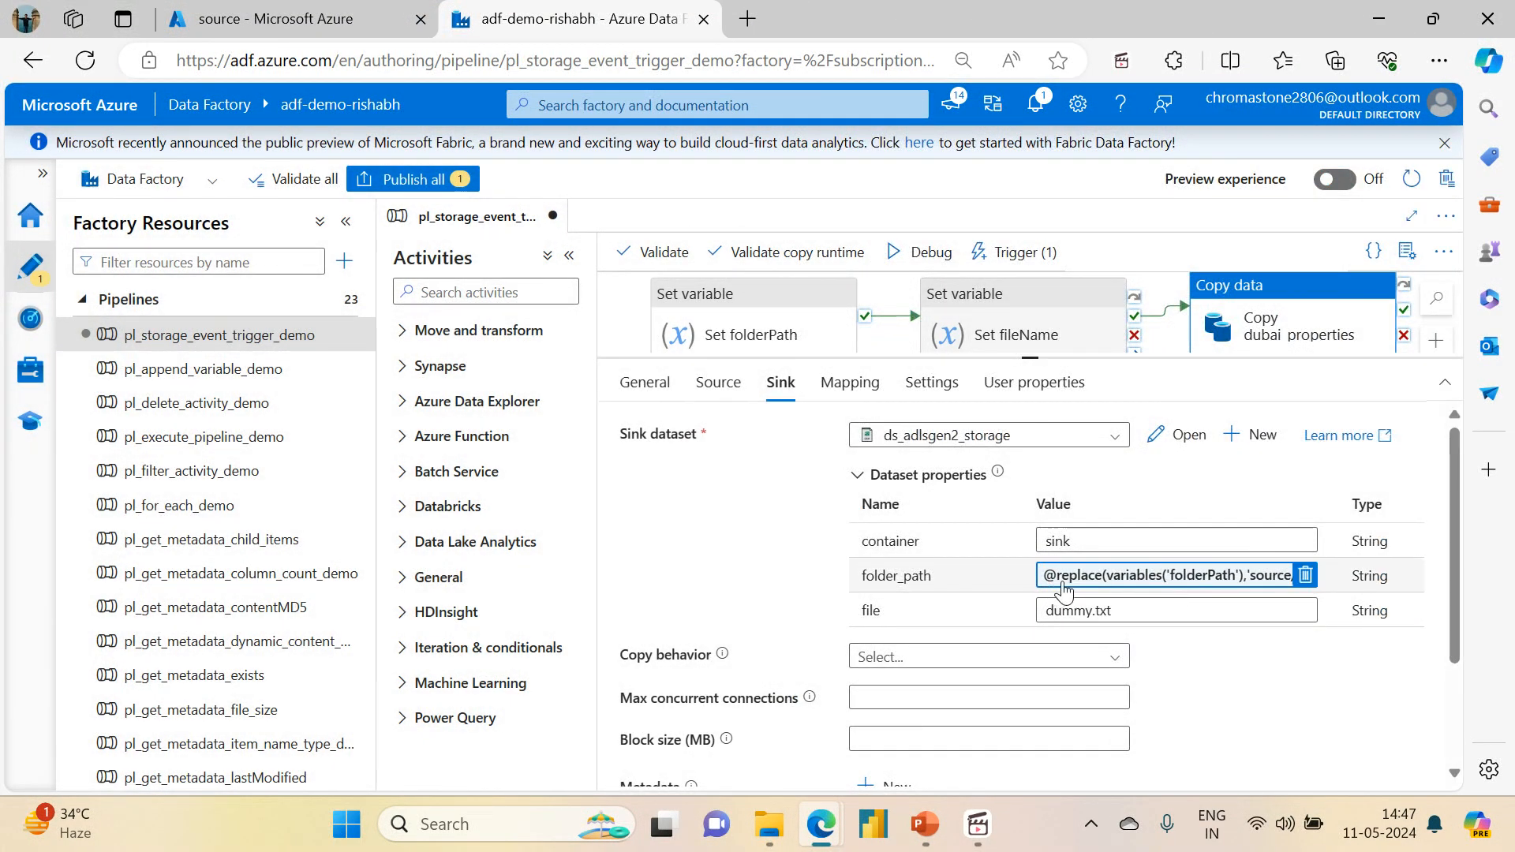
pyautogui.moveTo(1132, 605); pyautogui.dragTo(1038, 608)
pyautogui.press('BackSpace')
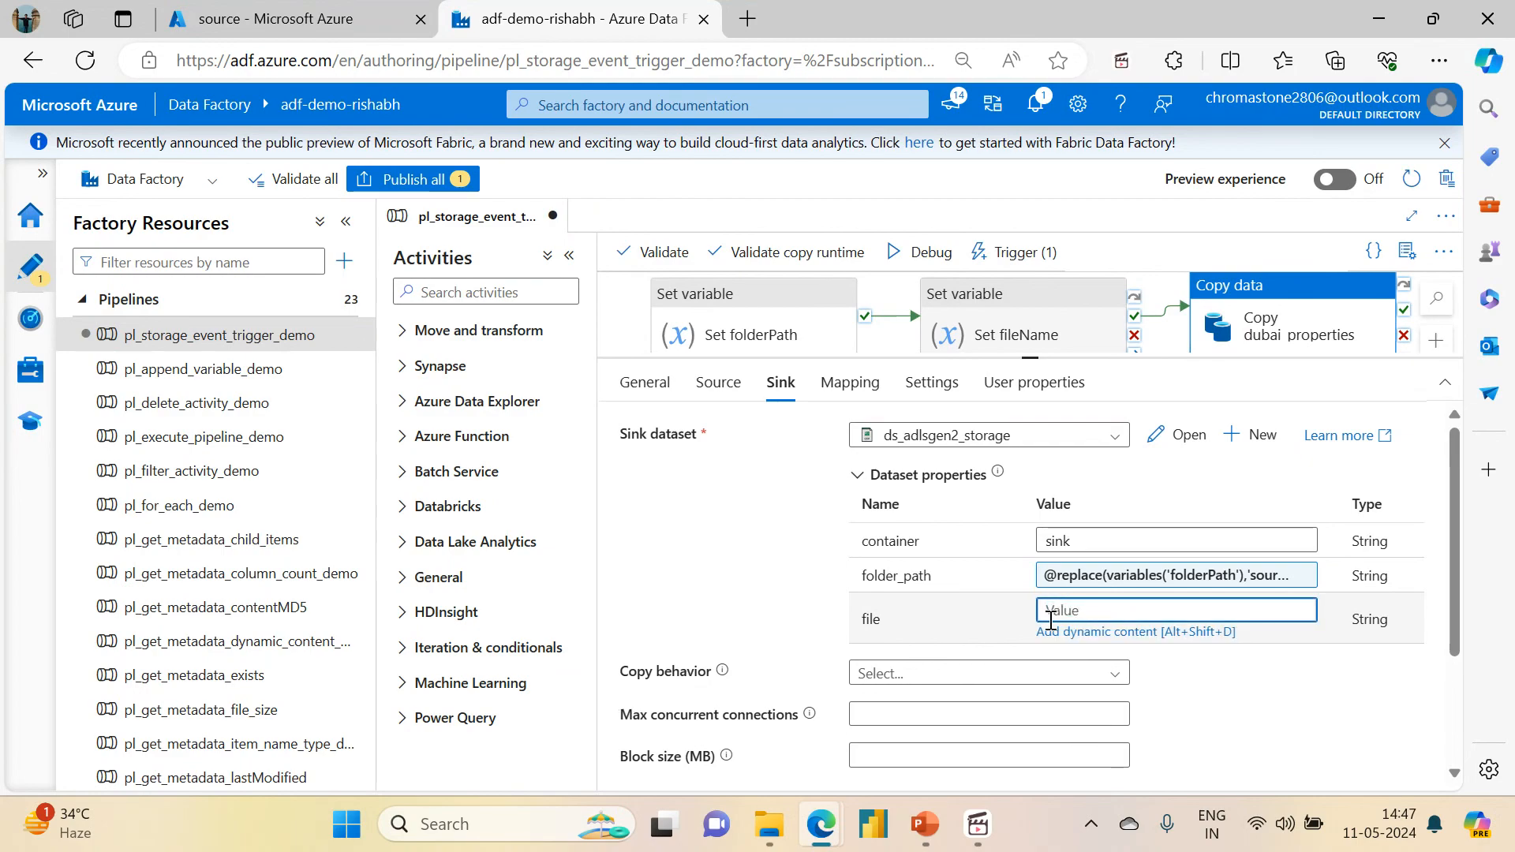
pyautogui.click(1063, 633)
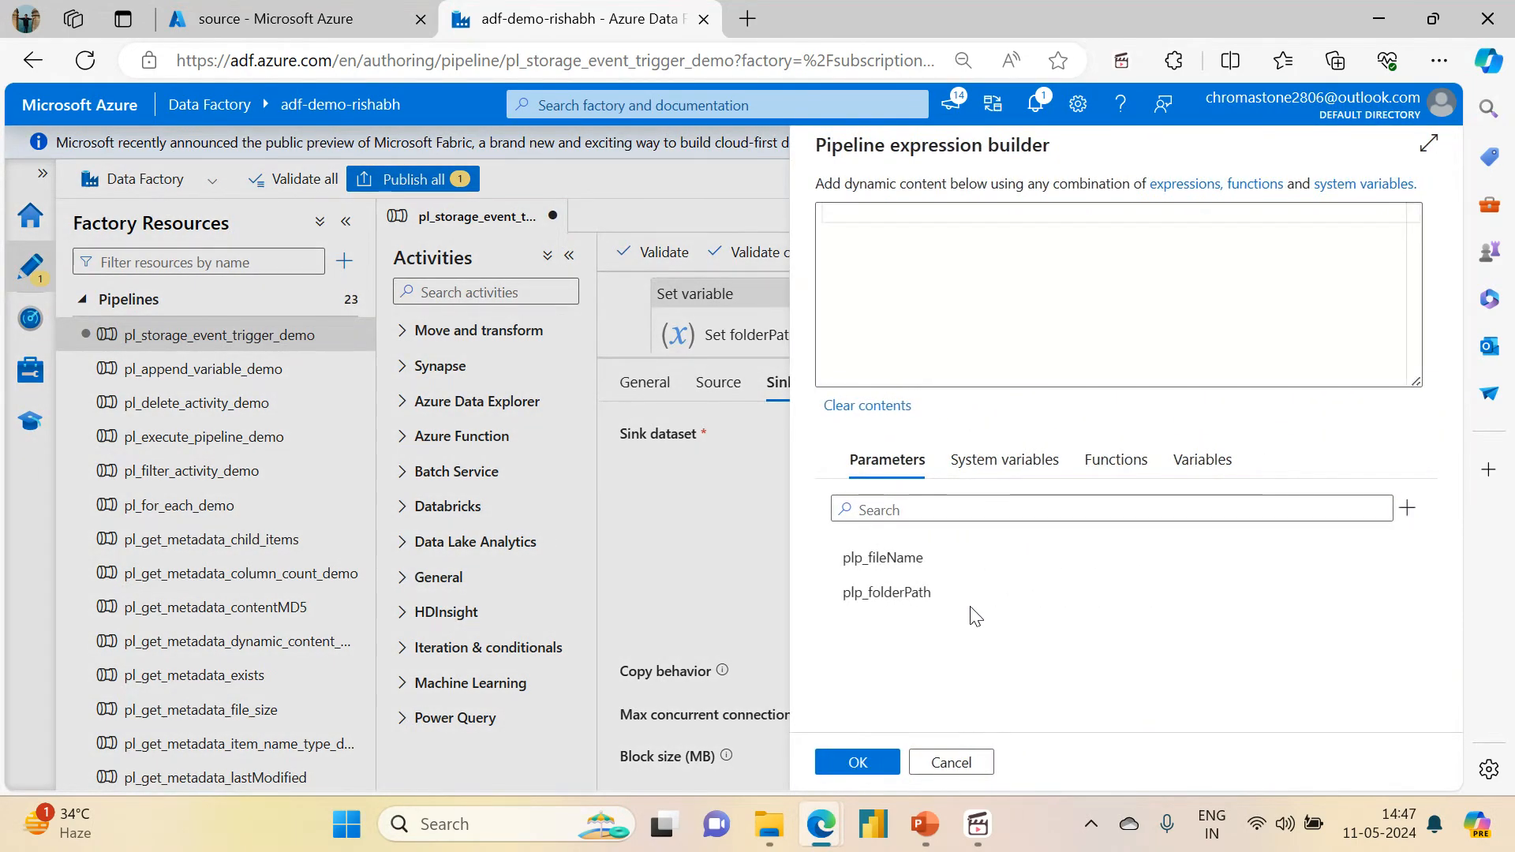
pyautogui.click(1218, 461)
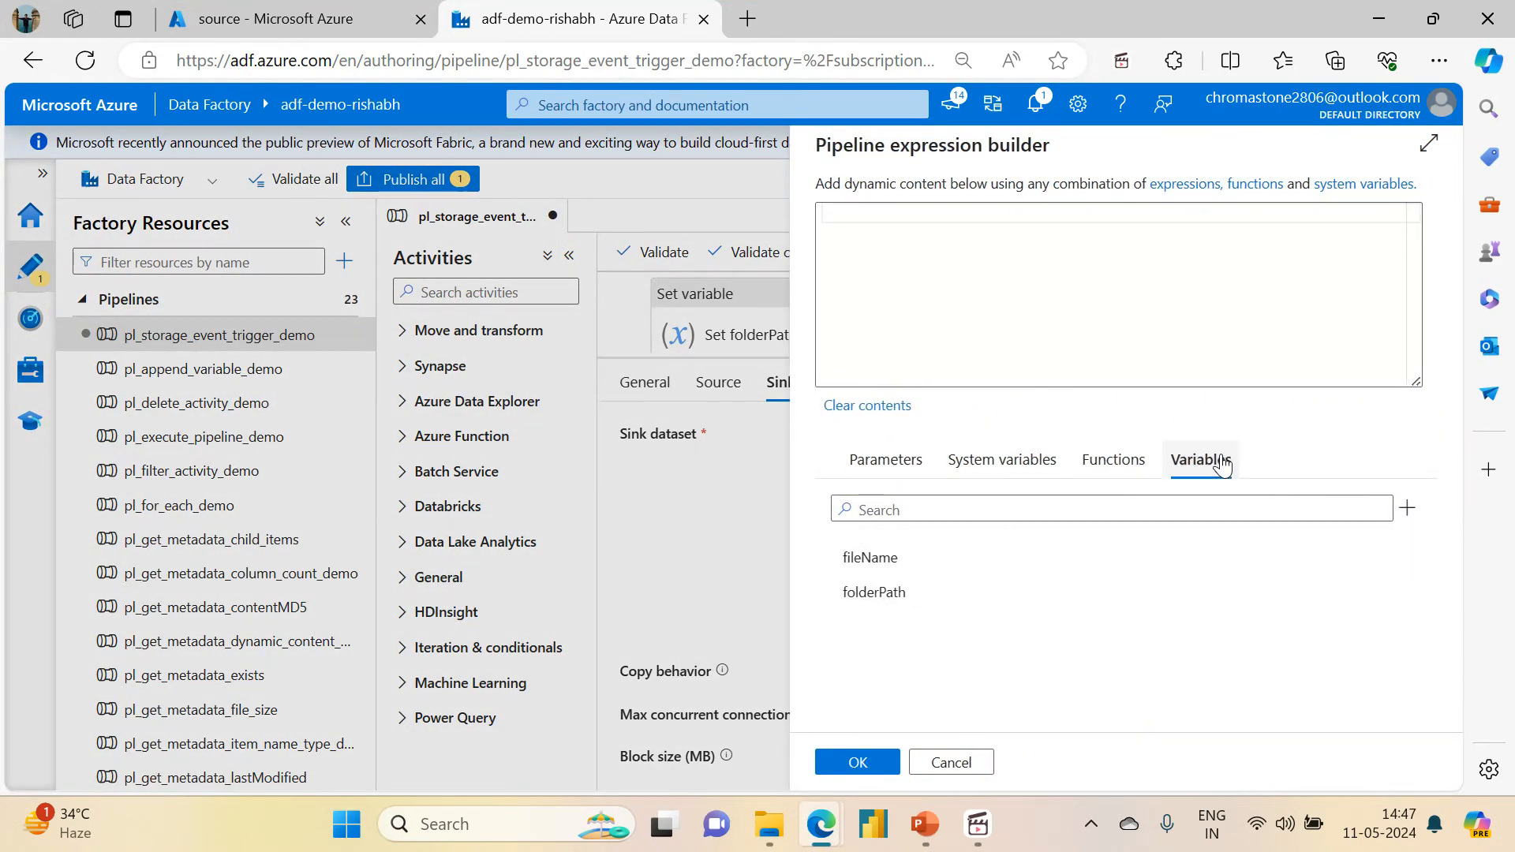
pyautogui.click(859, 560)
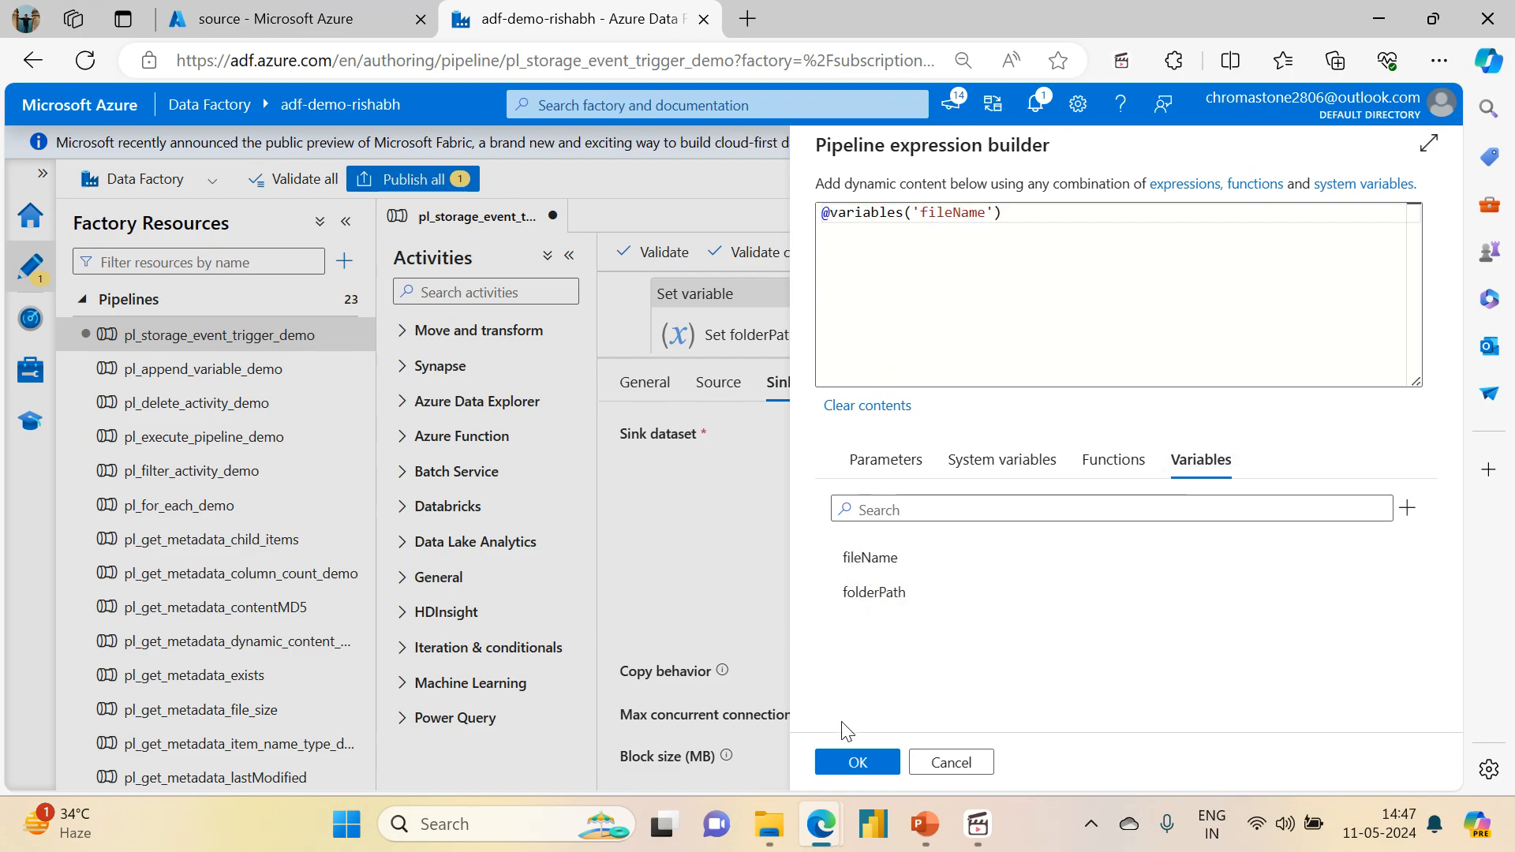
pyautogui.click(855, 763)
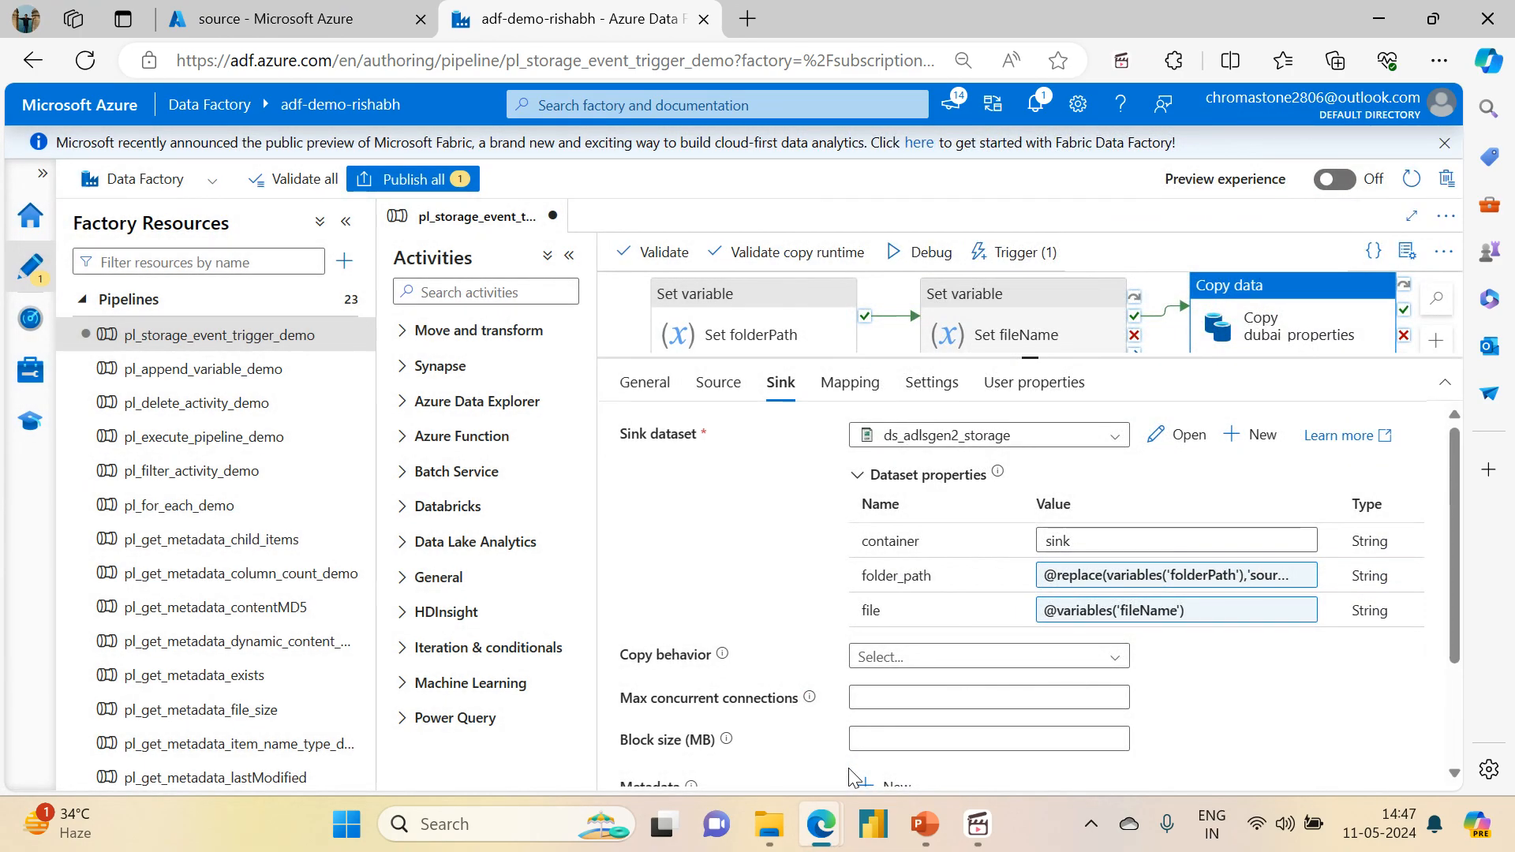
# Step: Validate the pipeline after reviewing the copy activity's source settings, and publish the pending changes
pyautogui.moveTo(1036, 360); pyautogui.dragTo(1036, 460)
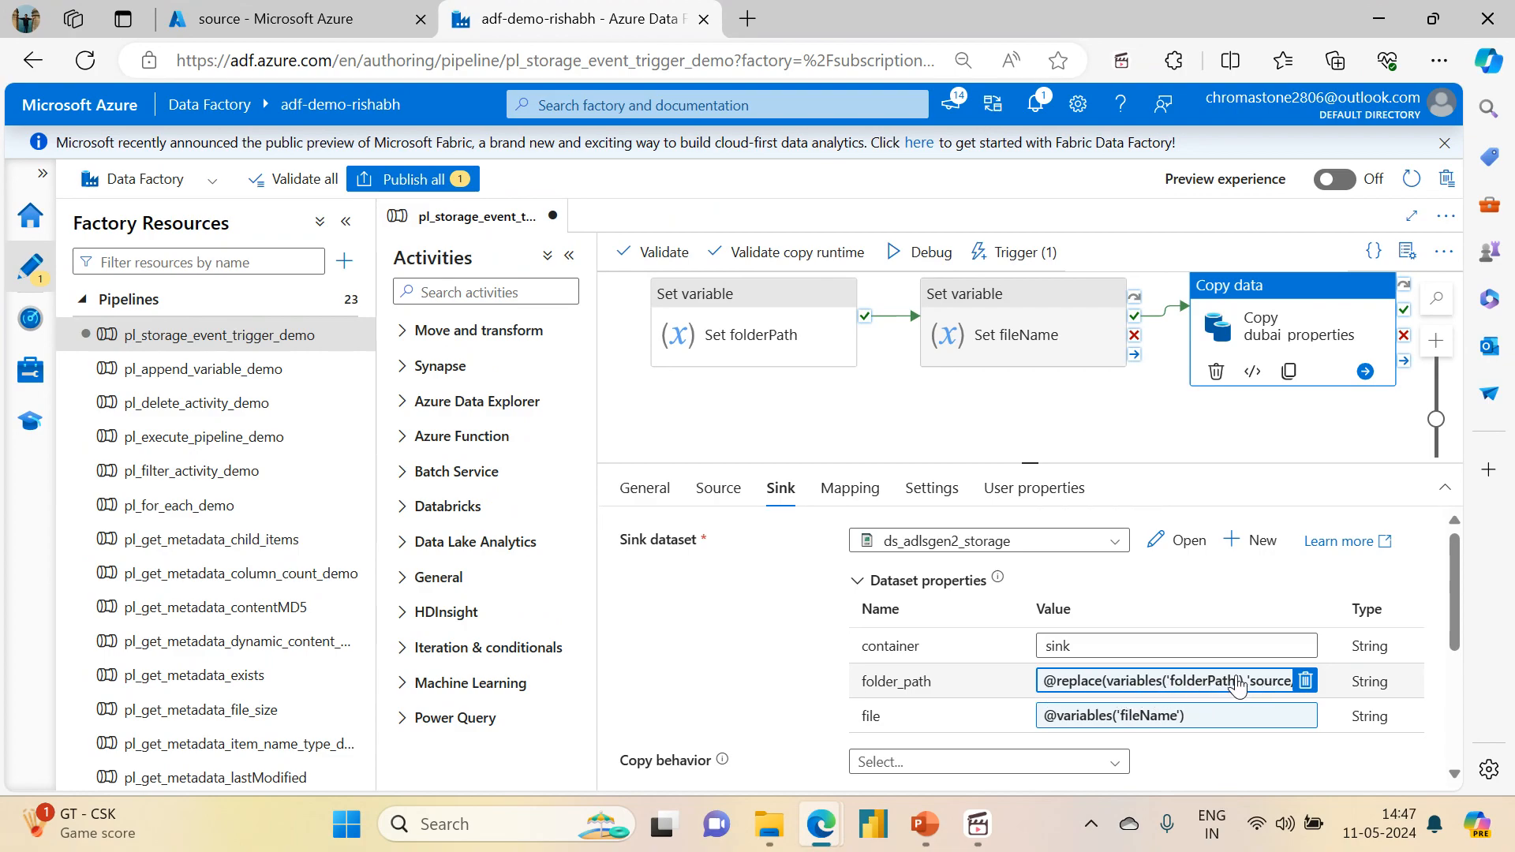
pyautogui.click(741, 489)
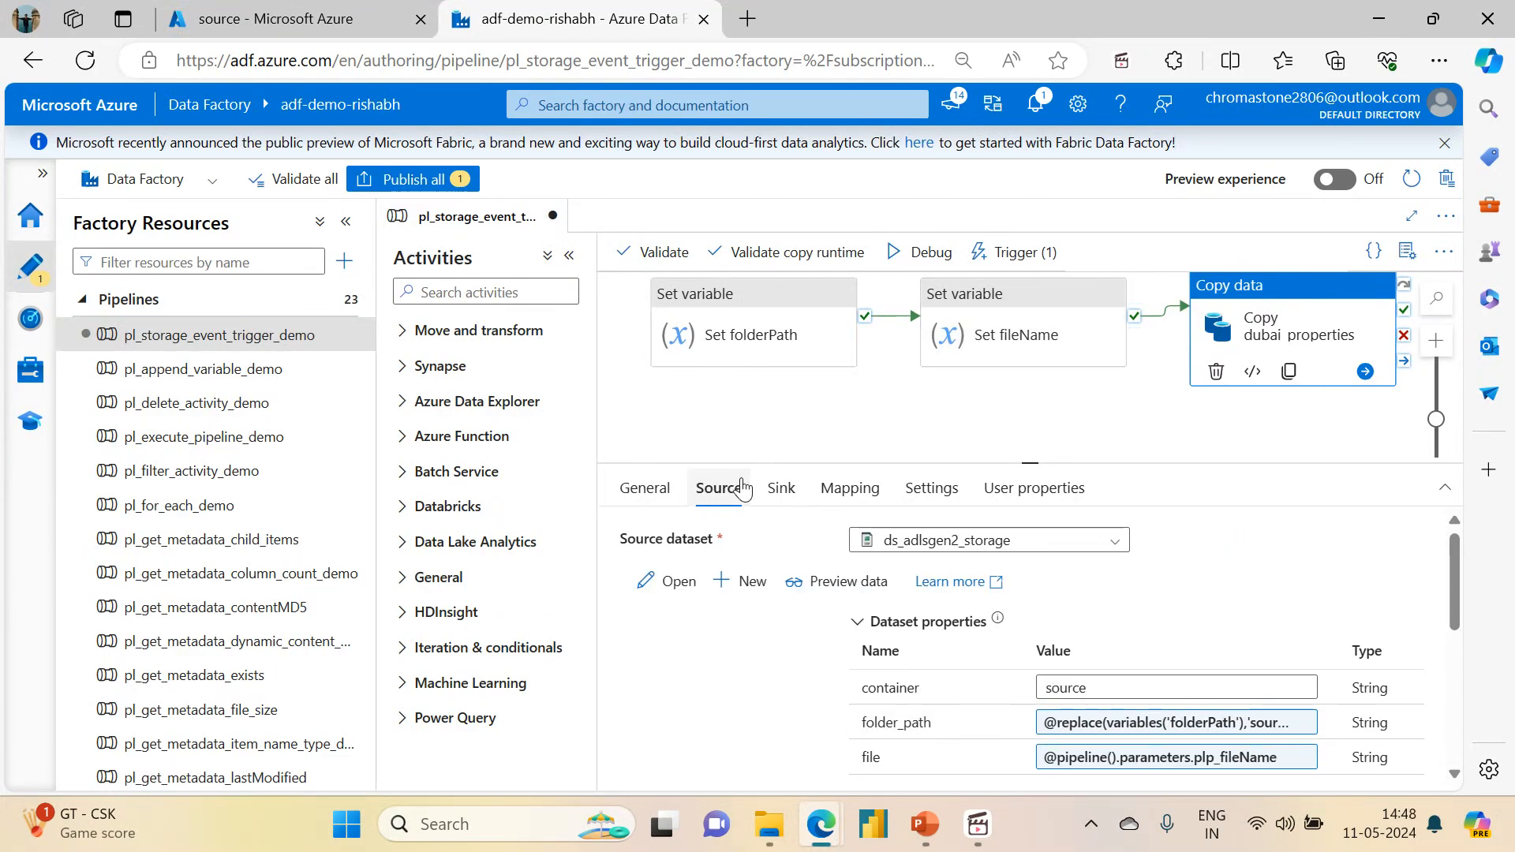
pyautogui.moveTo(1032, 465); pyautogui.dragTo(991, 251)
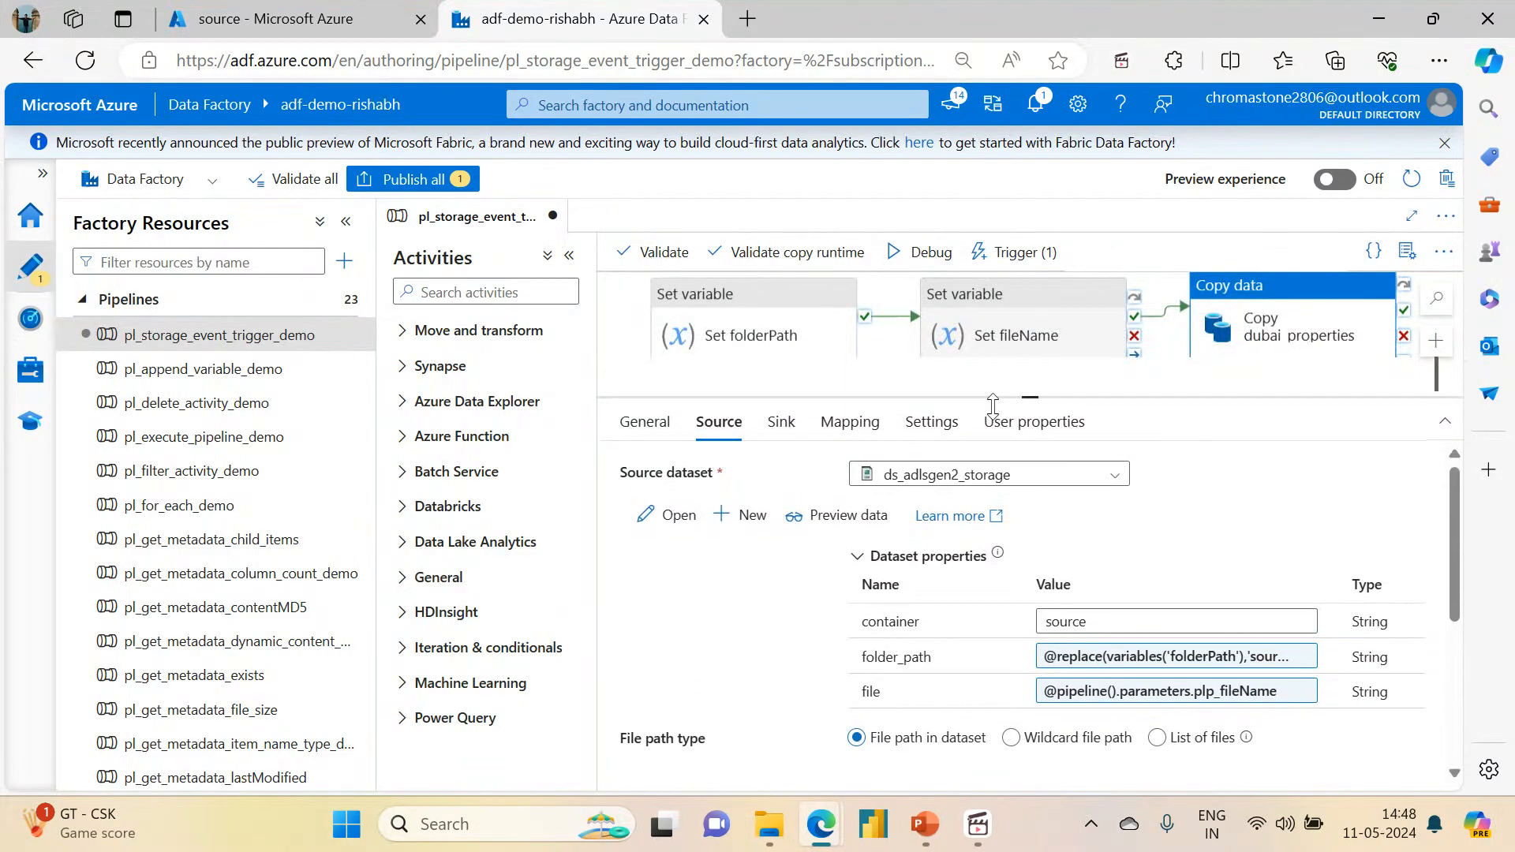
pyautogui.click(643, 254)
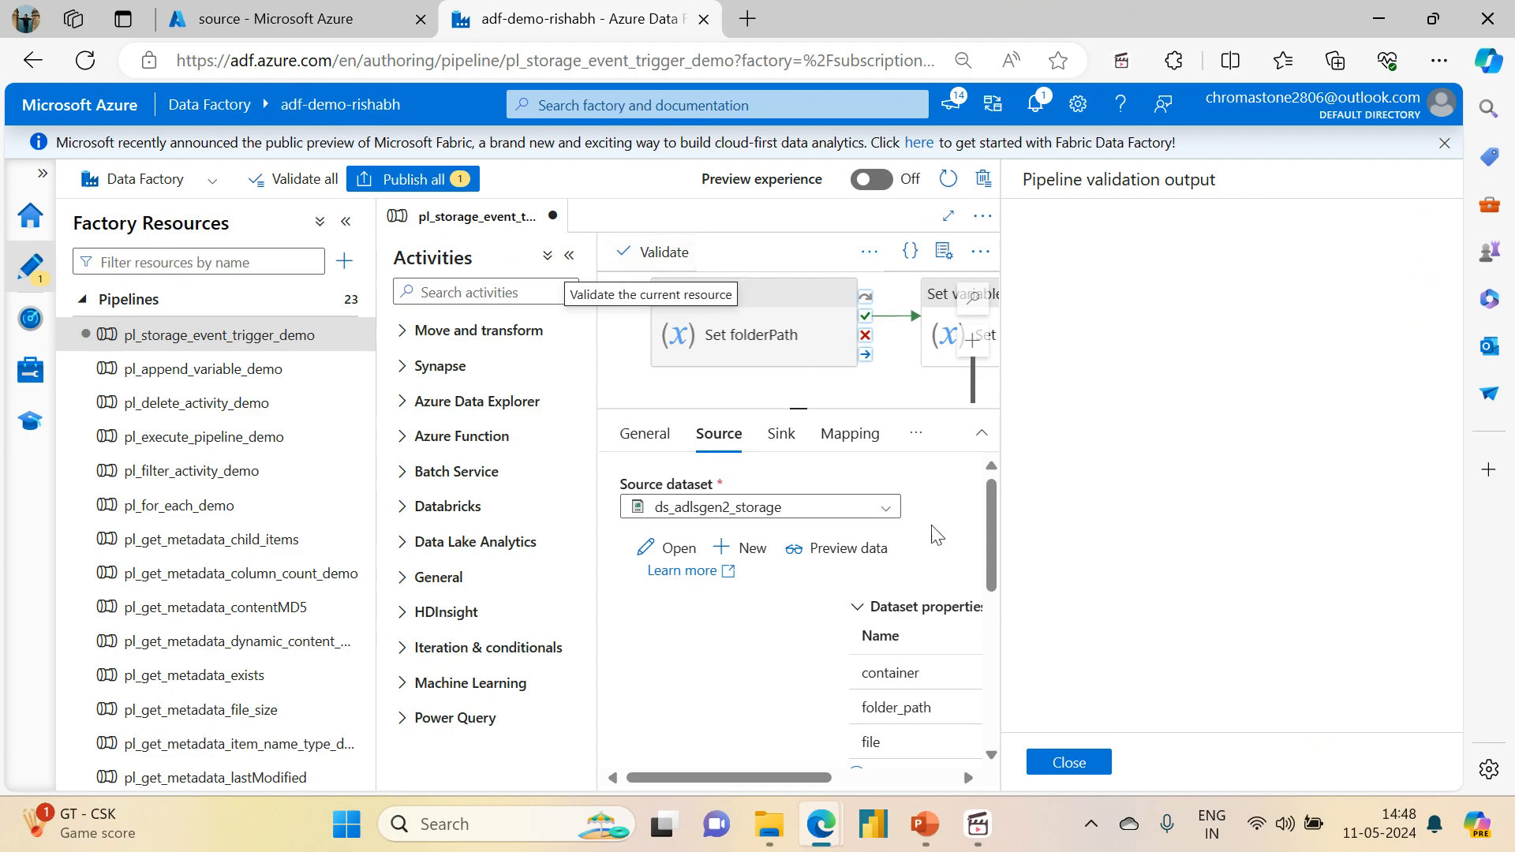
pyautogui.click(1061, 763)
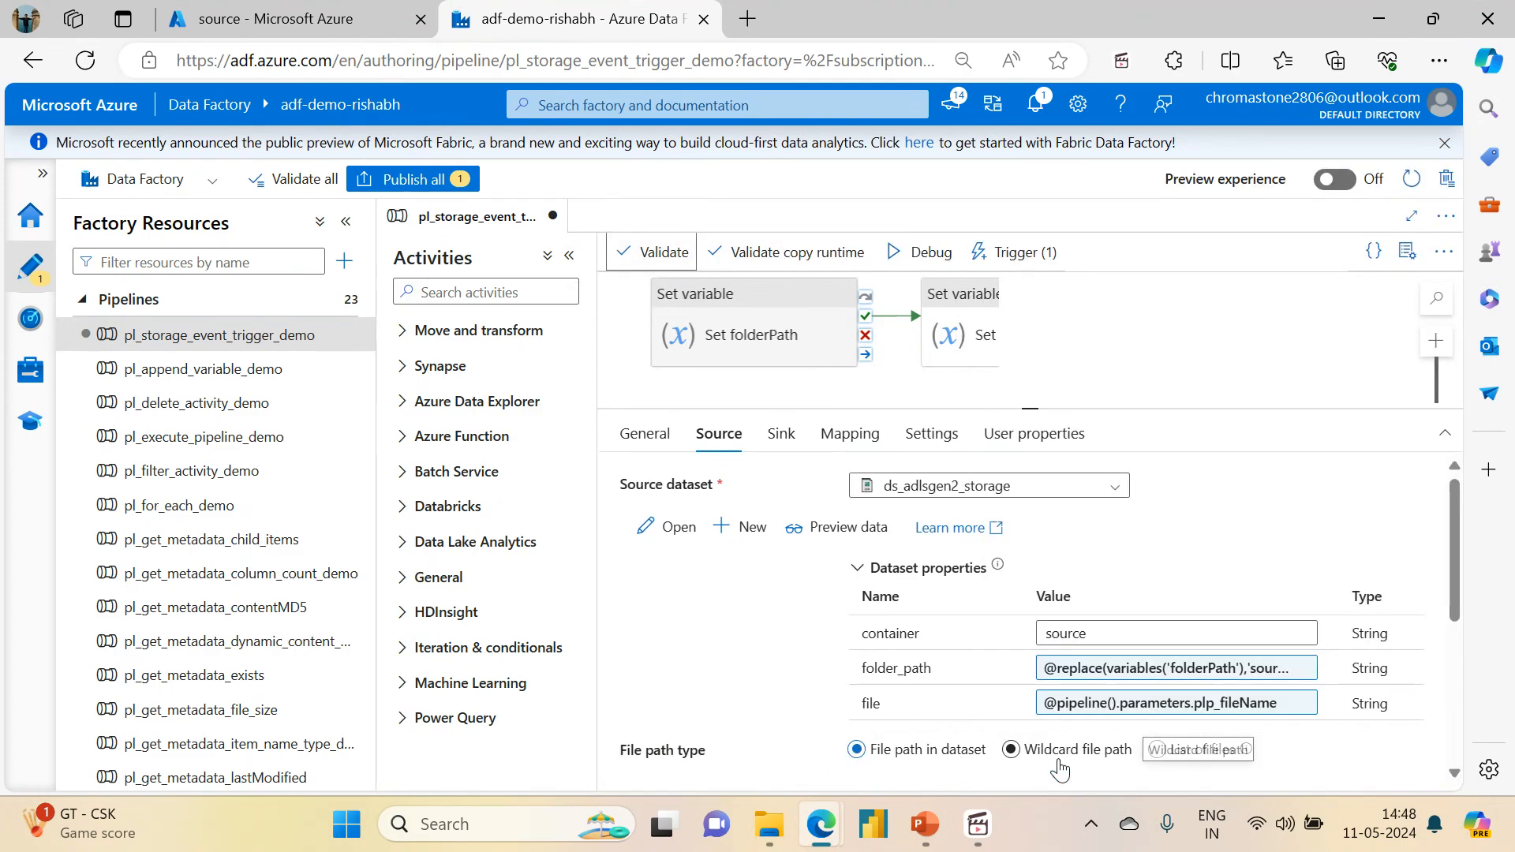
pyautogui.click(406, 179)
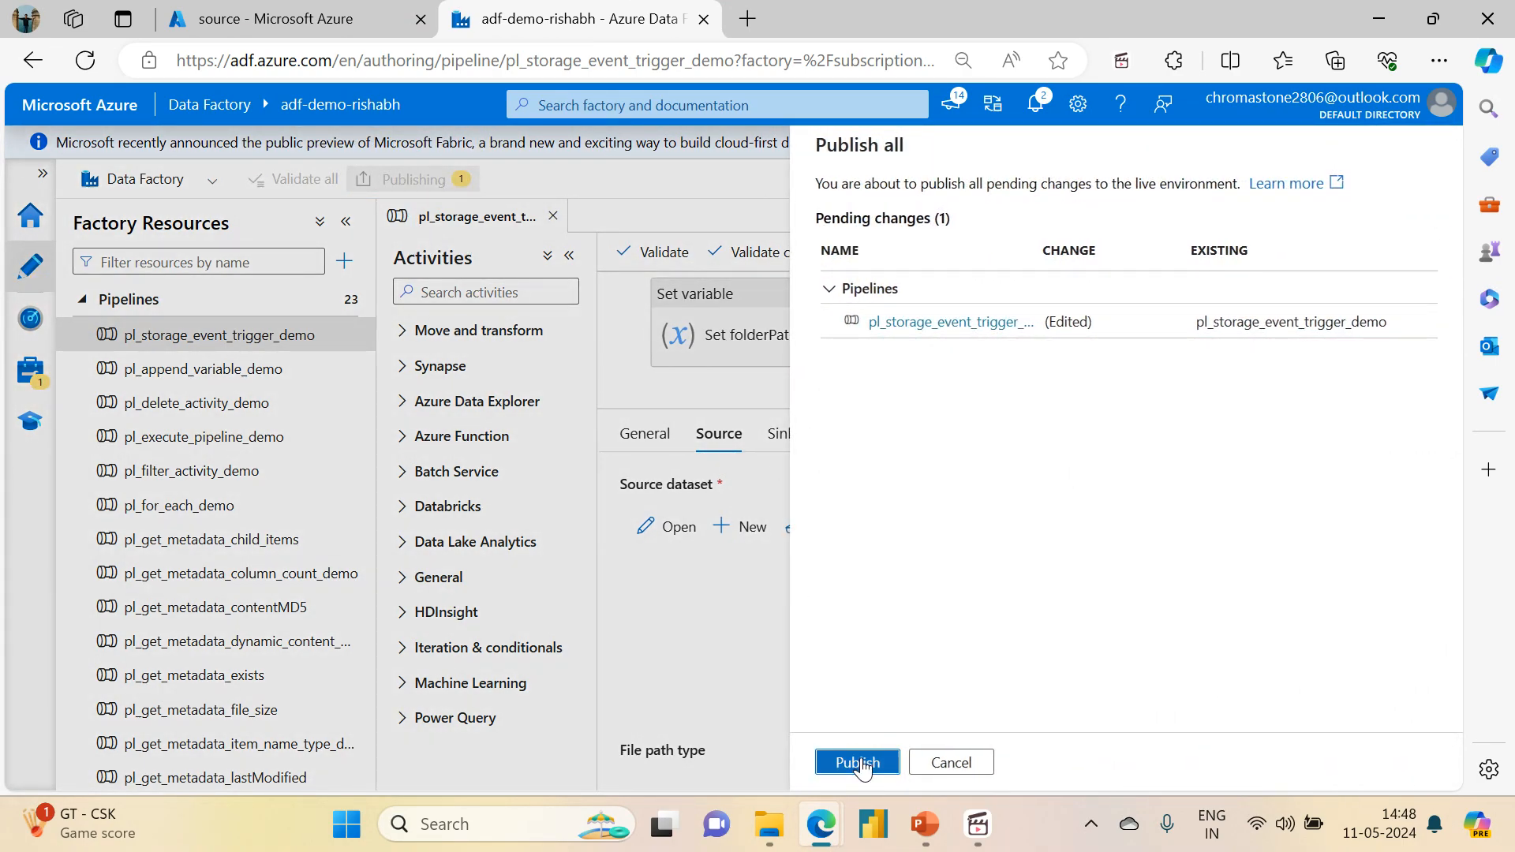
pyautogui.click(861, 763)
# Step: Switch to the Azure portal and delete dubai_properties.csv from storage_event/event_file in the source container
pyautogui.click(268, 11)
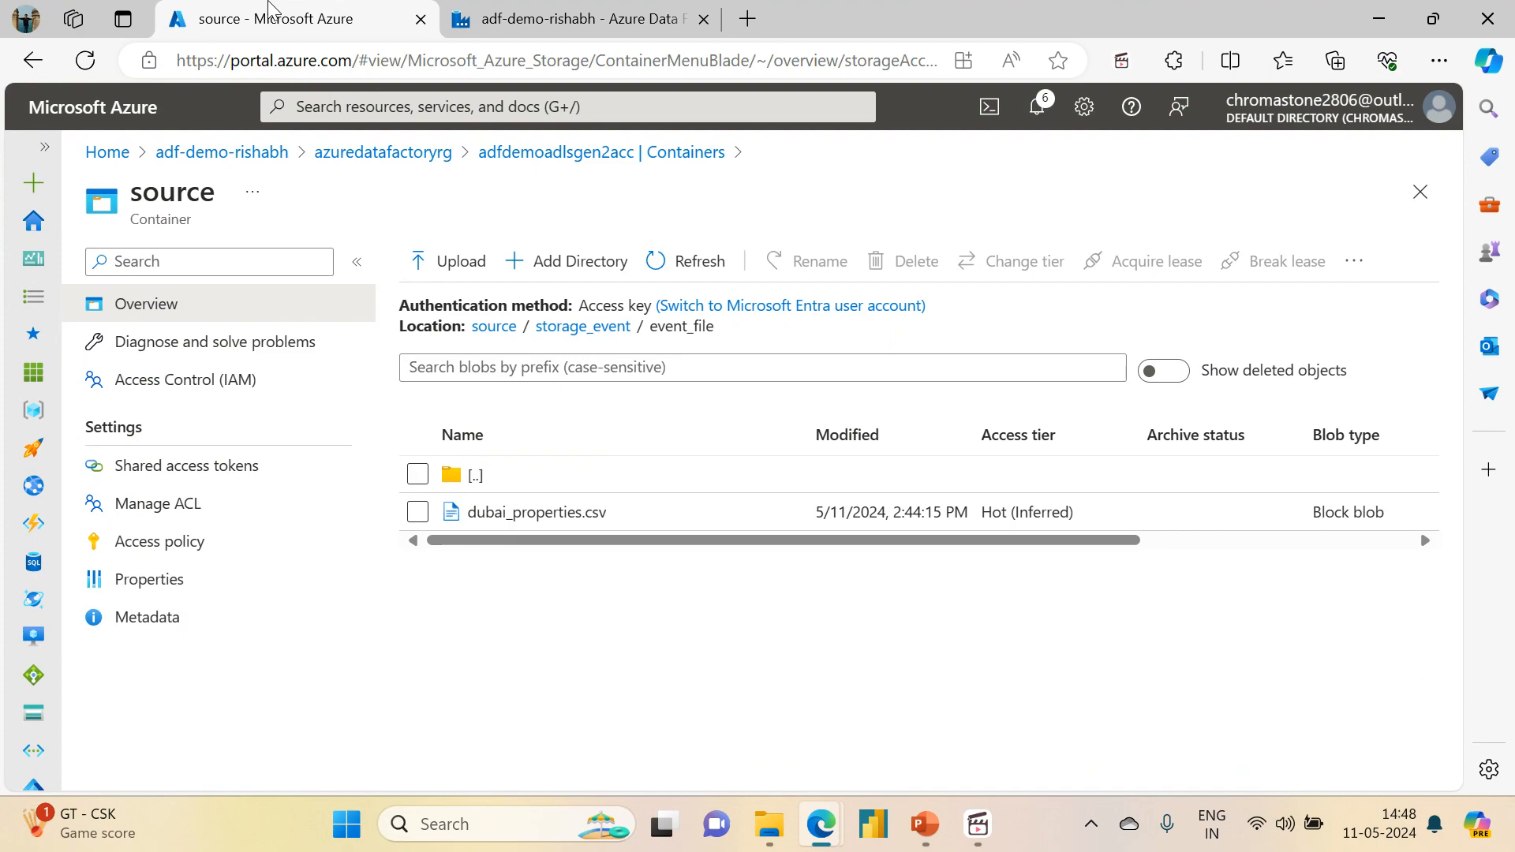
pyautogui.click(418, 511)
pyautogui.click(898, 259)
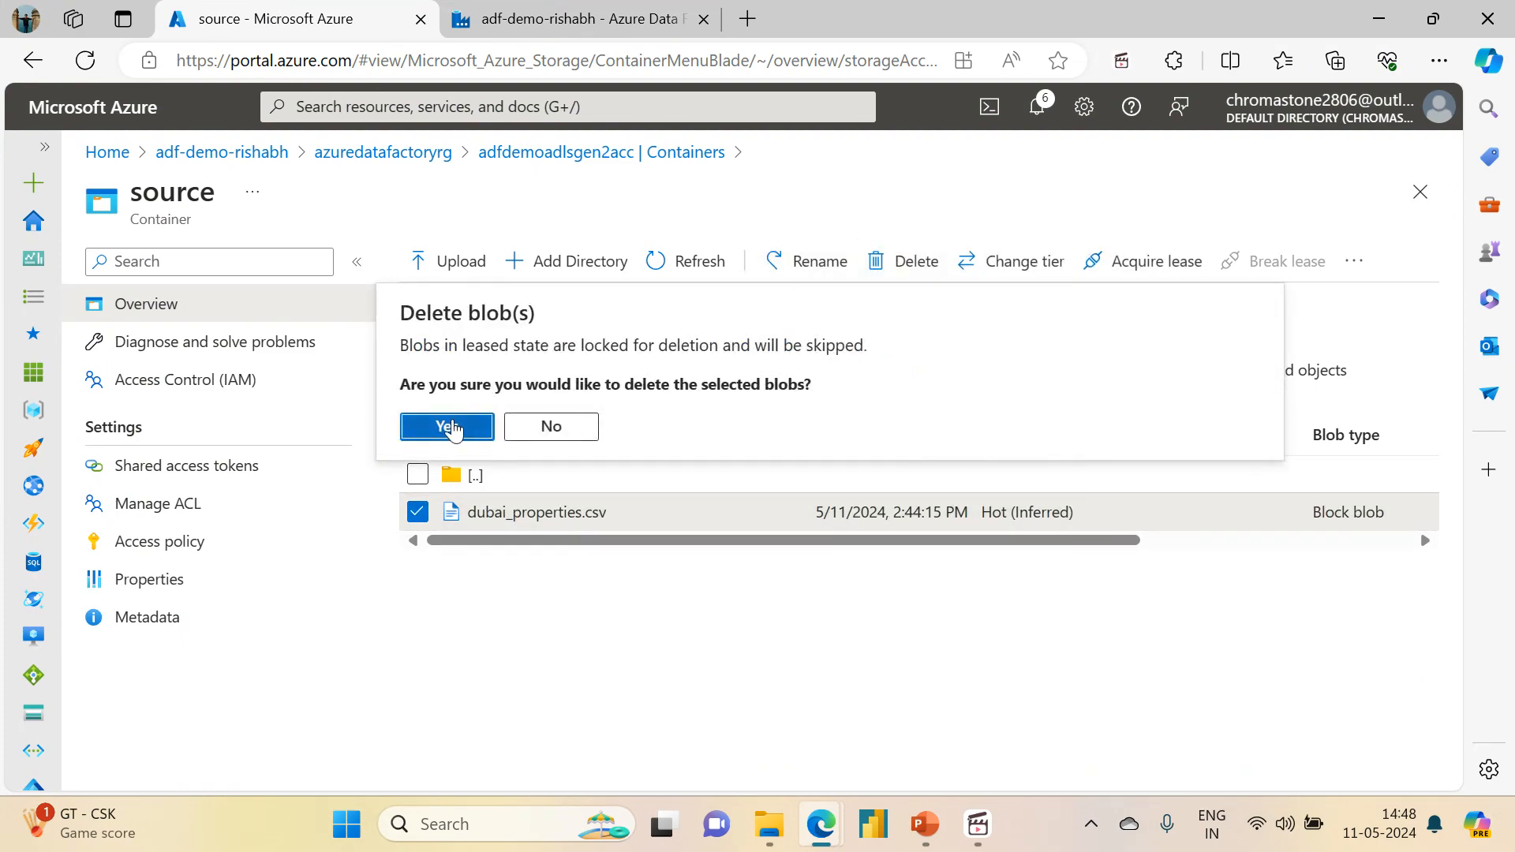
pyautogui.click(451, 428)
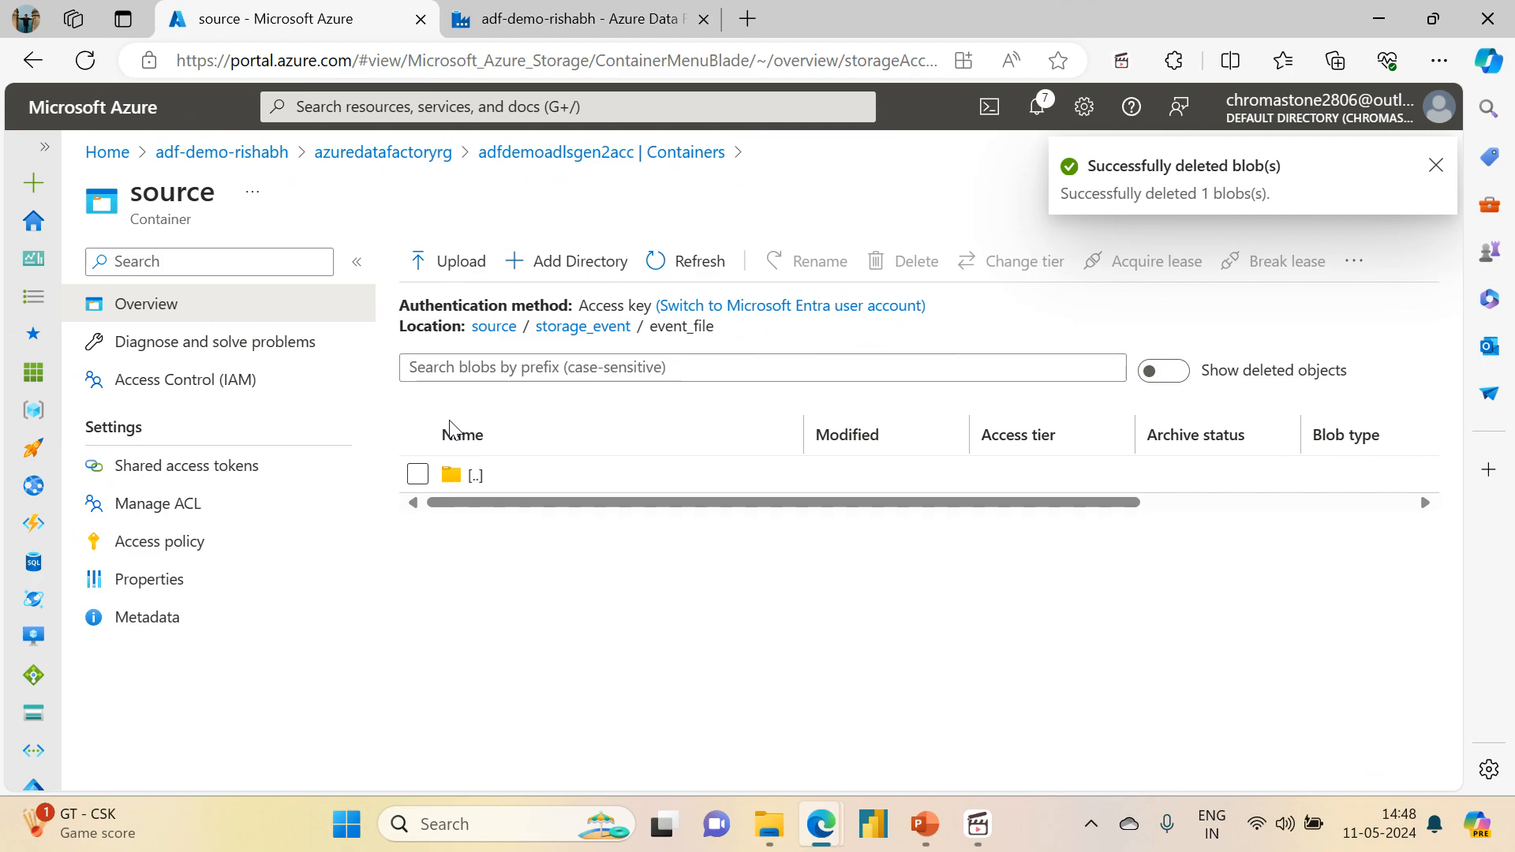
# Step: Return to Data Factory to check the publishing status and view the trigger runs for storage events
pyautogui.click(551, 11)
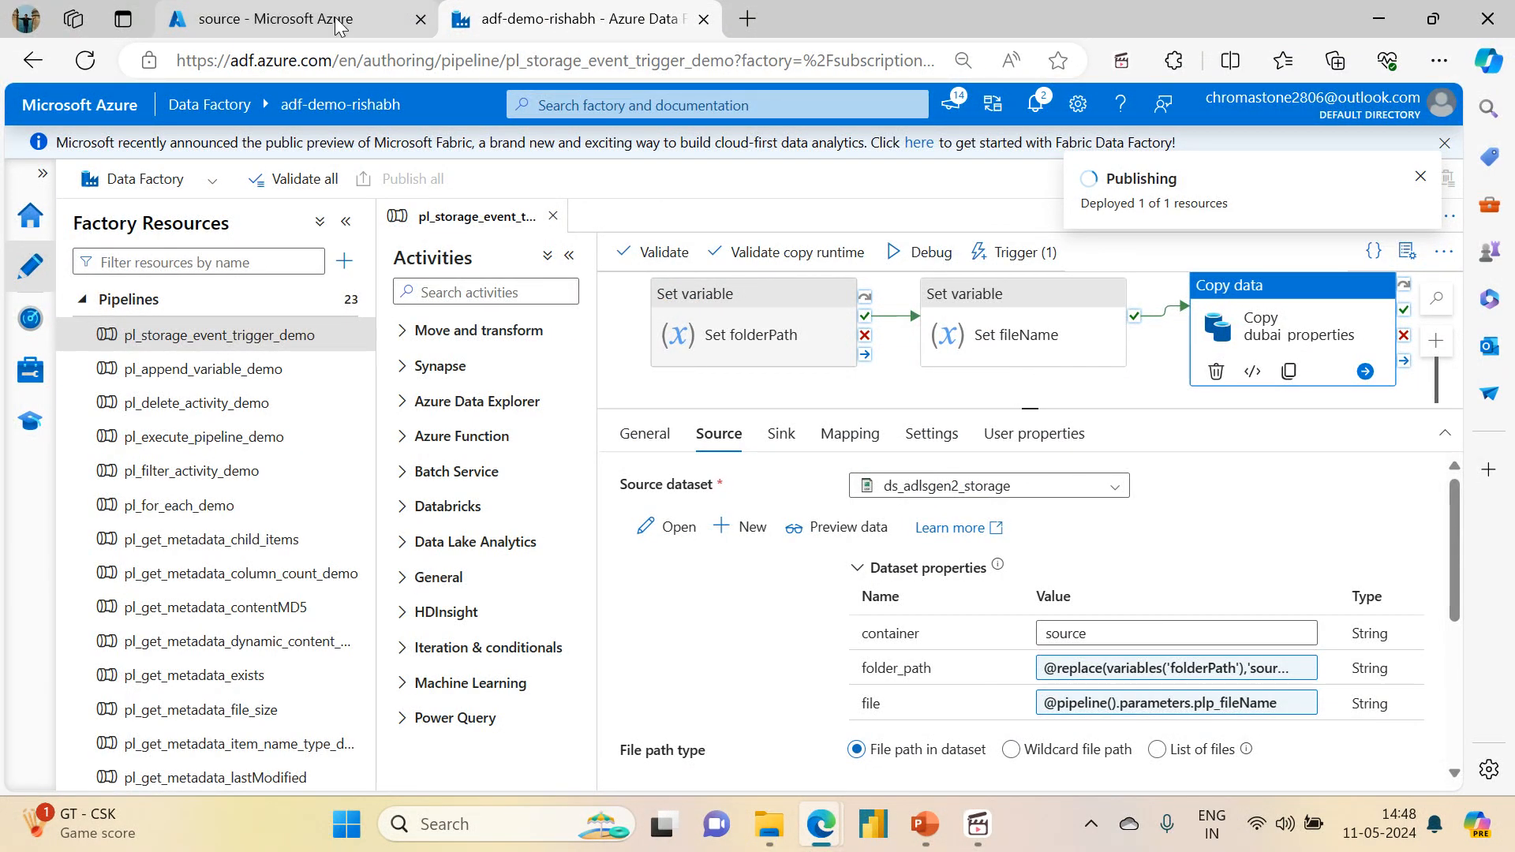
pyautogui.click(292, 18)
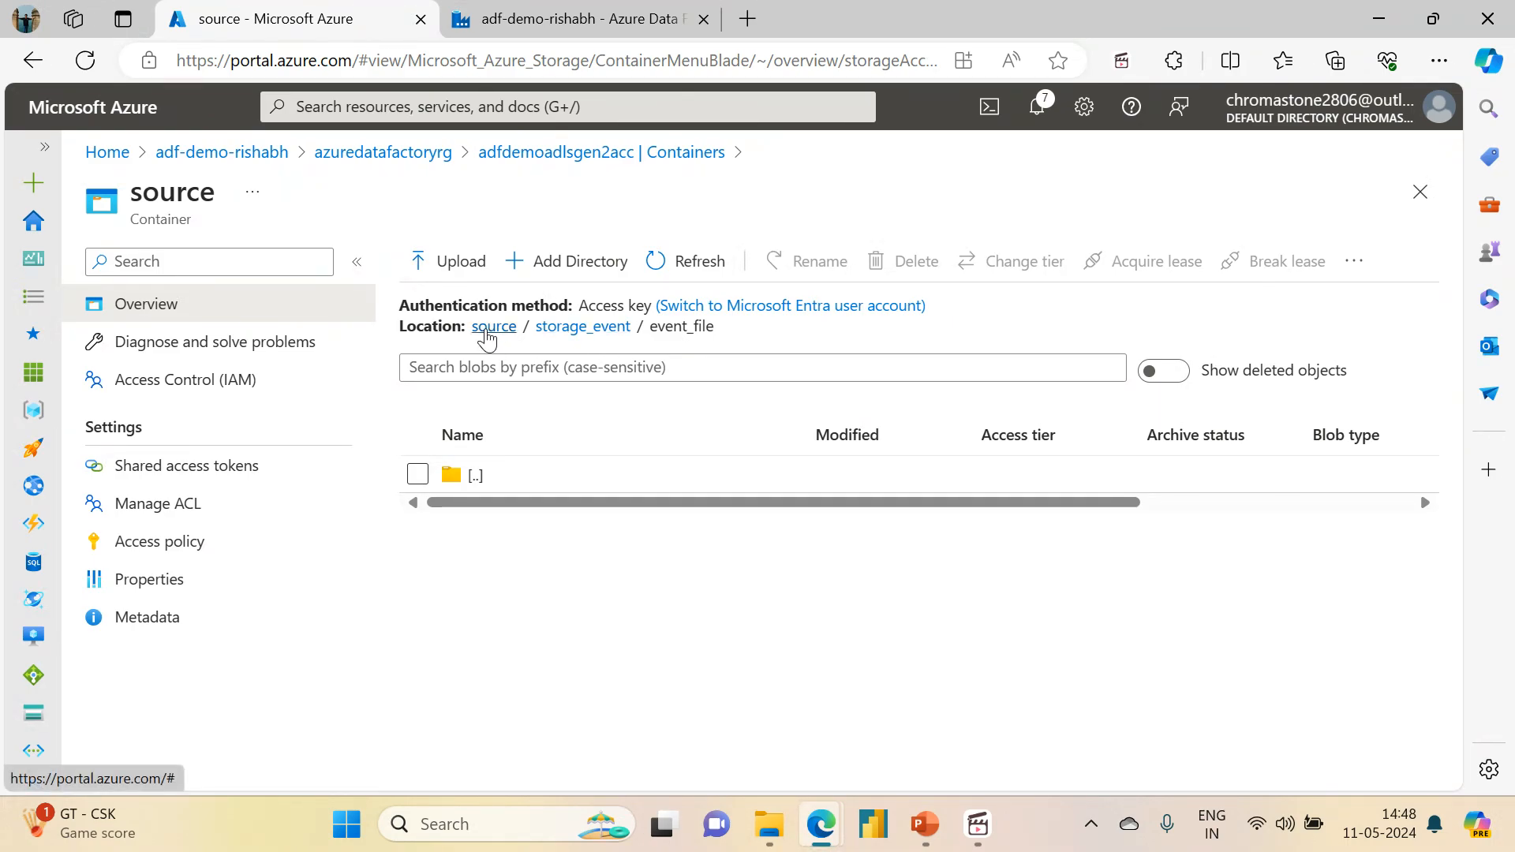
pyautogui.click(610, 9)
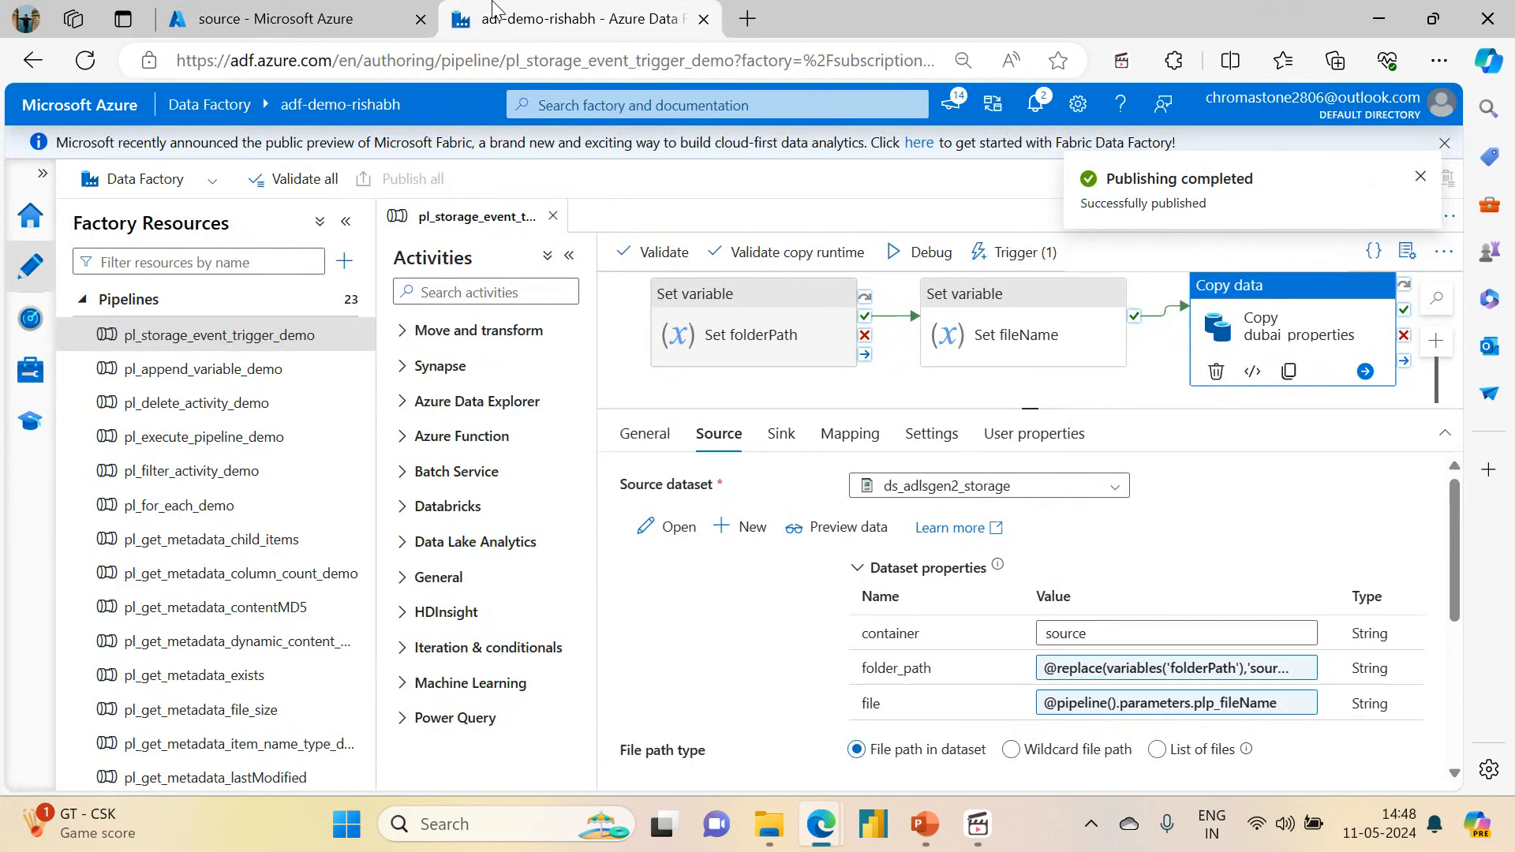
pyautogui.click(19, 332)
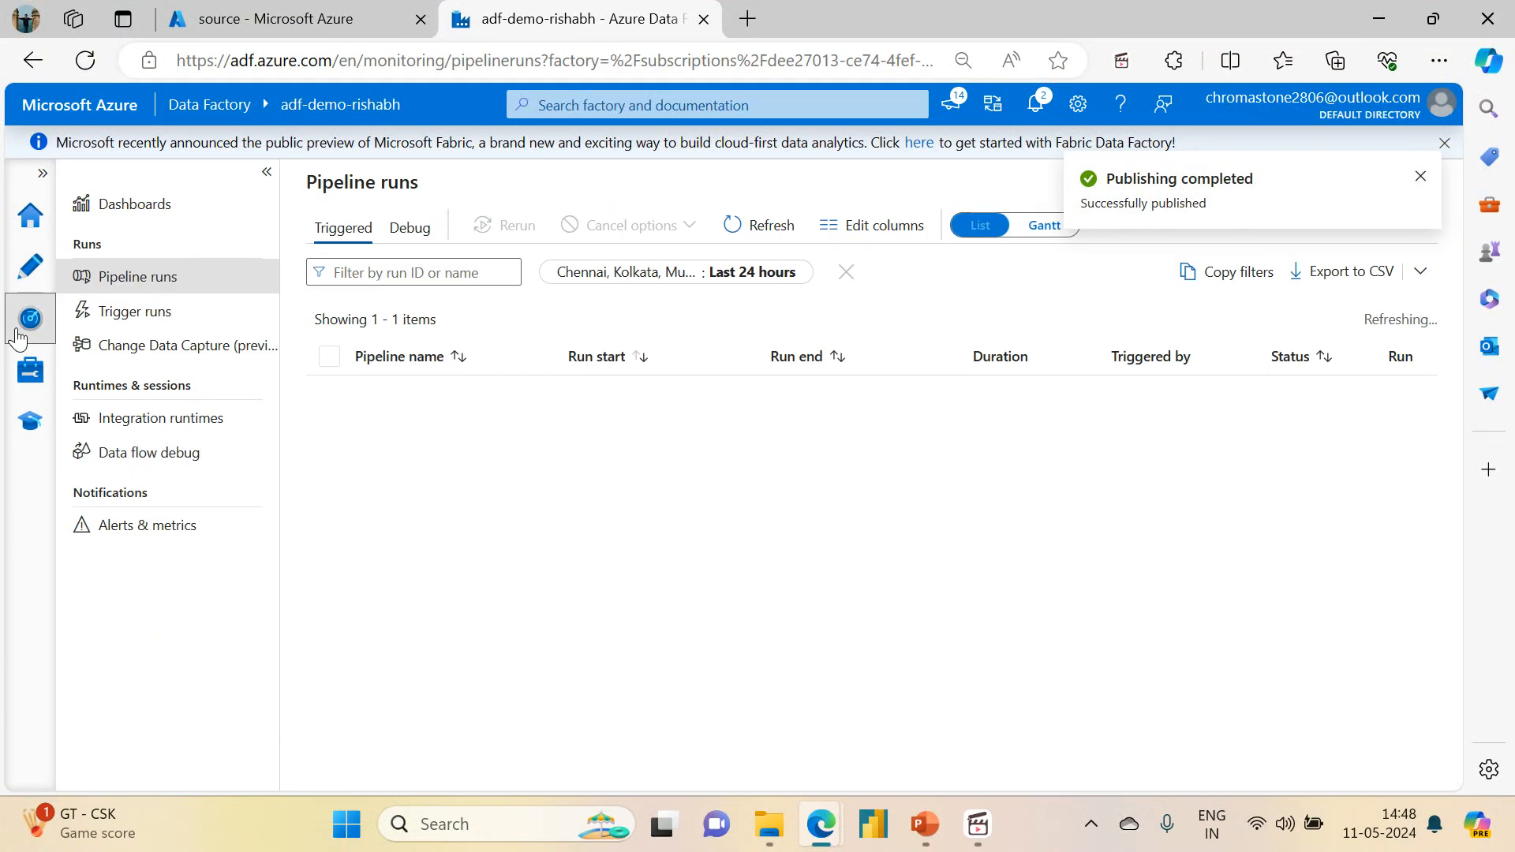
pyautogui.click(118, 312)
pyautogui.click(677, 241)
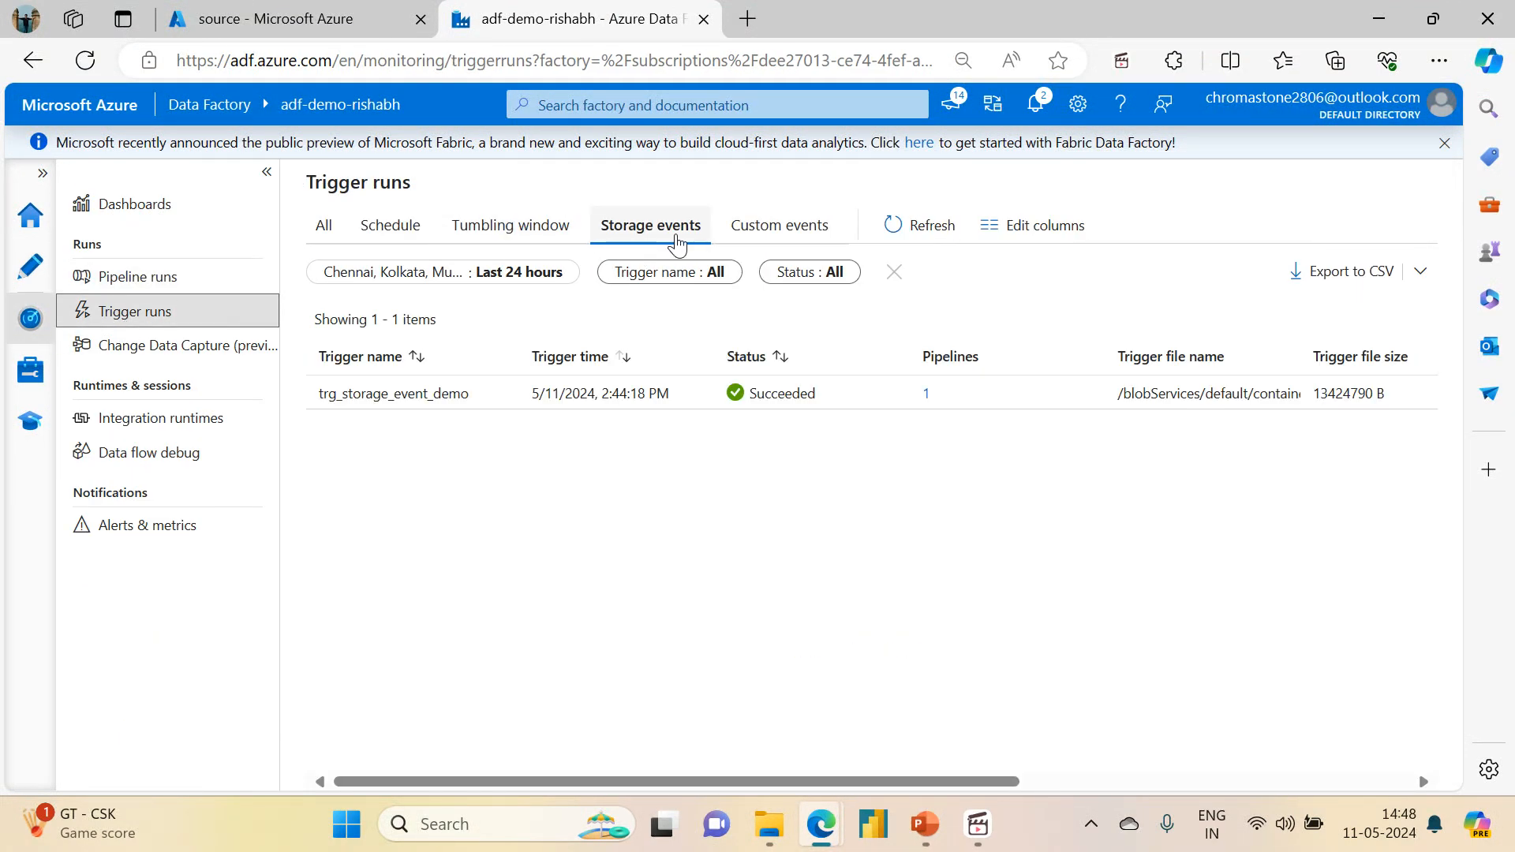
# Step: Switch to the Azure portal and upload dubai_properties.csv to storage_event/event_file in the source container
pyautogui.click(276, 18)
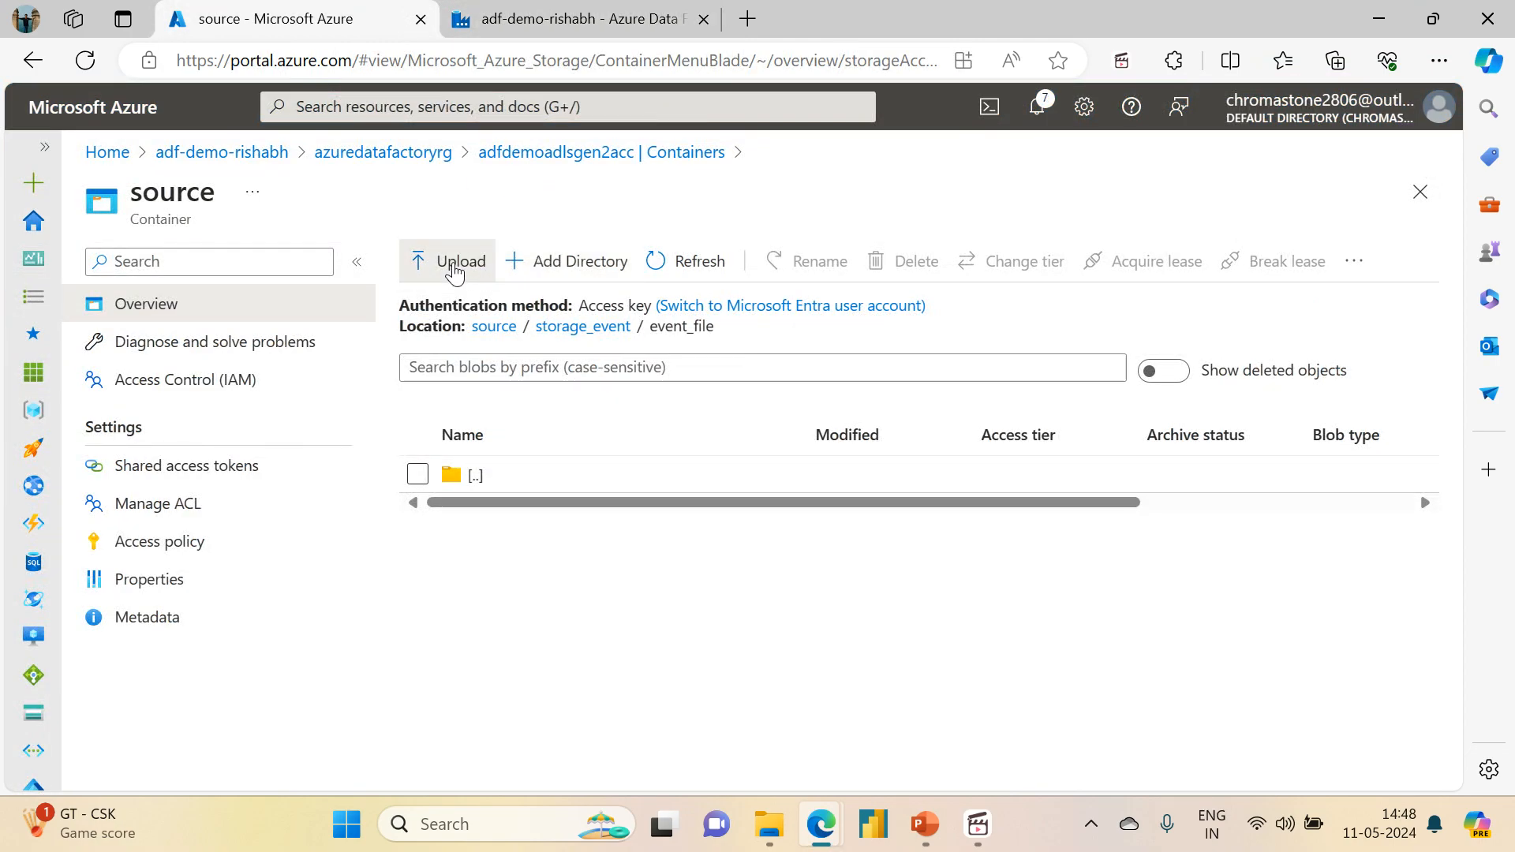
pyautogui.click(455, 268)
pyautogui.click(1127, 392)
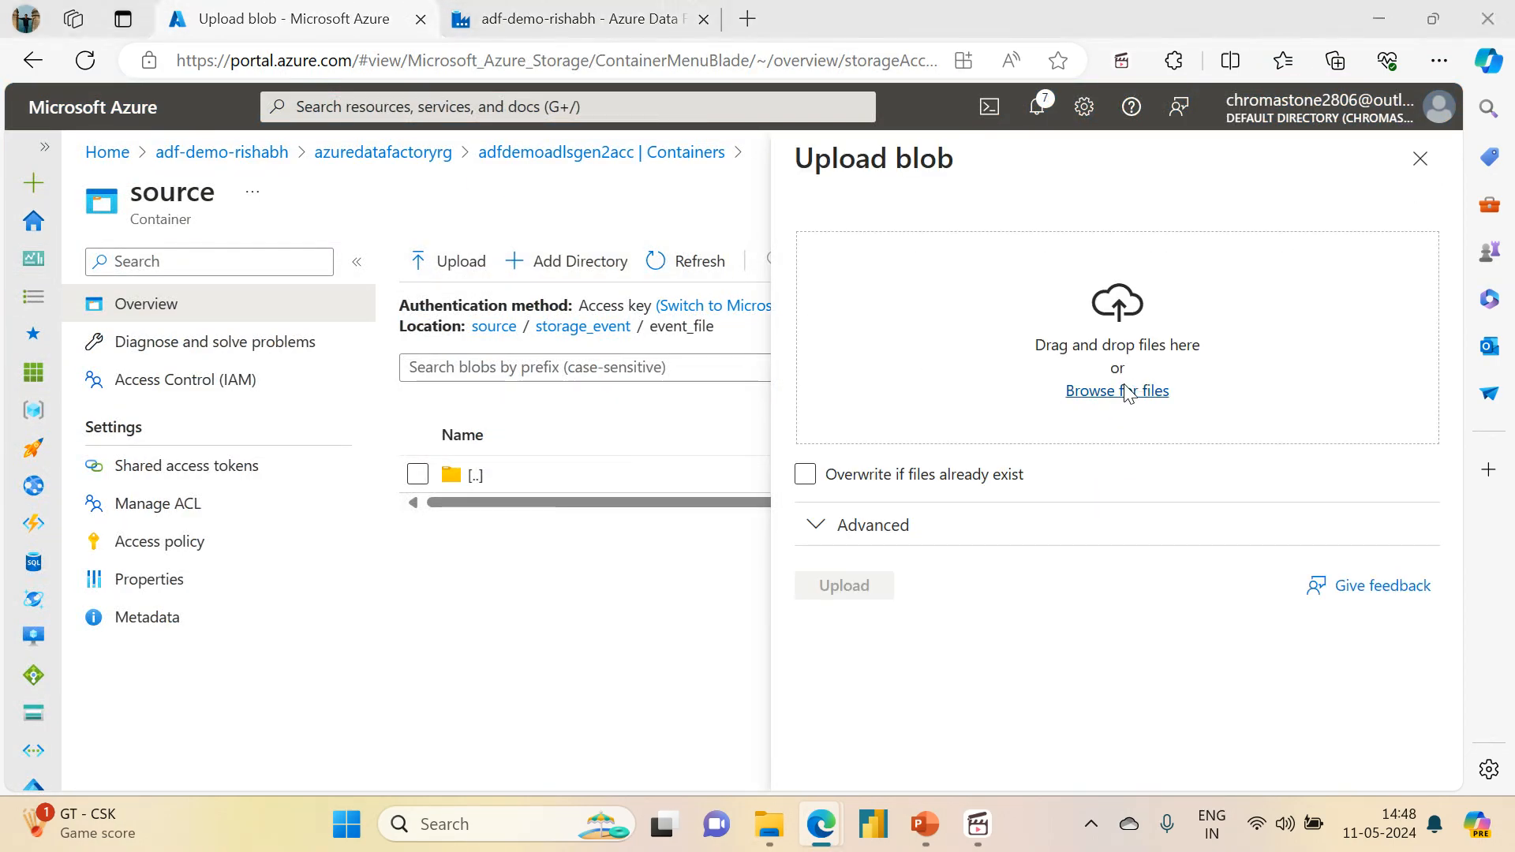
pyautogui.click(296, 225)
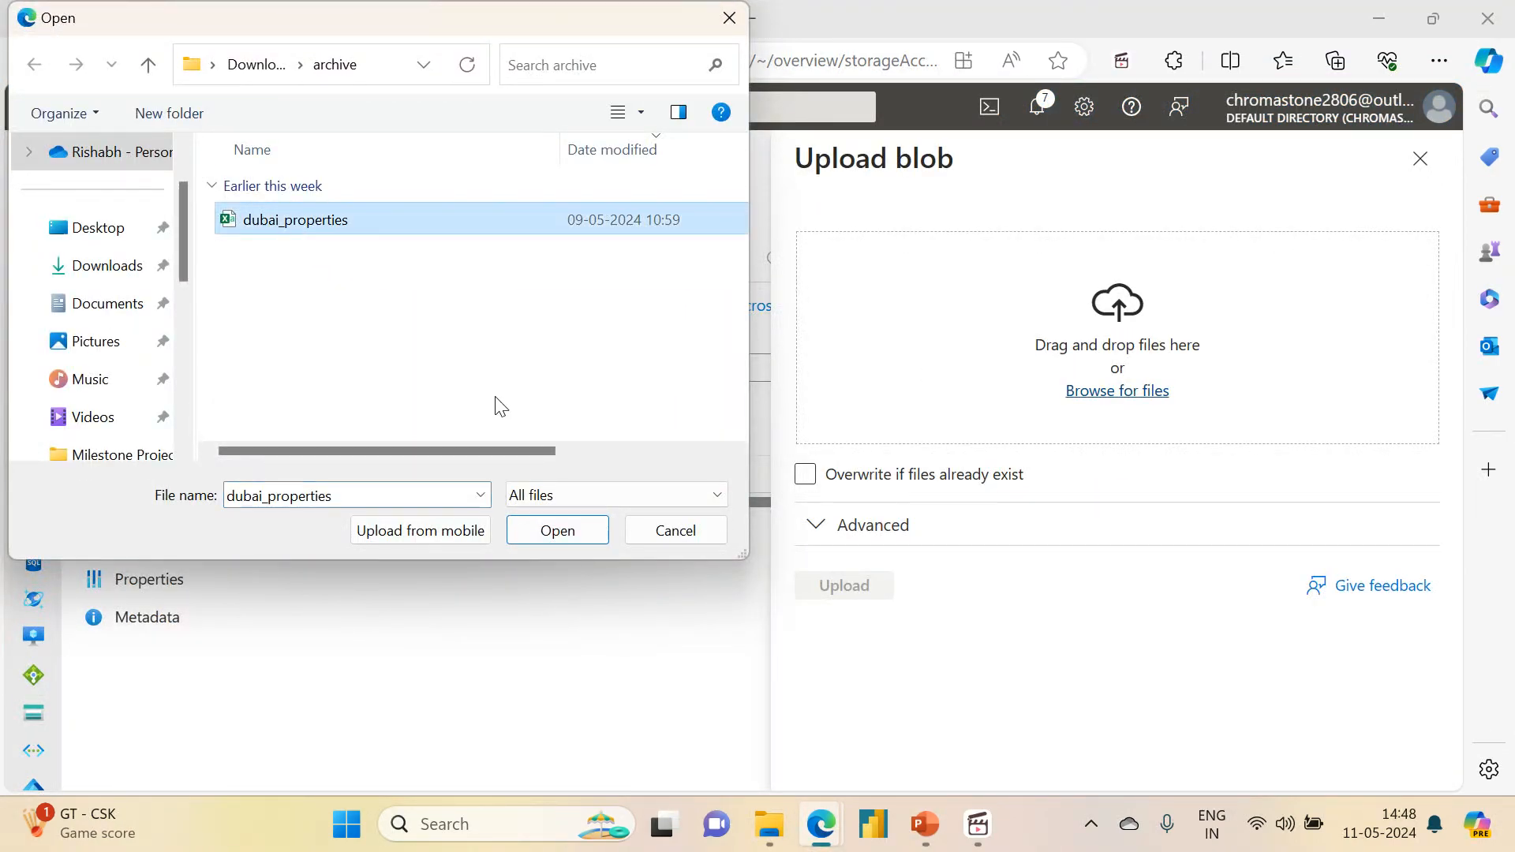
pyautogui.click(554, 529)
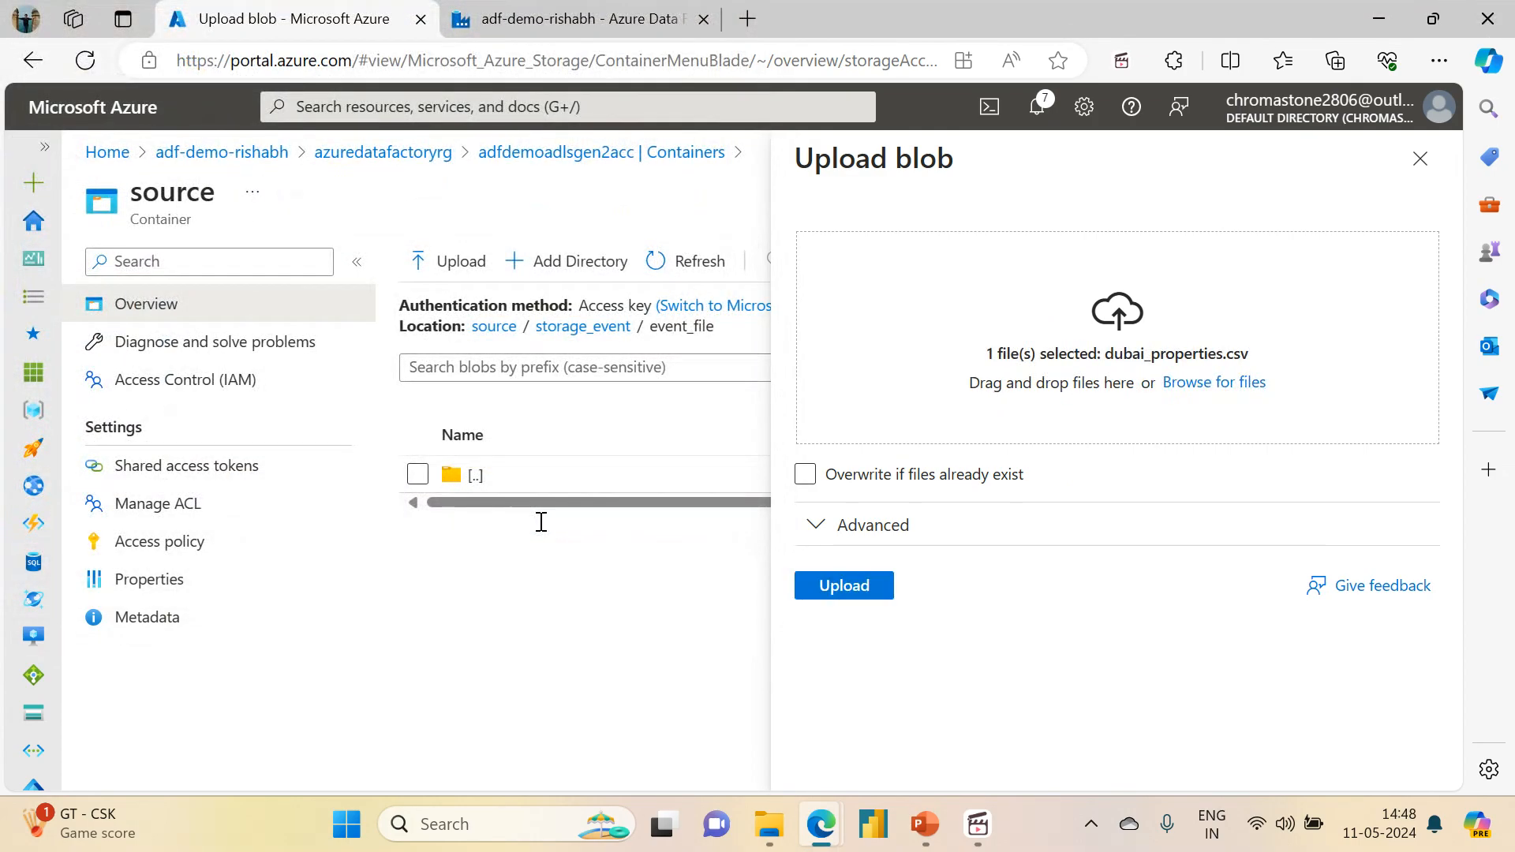
pyautogui.click(855, 598)
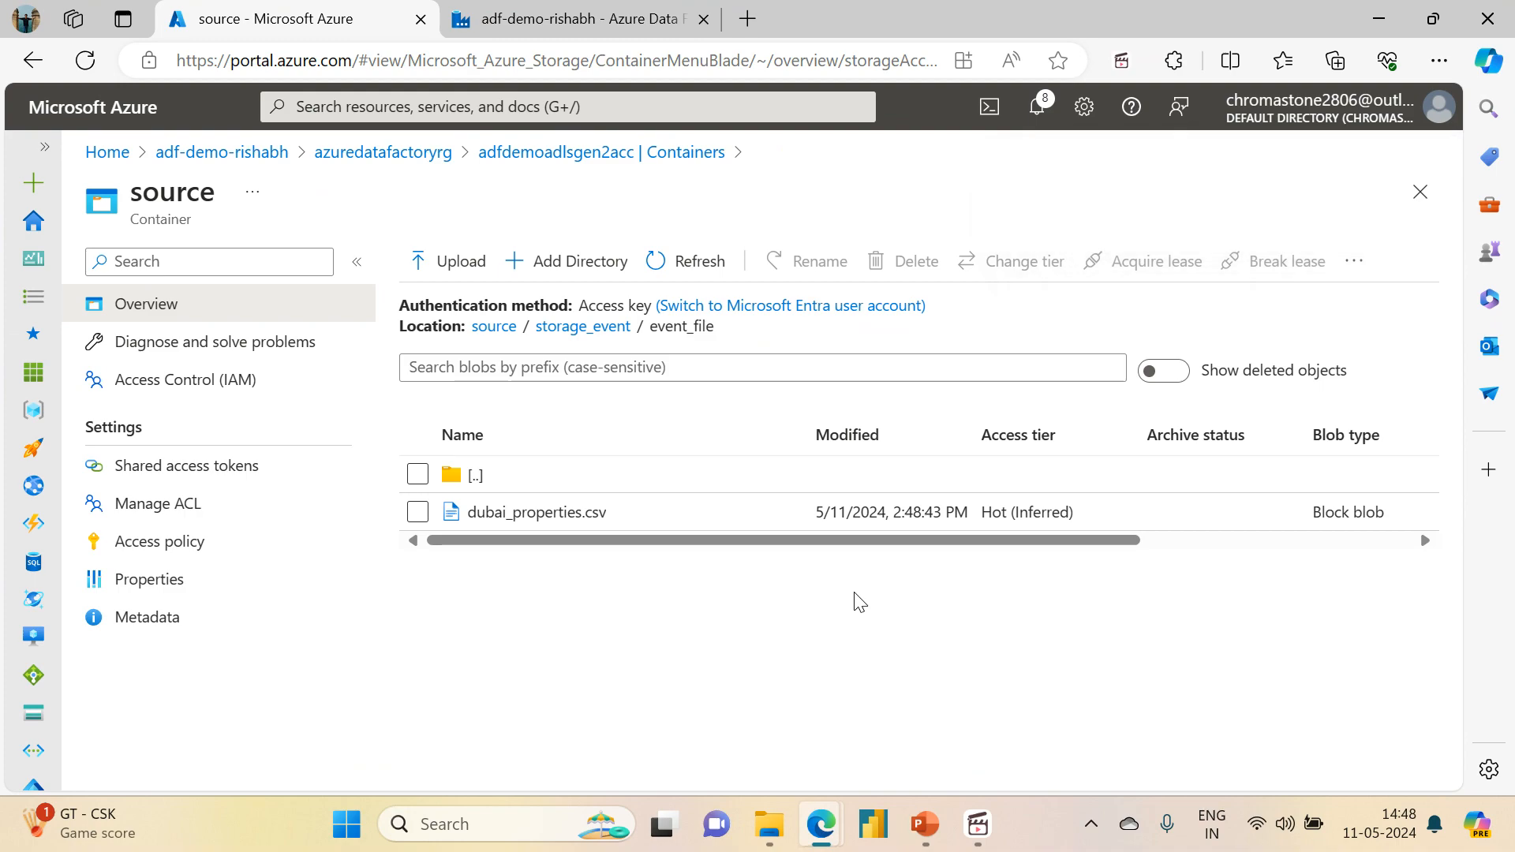
# Step: Return to Data Factory and refresh the storage event trigger runs to check for a new run
pyautogui.click(527, 18)
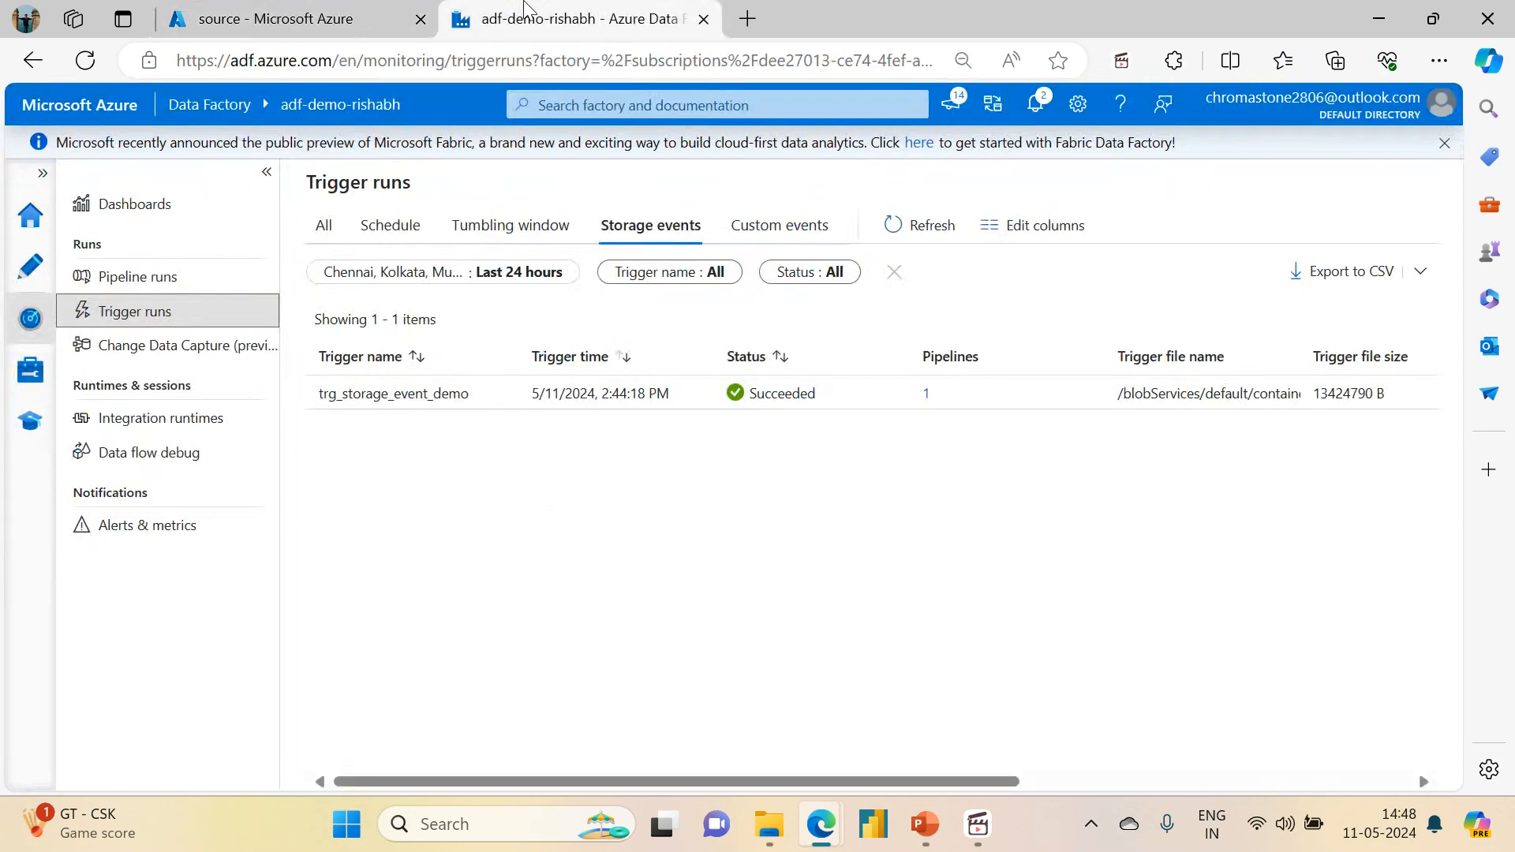
pyautogui.click(916, 229)
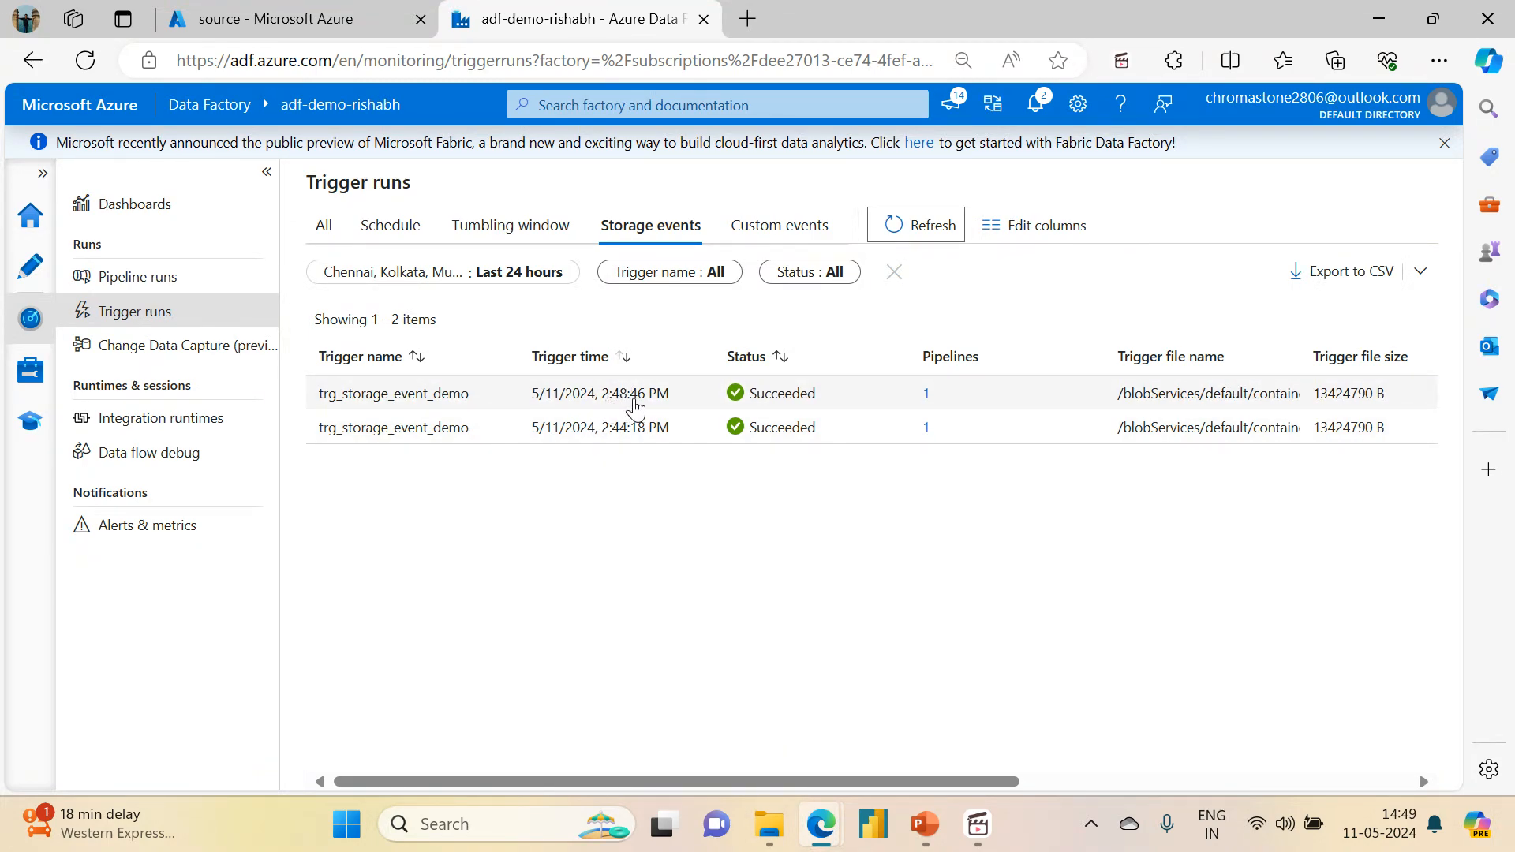
# Step: Open the latest pl_storage_event_trigger_demo pipeline run and examine the Copy dubai_properties activity's data read and data written
pyautogui.click(168, 297)
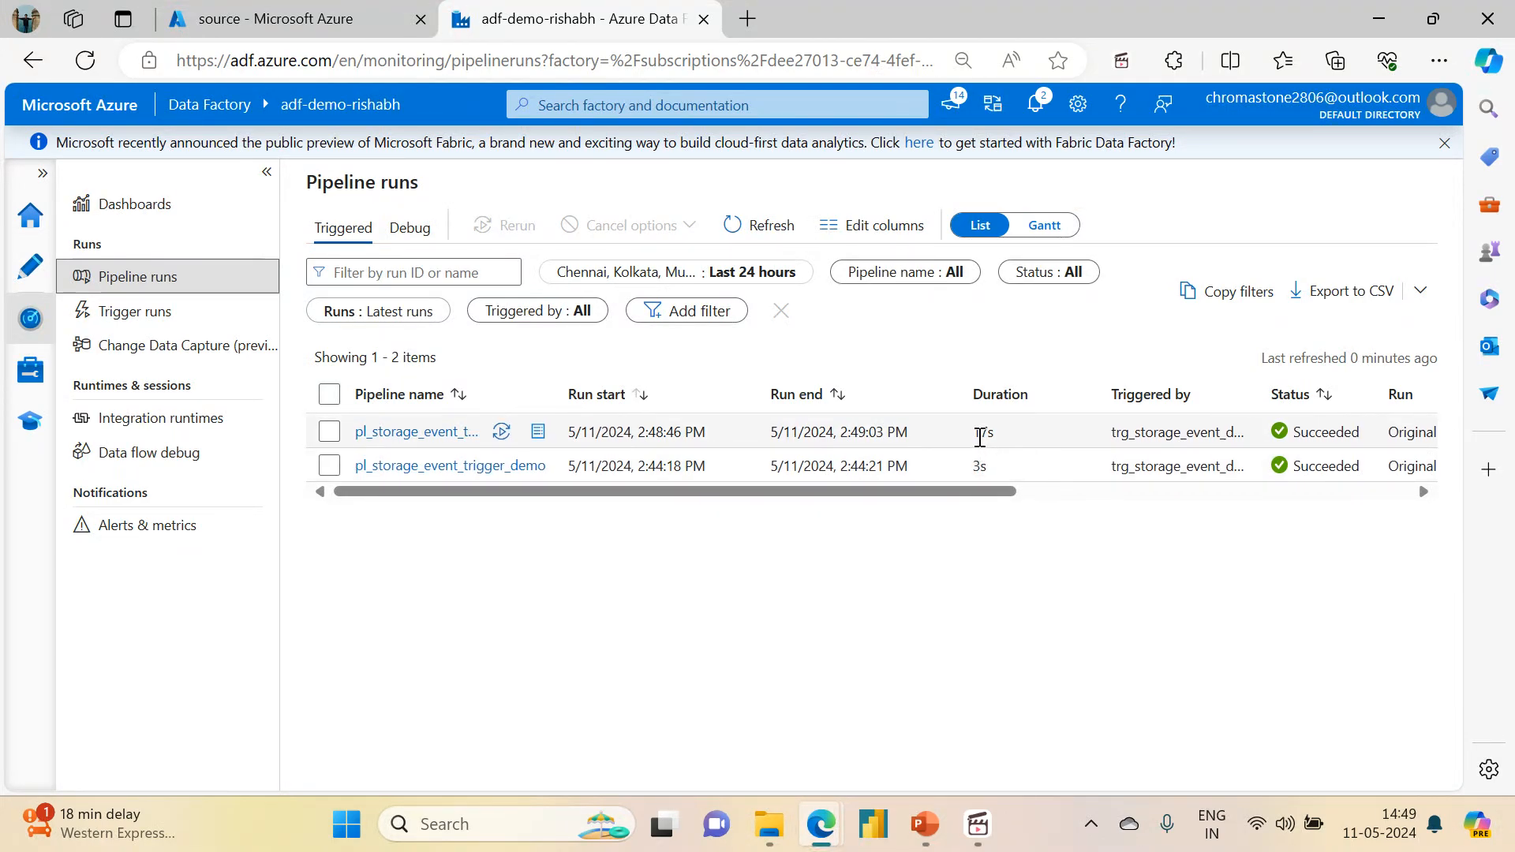
pyautogui.doubleClick(981, 433)
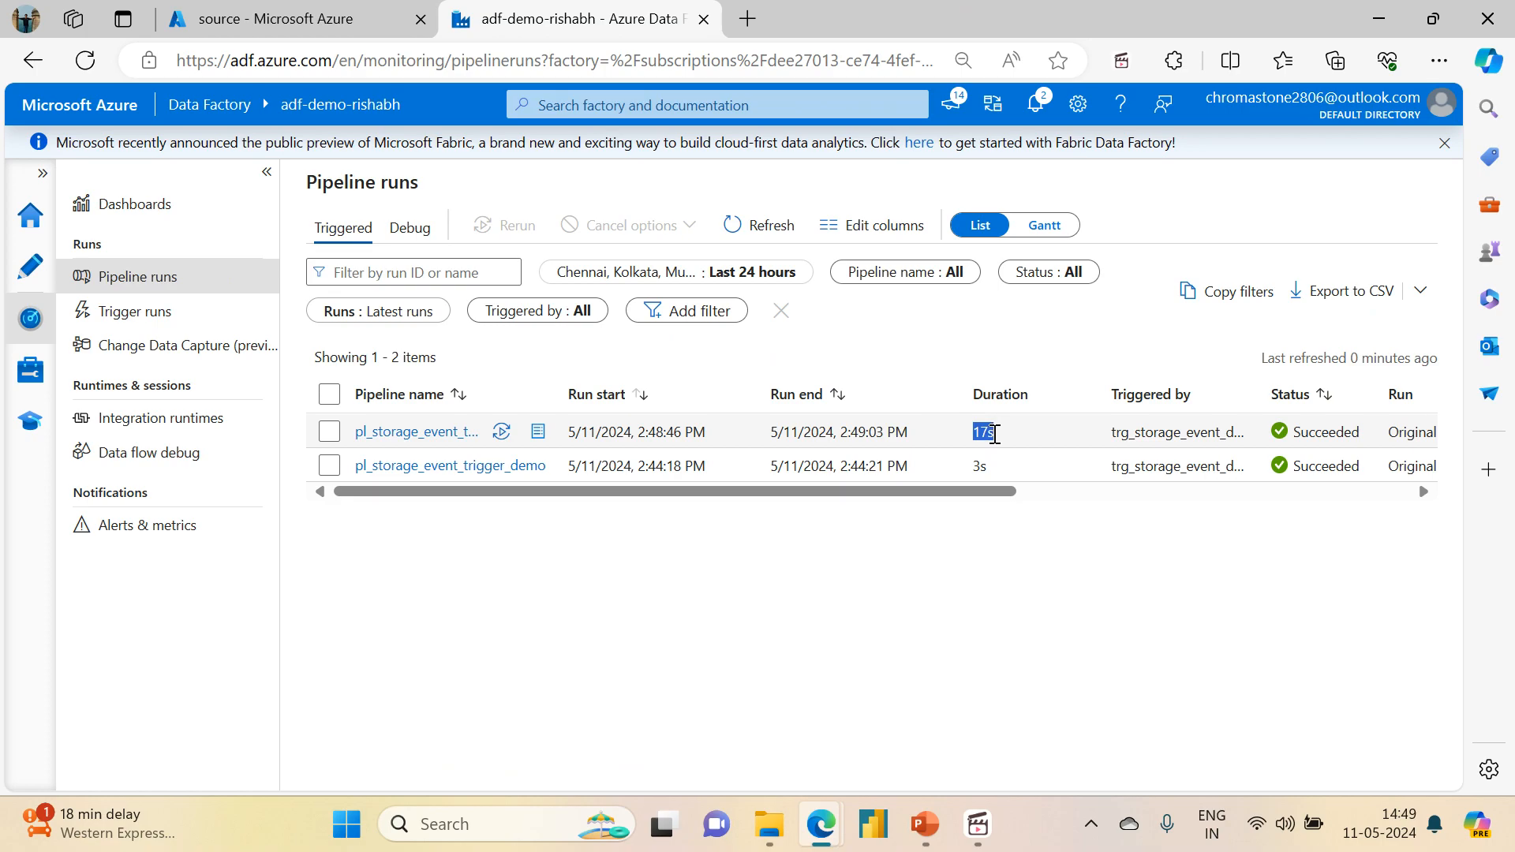
pyautogui.click(405, 433)
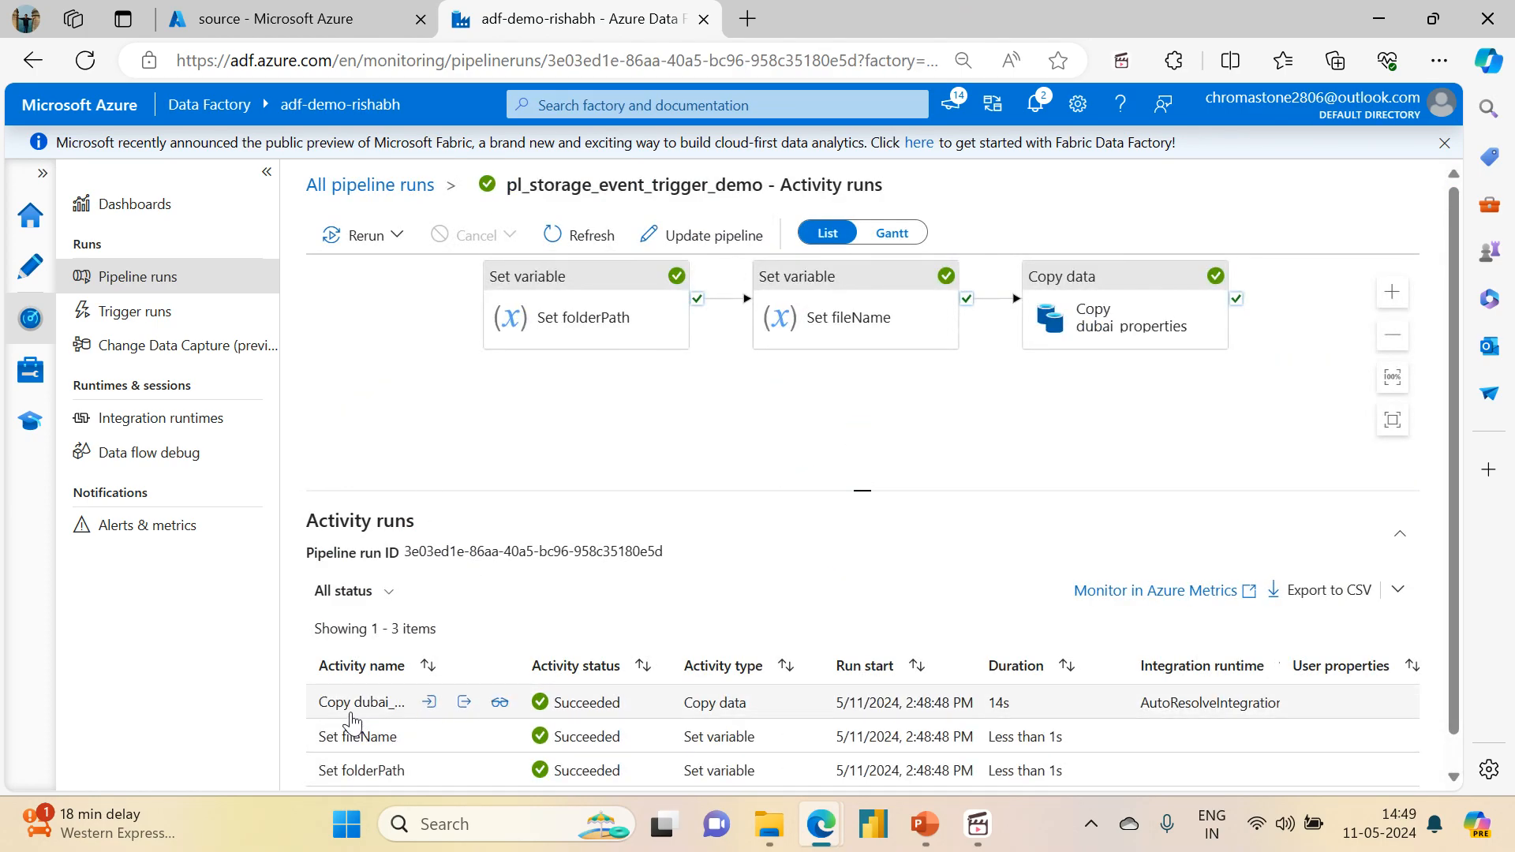
pyautogui.click(499, 702)
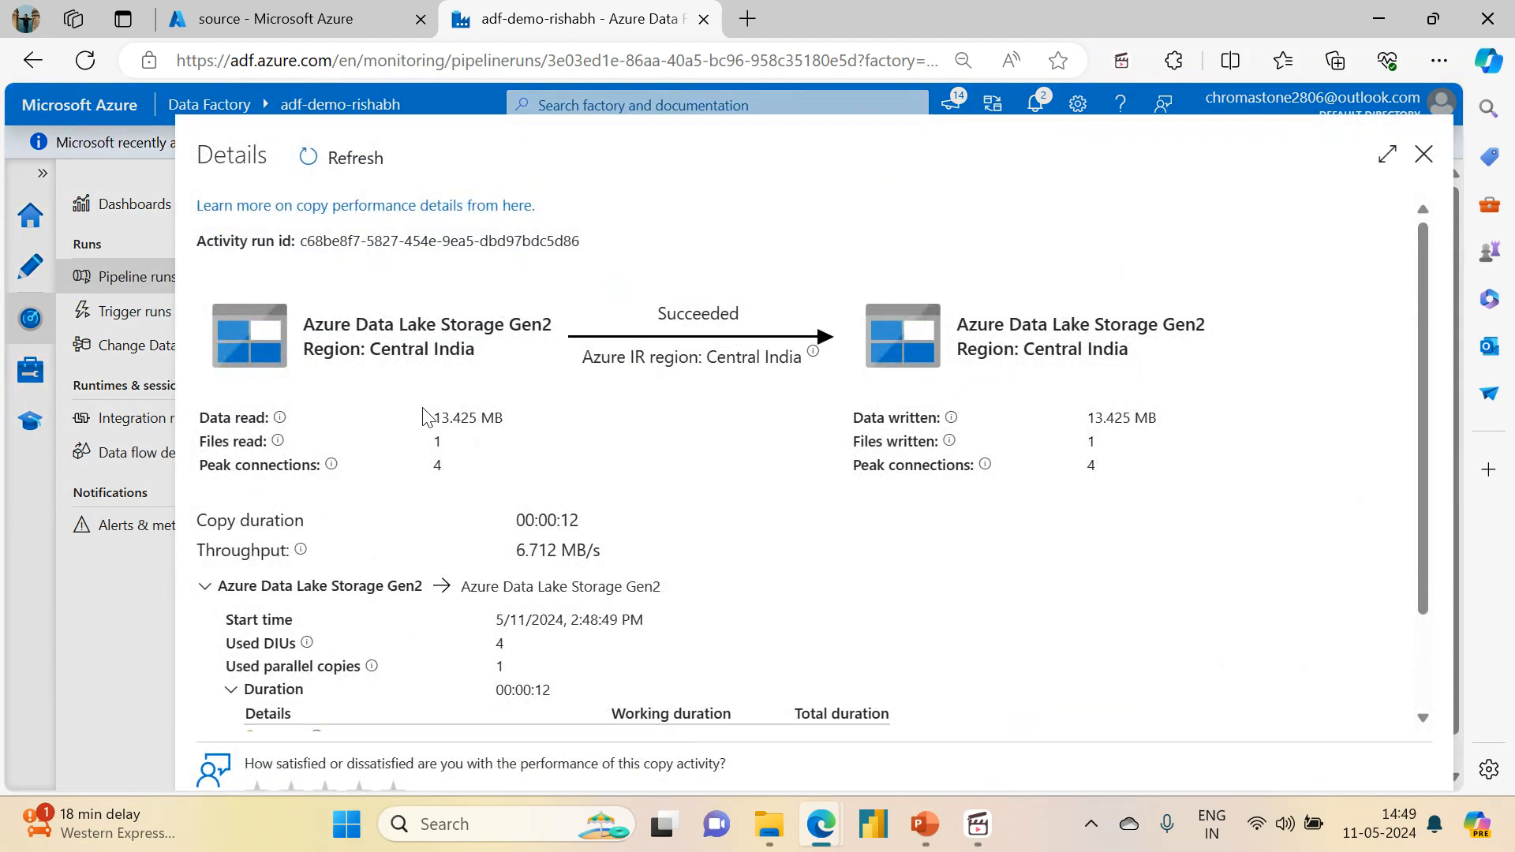
pyautogui.moveTo(437, 416); pyautogui.dragTo(521, 426)
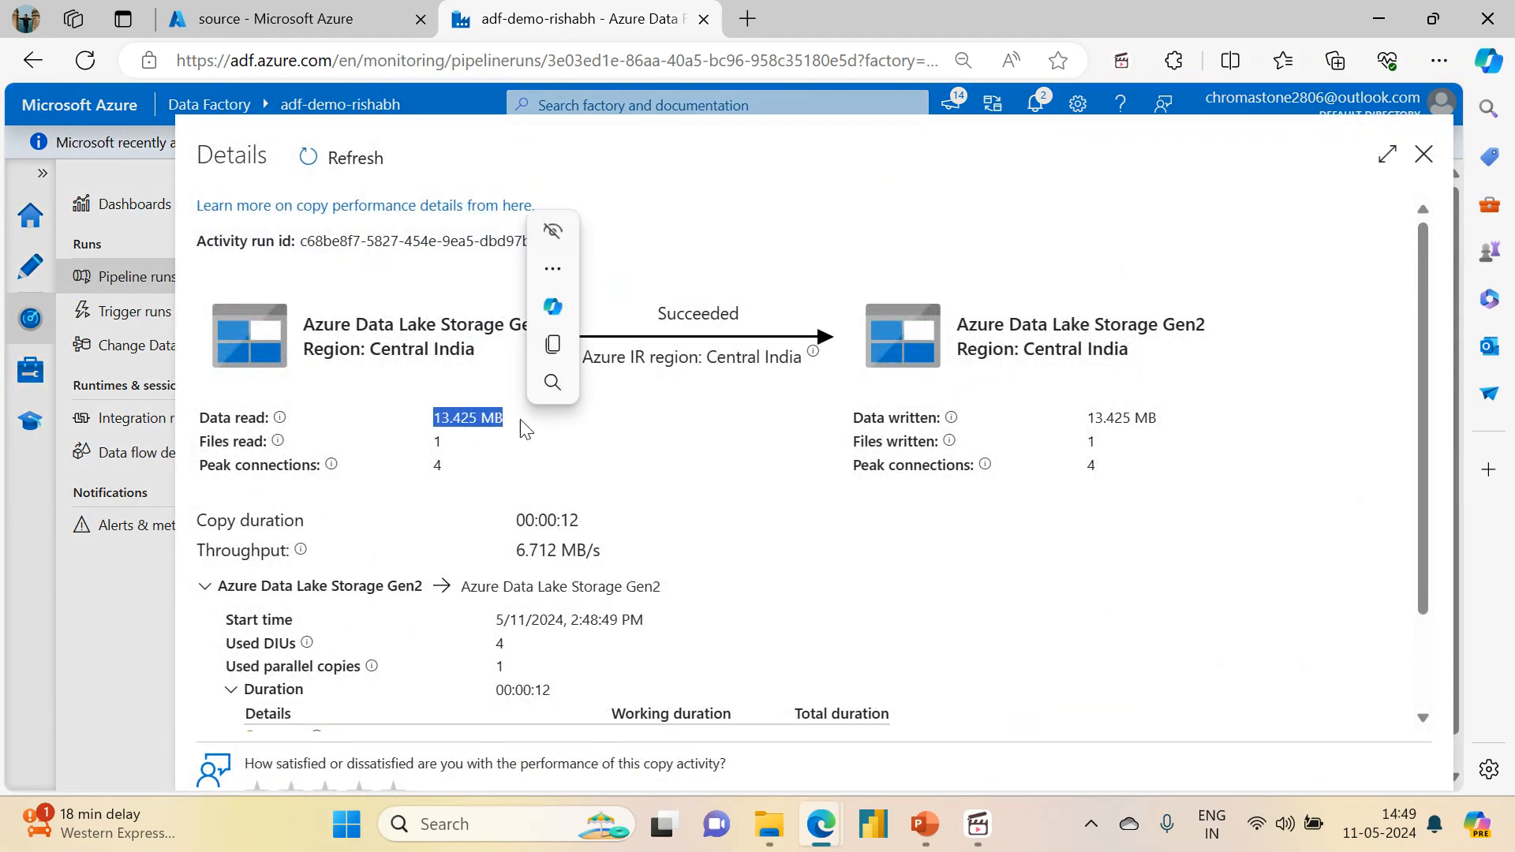
pyautogui.moveTo(1106, 416); pyautogui.dragTo(1205, 426)
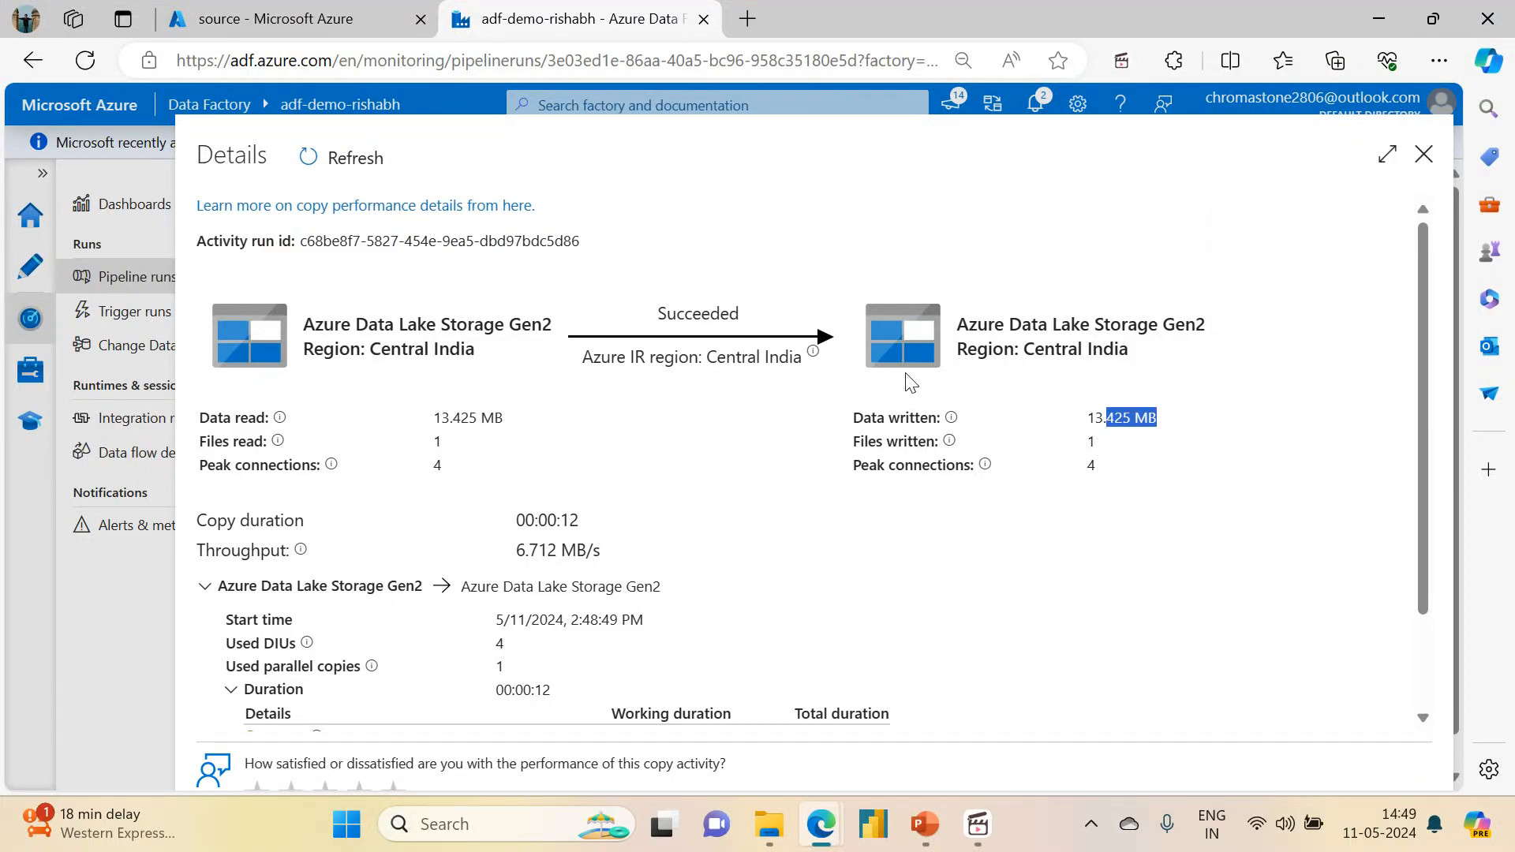
# Step: Switch to the Azure portal and open dubai_properties.csv from storage_event/event_file in the sink container
pyautogui.click(315, 10)
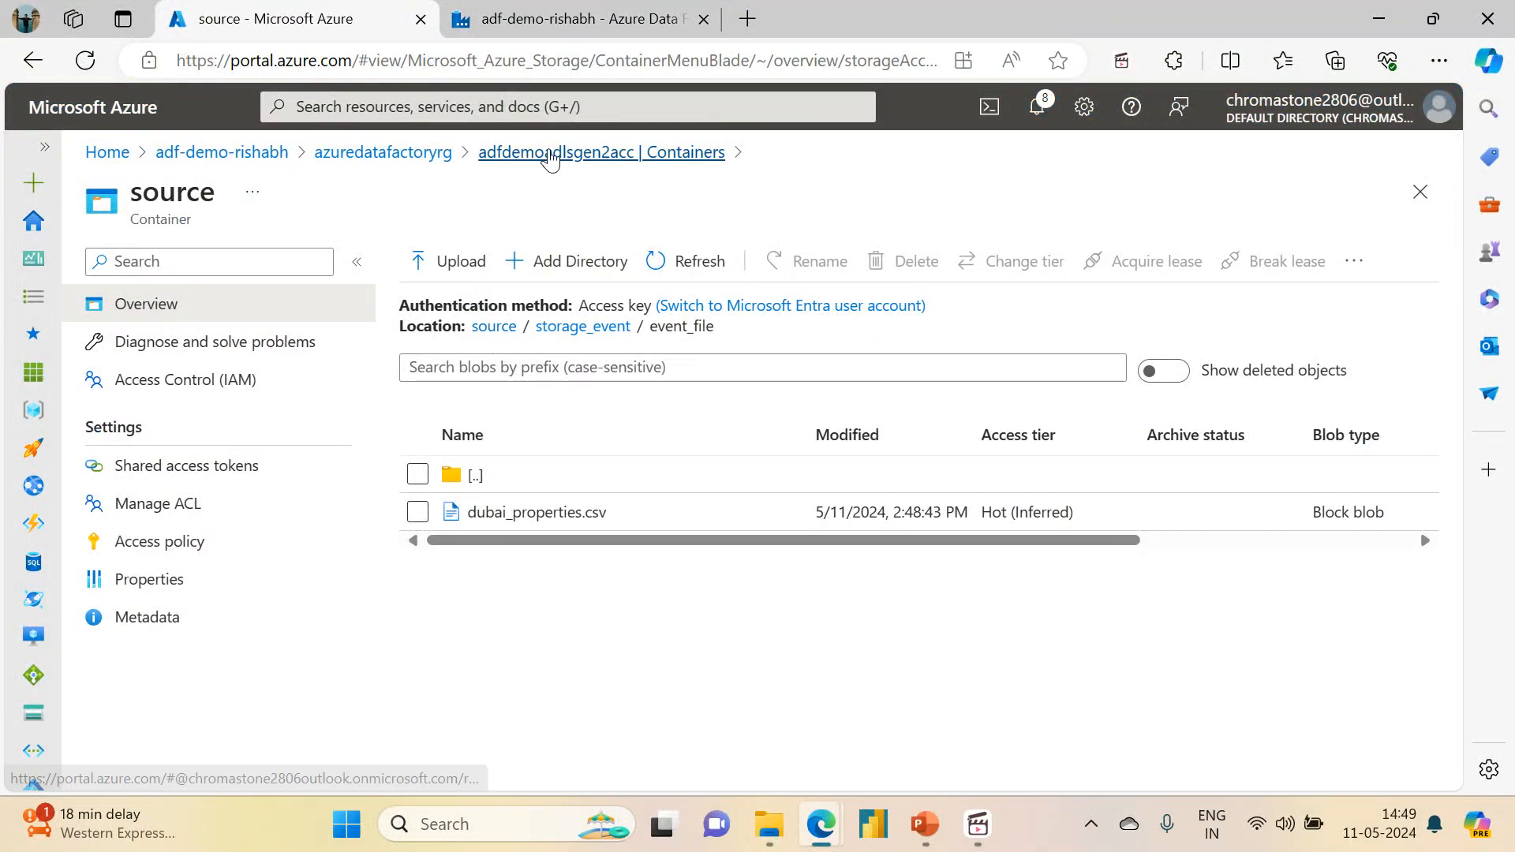
pyautogui.click(551, 157)
pyautogui.click(472, 494)
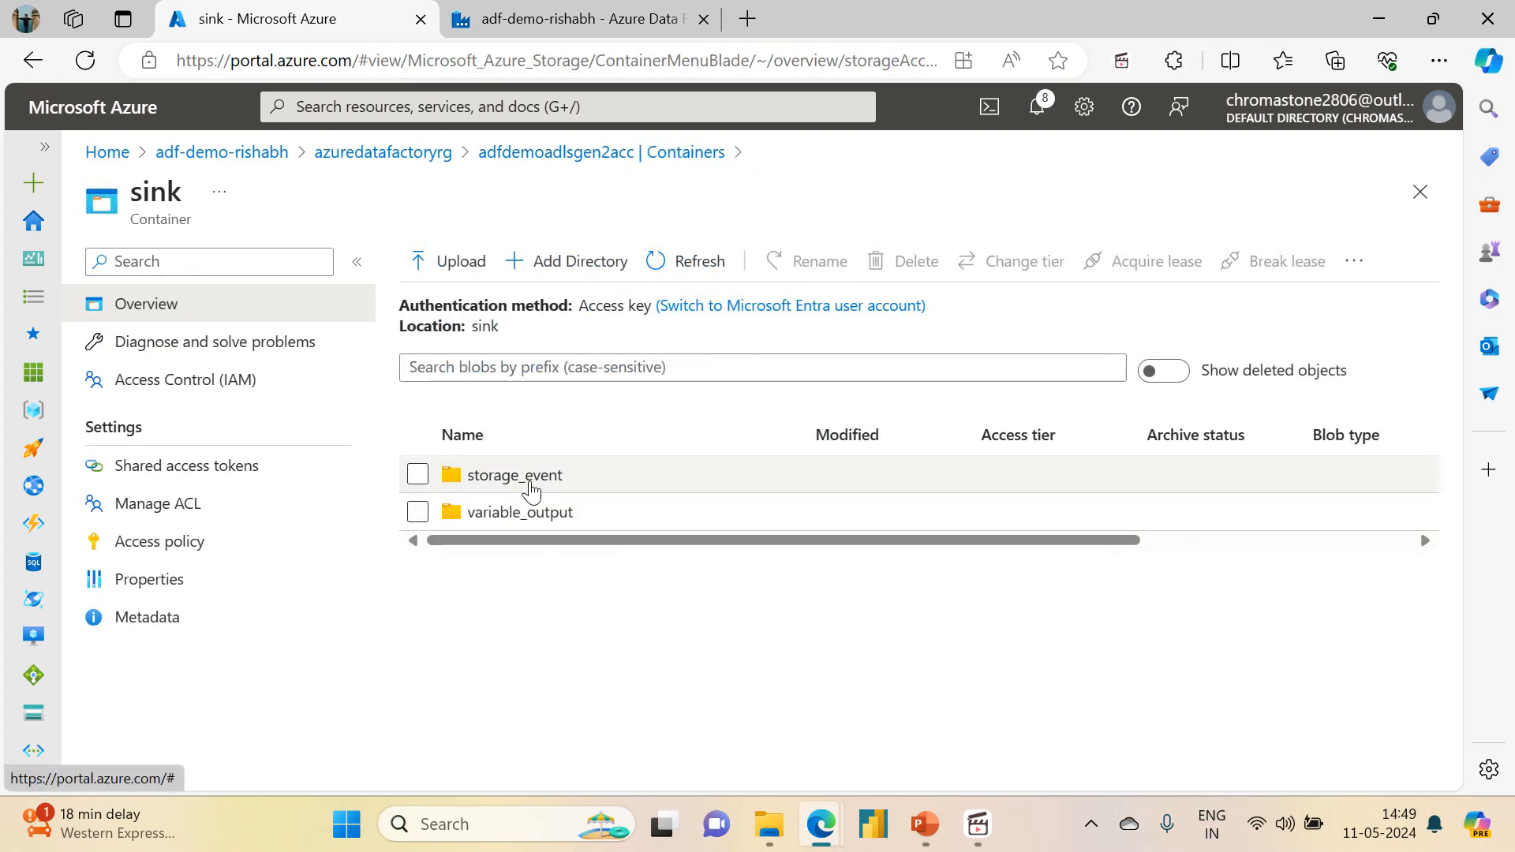
pyautogui.click(531, 488)
pyautogui.click(515, 512)
pyautogui.click(517, 517)
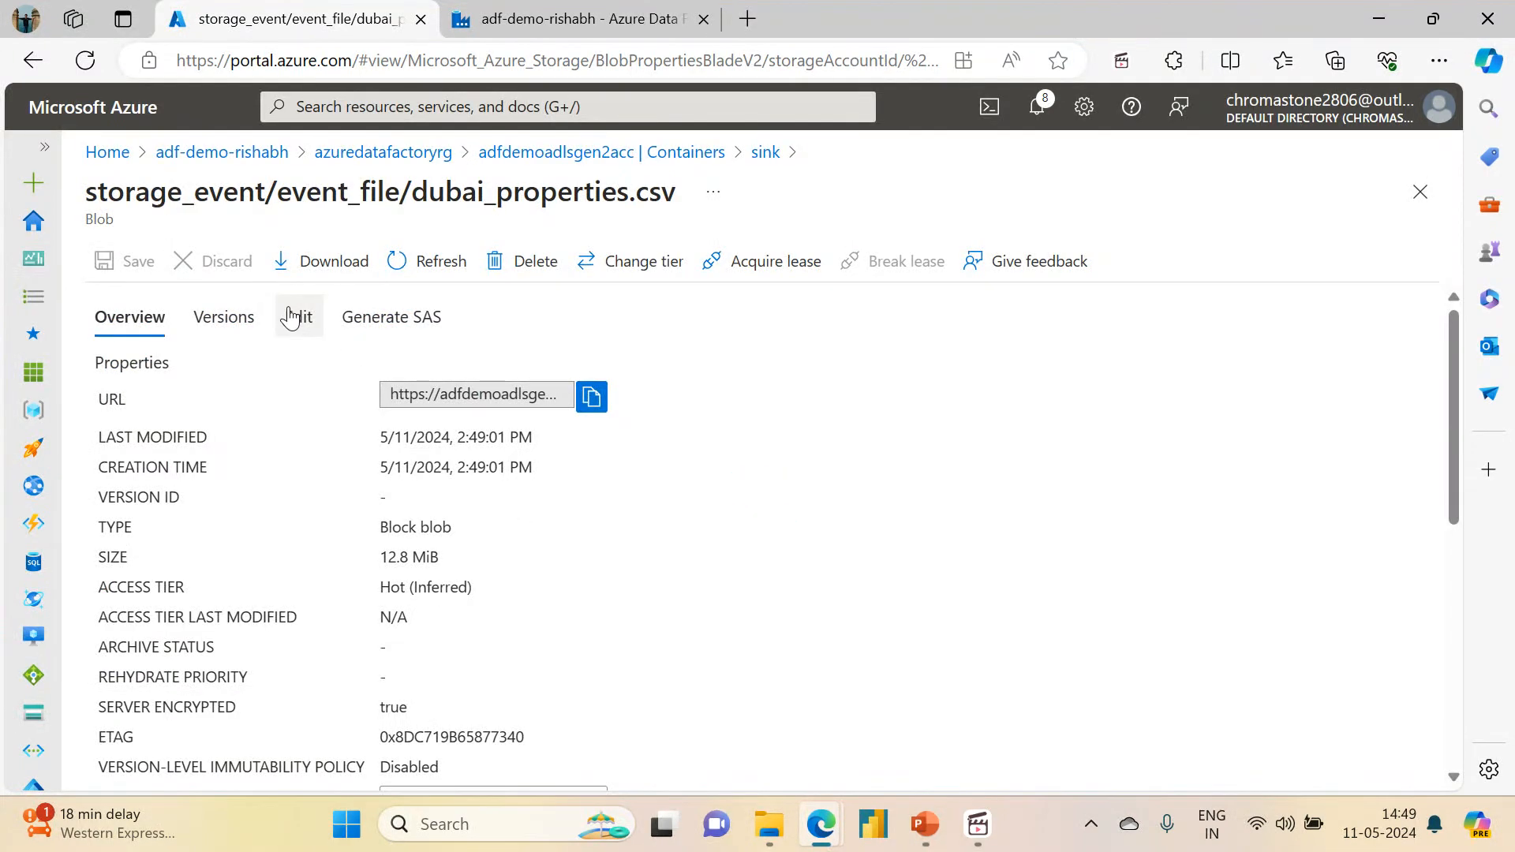
# Step: Try to view the contents of the copied dubai_properties.csv blob in the file editor
pyautogui.click(290, 316)
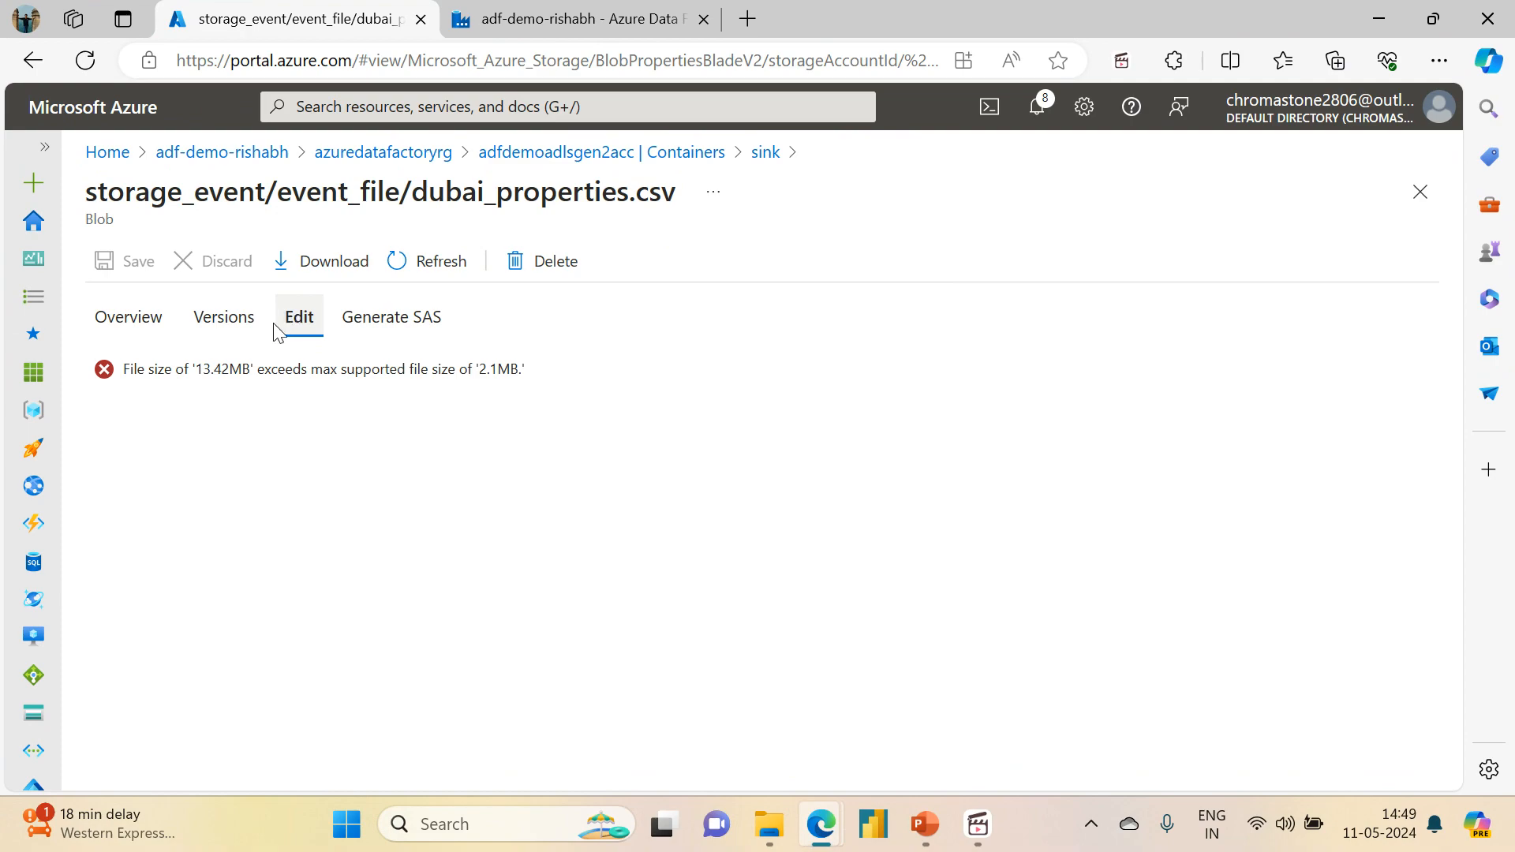
pyautogui.moveTo(197, 369); pyautogui.dragTo(251, 375)
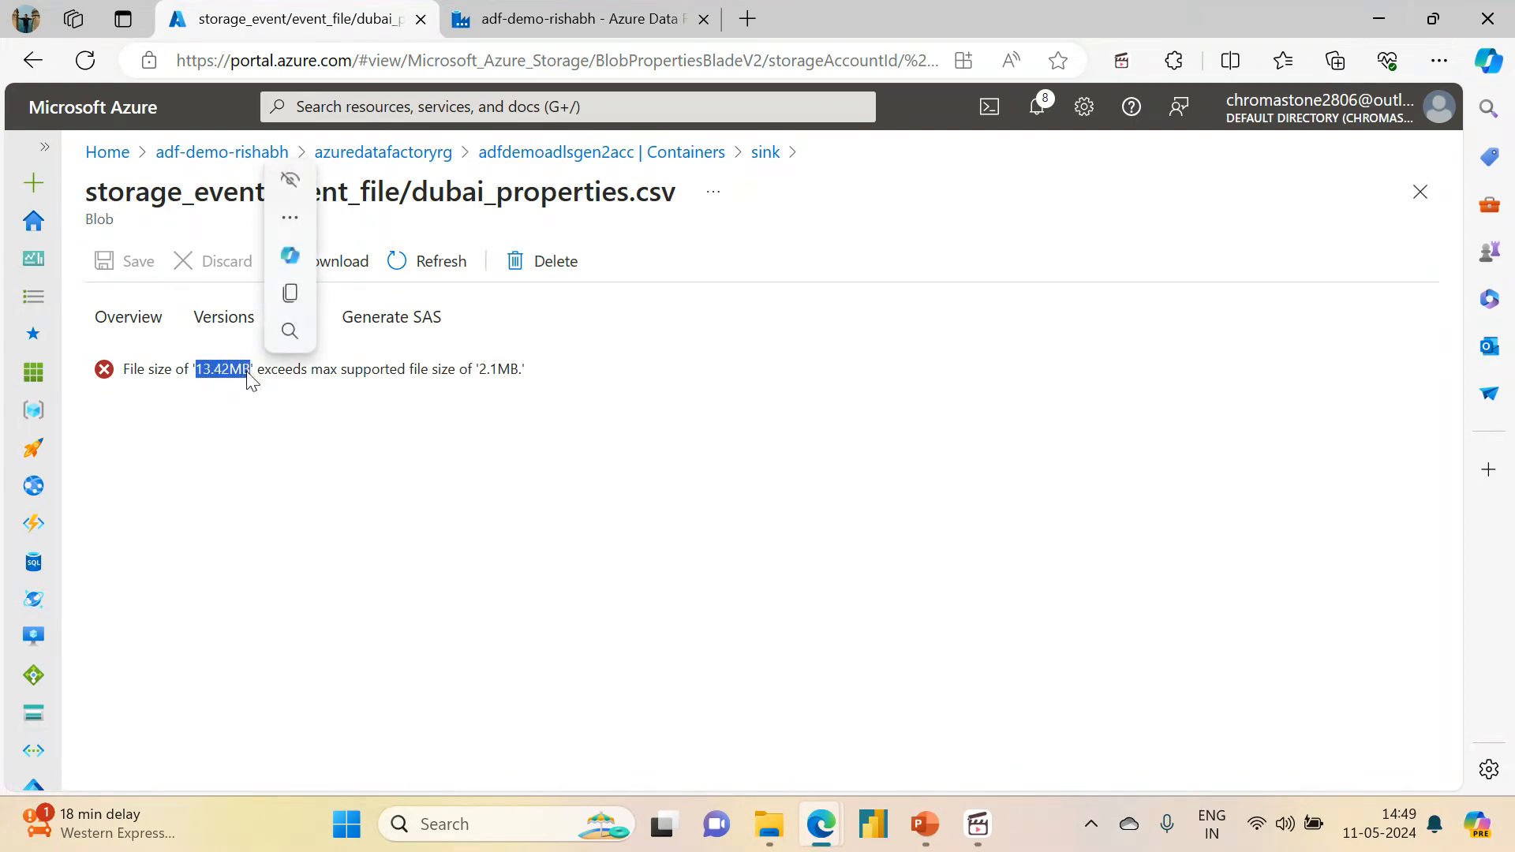
pyautogui.click(479, 373)
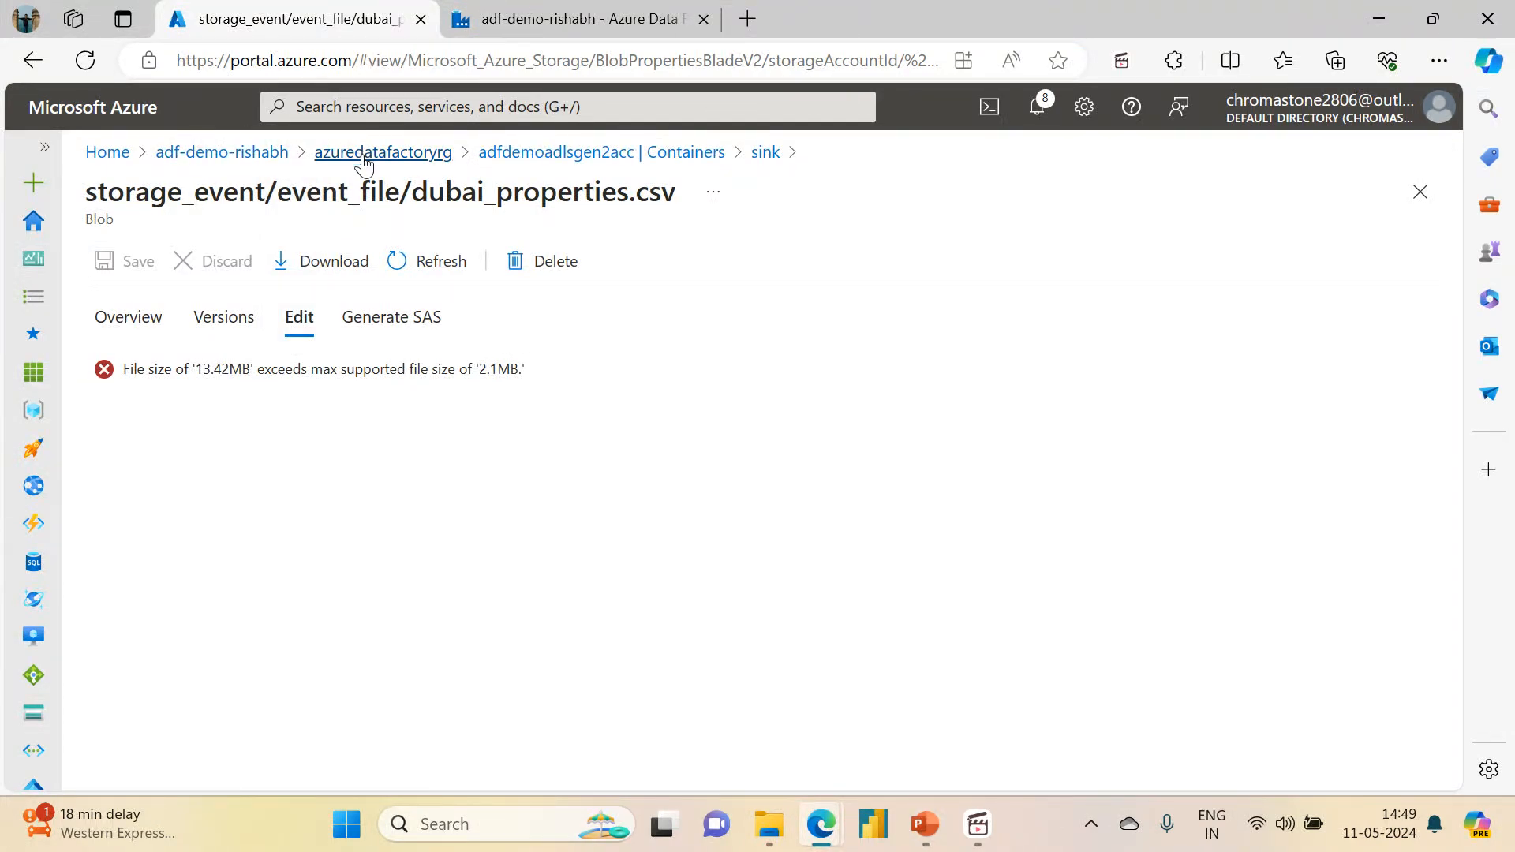
# Step: Go back to the azuredatafactoryrg resource group, then return to Data Factory and close the copy activity details
pyautogui.click(366, 156)
pyautogui.click(536, 11)
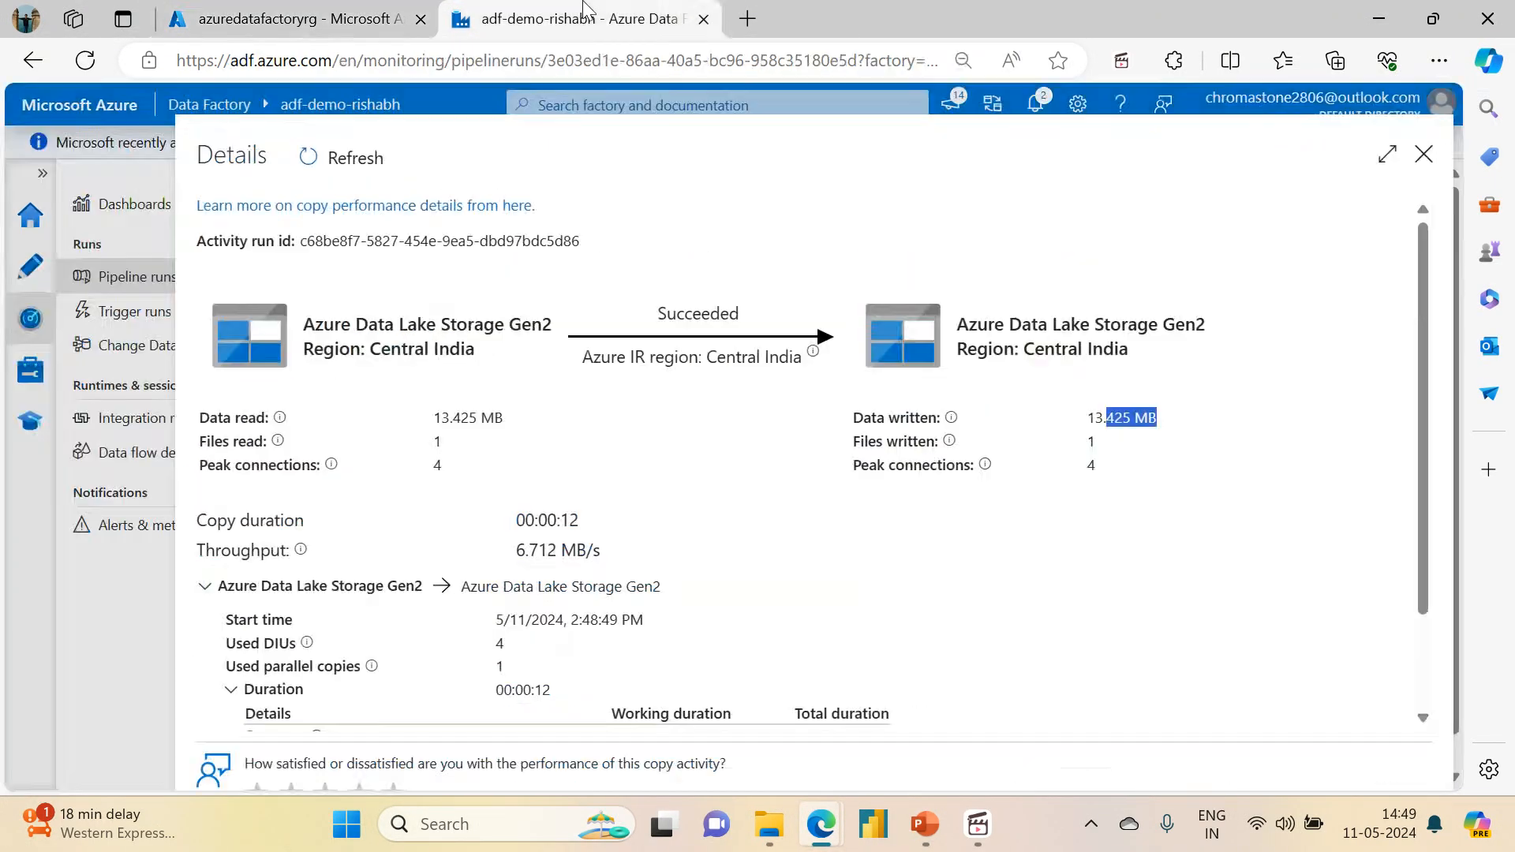
pyautogui.click(1424, 156)
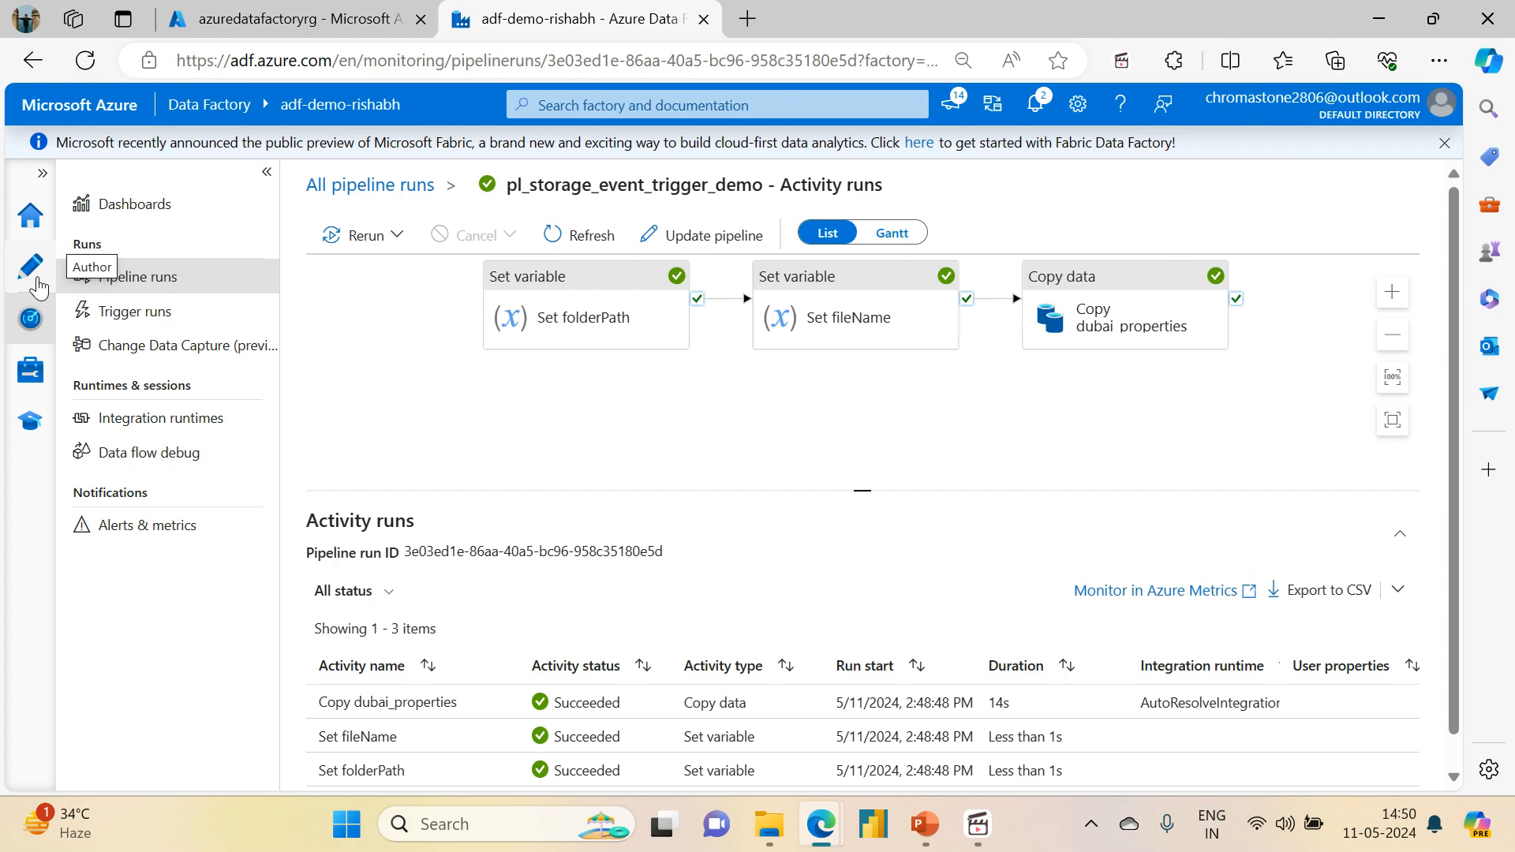
pyautogui.moveTo(368, 321); pyautogui.dragTo(422, 367)
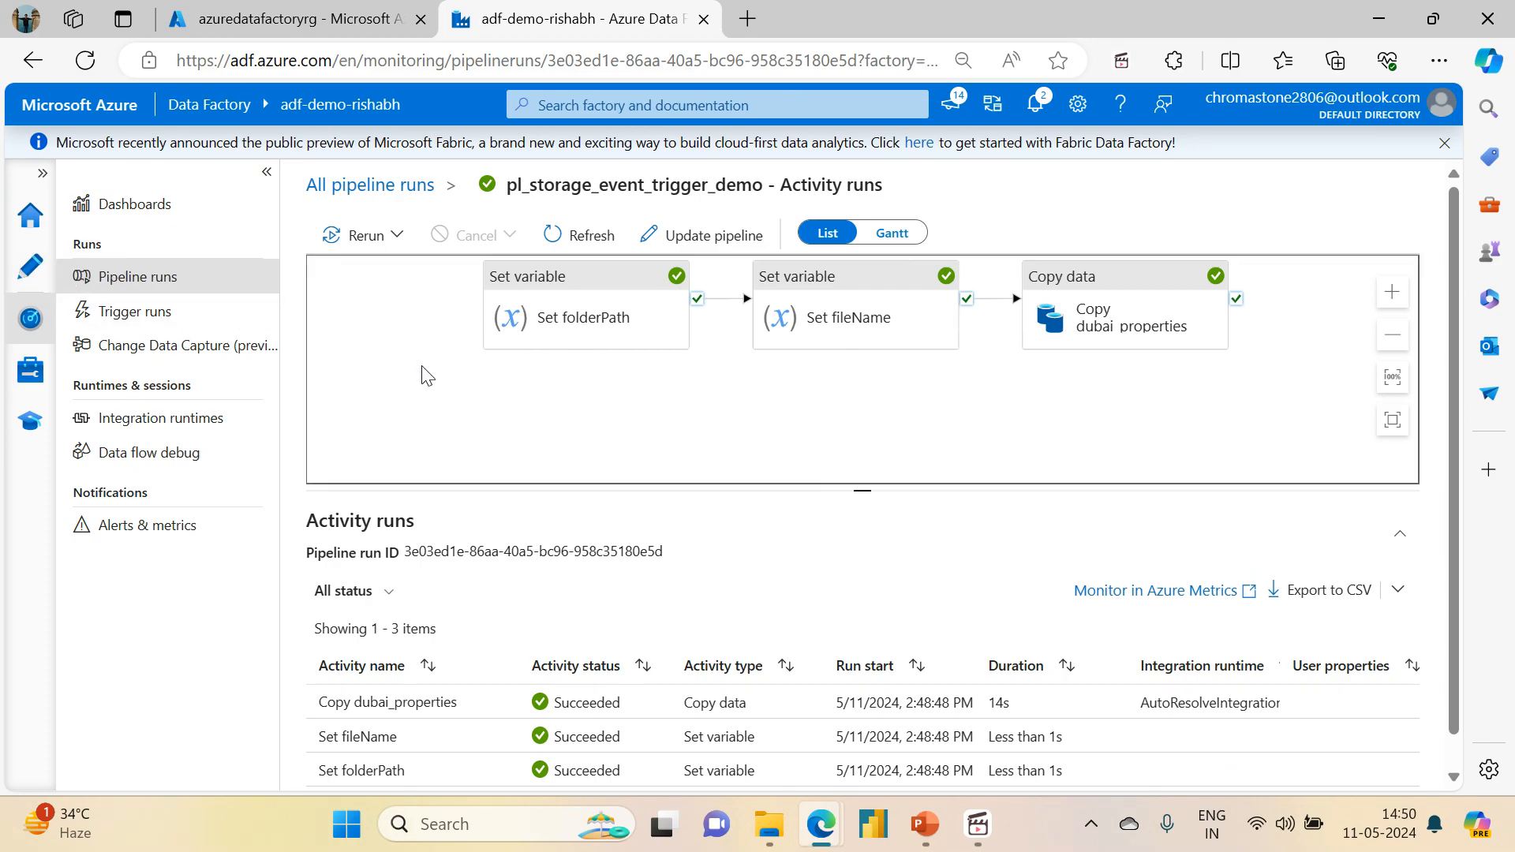